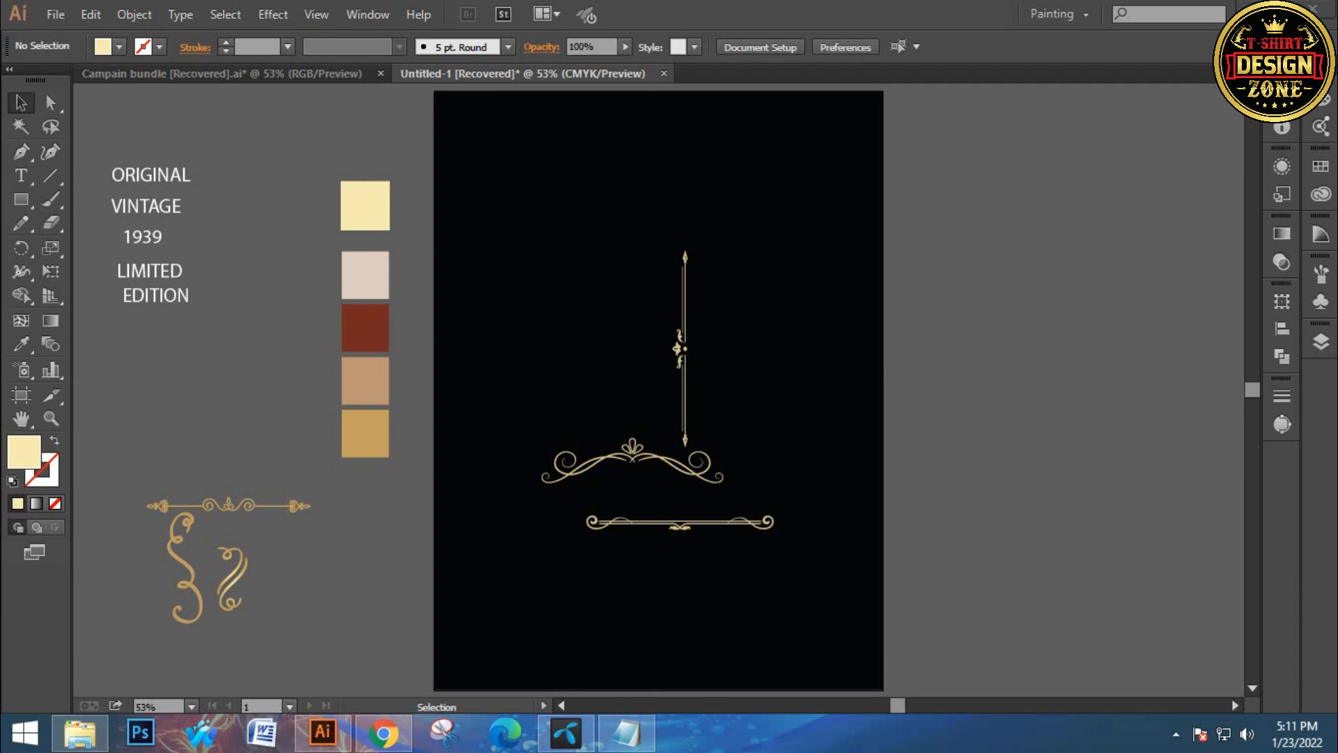
Rearrange the gold ornaments into a frame layout: curled ornament at the top, vertical divider at the left, horizontal divider near the bottom
drag(541, 280, 664, 489)
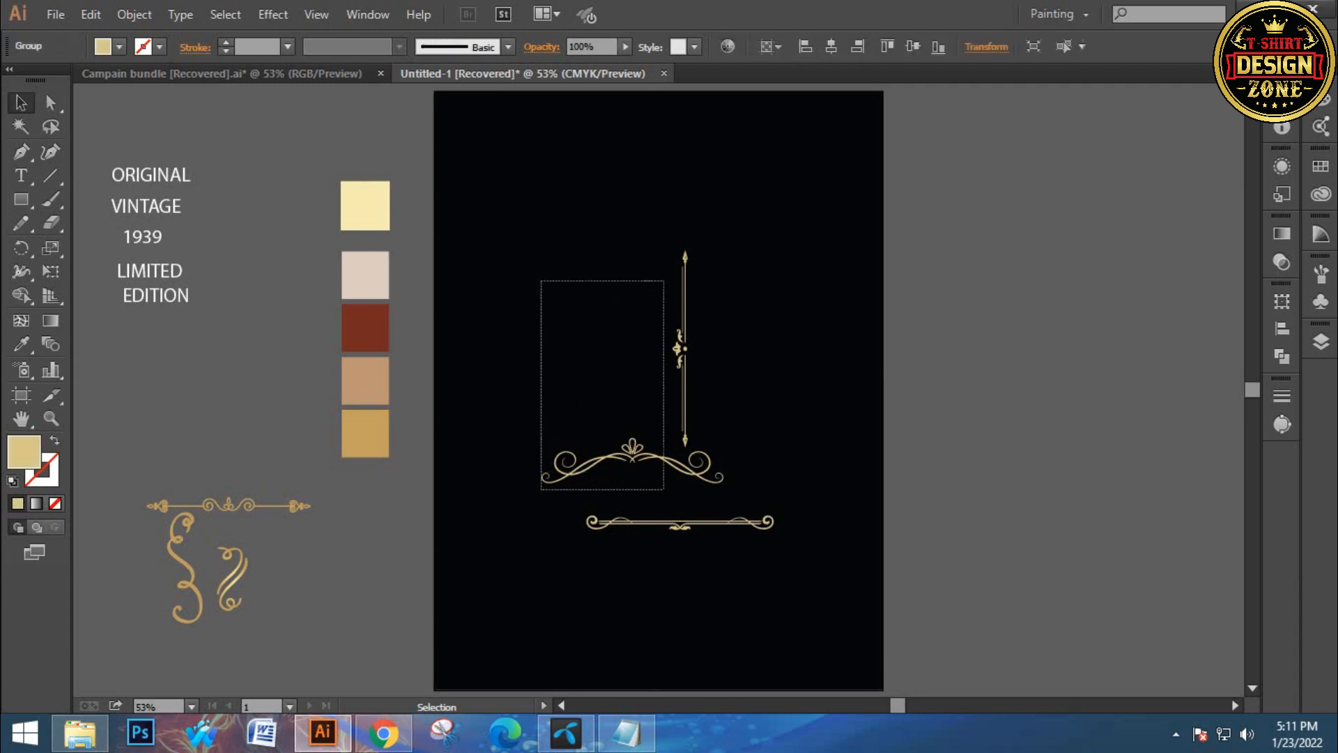
click(627, 314)
mouse_move(642, 292)
mouse_down()
mouse_move(681, 329)
mouse_move(517, 327)
mouse_up()
click(512, 230)
drag(512, 230, 528, 277)
drag(519, 351, 490, 380)
click(533, 376)
drag(659, 453, 681, 310)
drag(680, 522, 654, 545)
drag(656, 307, 646, 242)
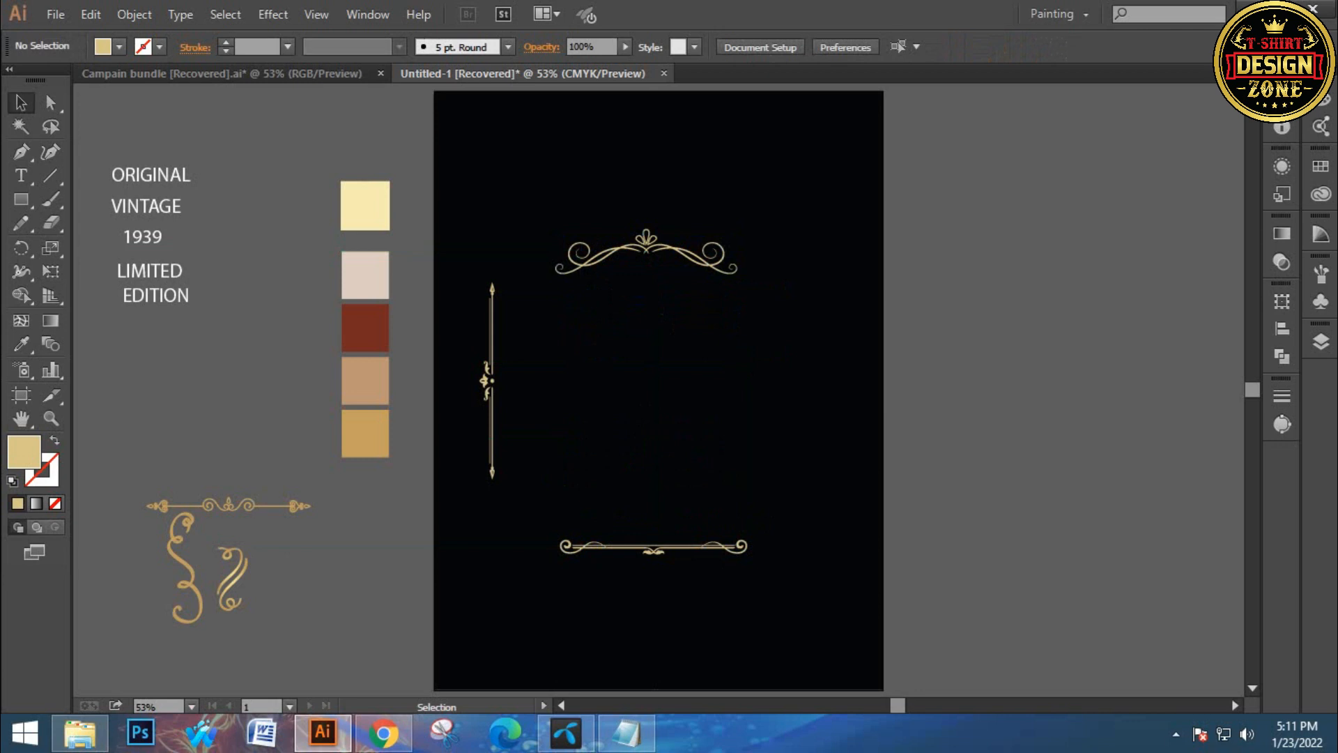
drag(643, 244, 637, 216)
click(648, 286)
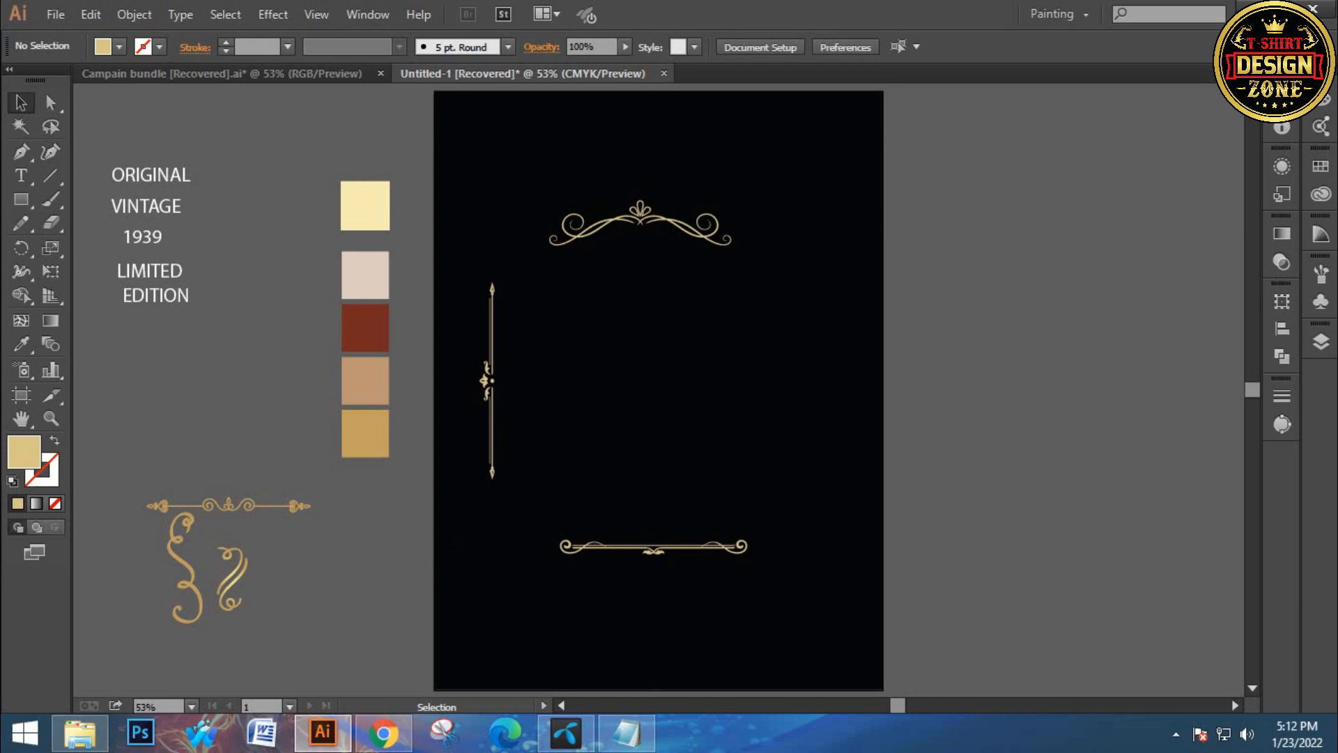
Nudge the top curled ornament slightly into position above the frame
drag(444, 545, 470, 503)
drag(214, 412, 217, 481)
click(279, 411)
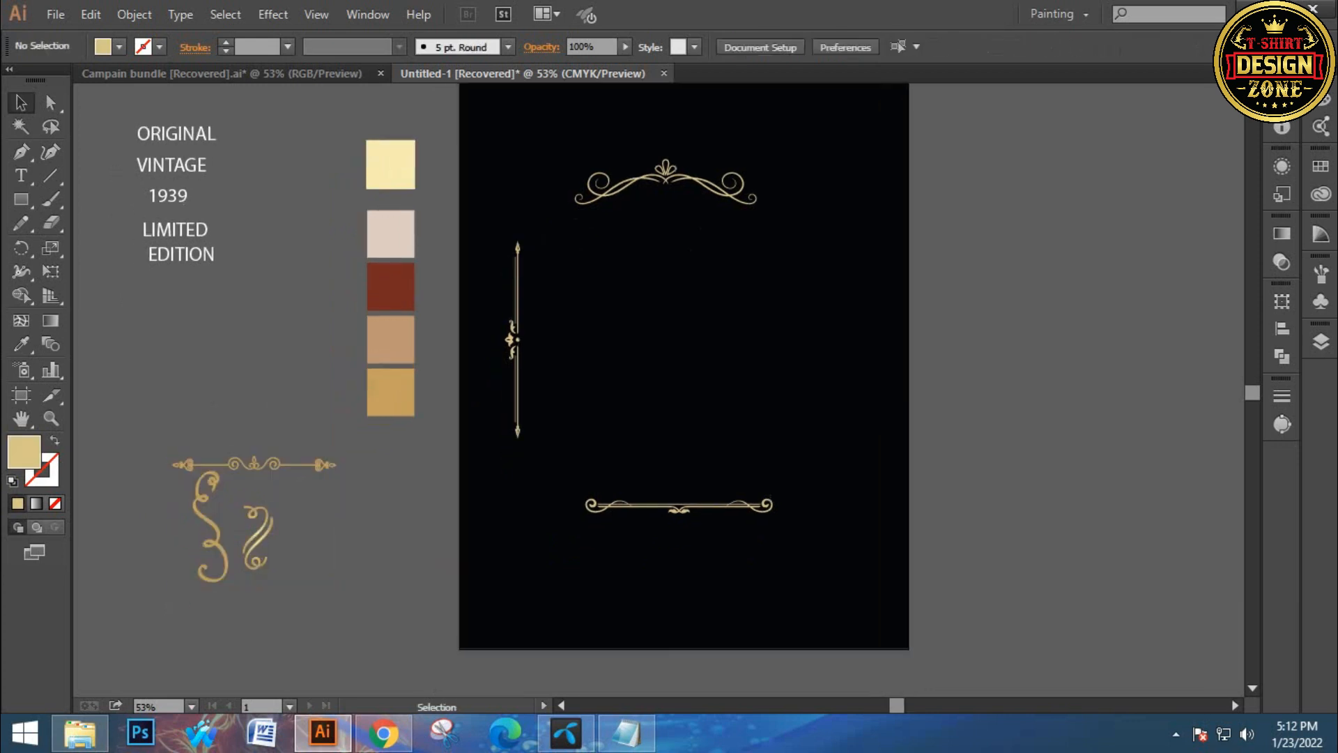
click(662, 171)
click(697, 279)
drag(697, 279, 683, 310)
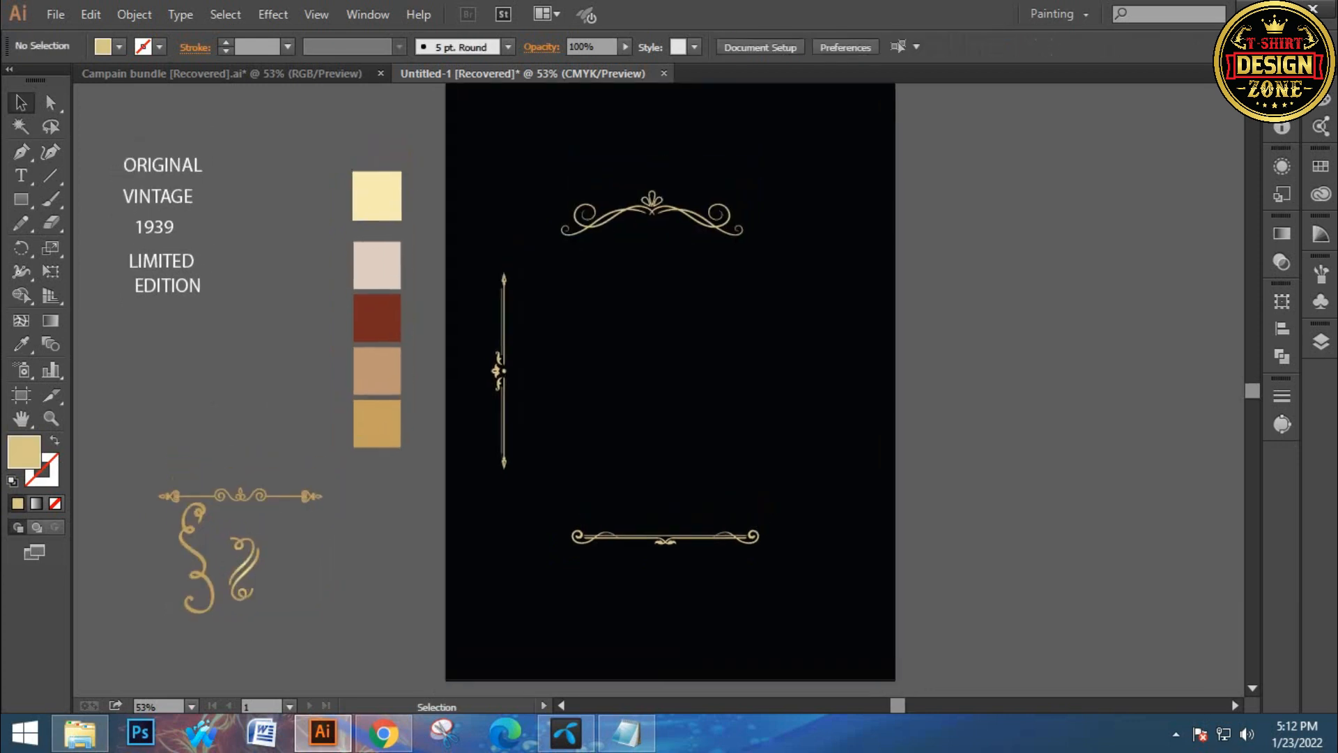
click(652, 207)
click(593, 168)
drag(594, 167, 624, 216)
click(624, 265)
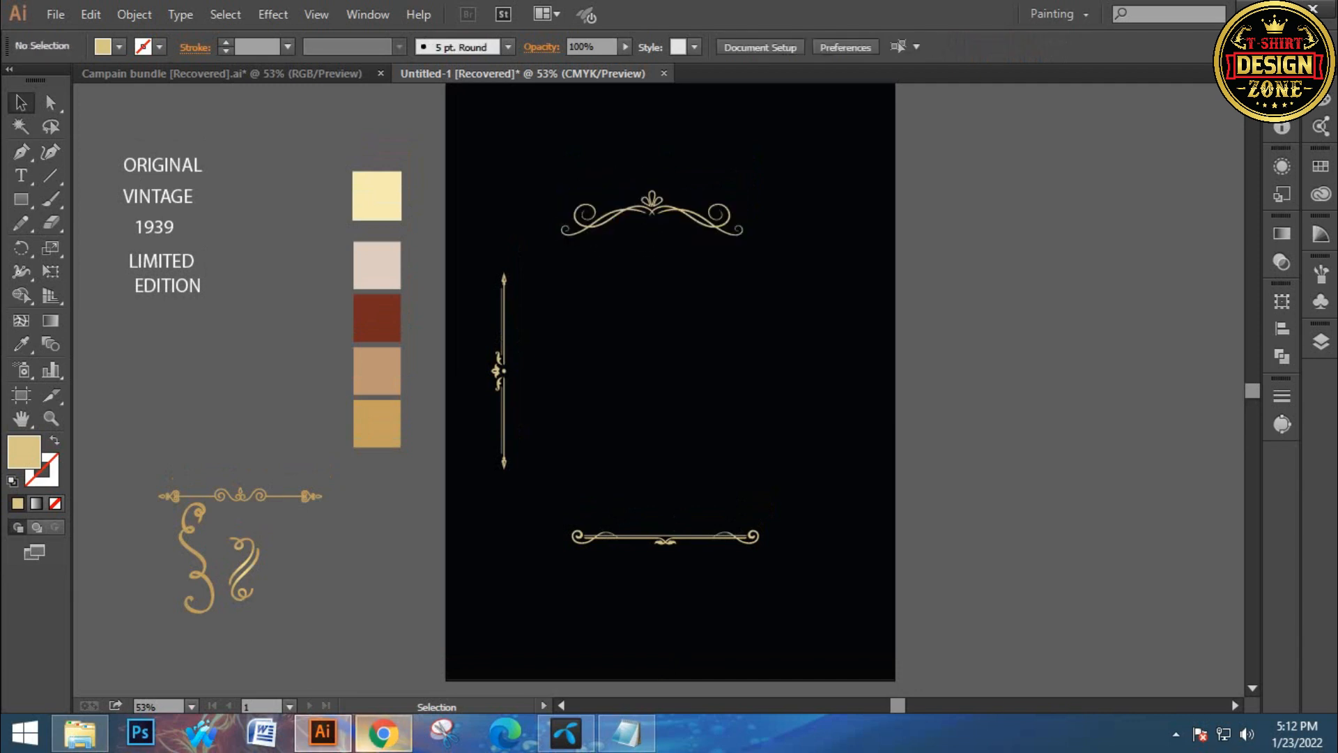
Switch to the browser and search Google Images for ornament
click(383, 732)
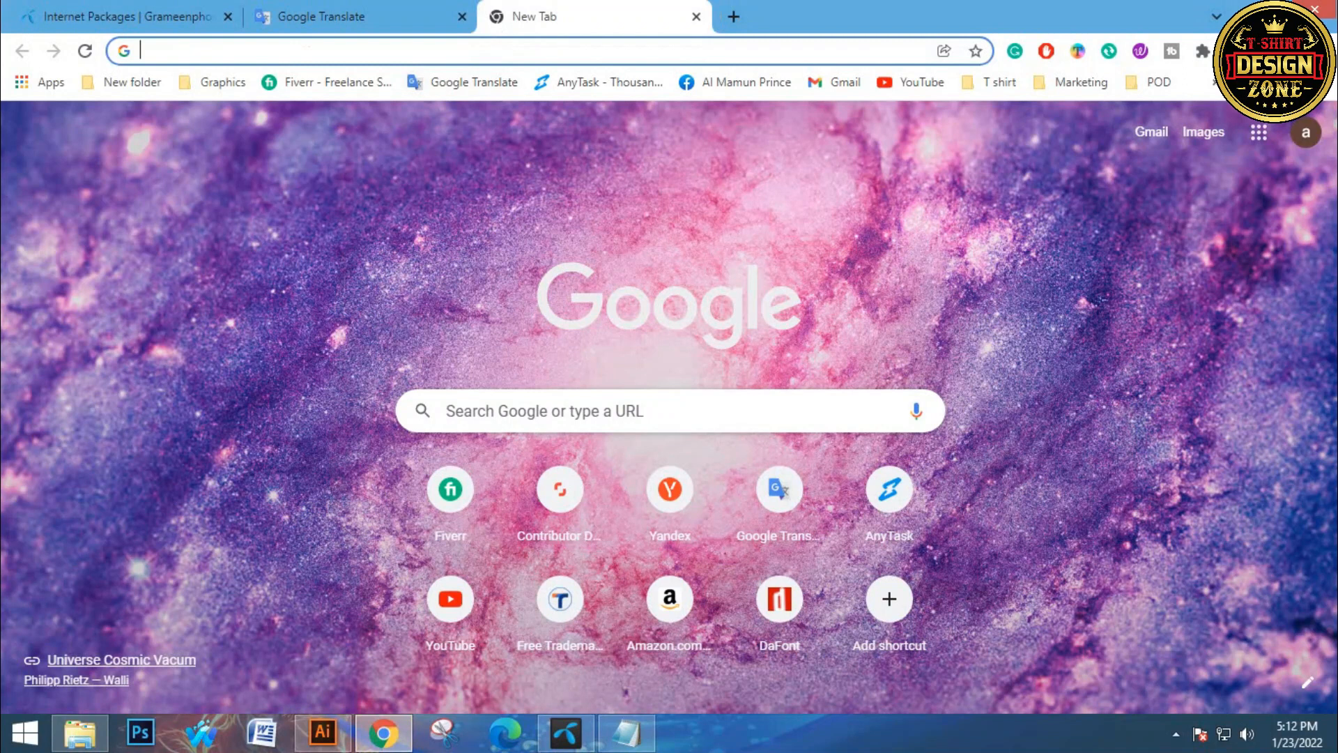
text(orna)
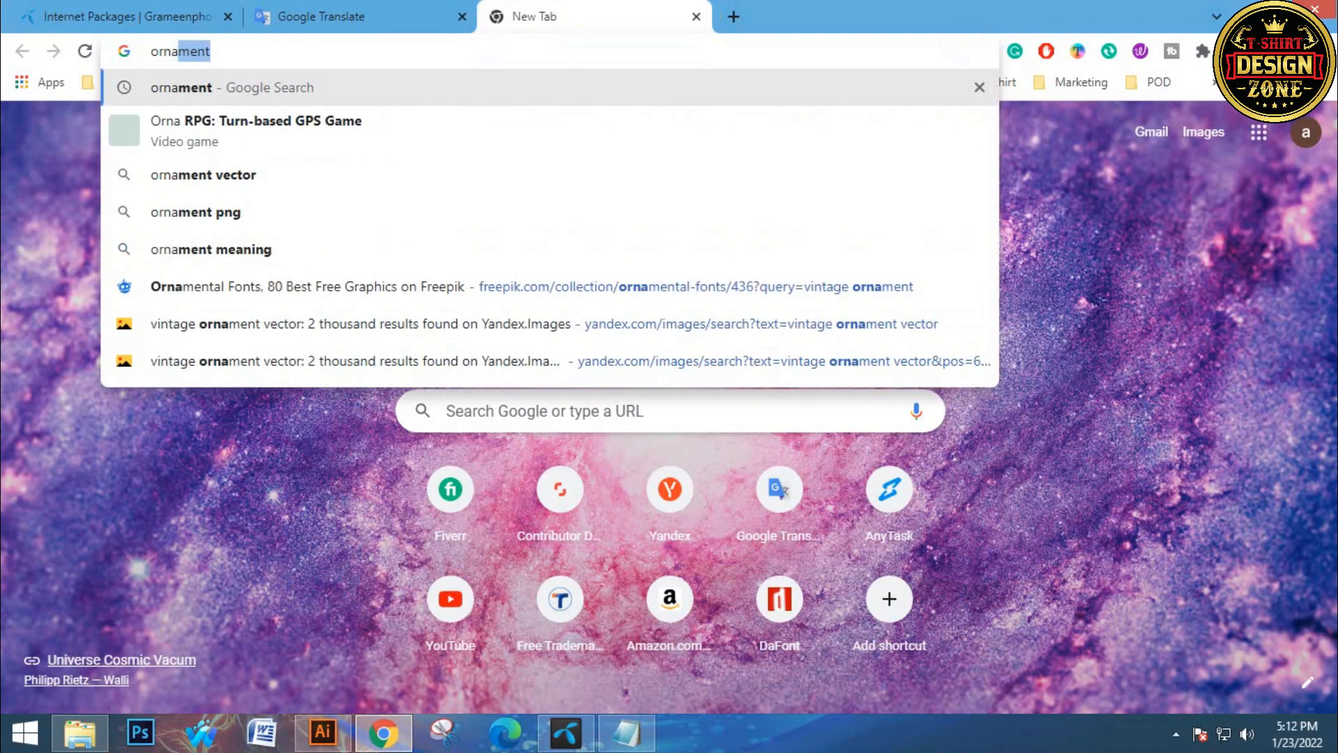
key(Return)
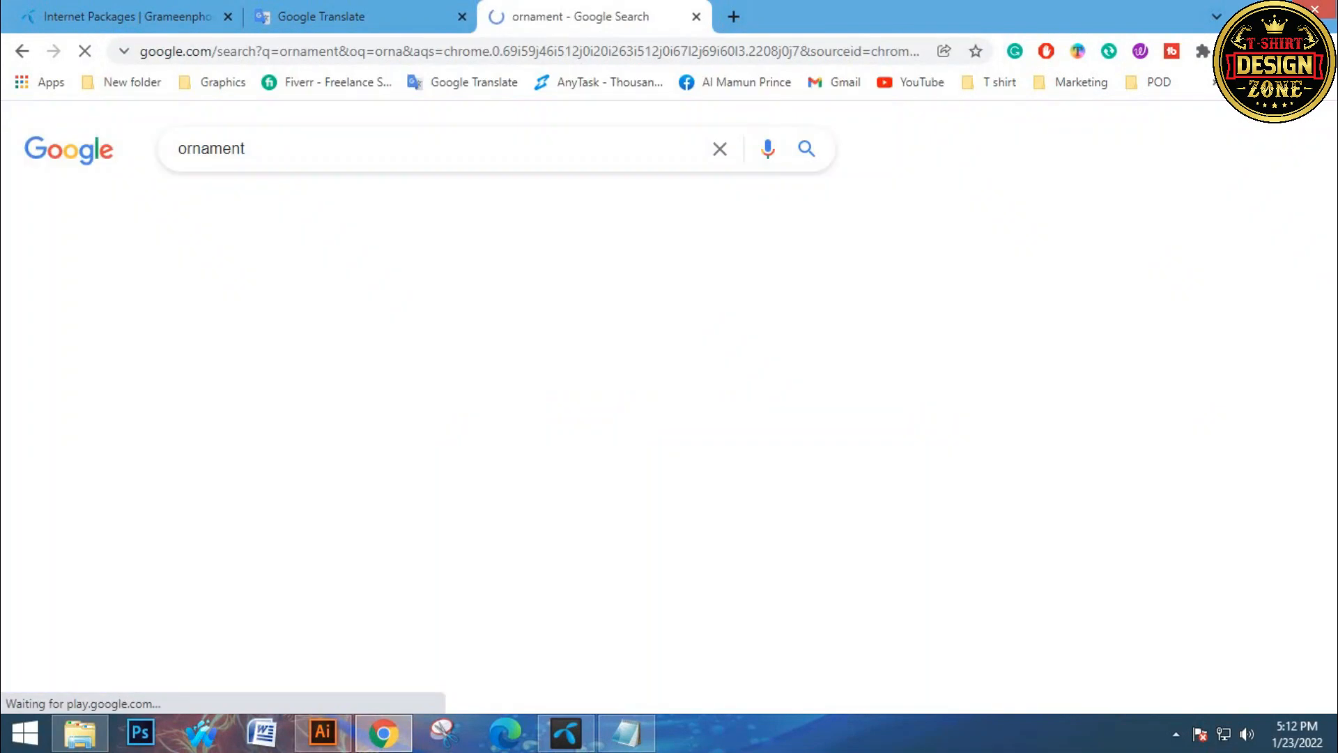
click(277, 208)
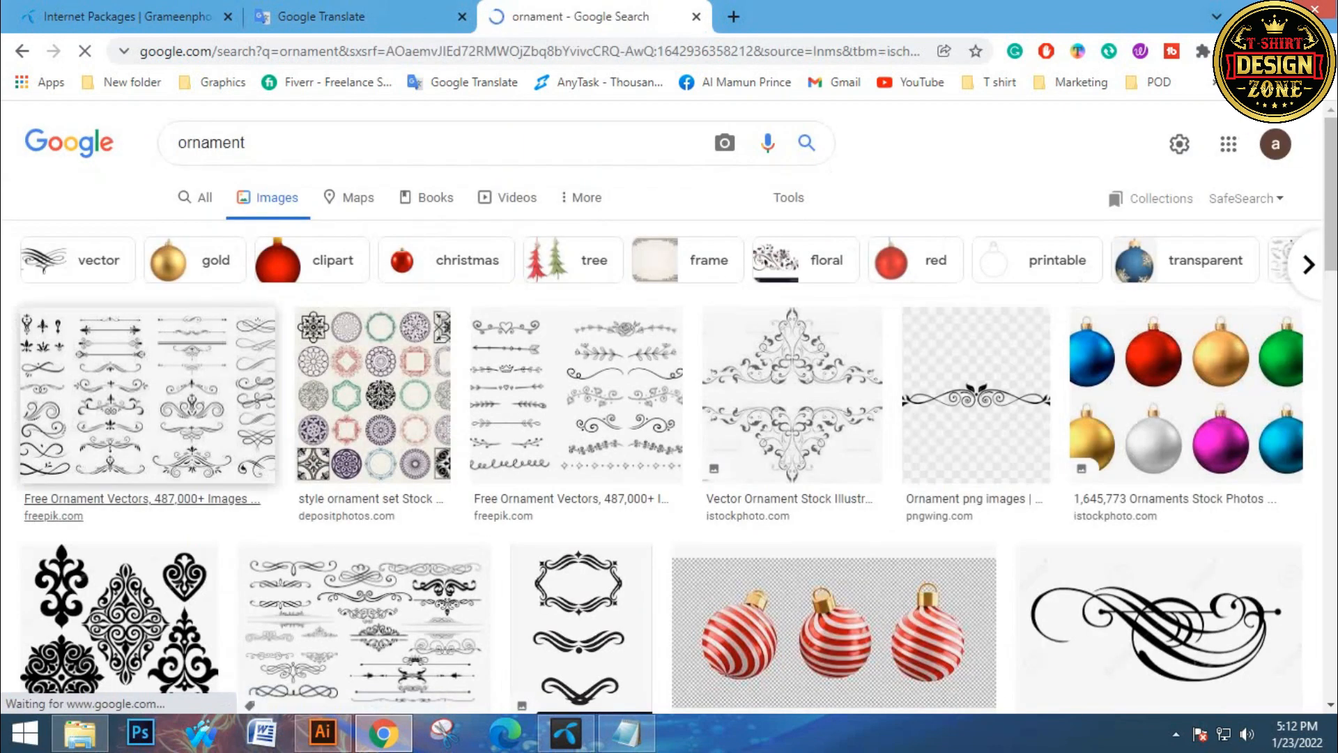
Browse the ornament image results for frame ideas, then return to Illustrator
scroll(669, 418, down, 7)
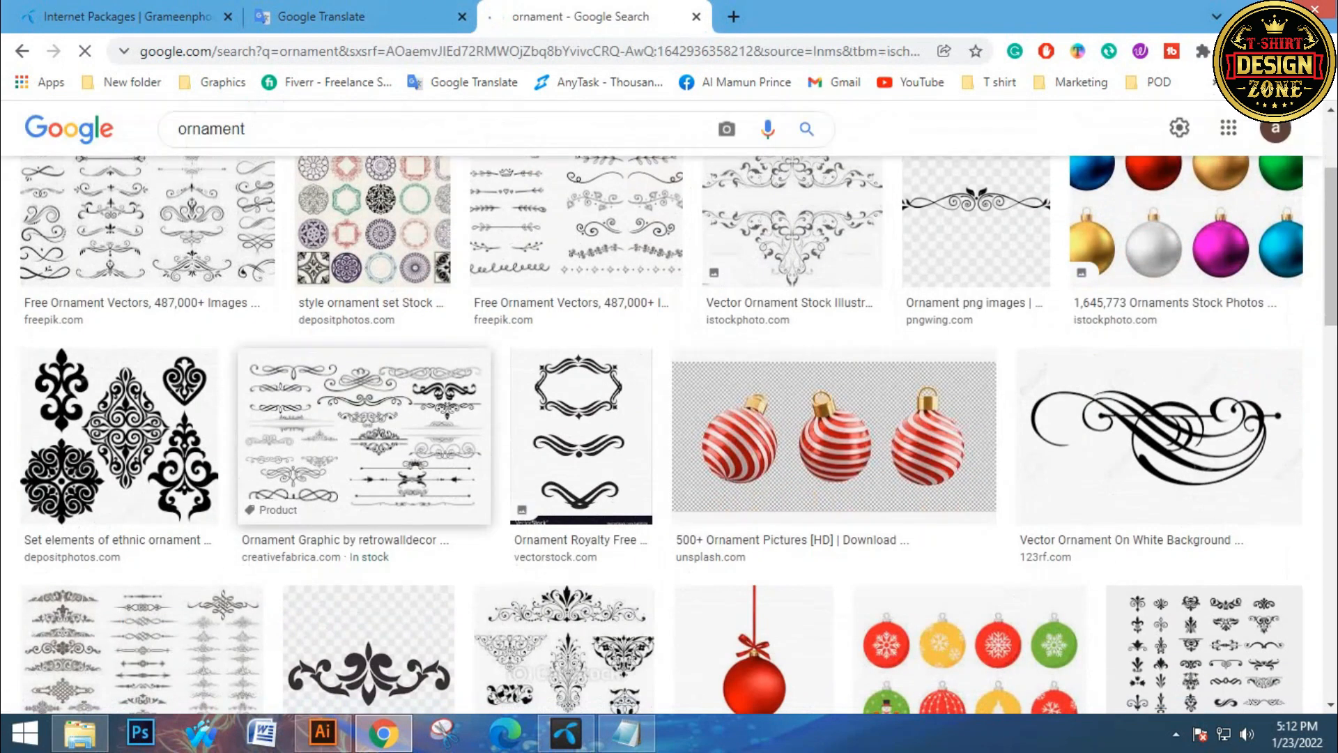
scroll(1198, 334, down, 4)
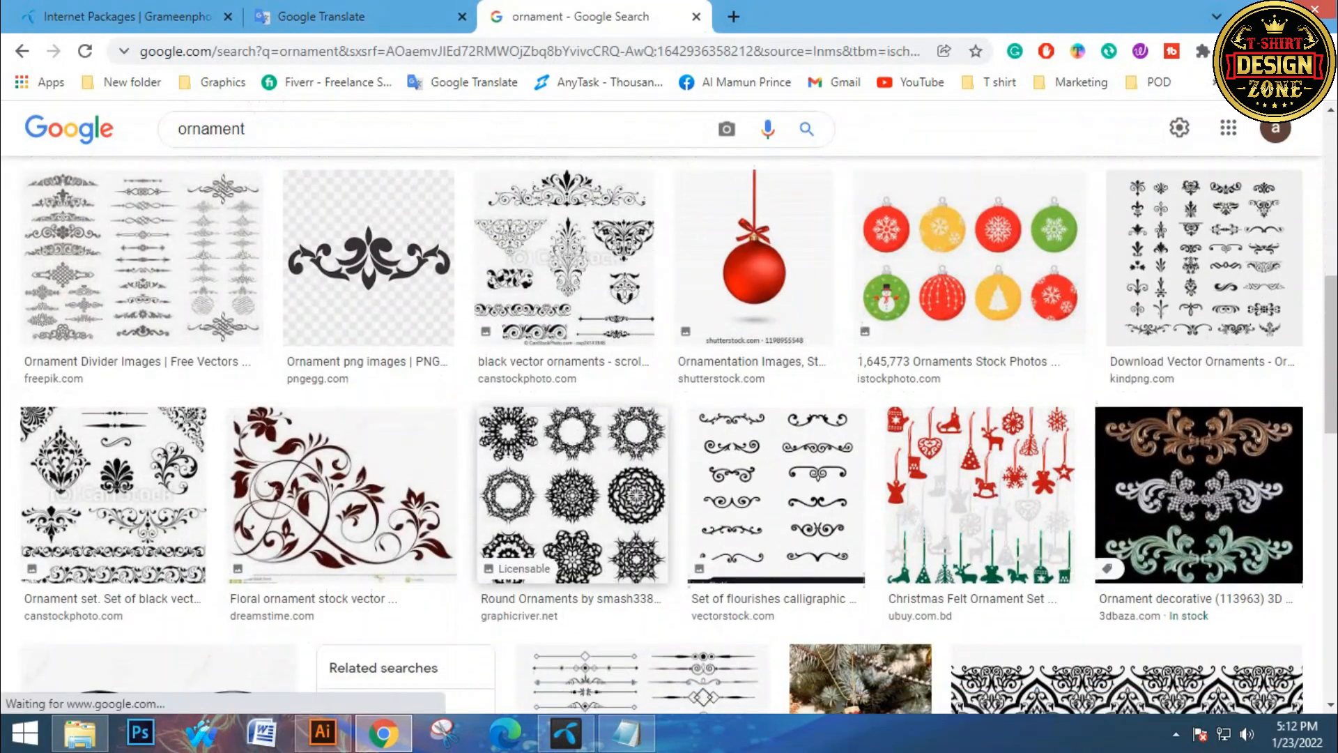
scroll(858, 362, down, 3)
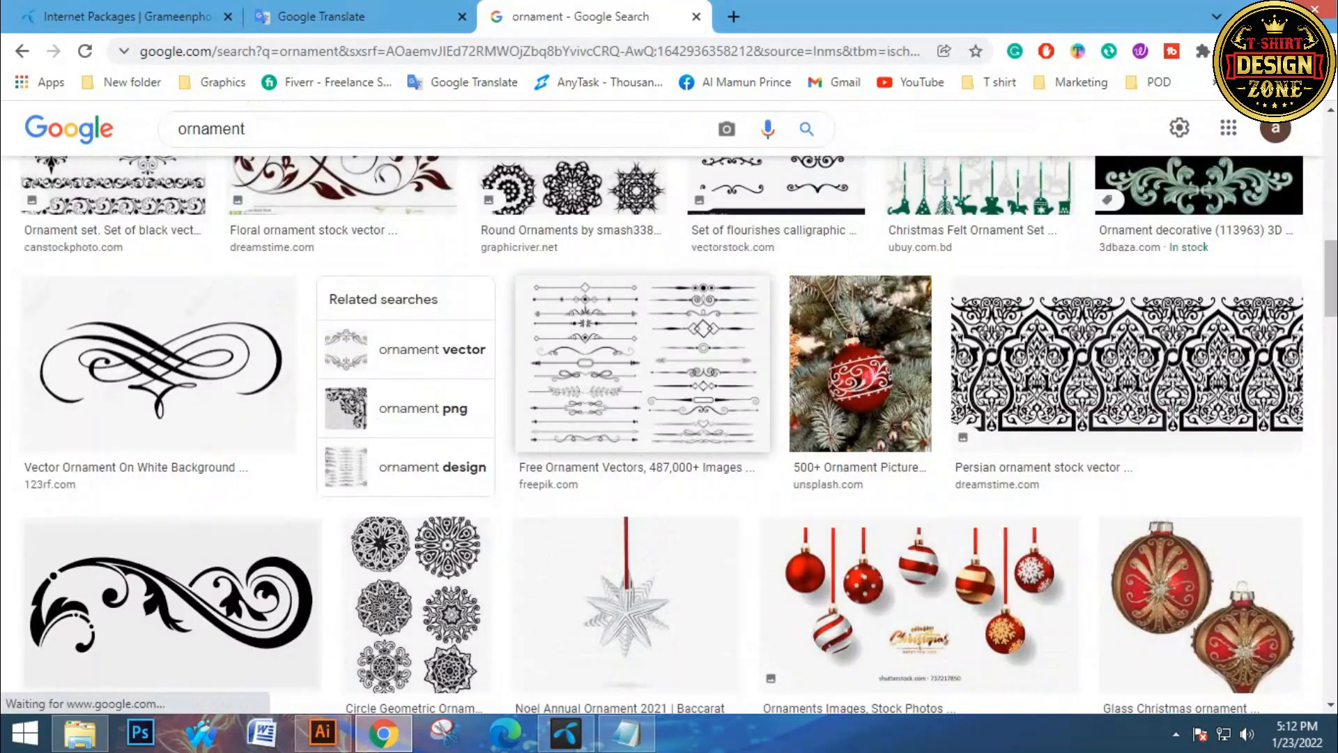
scroll(160, 383, down, 3)
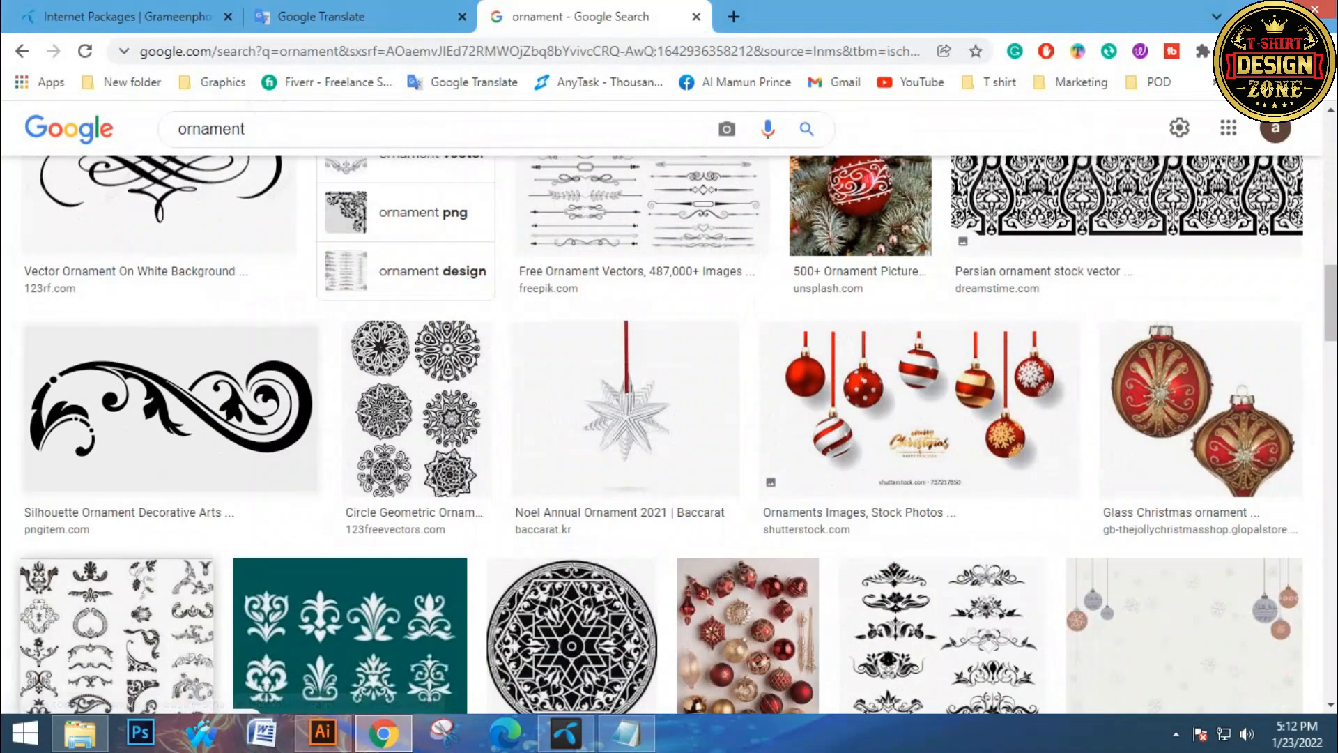
scroll(140, 418, down, 3)
scroll(119, 446, down, 3)
scroll(118, 446, up, 10)
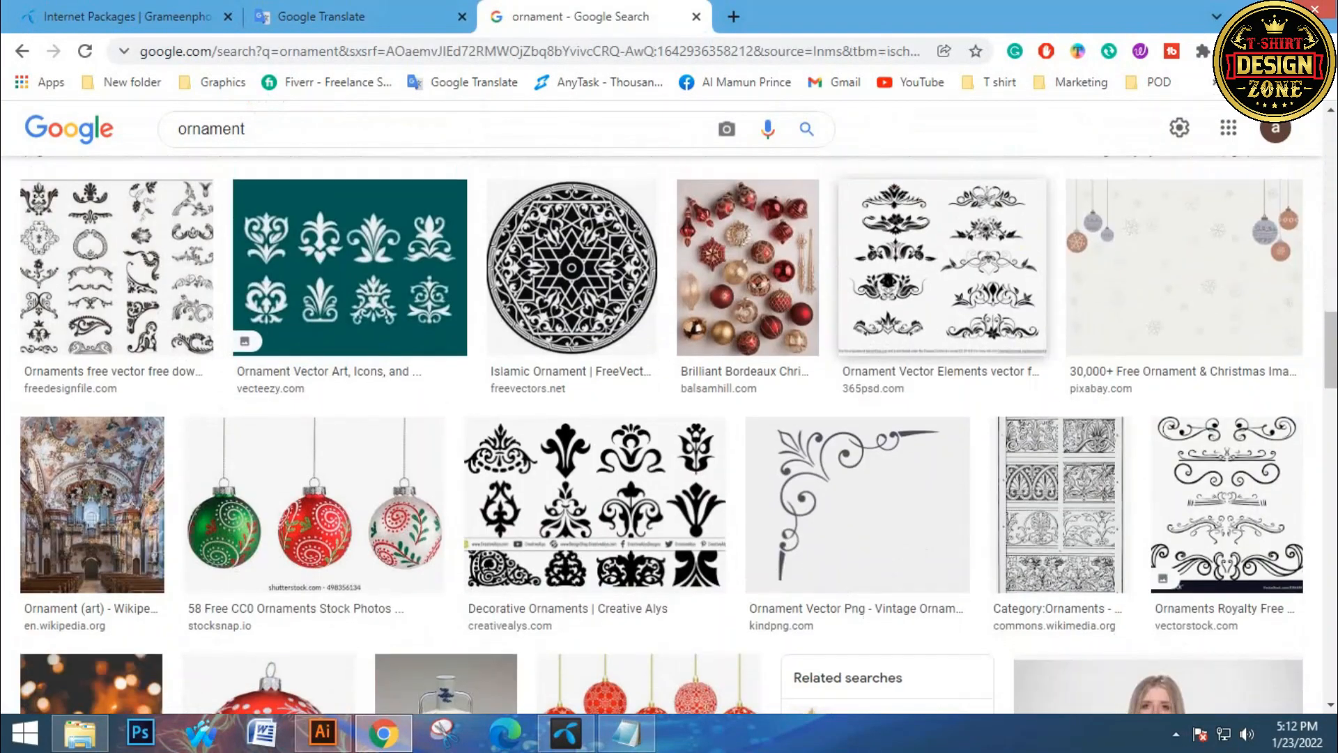
scroll(662, 439, up, 3)
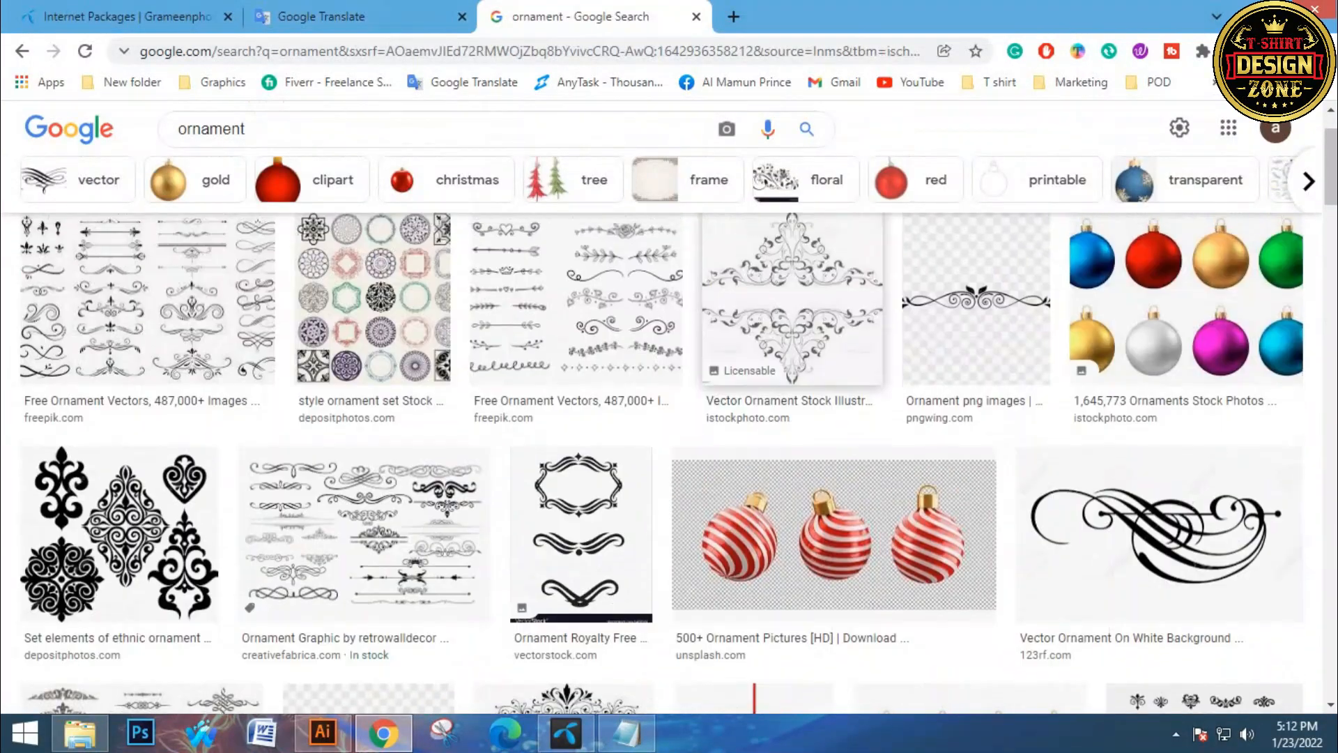
click(323, 732)
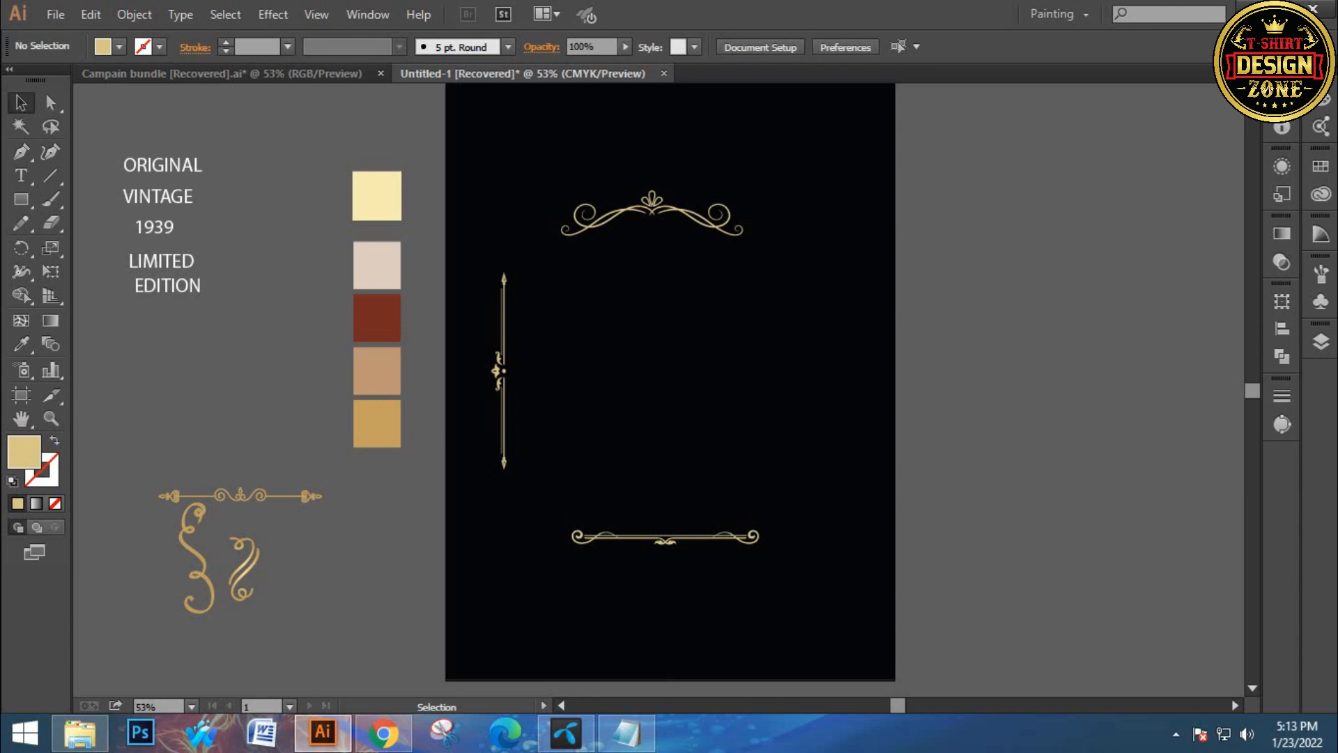
Scale the top and bottom ornaments up together and center them horizontally on the artboard
key(ctrl+0)
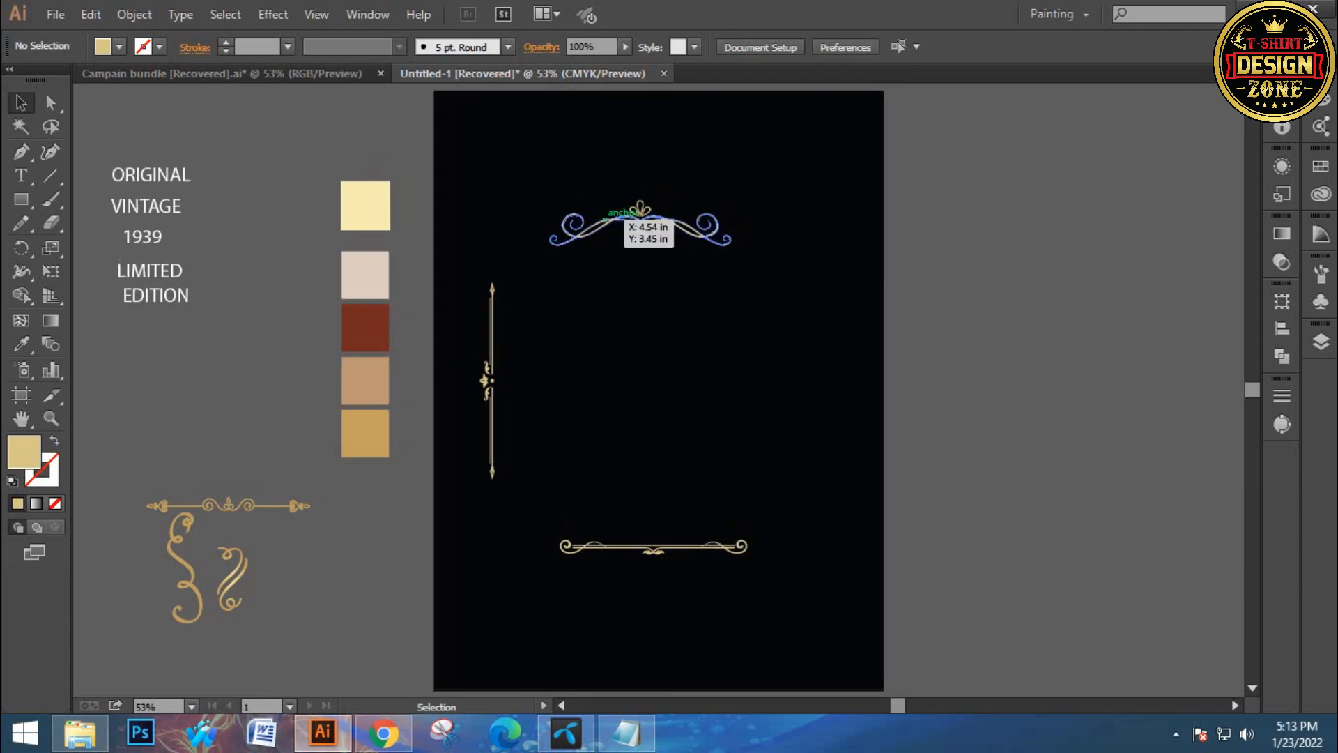
drag(569, 171, 769, 573)
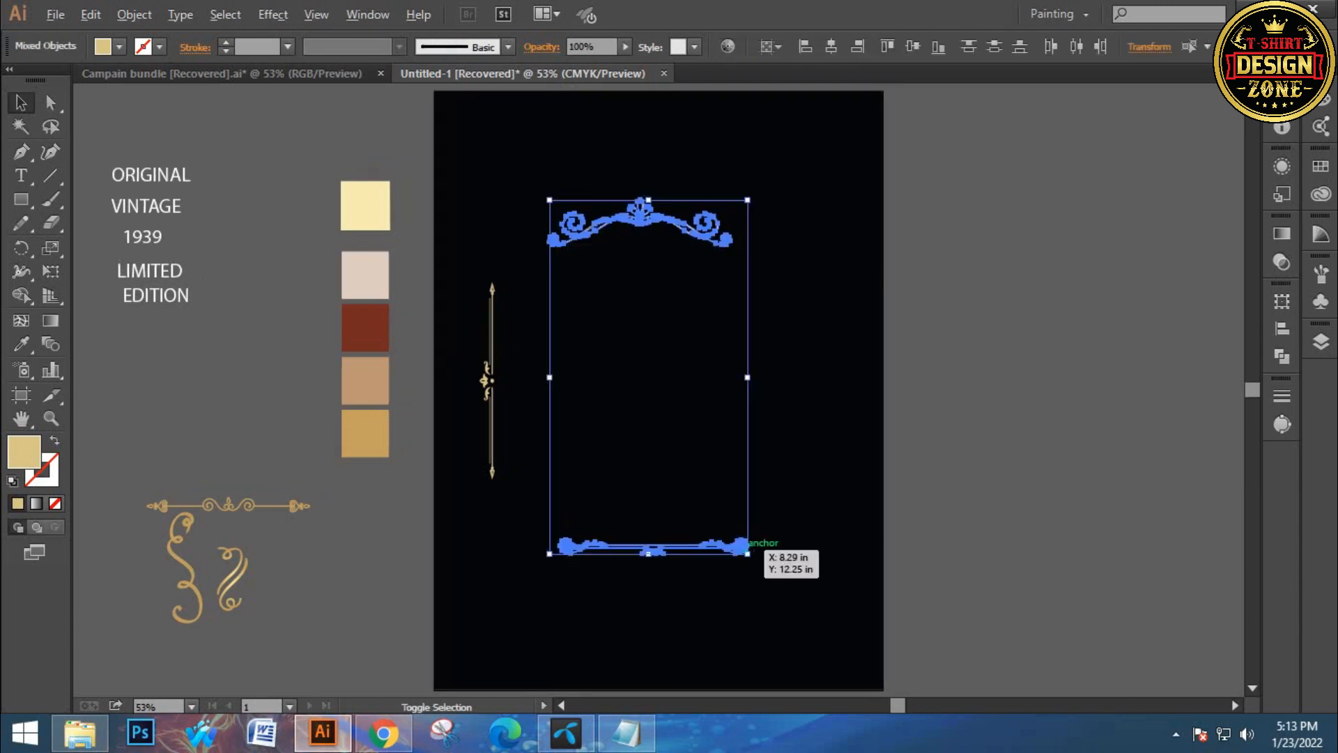
shift+click(745, 546)
click(565, 174)
drag(565, 174, 806, 659)
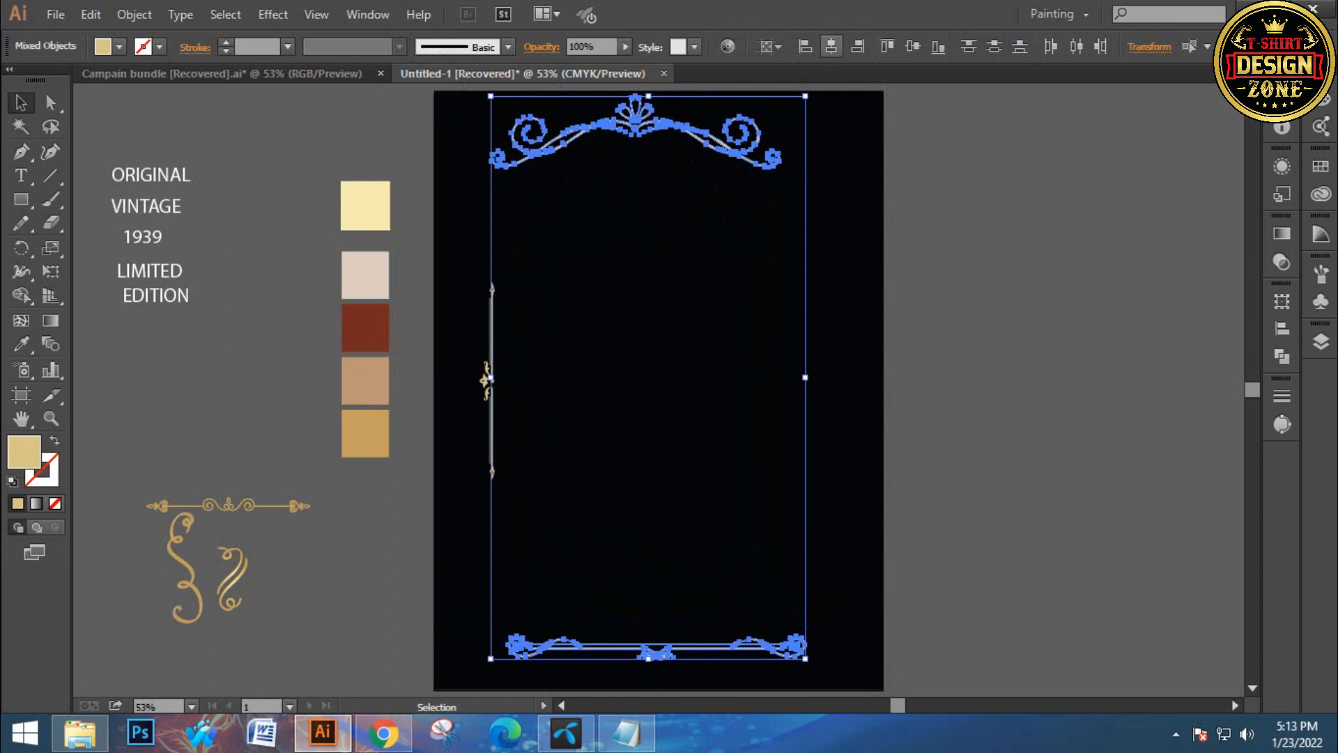
click(831, 47)
click(911, 193)
Stretch the left vertical divider taller so it runs between the top and bottom ornaments
drag(460, 302, 539, 411)
drag(495, 481, 503, 500)
click(451, 290)
click(487, 380)
key(ctrl+a)
click(477, 345)
drag(477, 345, 536, 479)
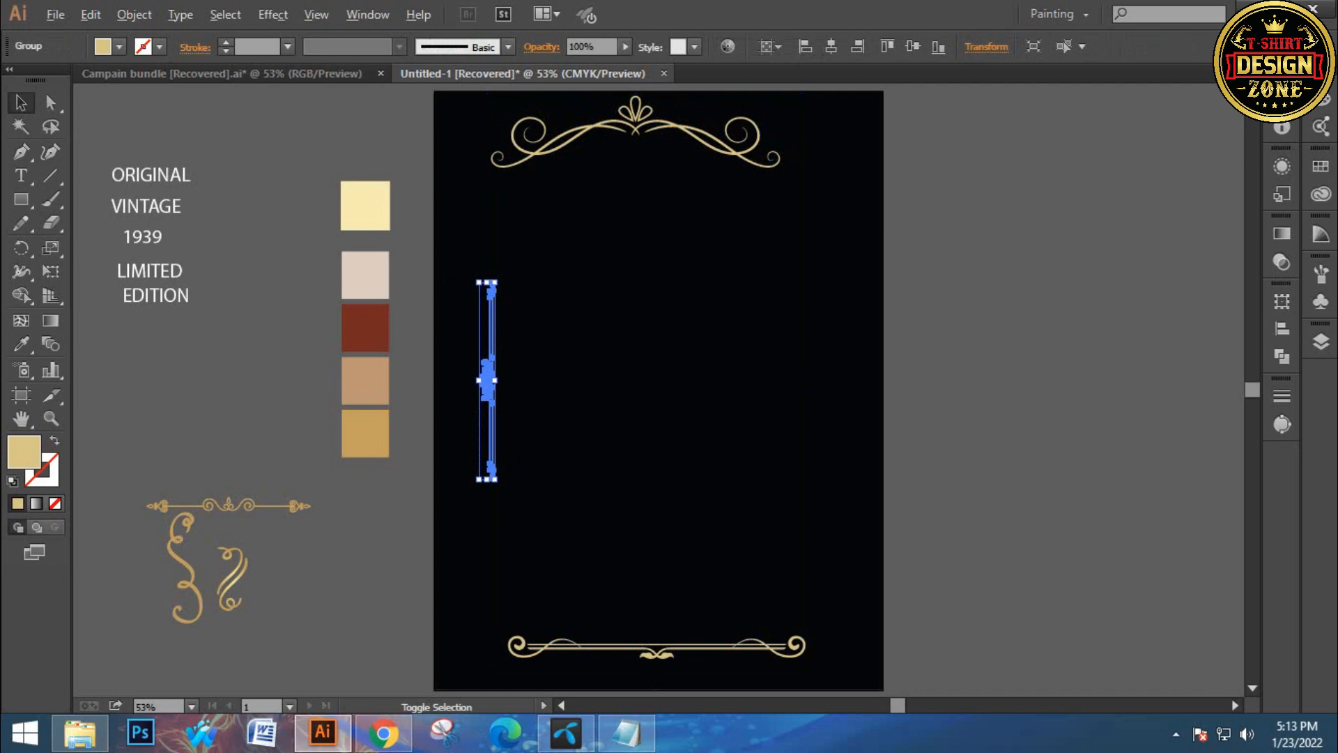
drag(496, 480, 503, 584)
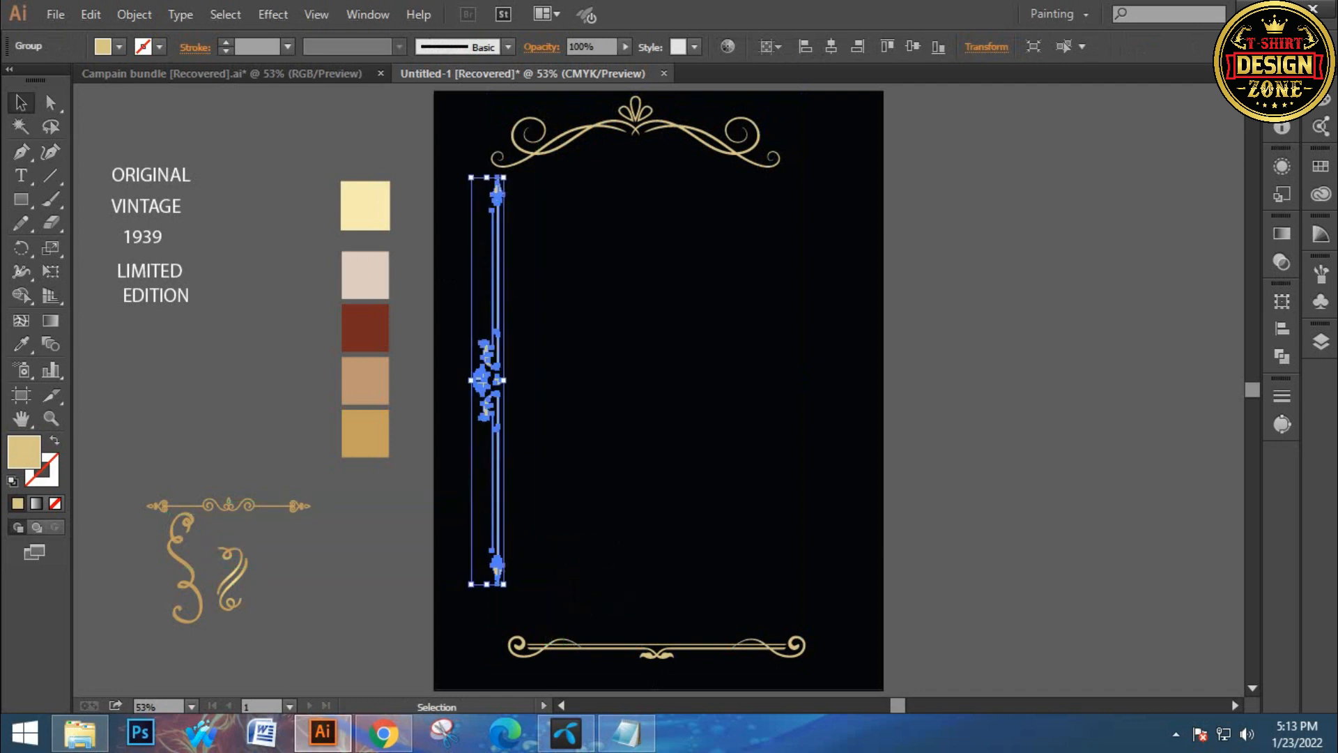
Align the vertical divider to the artboard's left edge
click(830, 46)
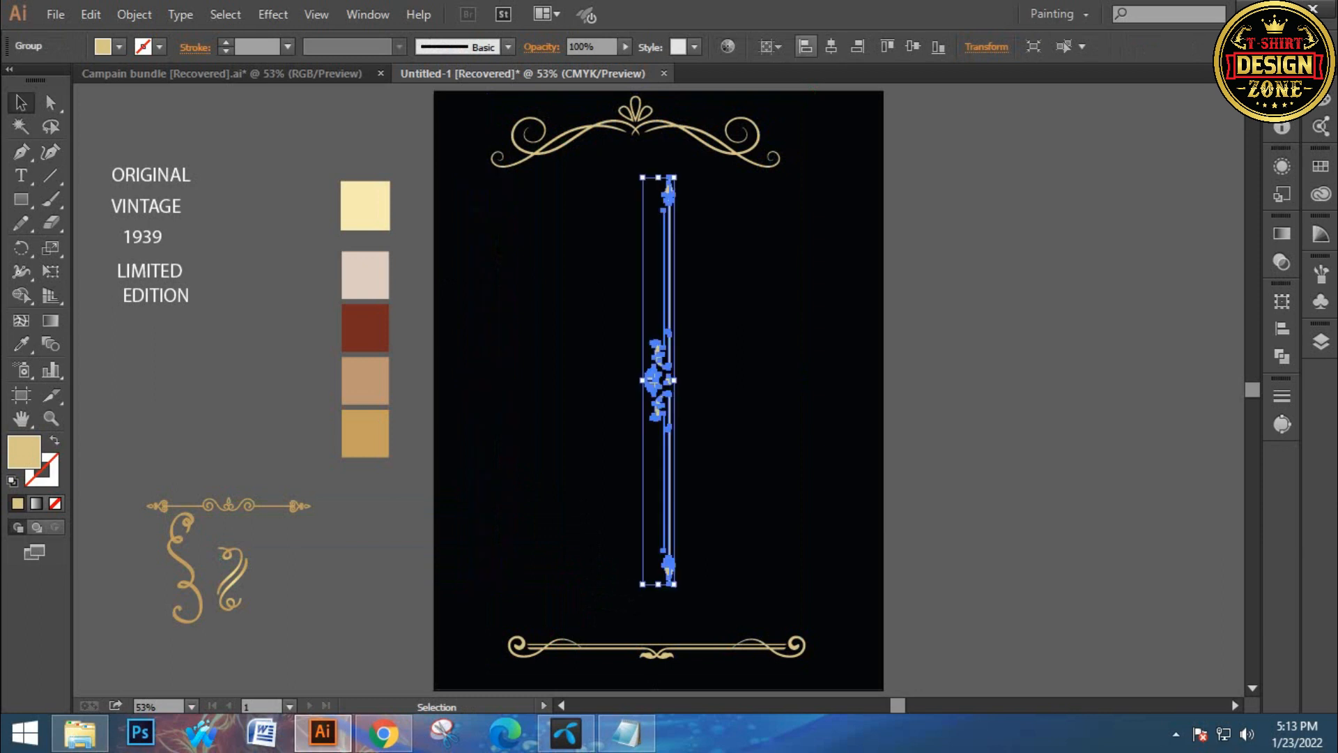
click(806, 46)
key(ctrl+shift+a)
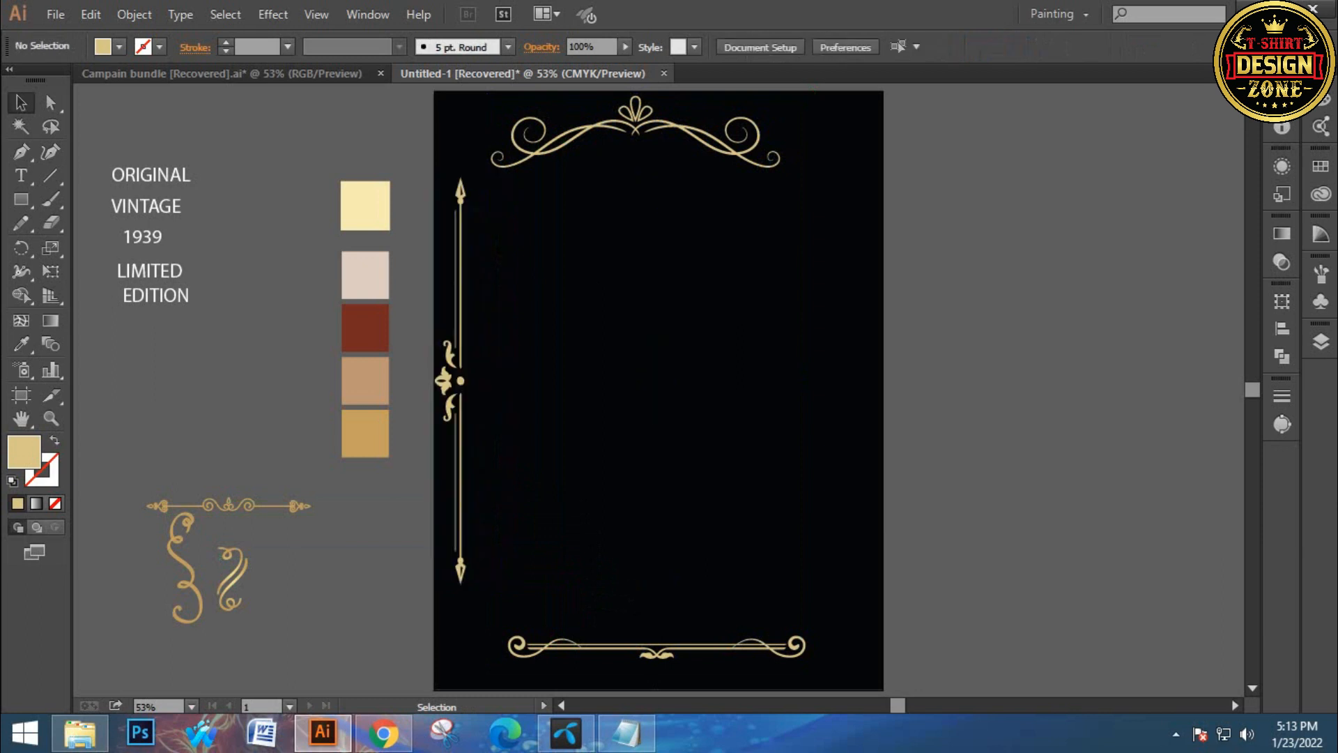
Reflect the left vertical divider across the vertical axis
click(452, 357)
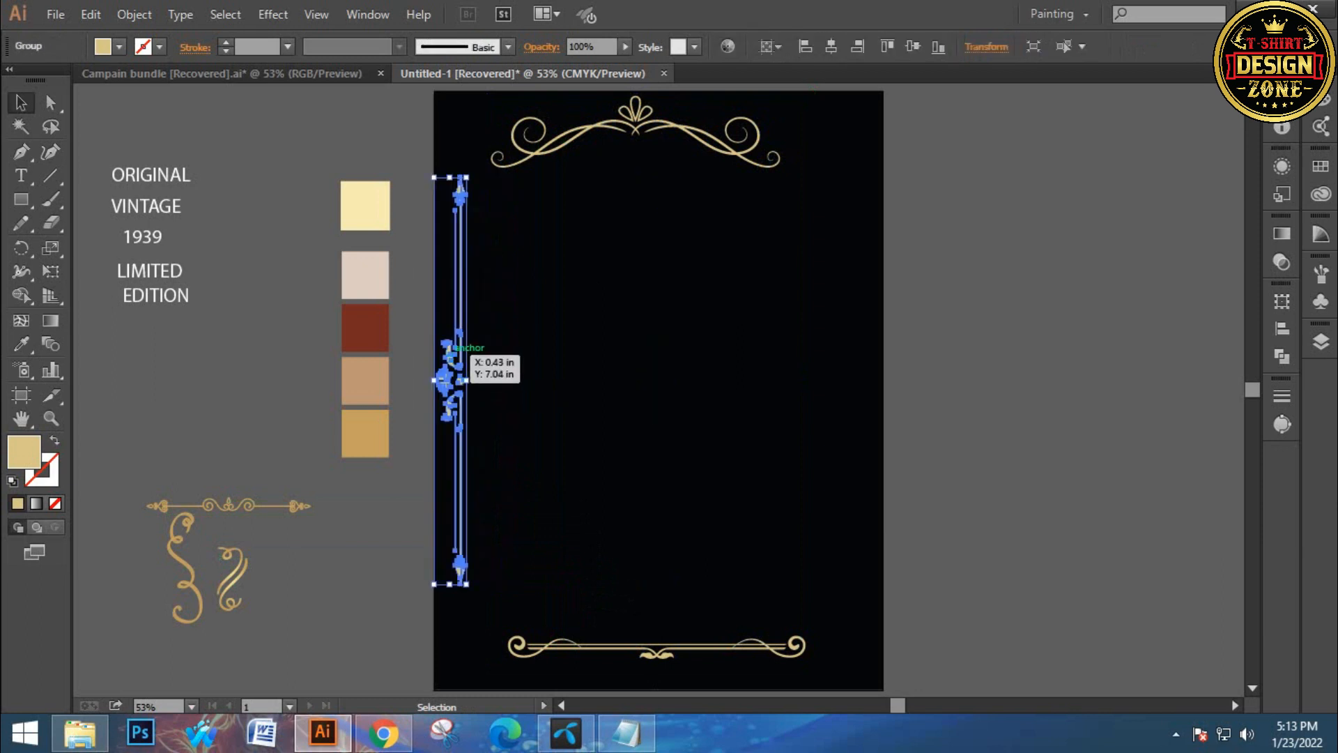
right_click(450, 353)
mouse_move(513, 495)
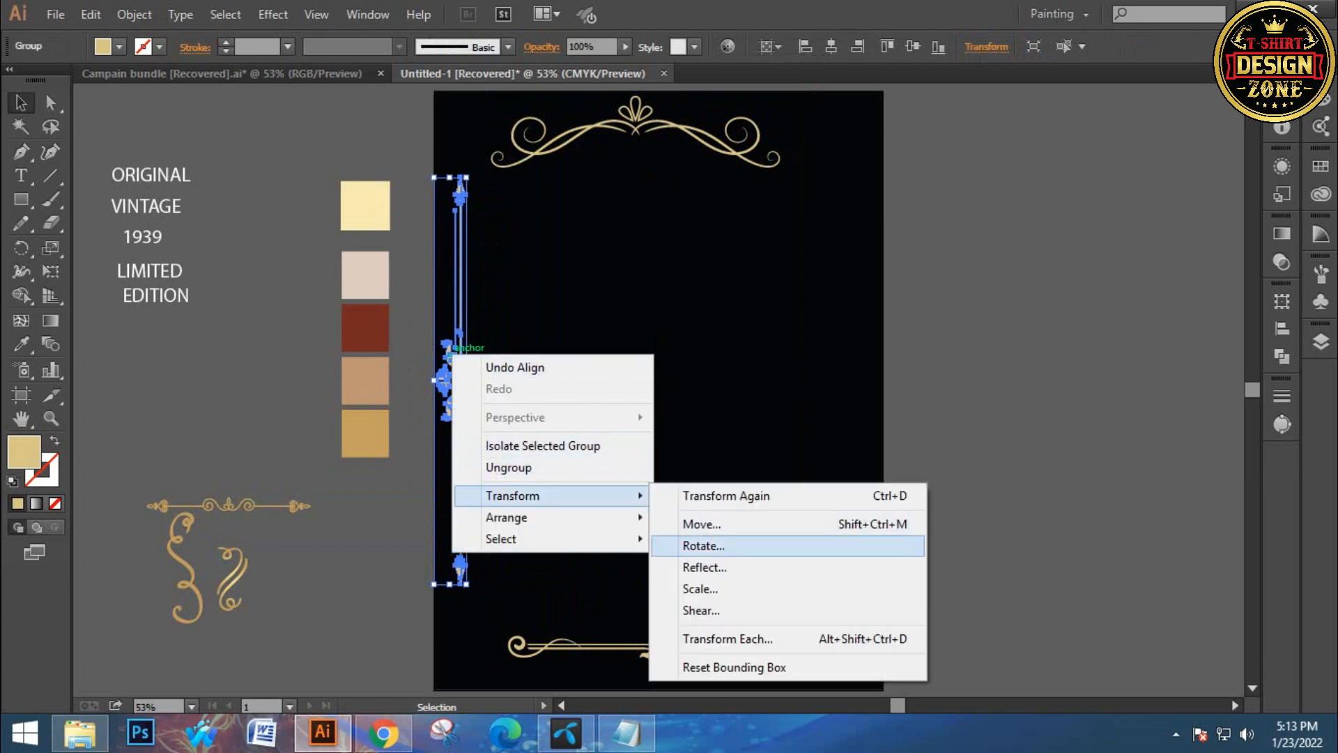
click(705, 567)
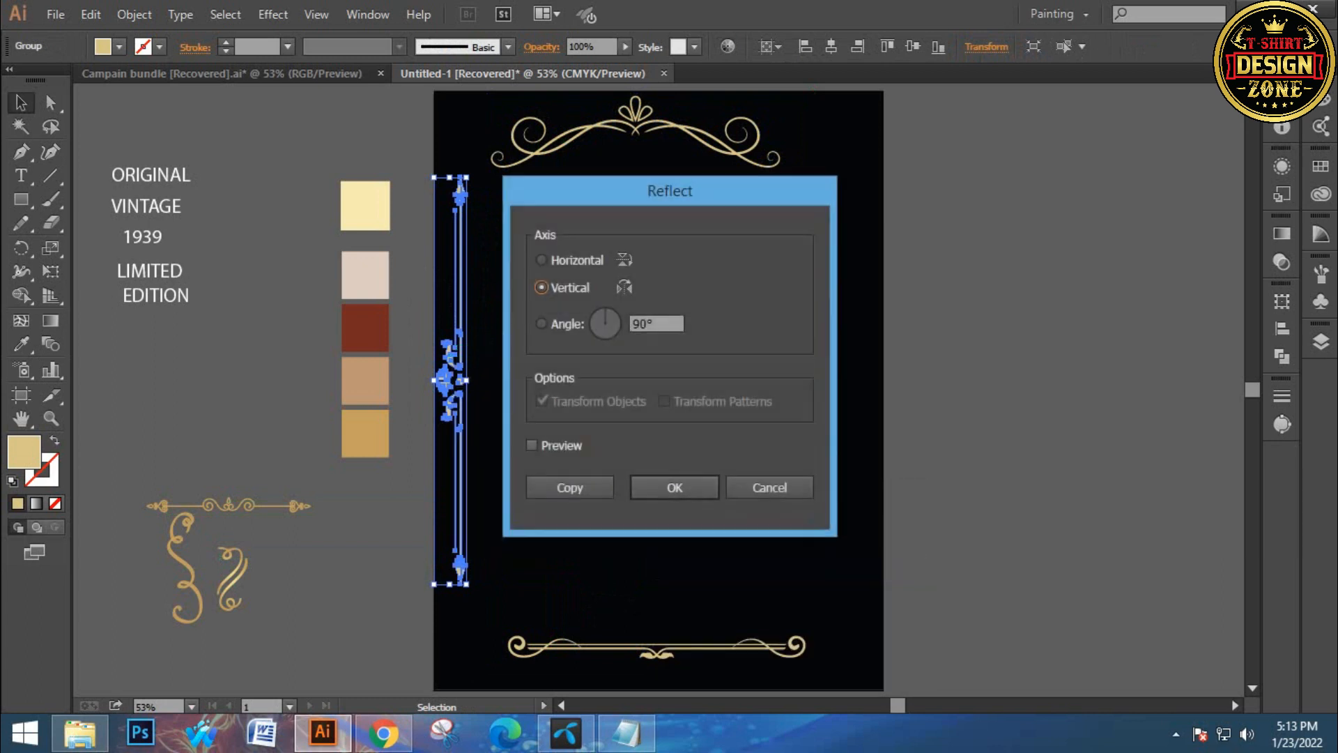
click(529, 444)
click(675, 484)
Duplicate the divider to the artboard's right edge and vertically center both side dividers
drag(451, 380, 865, 381)
key(ctrl+shift+a)
drag(439, 296, 855, 416)
key(v)
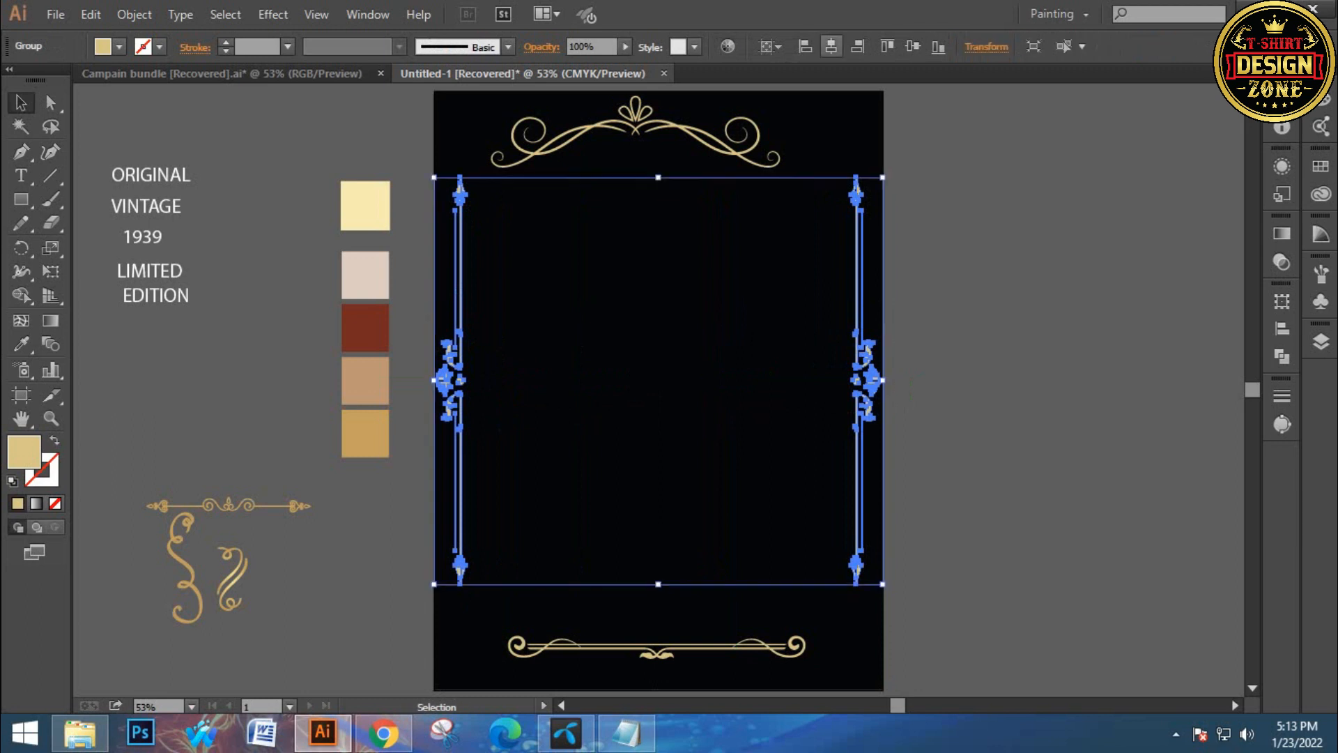
click(912, 46)
key(ctrl+shift+a)
Widen the top ornament to span between the side dividers, keeping it horizontally centered
key(space)
drag(669, 209, 656, 285)
drag(611, 155, 711, 269)
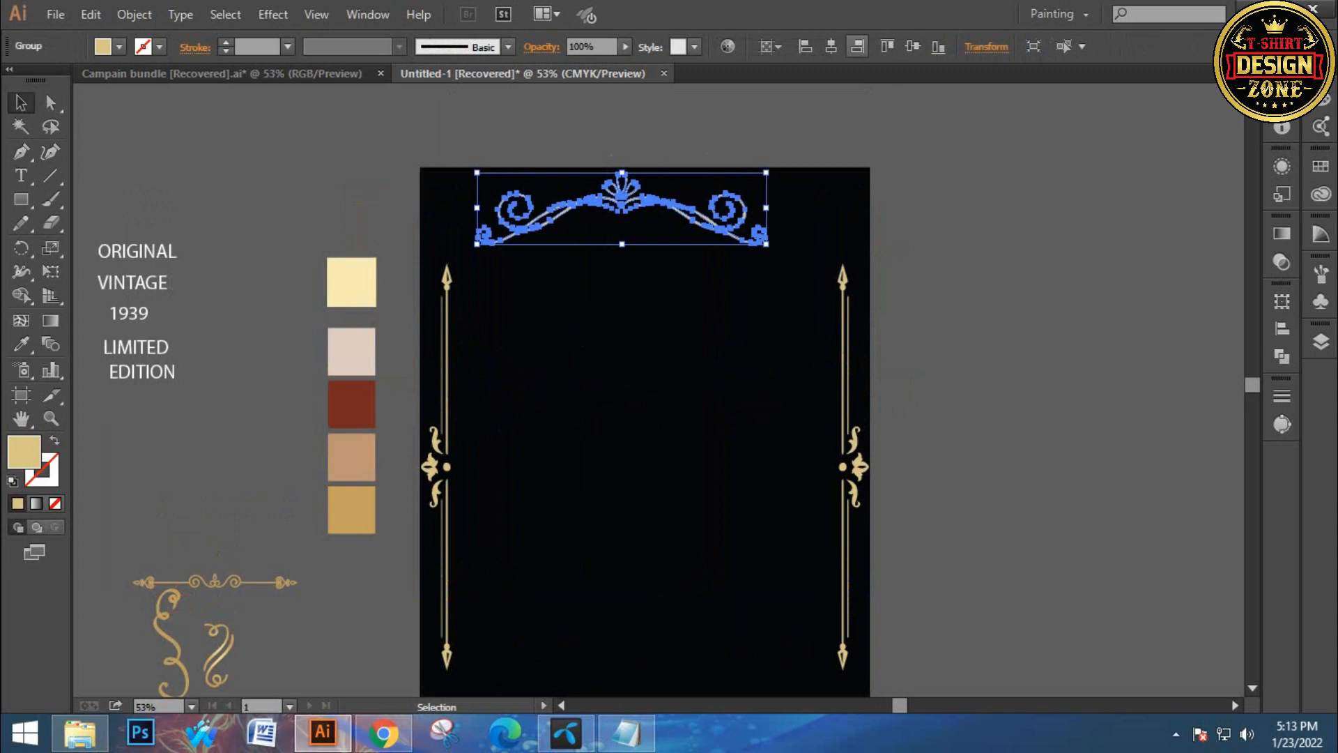
click(831, 46)
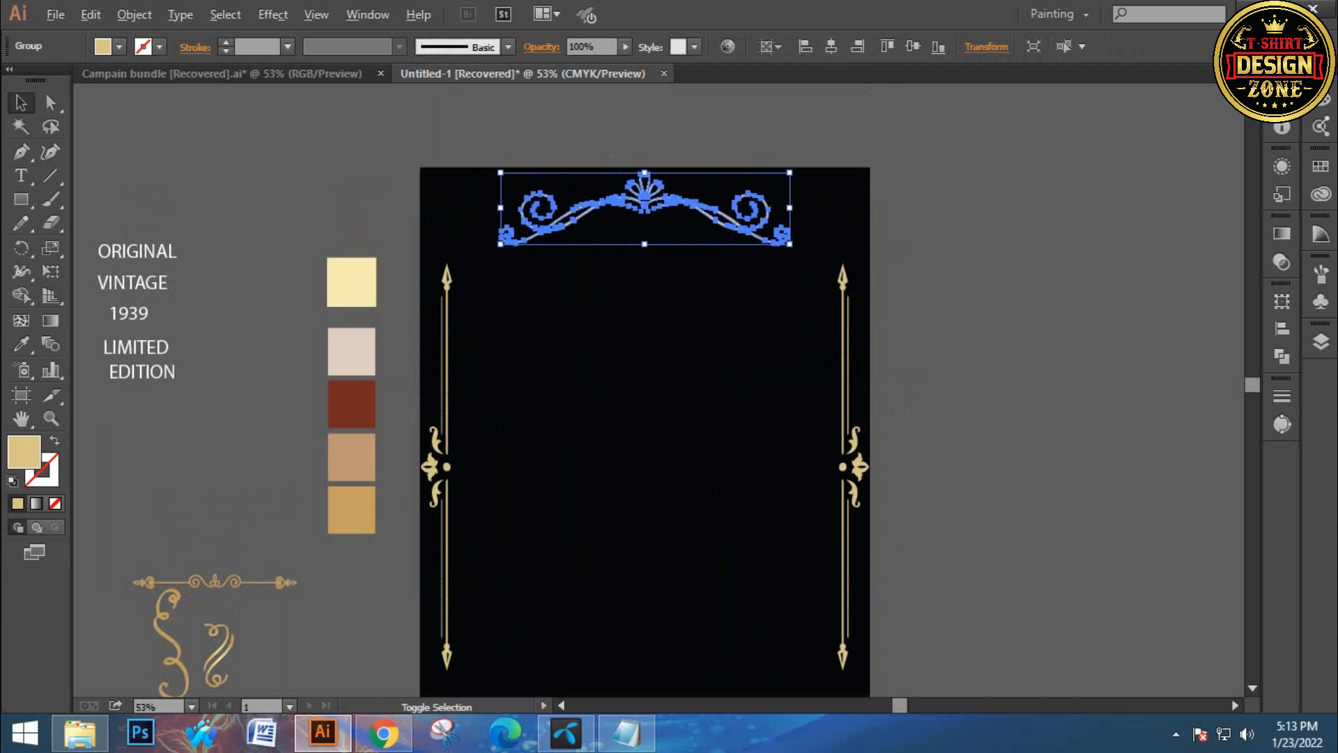
drag(789, 244, 852, 283)
key(ctrl+shift+a)
drag(598, 171, 673, 233)
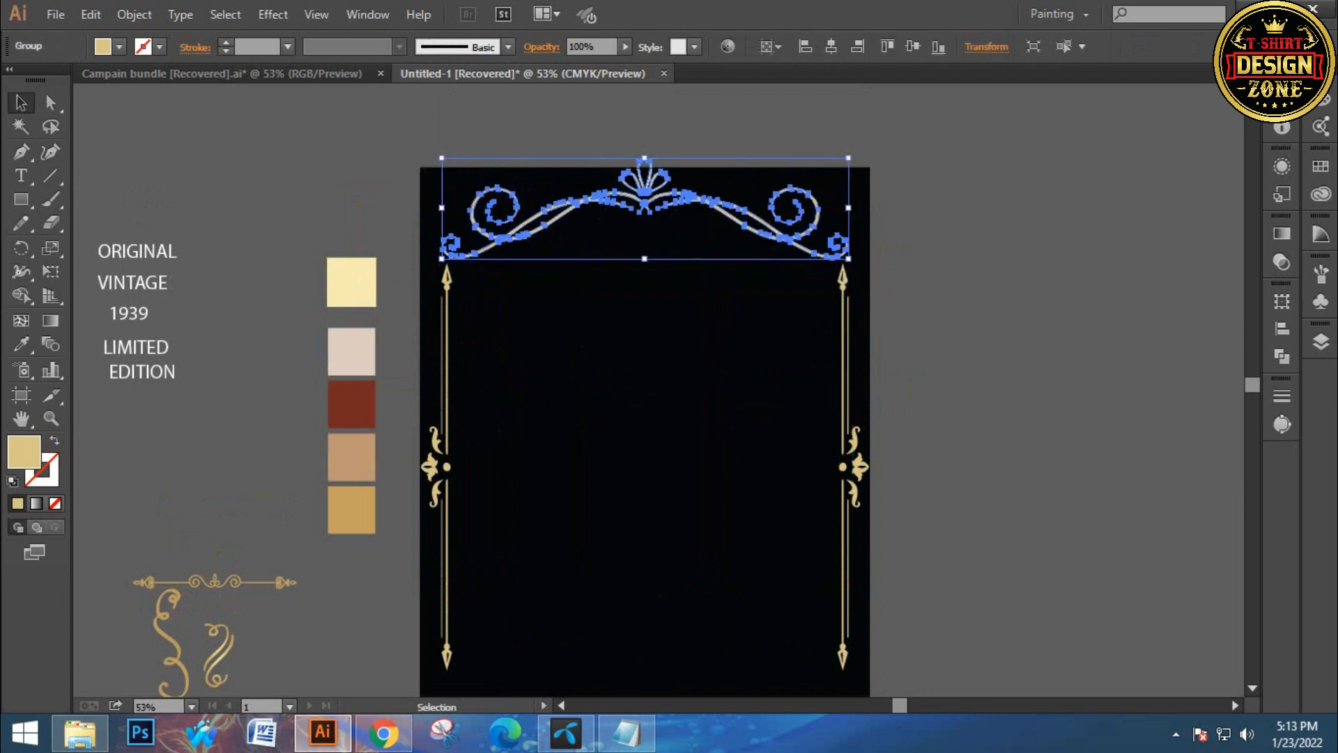
key(ctrl+shift+a)
Select the whole frame and center it vertically on the artboard
drag(435, 186, 843, 536)
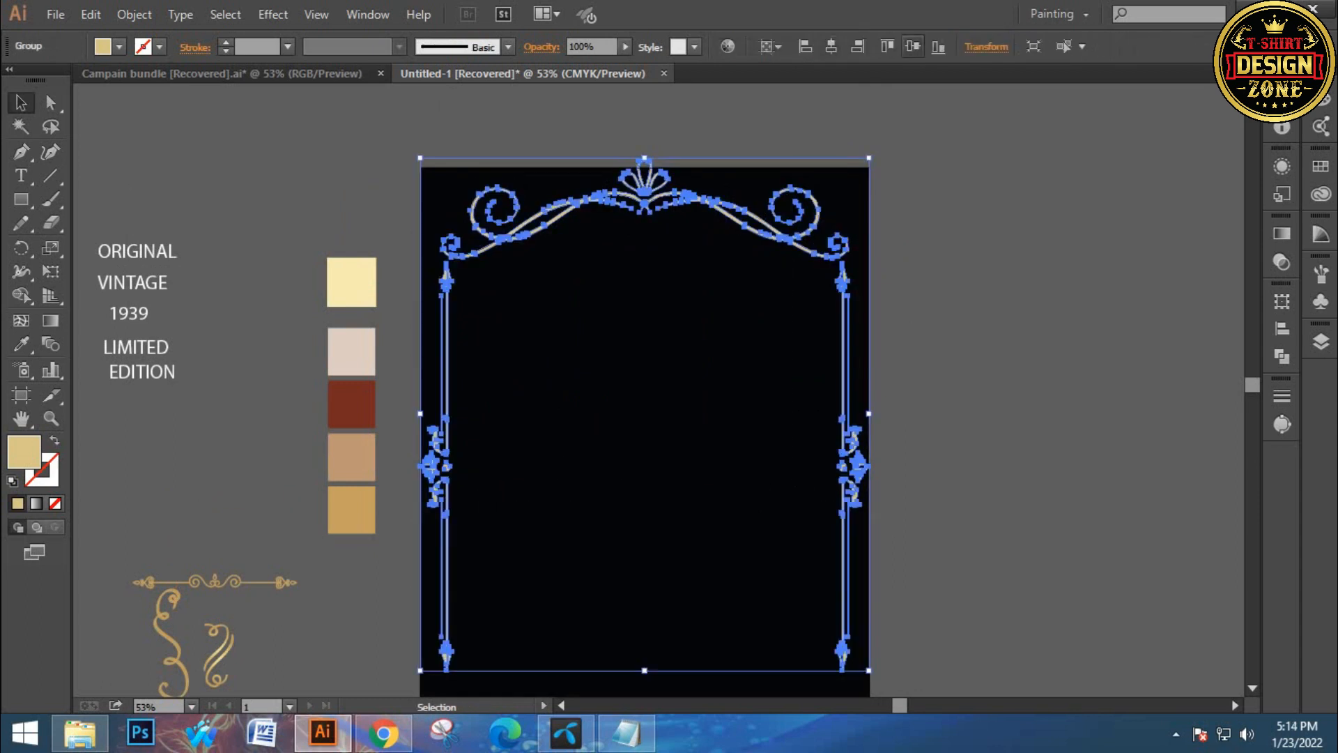
click(913, 46)
key(ctrl+shift+a)
Zoom to the bottom ornament and widen it to span between the side dividers
drag(697, 432, 651, 280)
drag(572, 507, 489, 509)
ctrl+click(575, 535)
ctrl+click(584, 492)
click(592, 377)
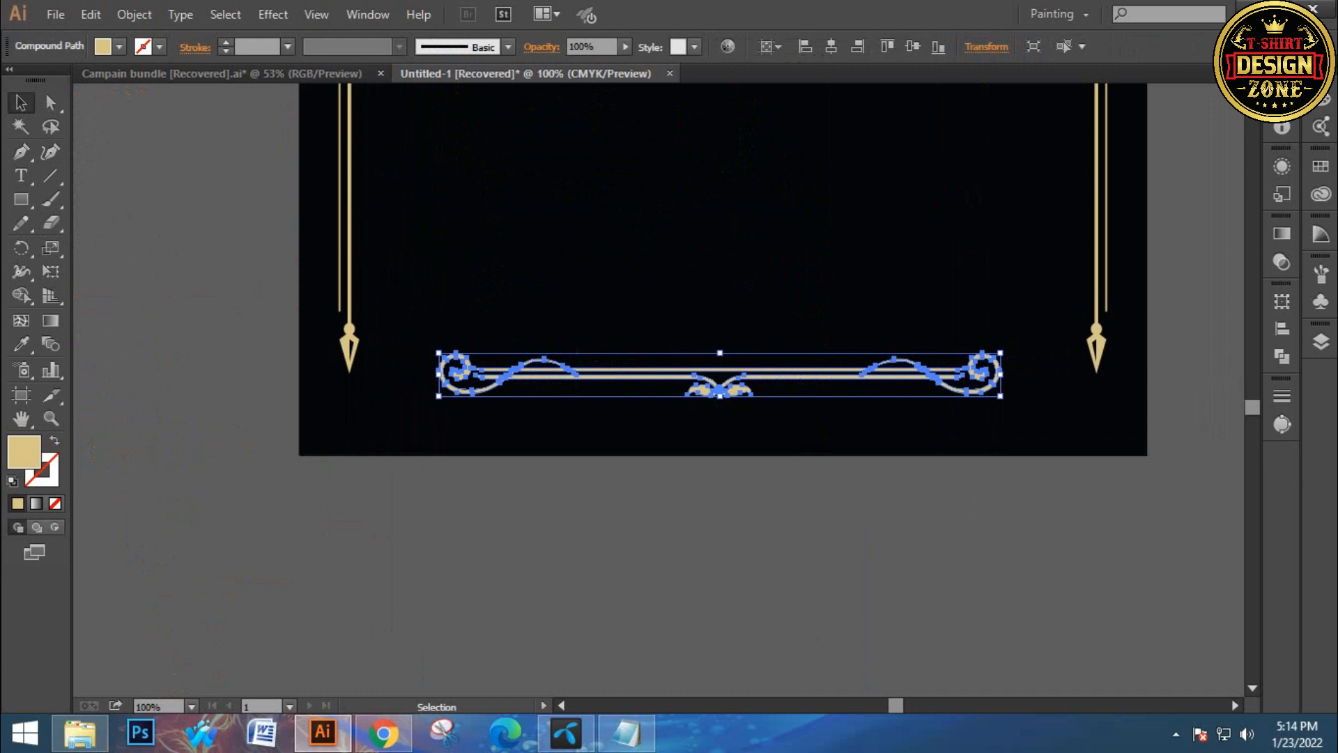
drag(1001, 396, 1079, 453)
drag(809, 371, 822, 417)
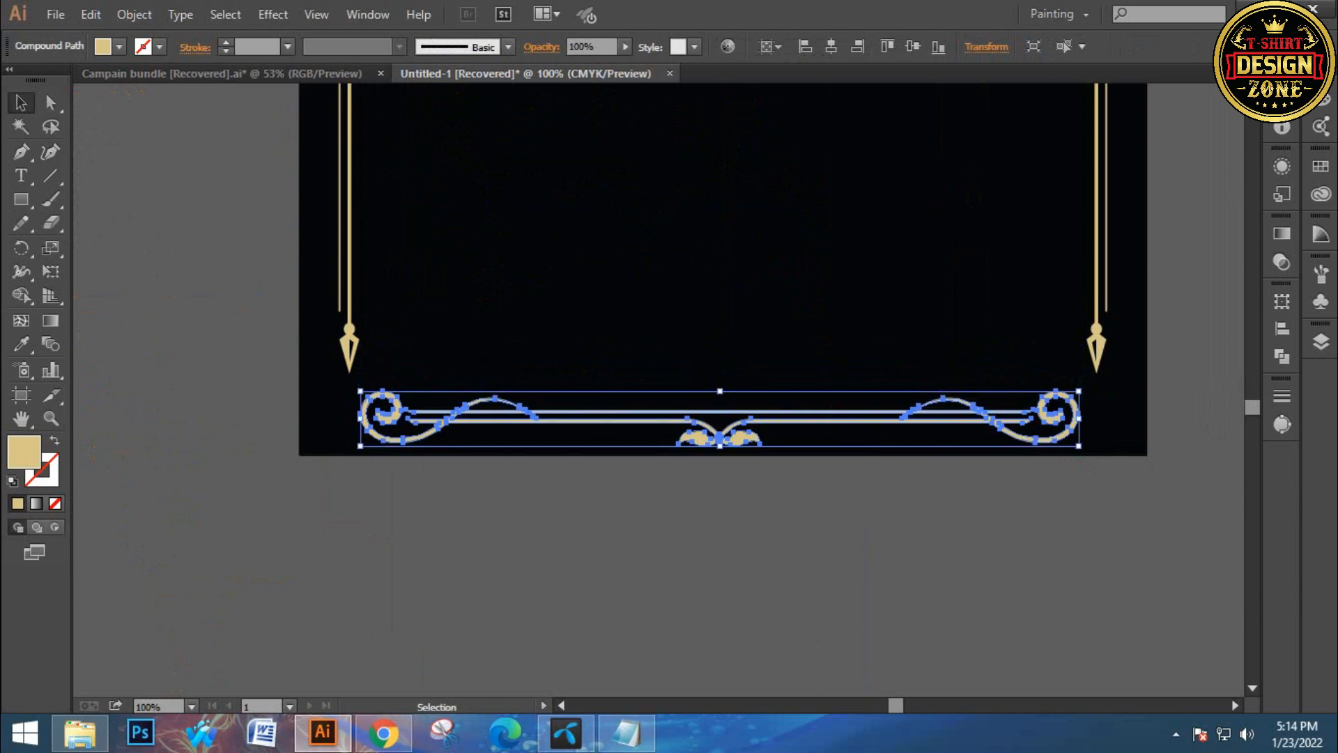
Center the bottom ornament horizontally and nudge it up slightly
click(831, 47)
key(Up)
key(Up)
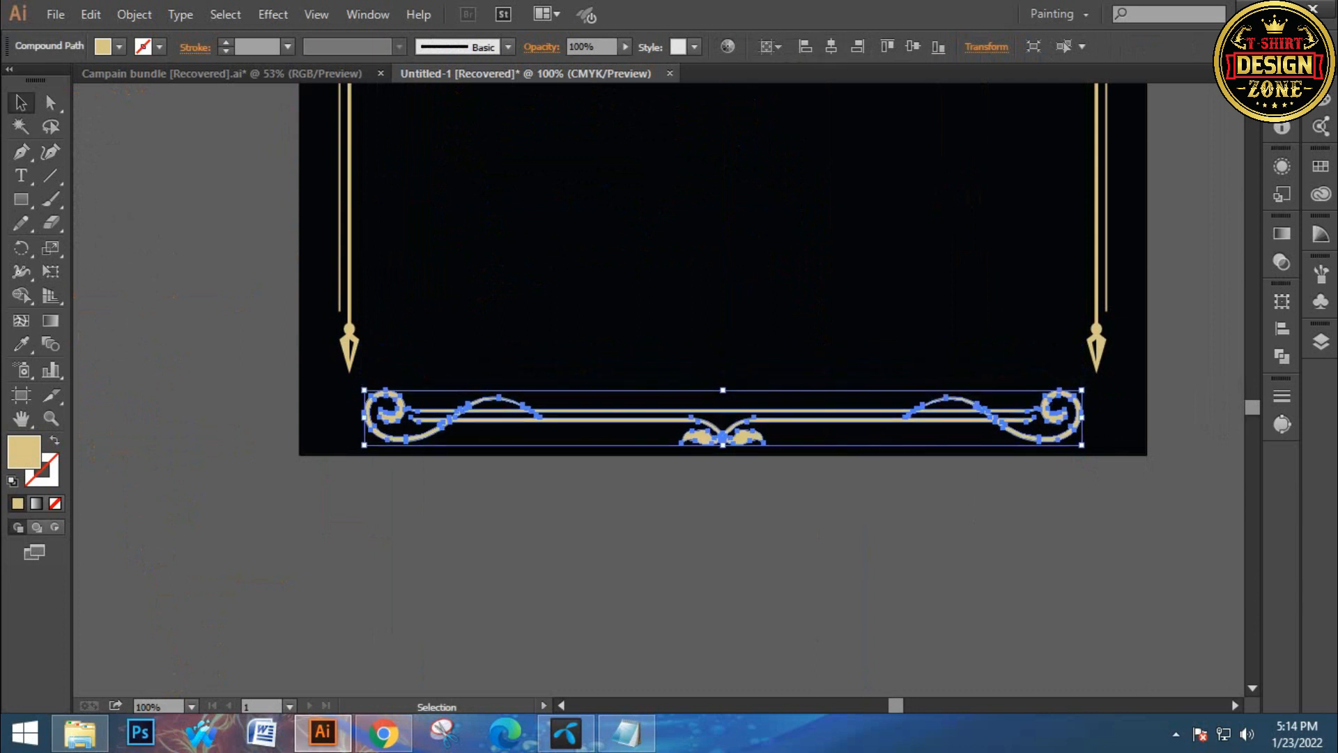
Widen the bottom ornament a little further to the right and fit the artboard in the window
drag(1081, 443, 1115, 450)
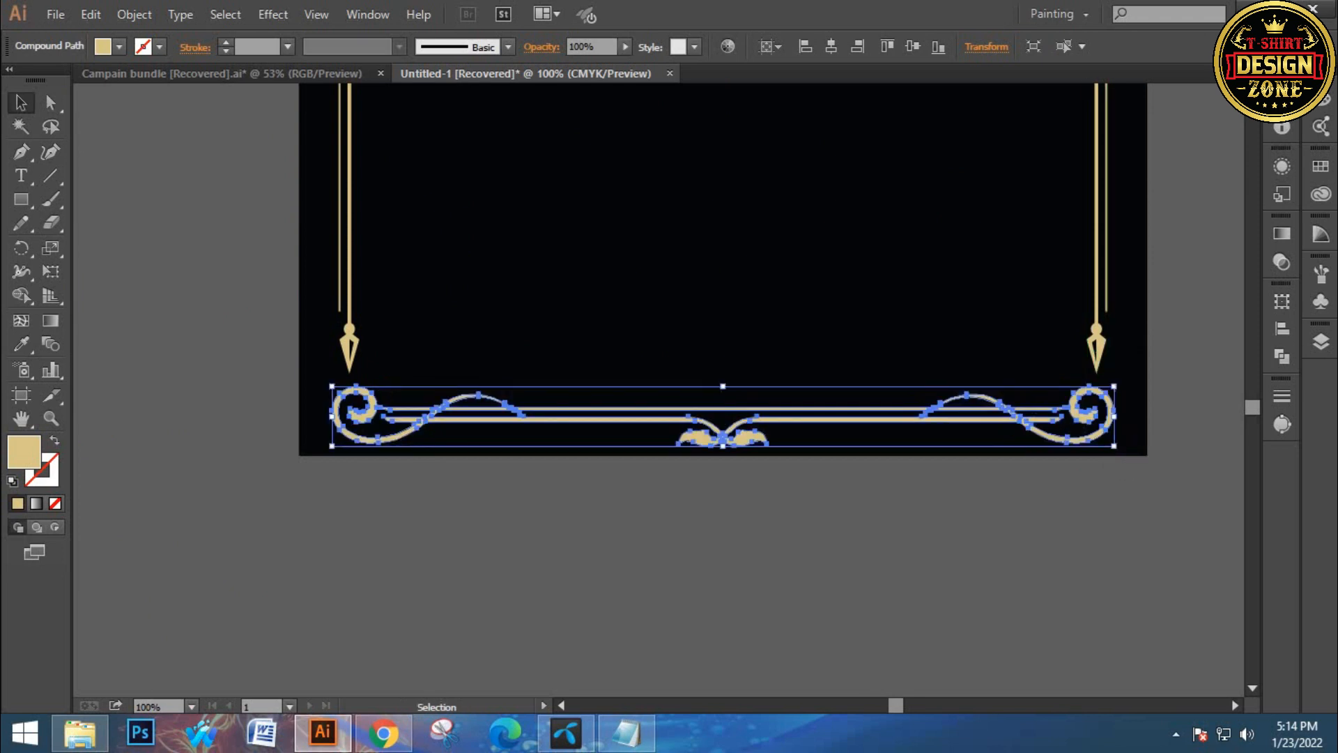
click(1178, 498)
key(ctrl+0)
Group all frame ornaments together and center the group horizontally on the artboard
drag(699, 609, 736, 667)
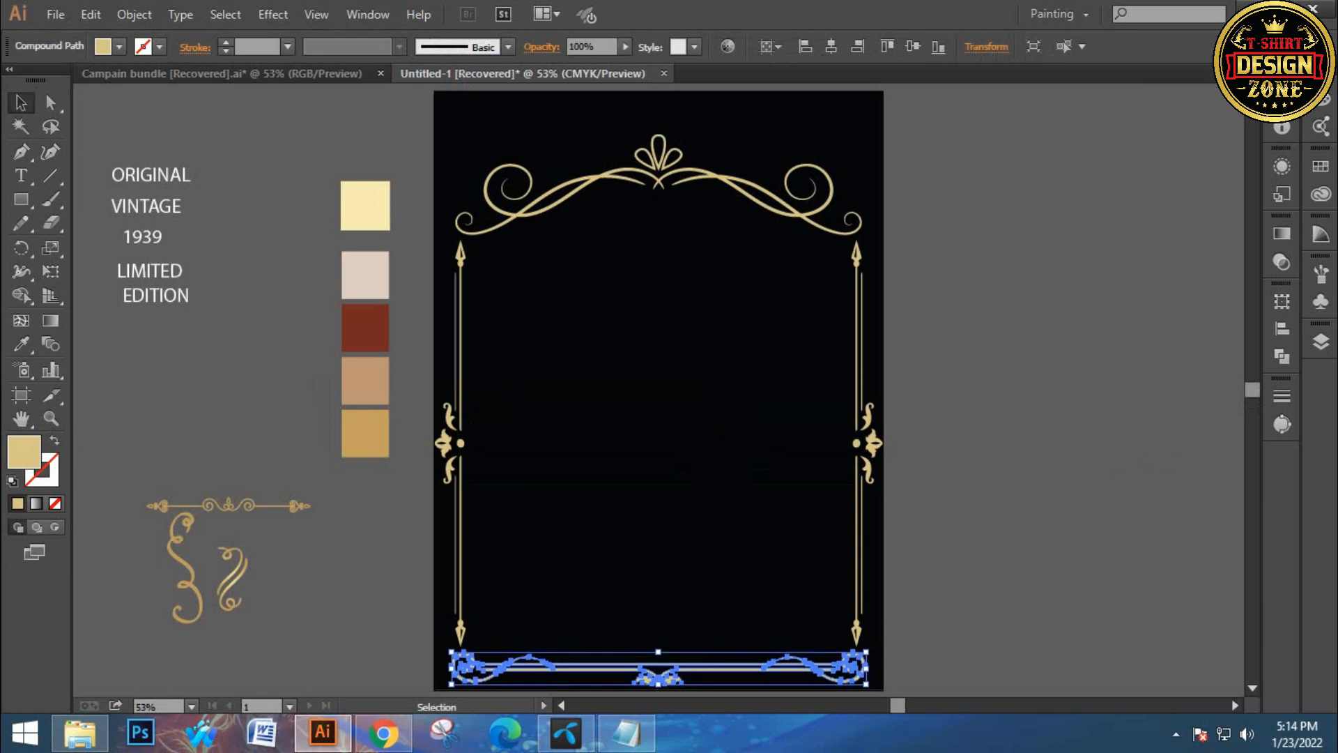
key(ctrl+shift+a)
drag(434, 286, 563, 665)
key(ctrl+g)
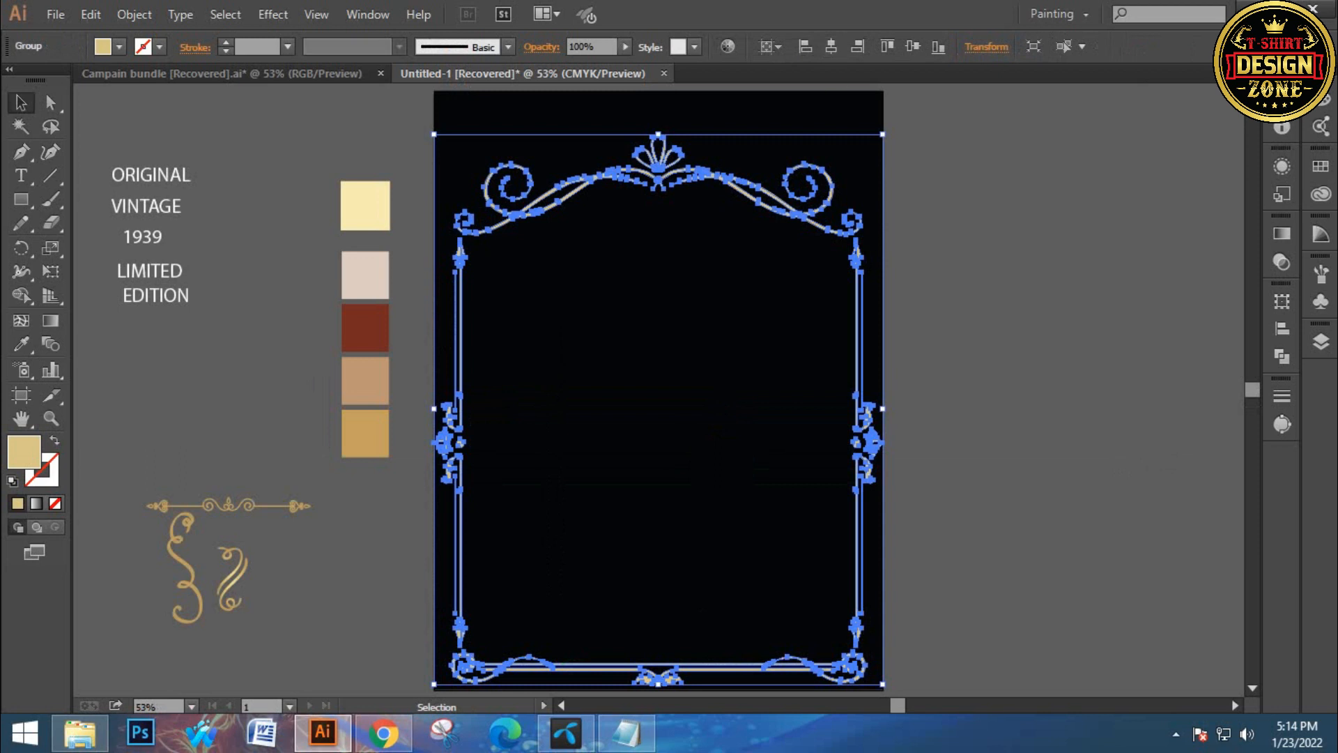
click(912, 46)
key(ctrl+shift+a)
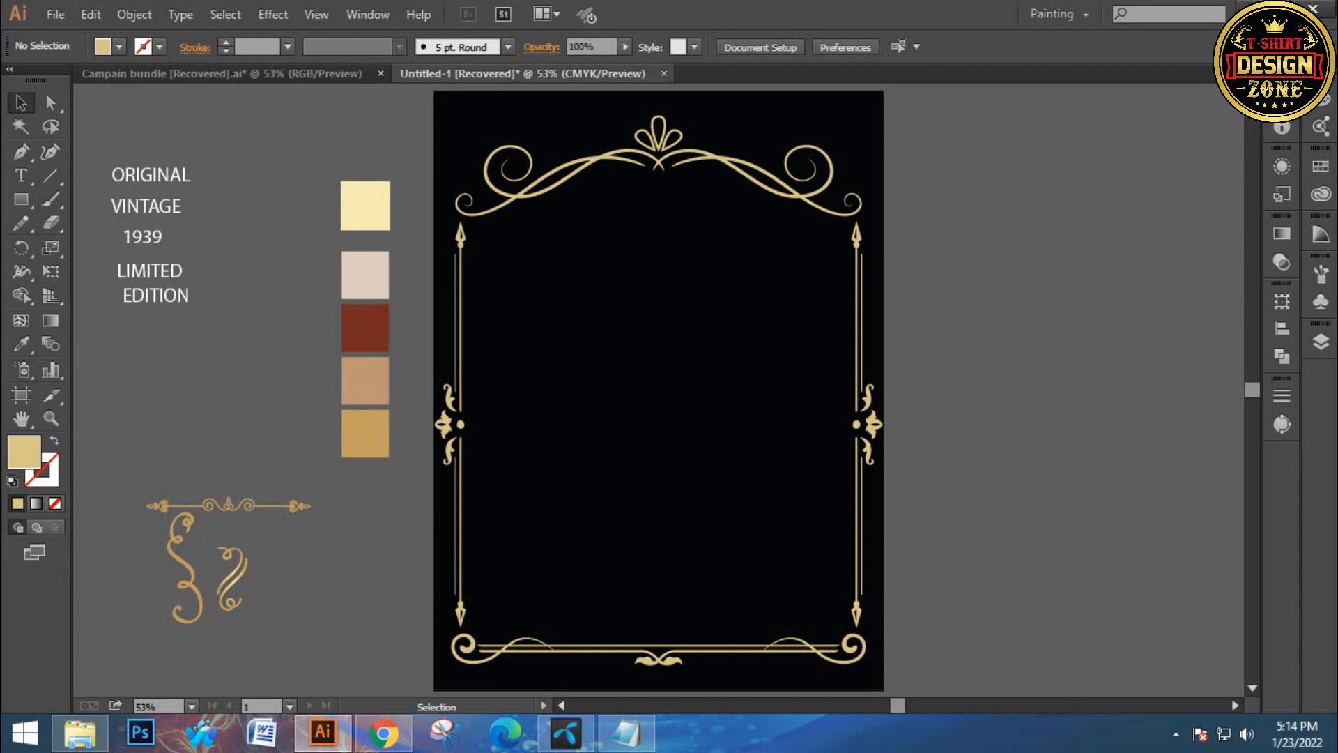
Move the ORIGINAL VINTAGE 1939 LIMITED EDITION text block from the pasteboard into the middle of the frame
drag(122, 133, 207, 388)
drag(174, 237, 653, 393)
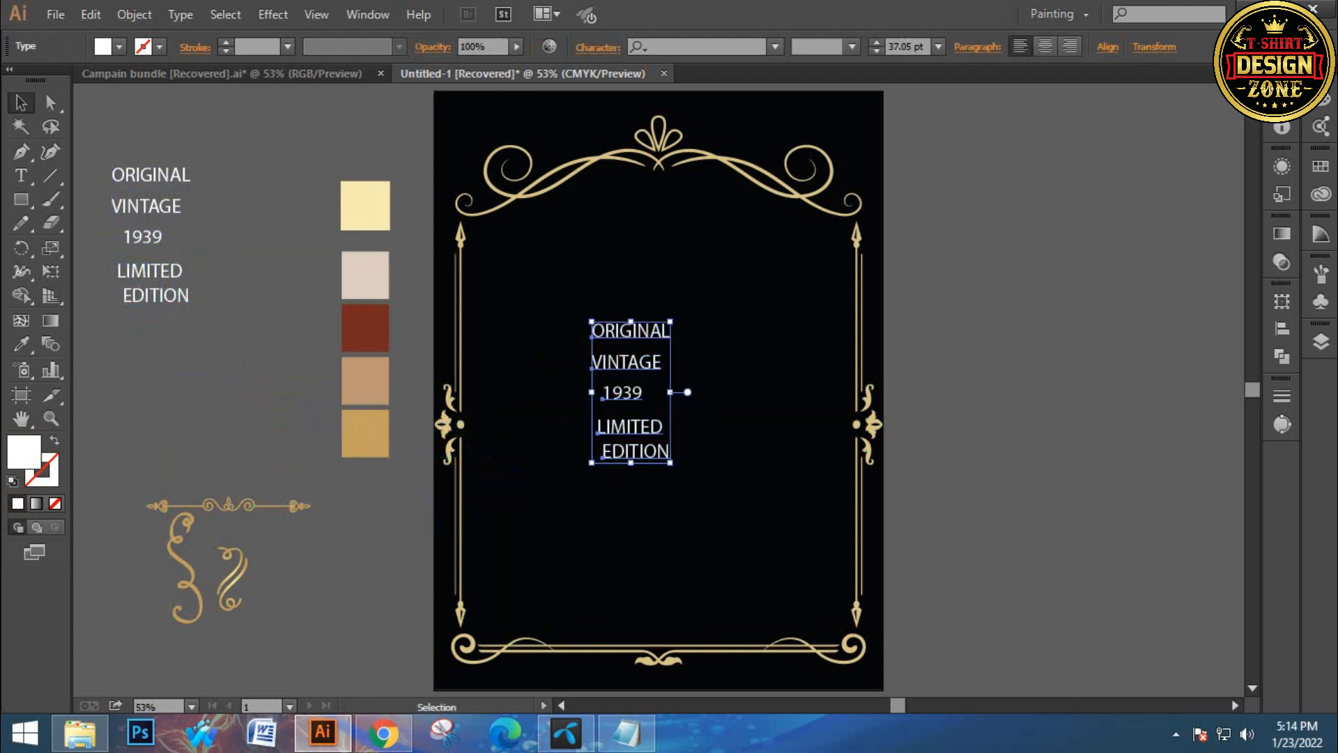
key(ctrl+shift+a)
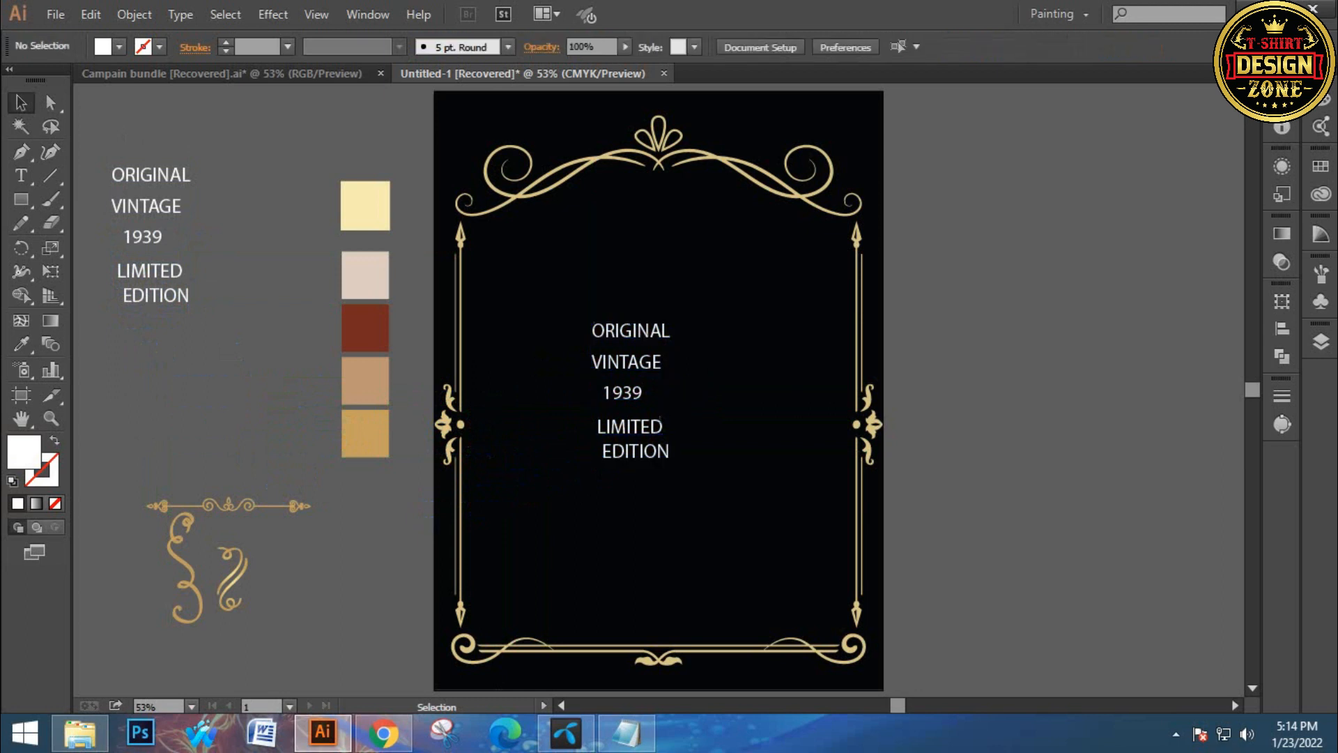
Enlarge the text block to fill the frame's interior and reposition it inside the frame
drag(601, 285, 760, 534)
click(787, 551)
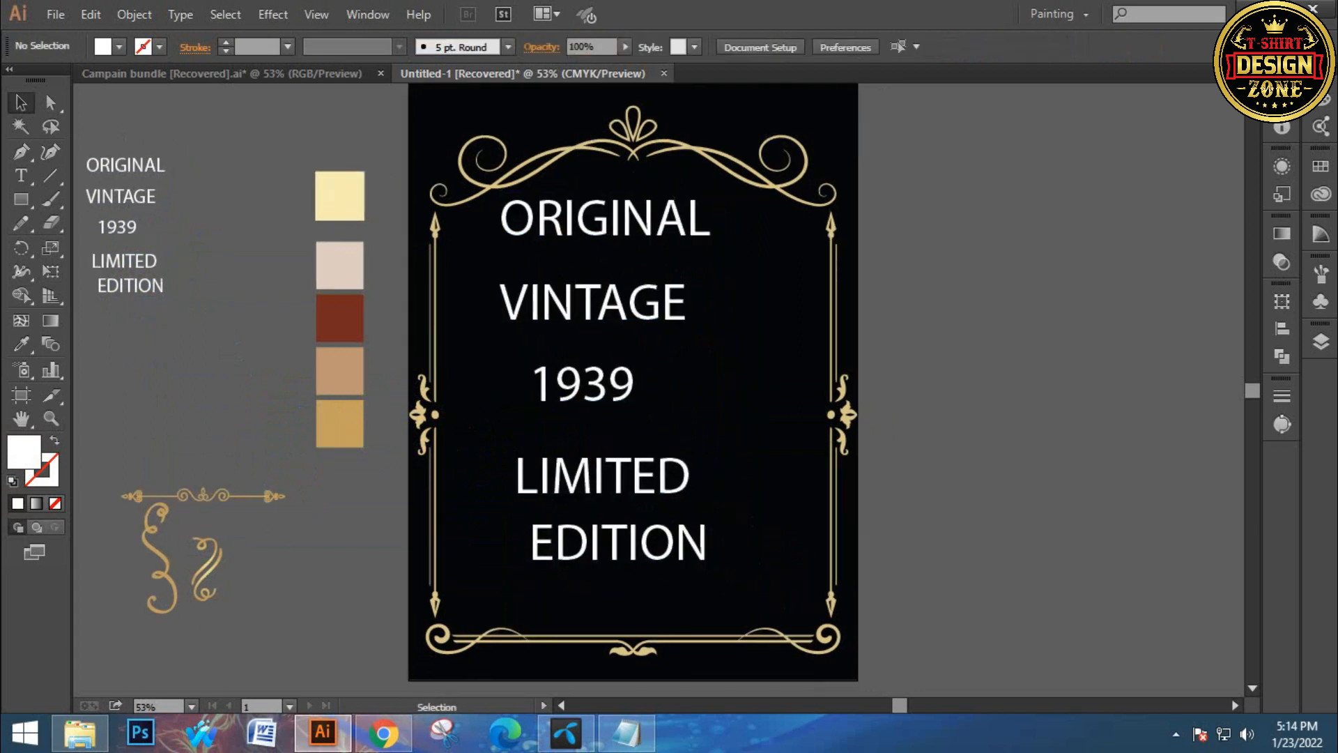
drag(739, 246, 555, 527)
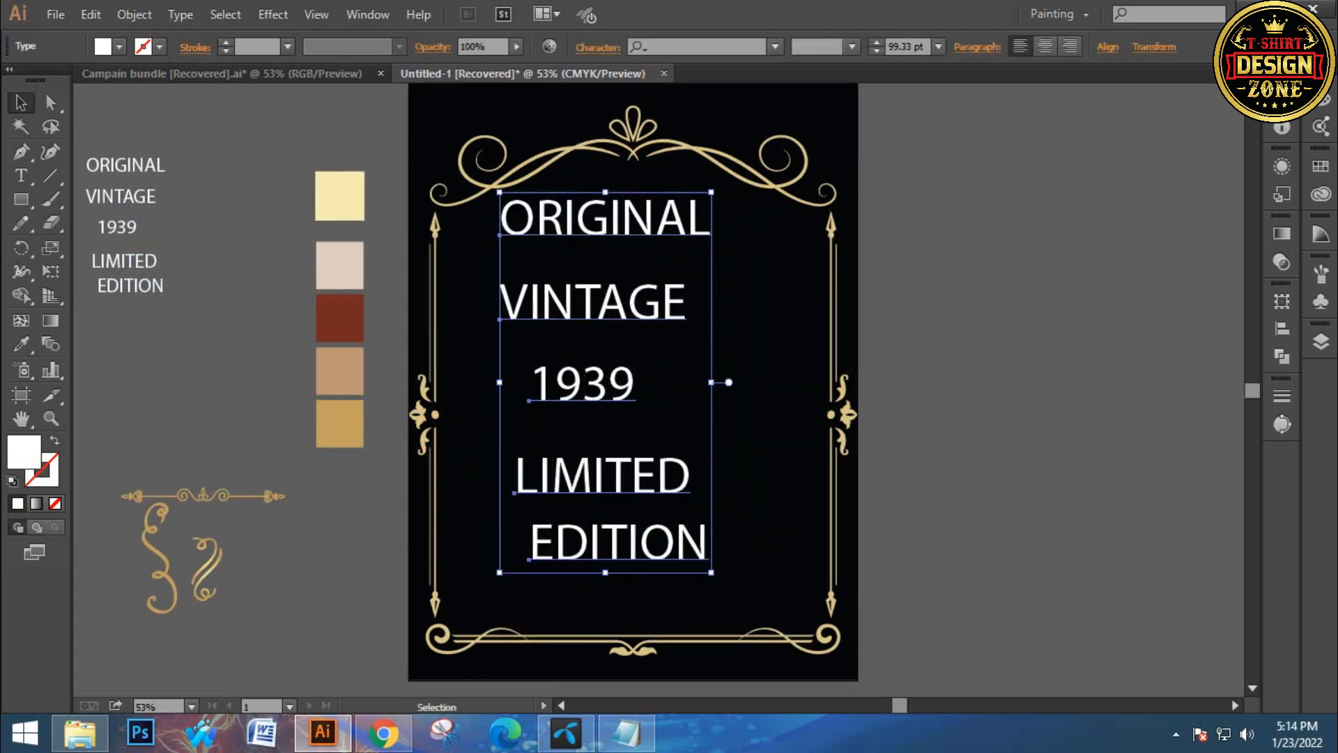
drag(515, 396, 528, 440)
drag(531, 440, 531, 441)
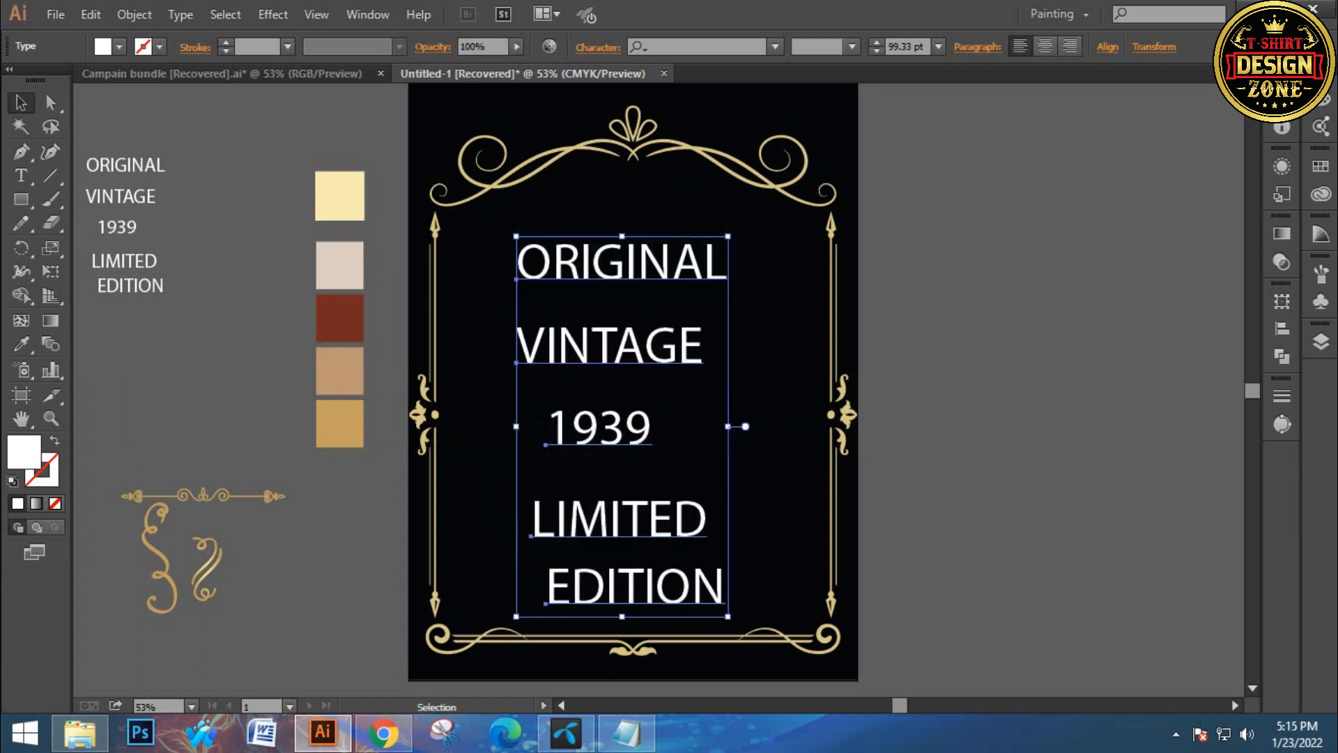
click(976, 404)
drag(976, 404, 902, 381)
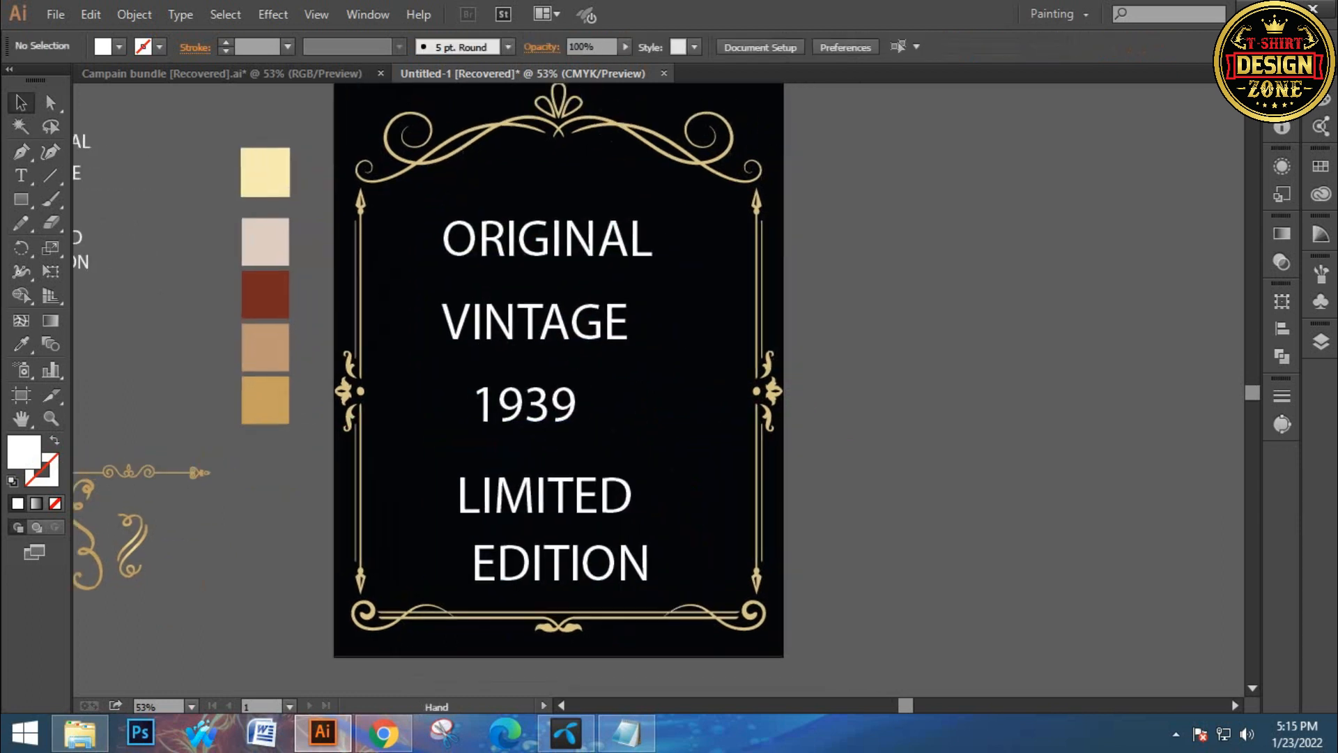
Set the ORIGINAL line's font to Big Top and shift it left to sit centered
click(548, 239)
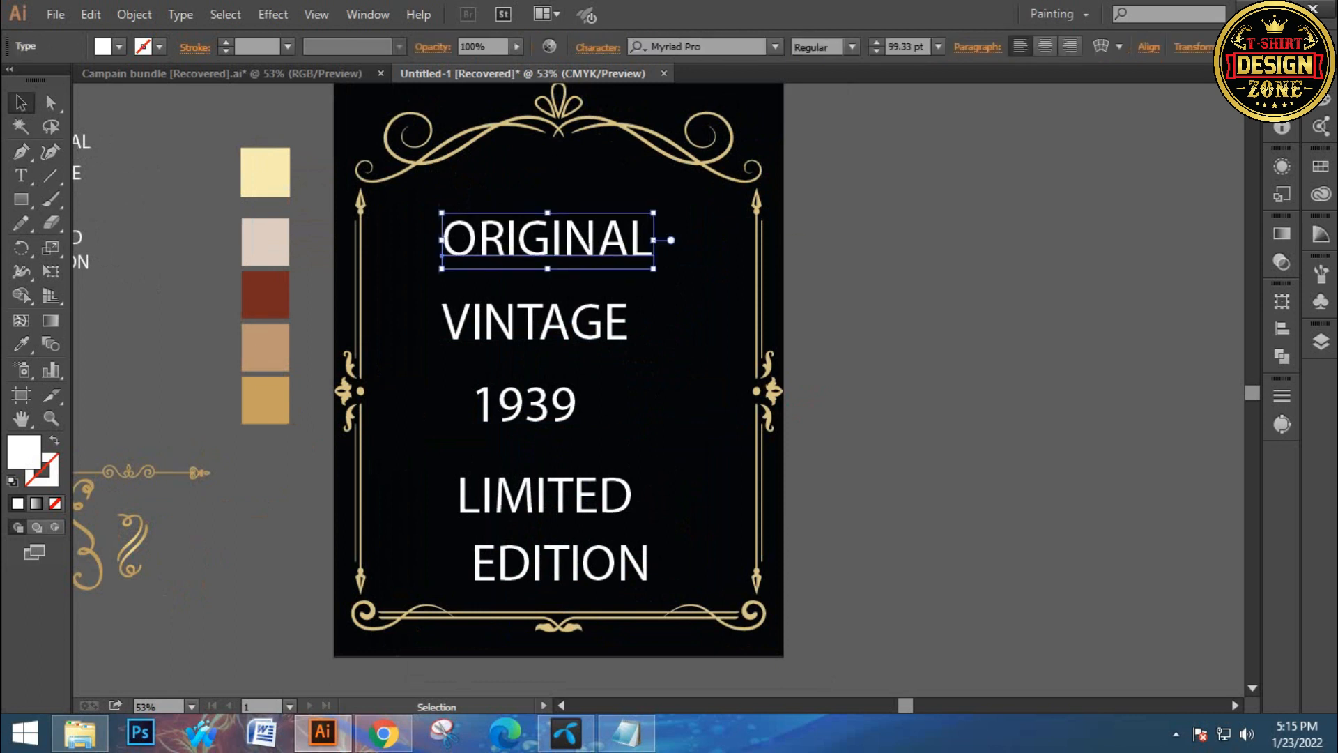
click(725, 47)
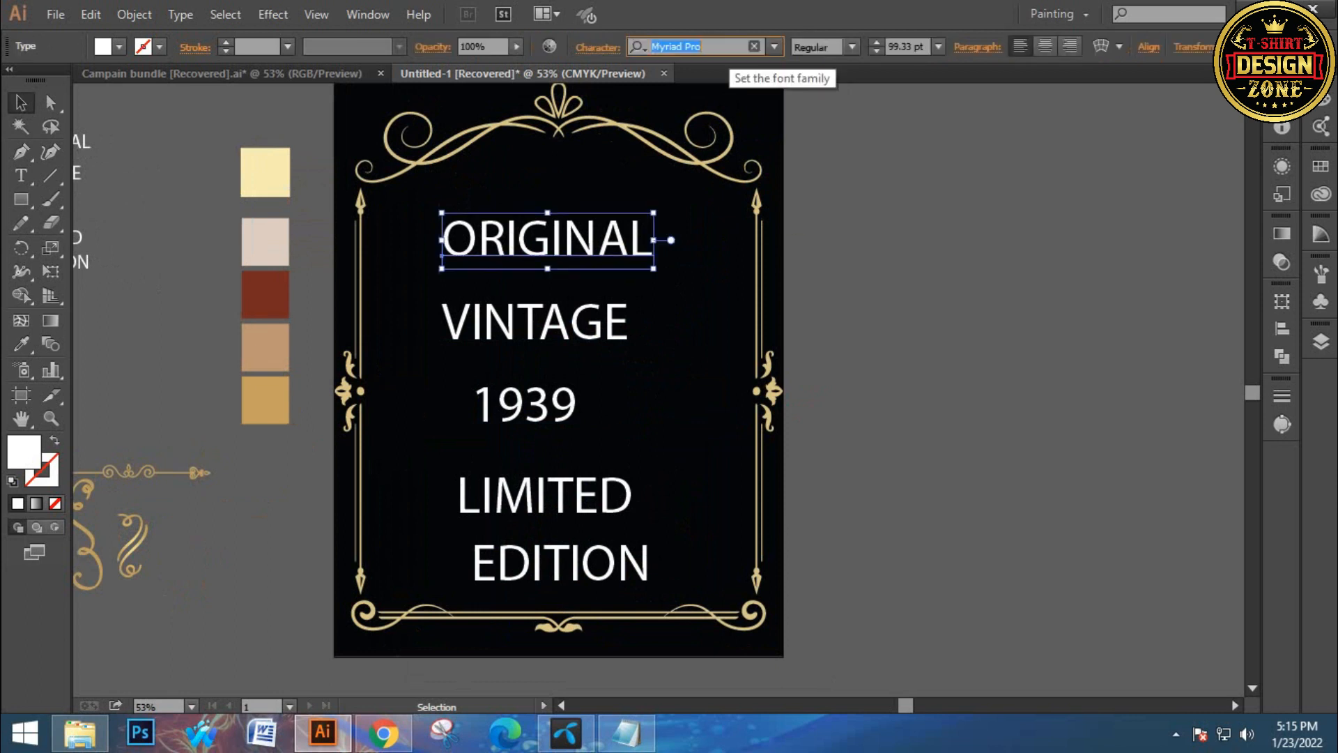
text(bi)
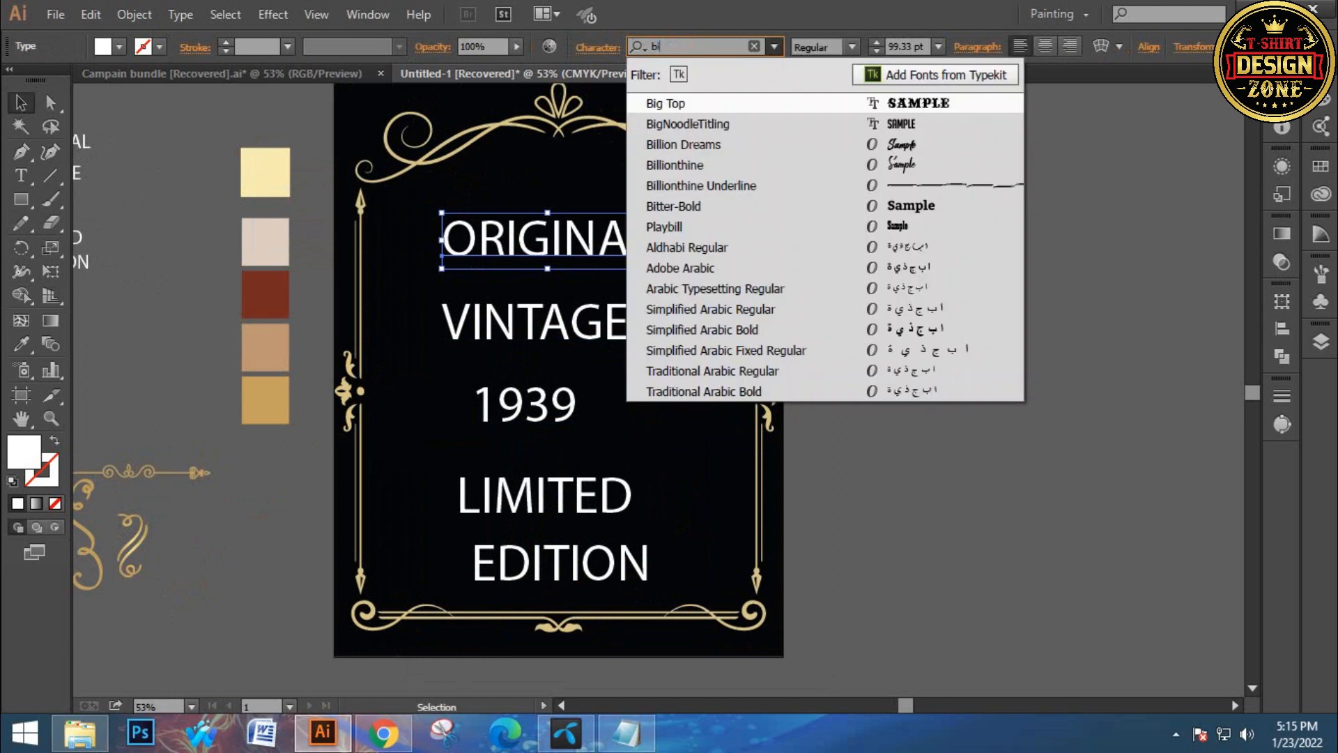
key(Return)
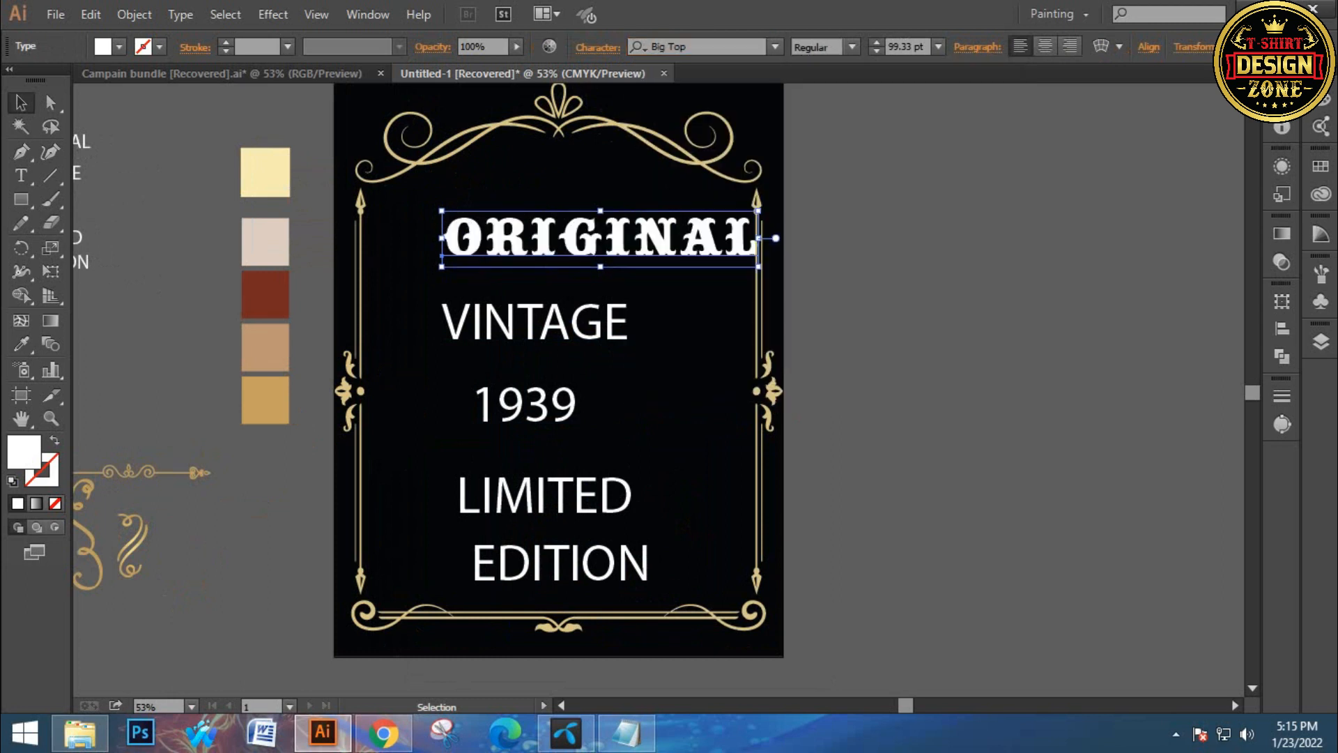
drag(637, 240, 585, 240)
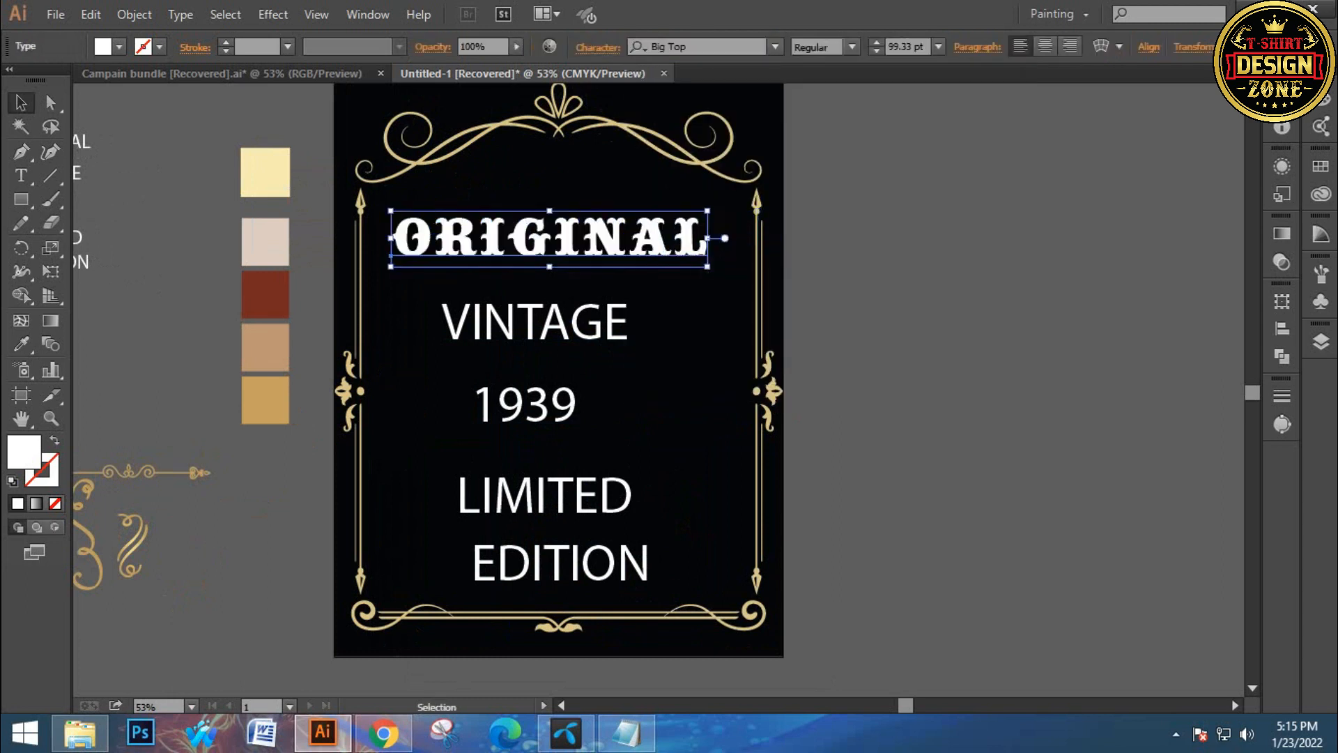
Set the VINTAGE line's font to Circusia Regular and scale it up slightly
click(669, 300)
click(550, 323)
click(676, 47)
text(c)
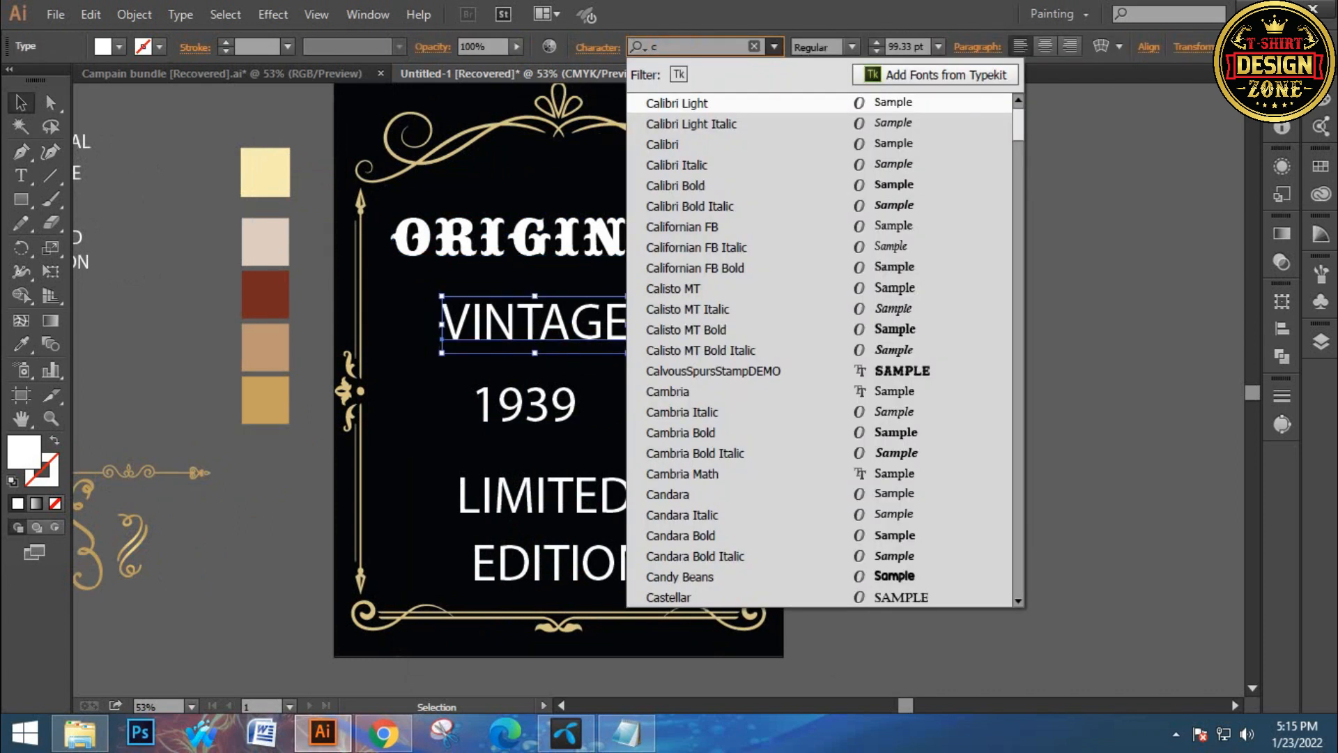
text(ul)
key(Down)
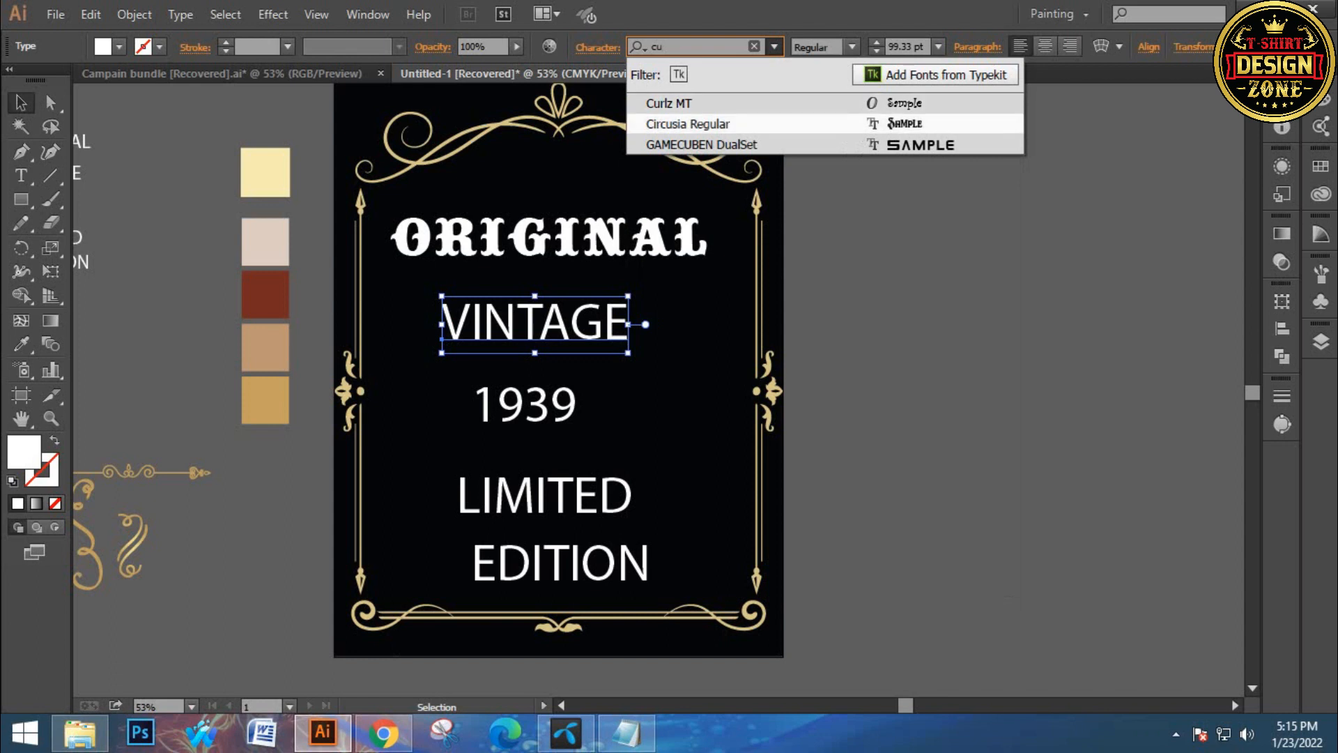
key(Return)
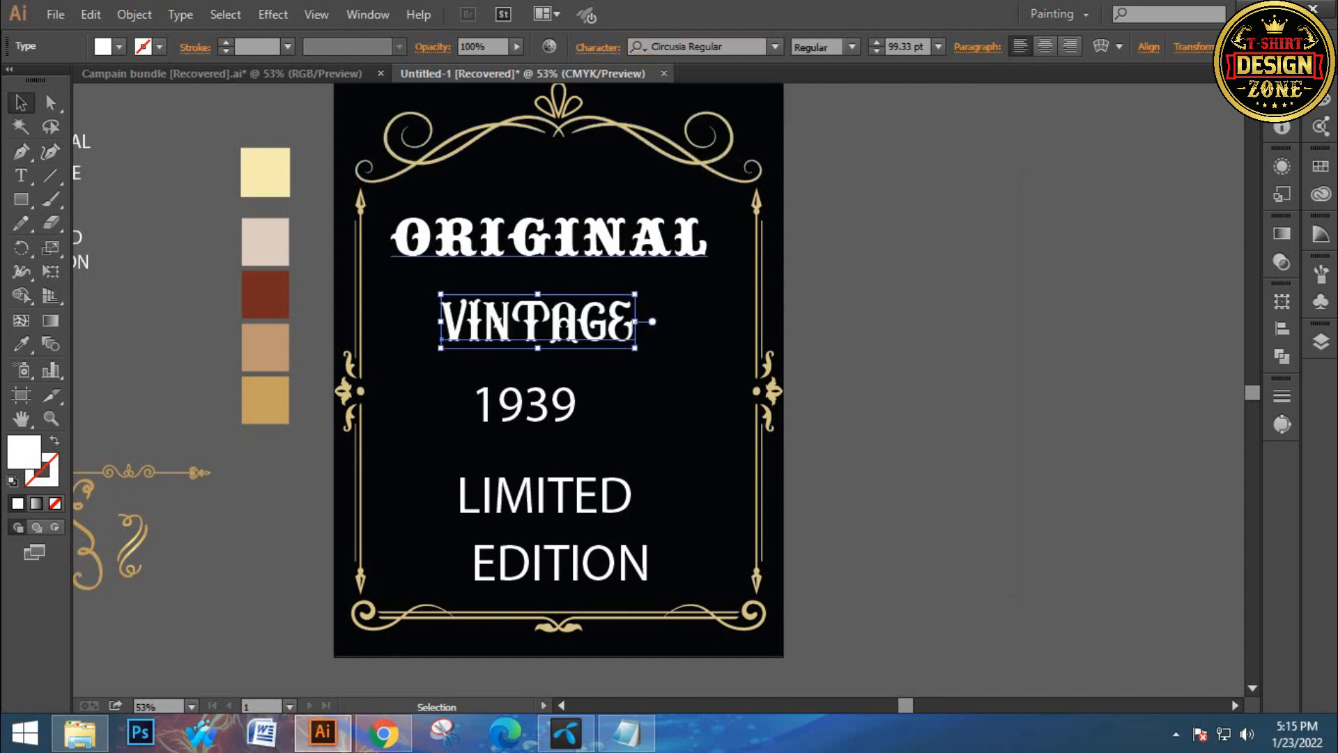
drag(635, 347, 661, 357)
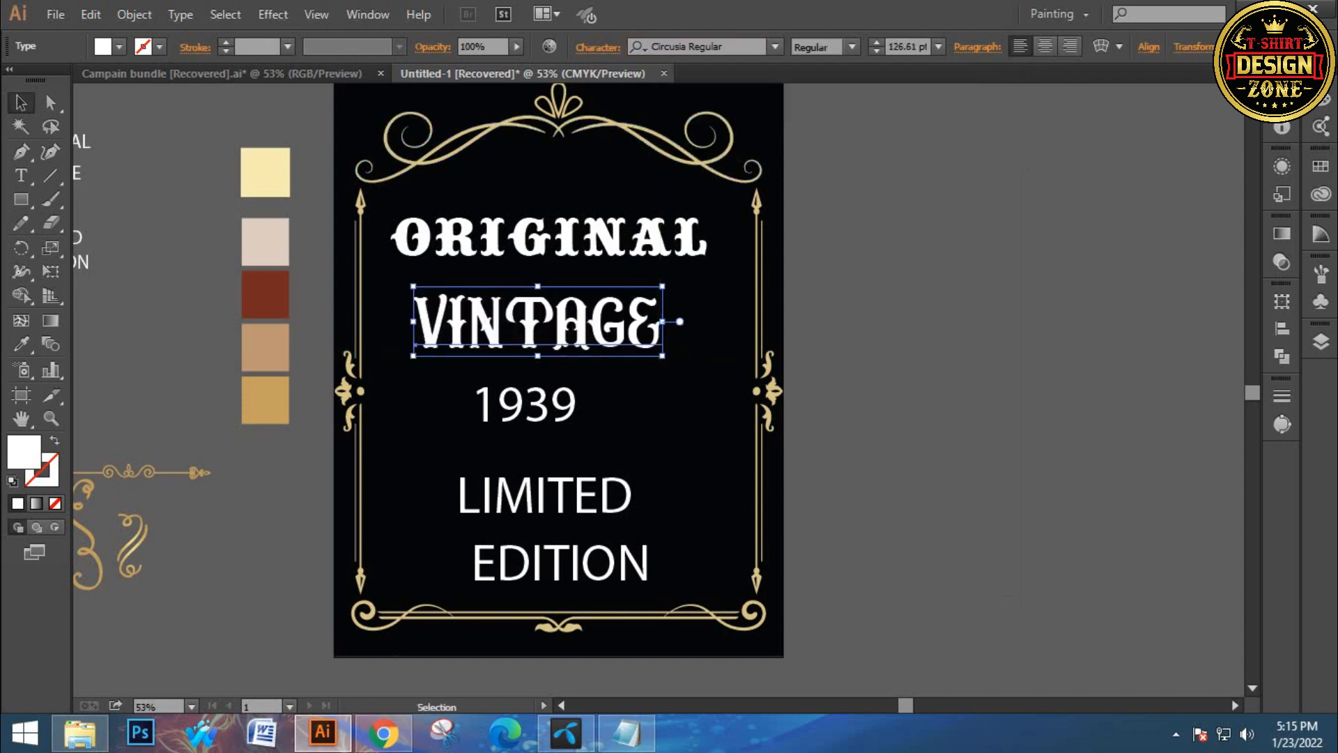
Set the EDITION line's font to Legendaire FREE
click(704, 433)
drag(655, 481, 657, 442)
drag(565, 457, 600, 470)
click(601, 538)
click(697, 46)
key(BackSpace)
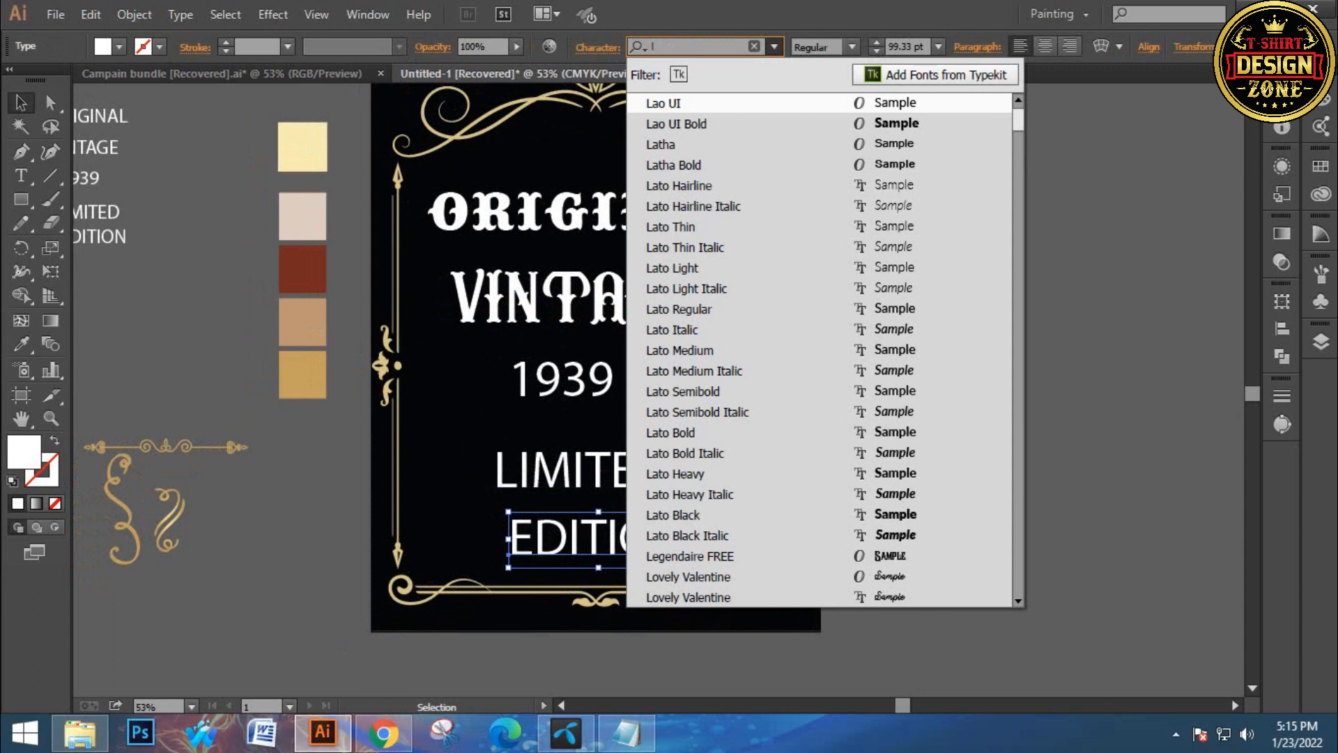
text(le)
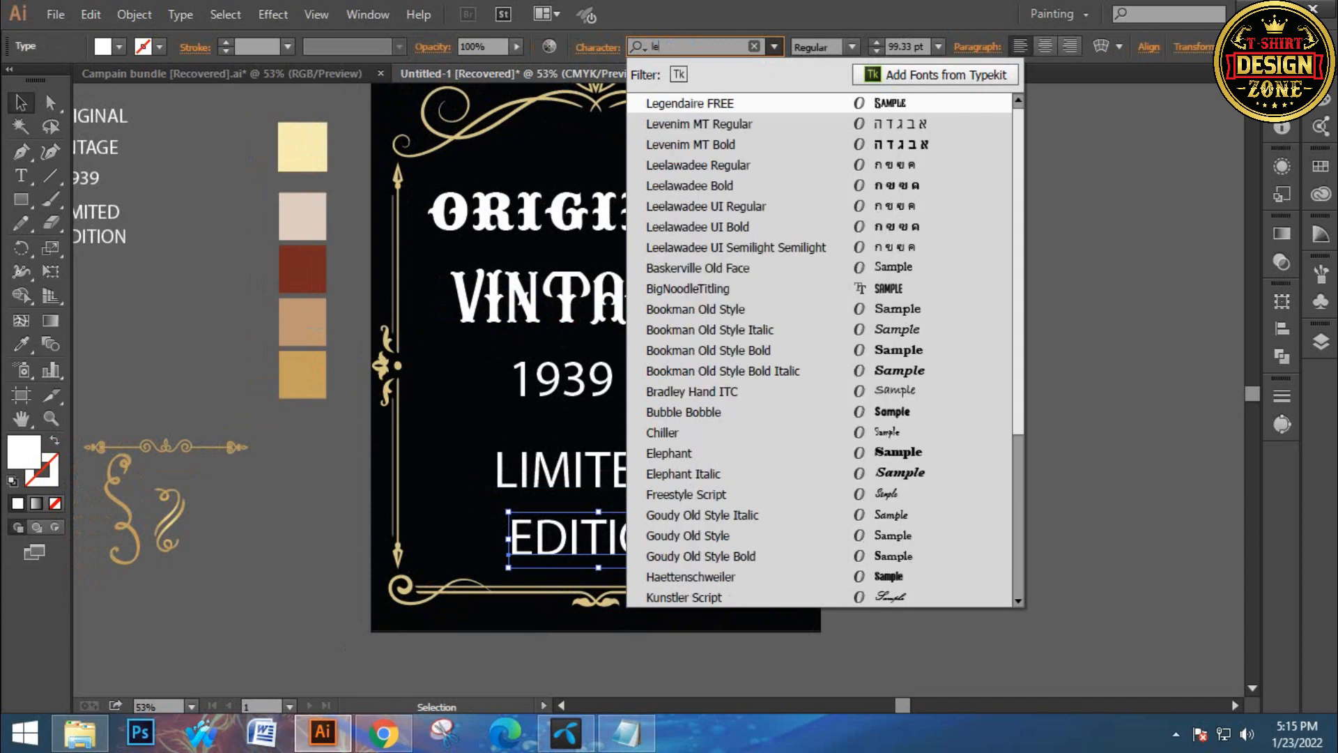
click(715, 104)
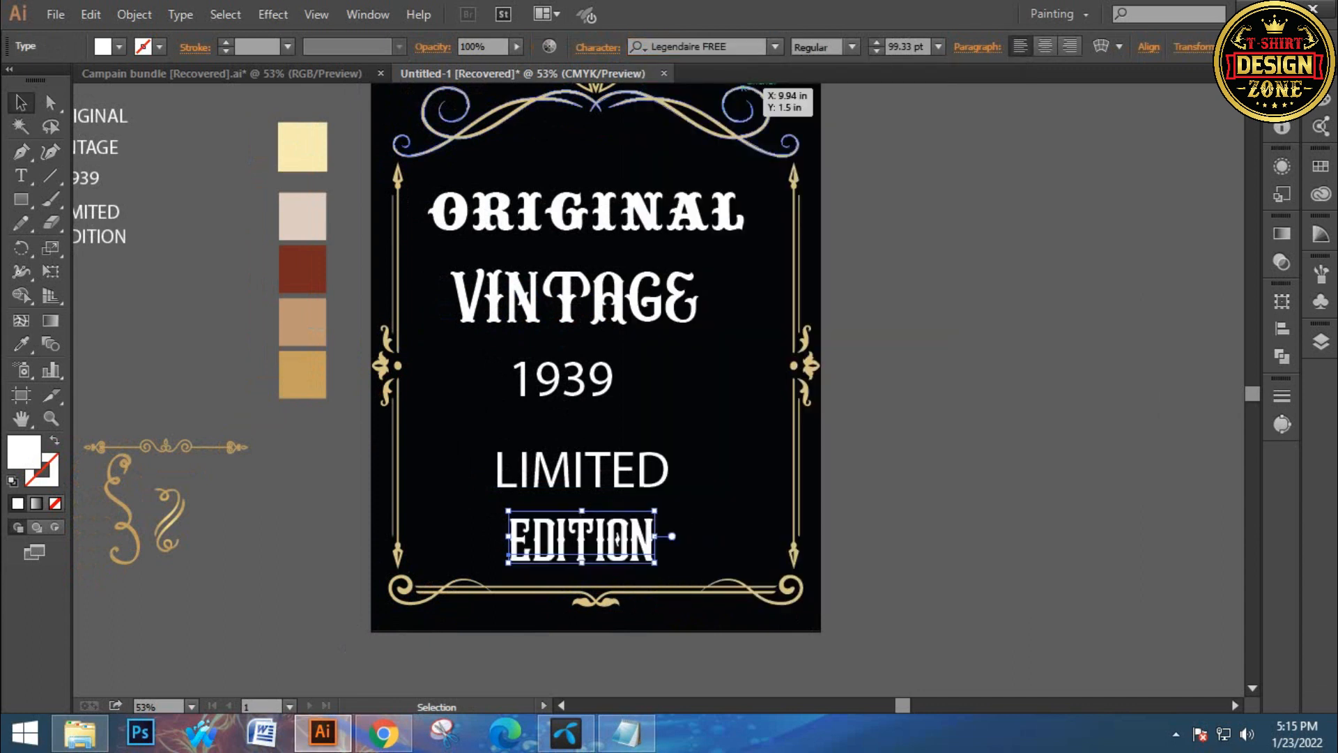
Copy the EDITION line's type style onto the VINTAGE line with the Eyedropper
click(740, 268)
click(608, 300)
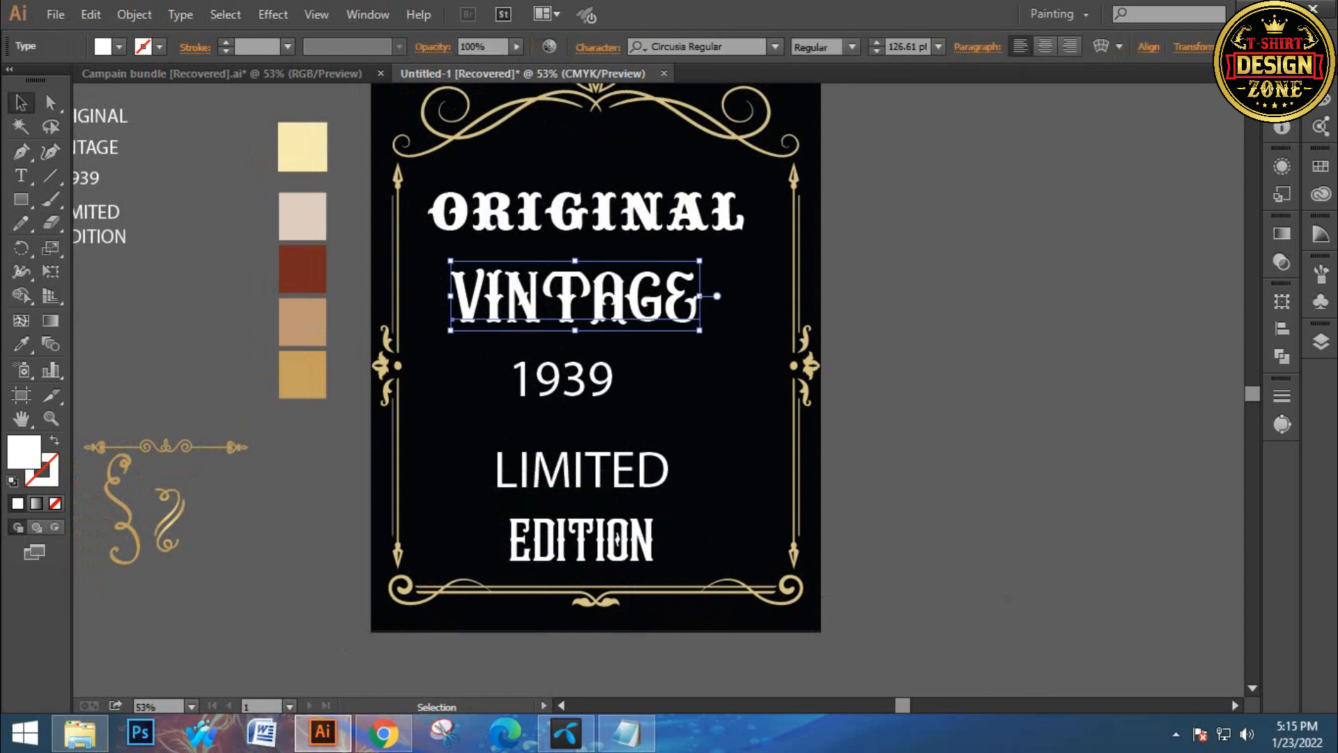
key(i)
click(582, 540)
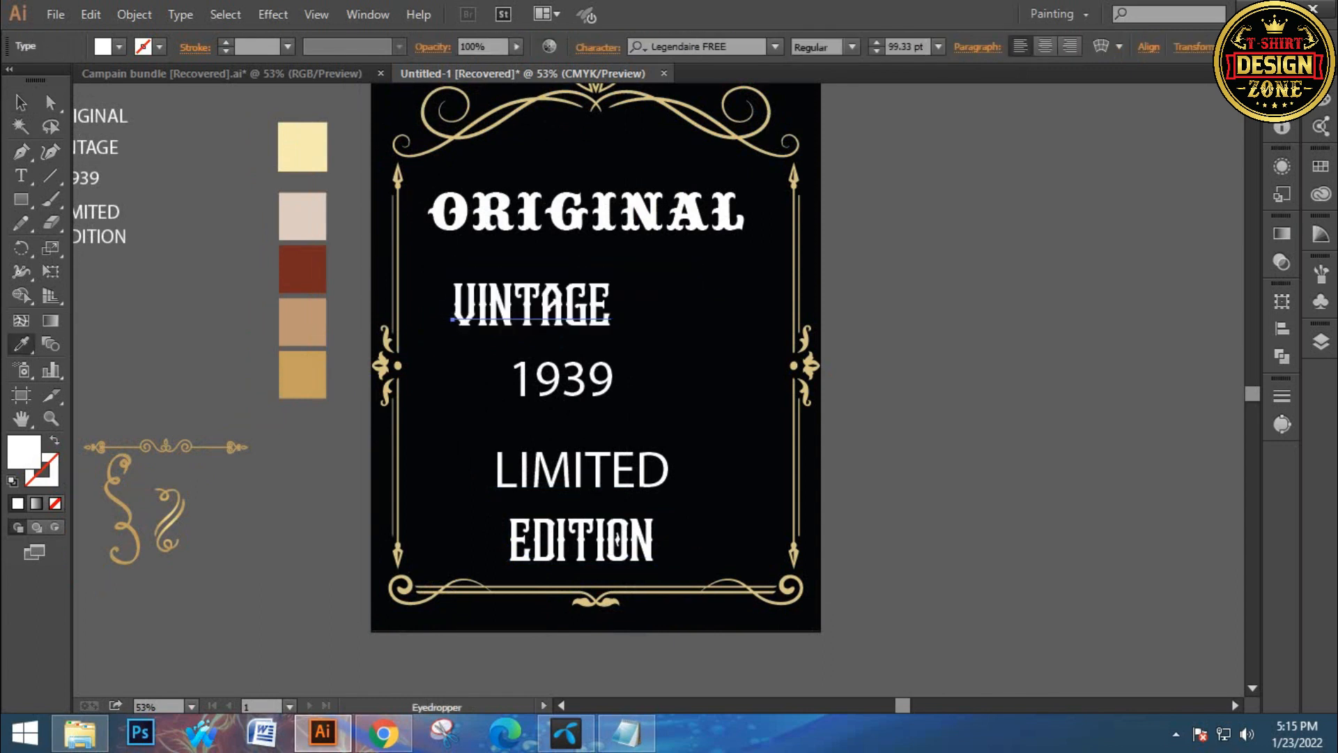
key(v)
Set the LIMITED line's font to Circusia Regular and shift it slightly left
click(872, 446)
click(582, 471)
click(718, 47)
key(ctrl+a)
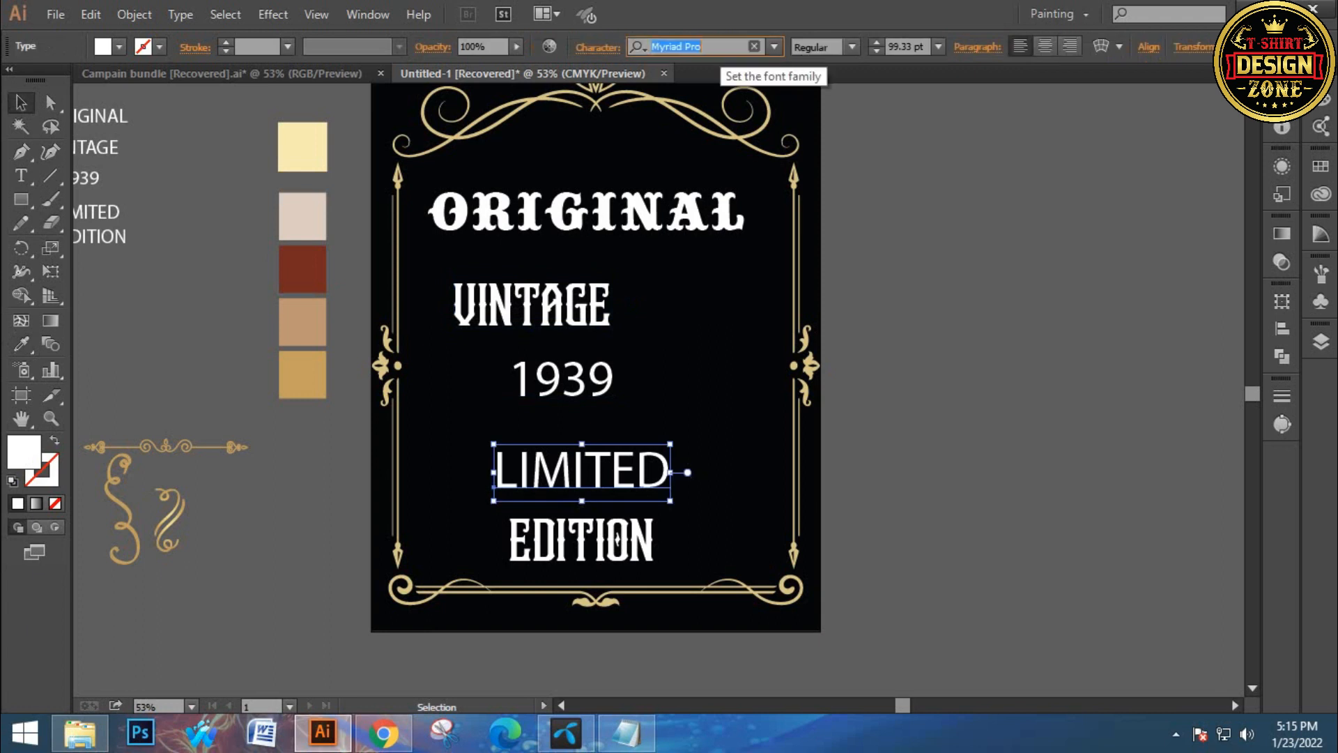
text(cu)
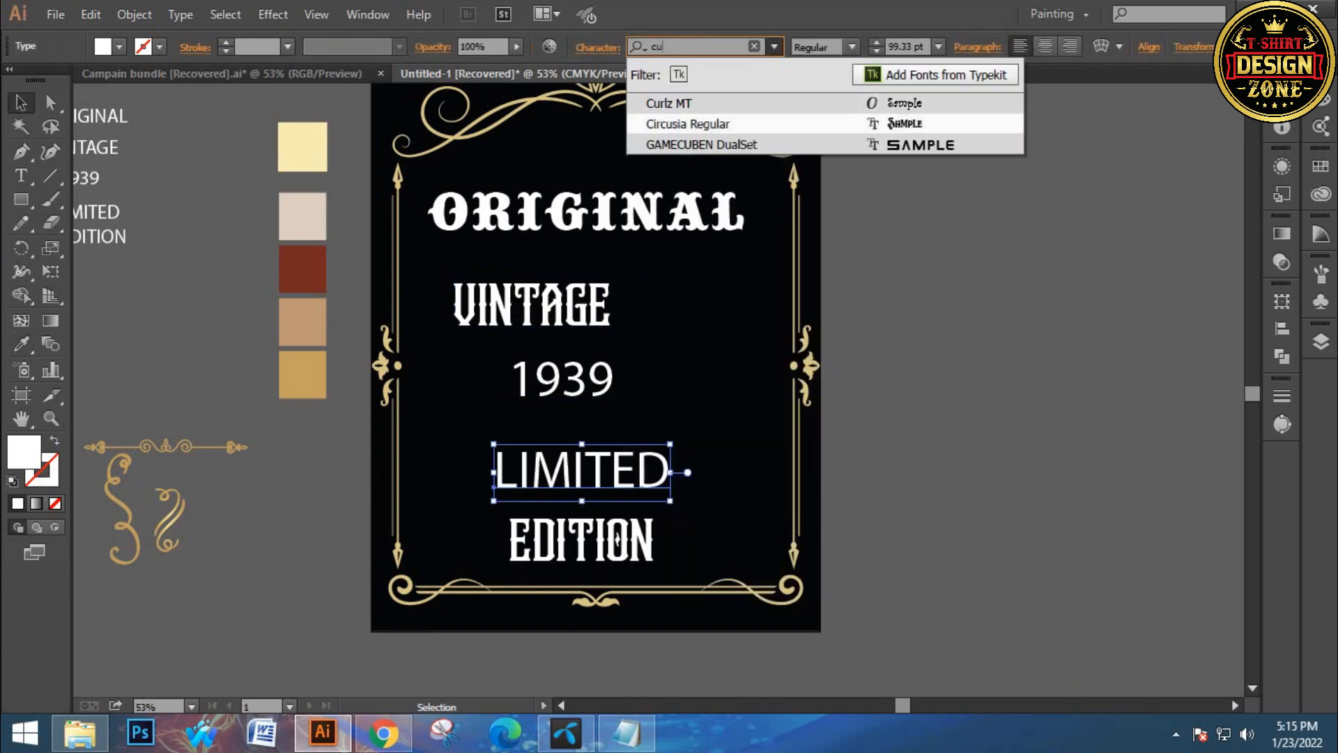
click(777, 124)
click(899, 334)
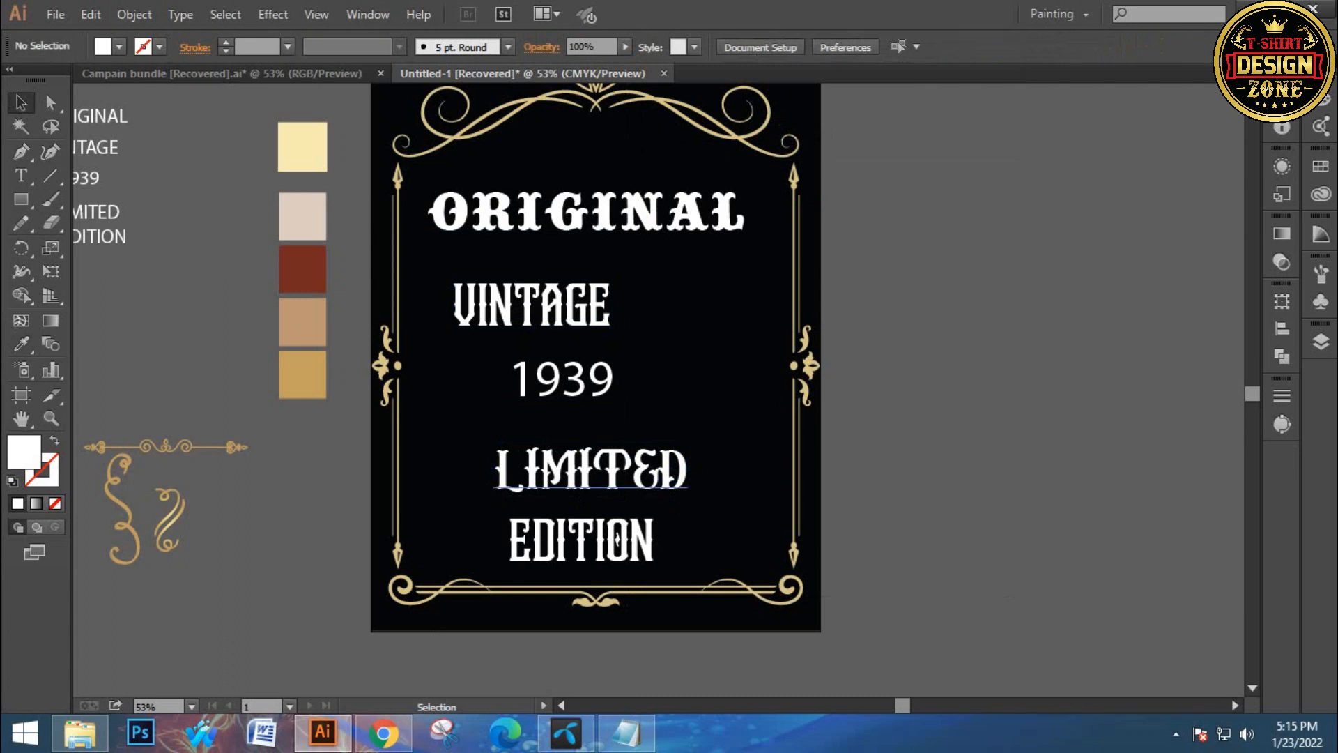
drag(590, 471, 573, 464)
Copy the ORIGINAL line's Big Top style onto the 1939 line with the Eyedropper
click(711, 415)
click(562, 381)
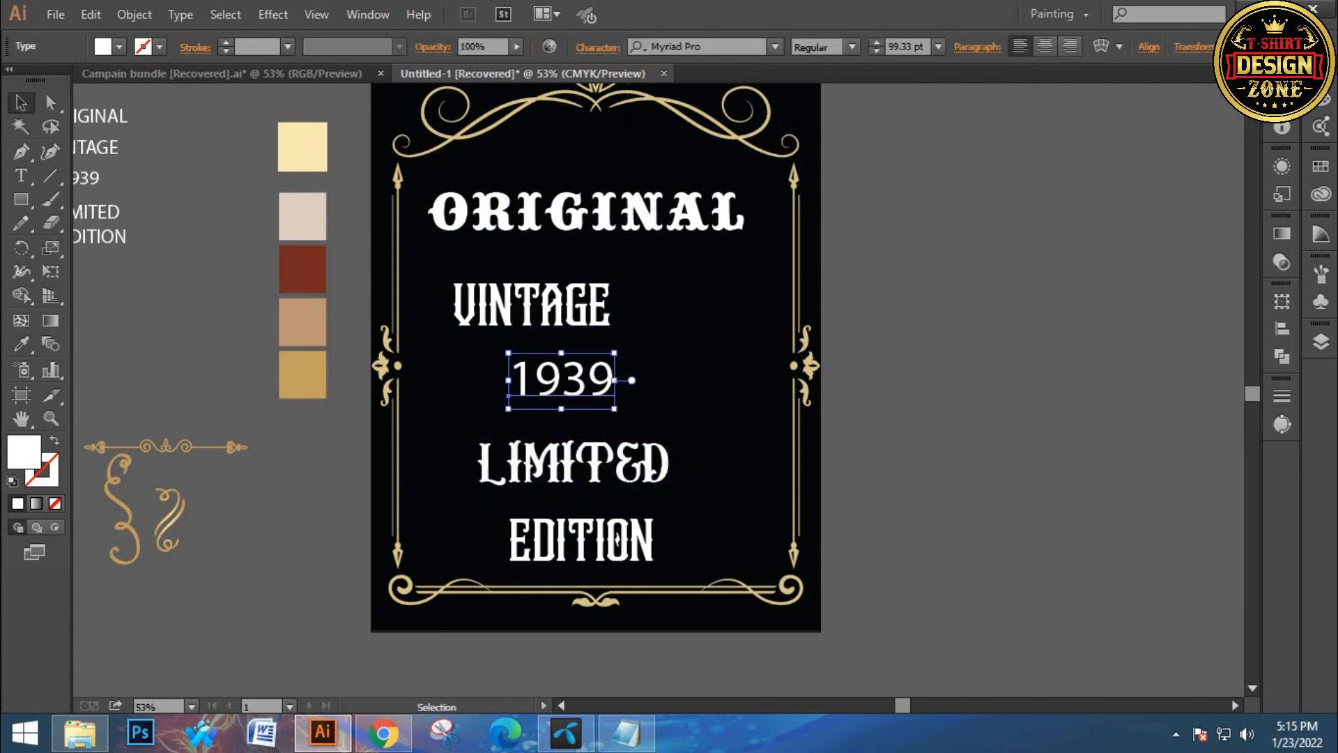
key(i)
click(586, 216)
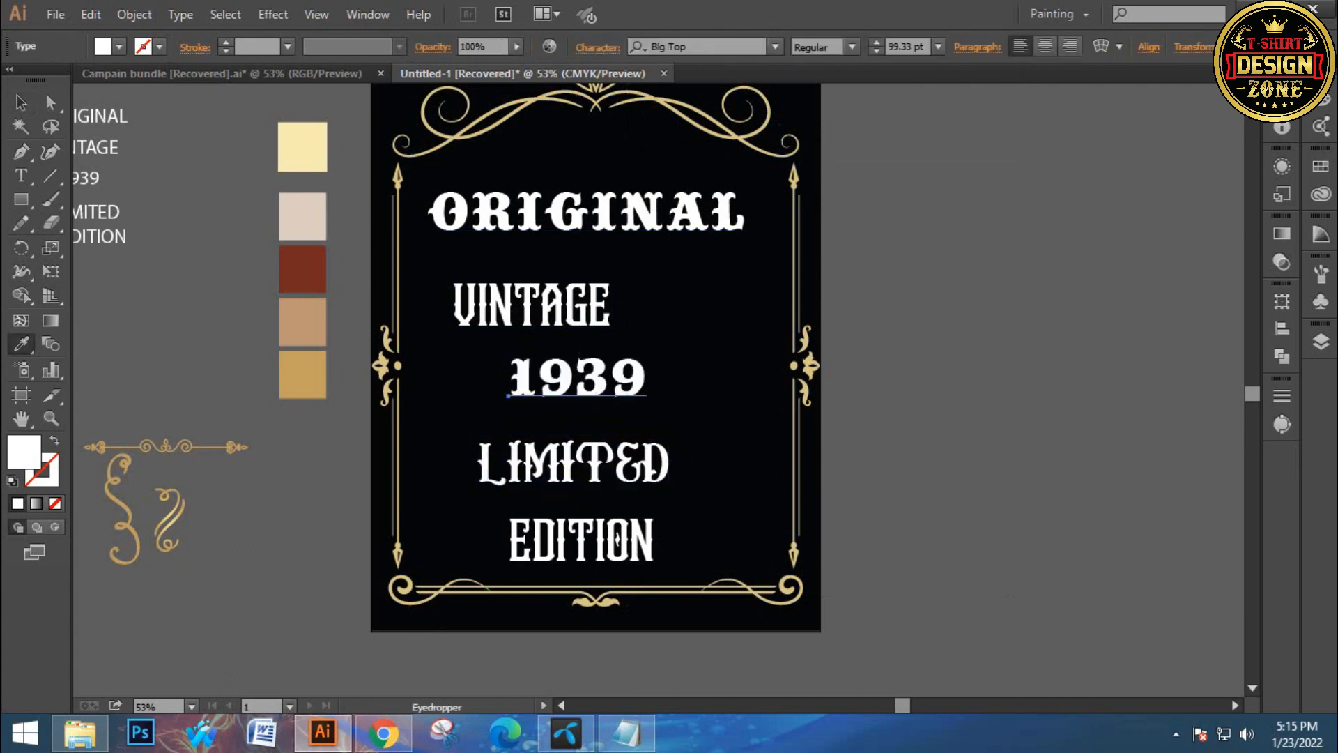
key(v)
Reposition the VINTAGE, 1939 and LIMITED lines to center and tighten their spacing inside the frame
click(704, 326)
drag(573, 301, 629, 289)
click(590, 379)
drag(590, 379, 590, 369)
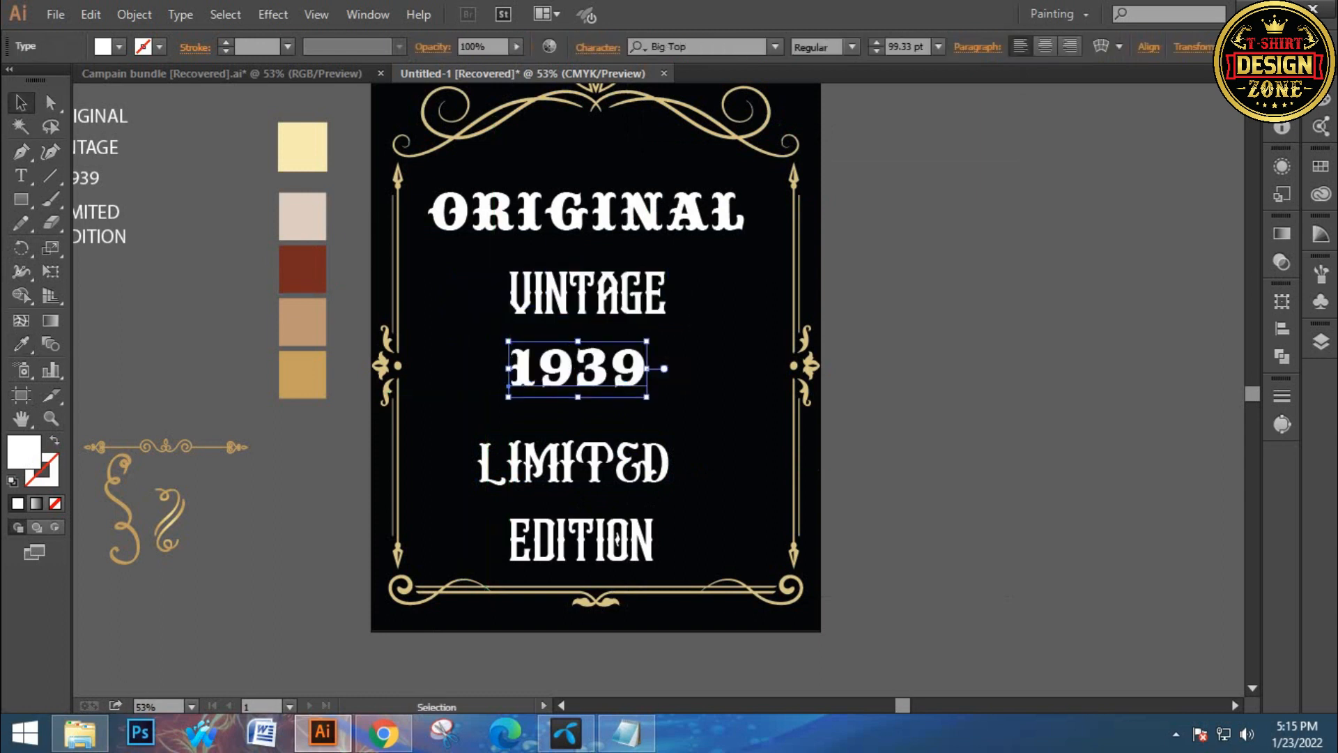
drag(609, 448, 621, 427)
click(718, 419)
drag(717, 418, 648, 408)
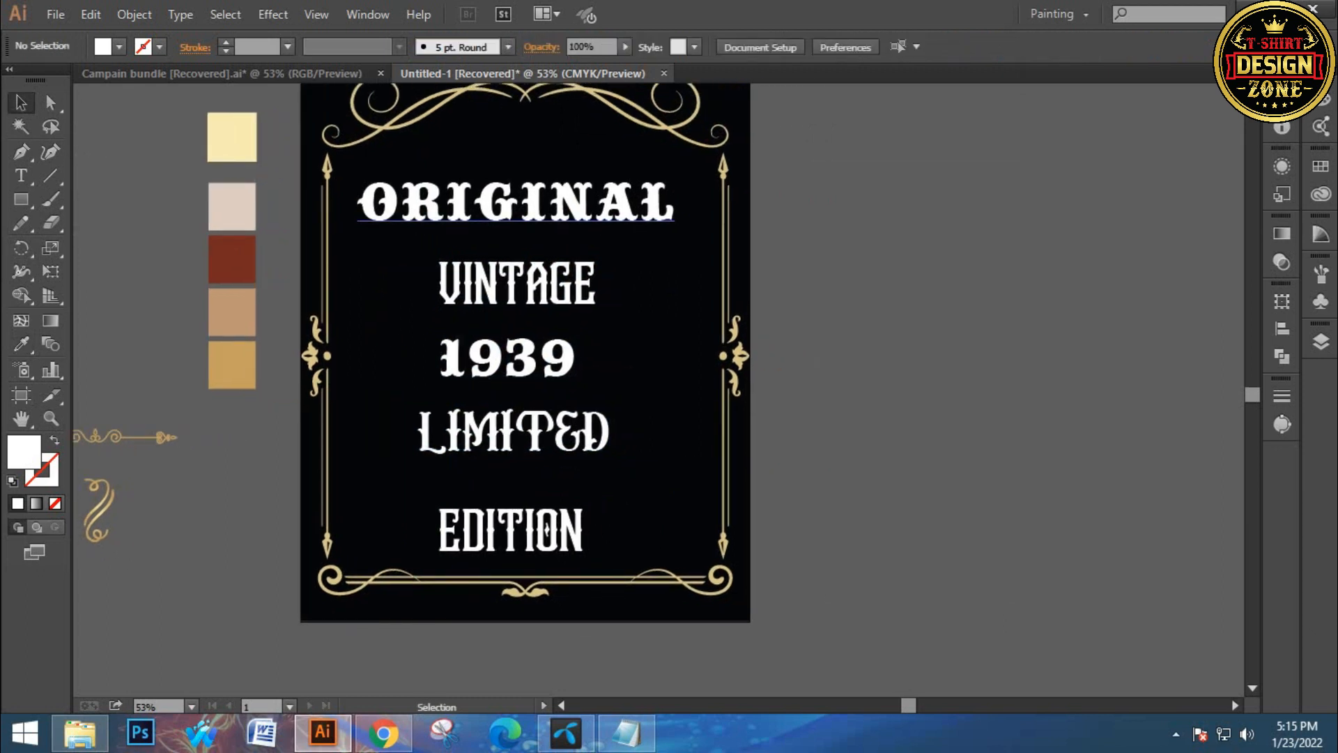
Duplicate the ORIGINAL line beside the artboard and set the copy's font to Explorer
click(530, 204)
drag(530, 204, 989, 227)
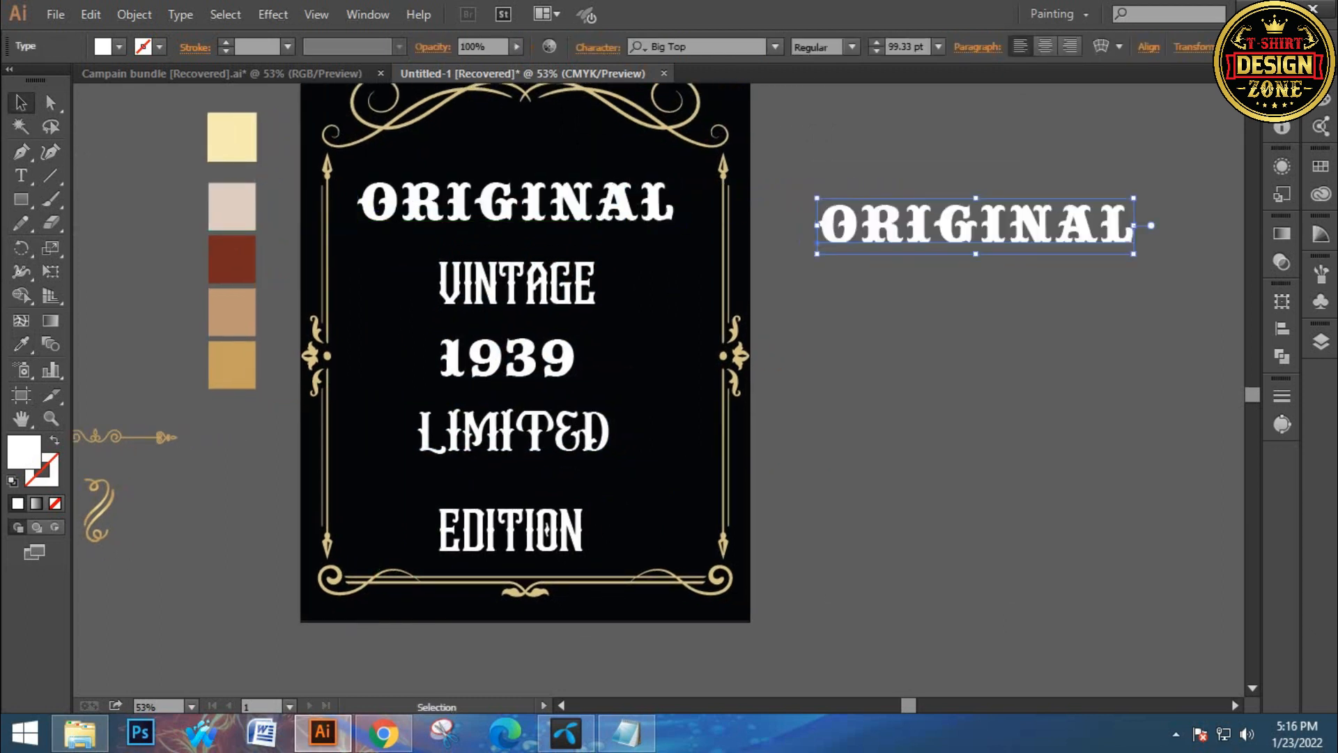
key(t)
double_click(990, 226)
click(728, 47)
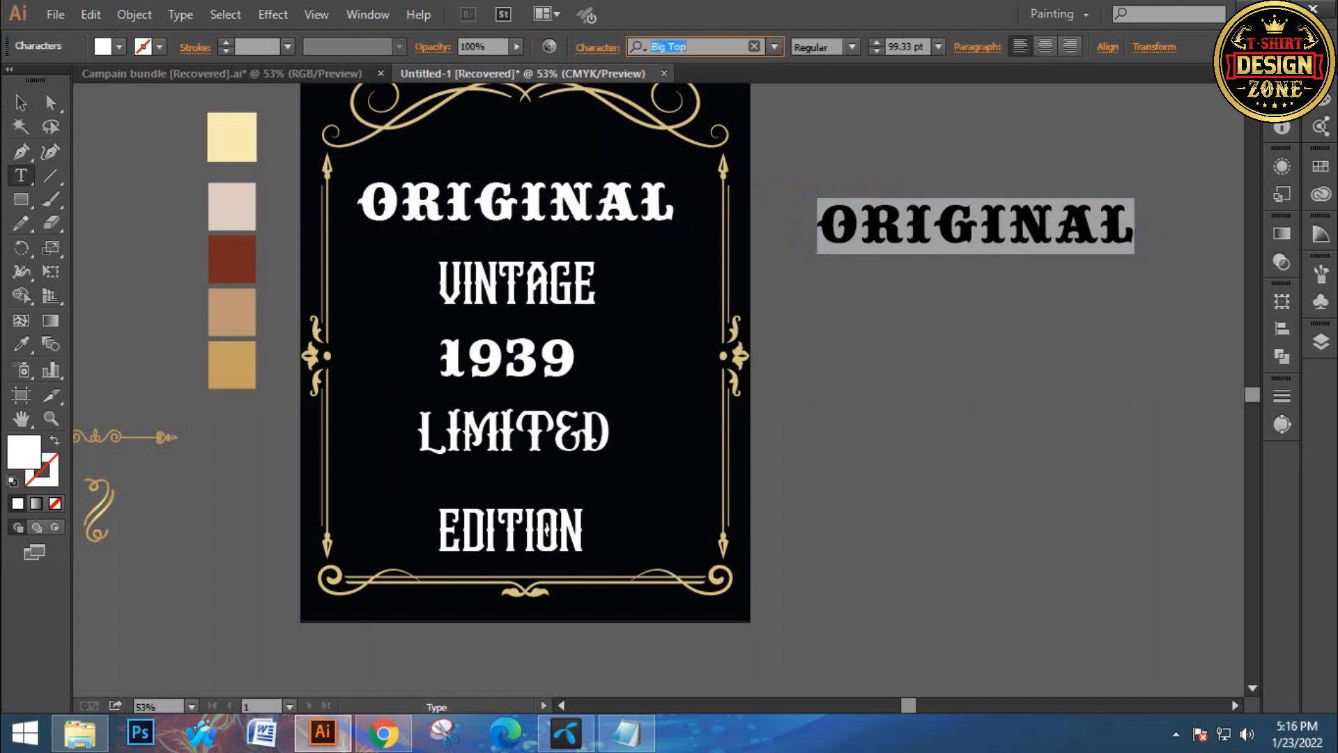
text(ex)
key(Return)
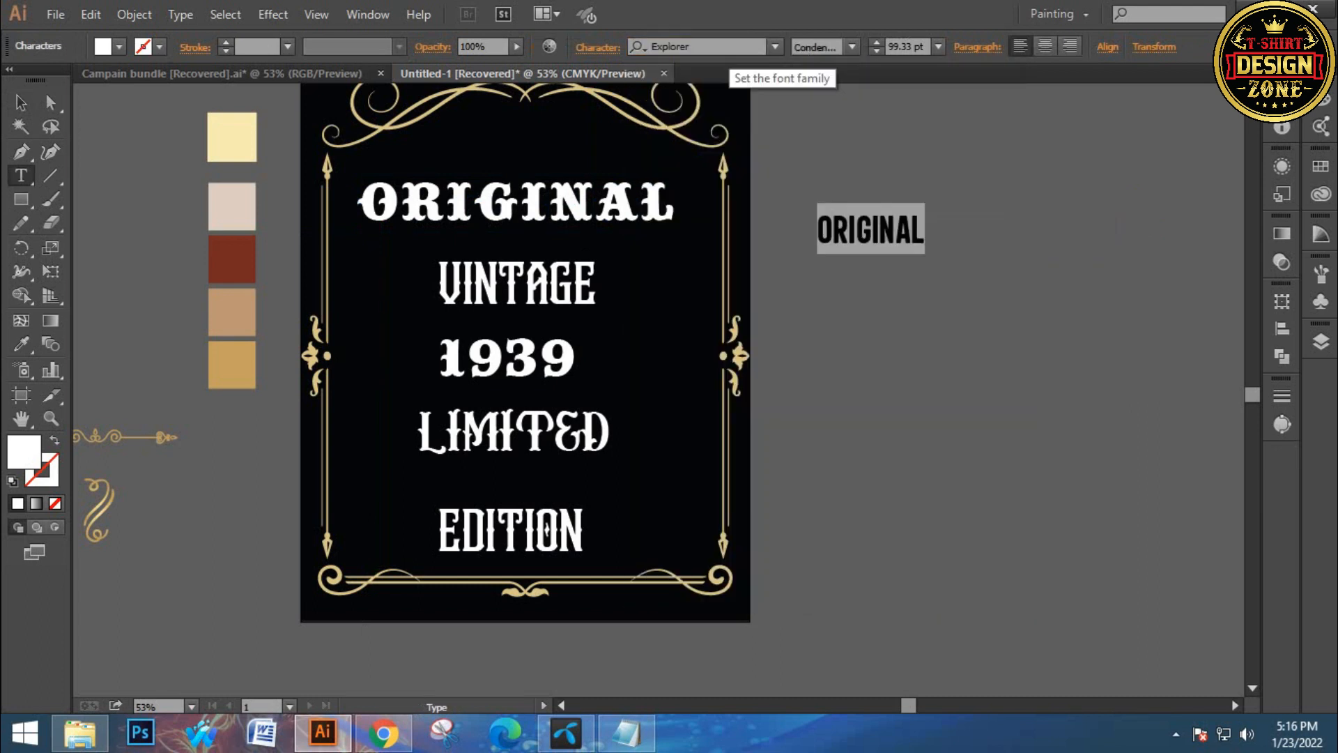
key(Escape)
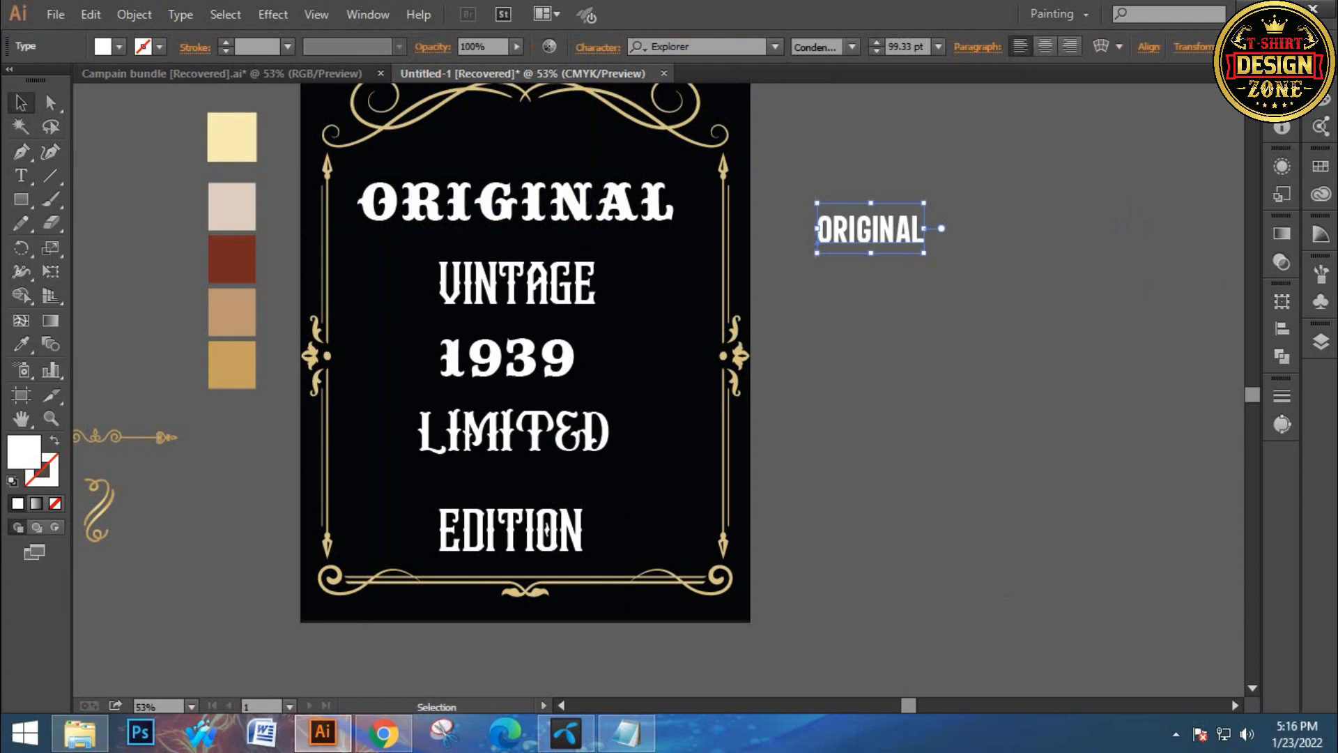
Enlarge the Explorer copy of ORIGINAL beside the artboard and duplicate it twice into a vertical stack
drag(924, 253, 1005, 291)
click(1038, 348)
drag(1038, 348, 897, 389)
drag(752, 243, 781, 471)
Copy the ORIGINAL line's font name, Big Top, from the character settings
key(ctrl+shift+a)
click(772, 255)
click(432, 243)
click(686, 46)
key(ctrl+c)
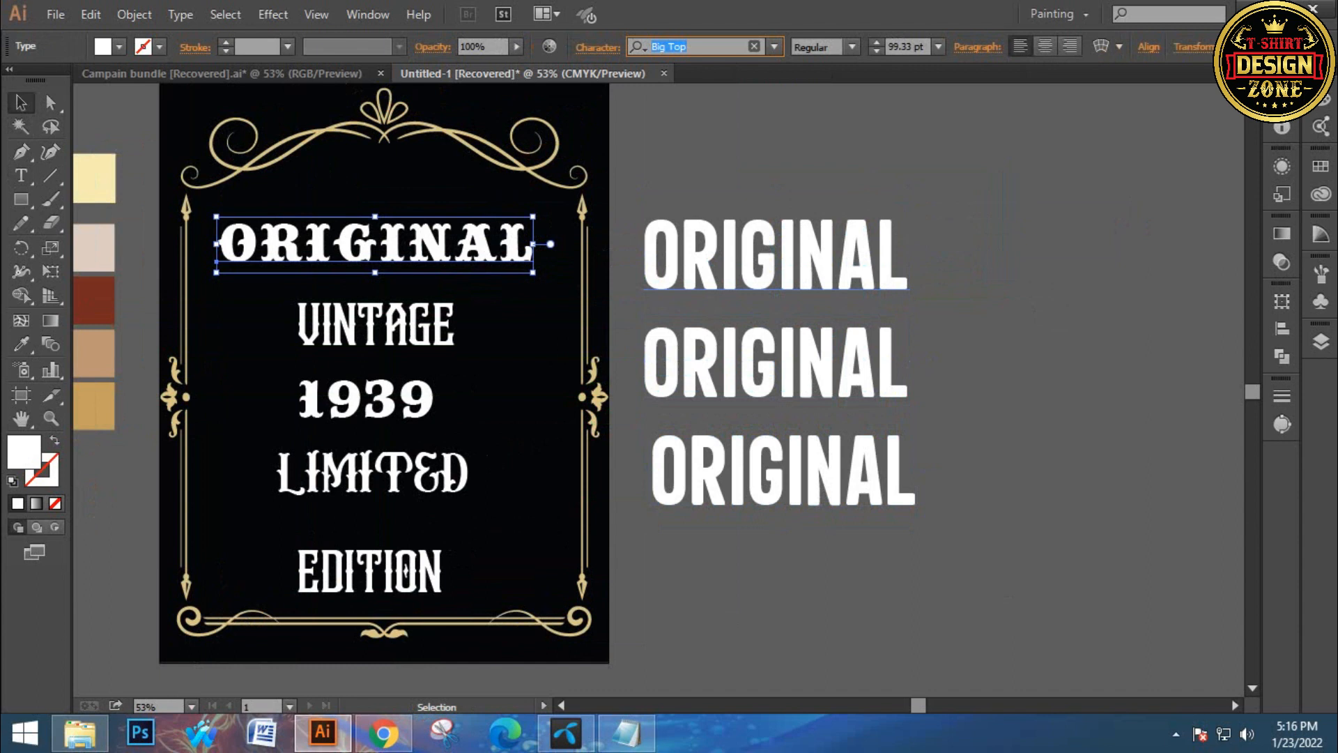
Replace the first copy's text with the pasted font name BIG TOP
double_click(772, 255)
key(ctrl+a)
key(ctrl+v)
key(Escape)
Copy the VINTAGE line's font name and replace the second copy's text with LEGENDAIRE FREE
click(376, 324)
click(697, 47)
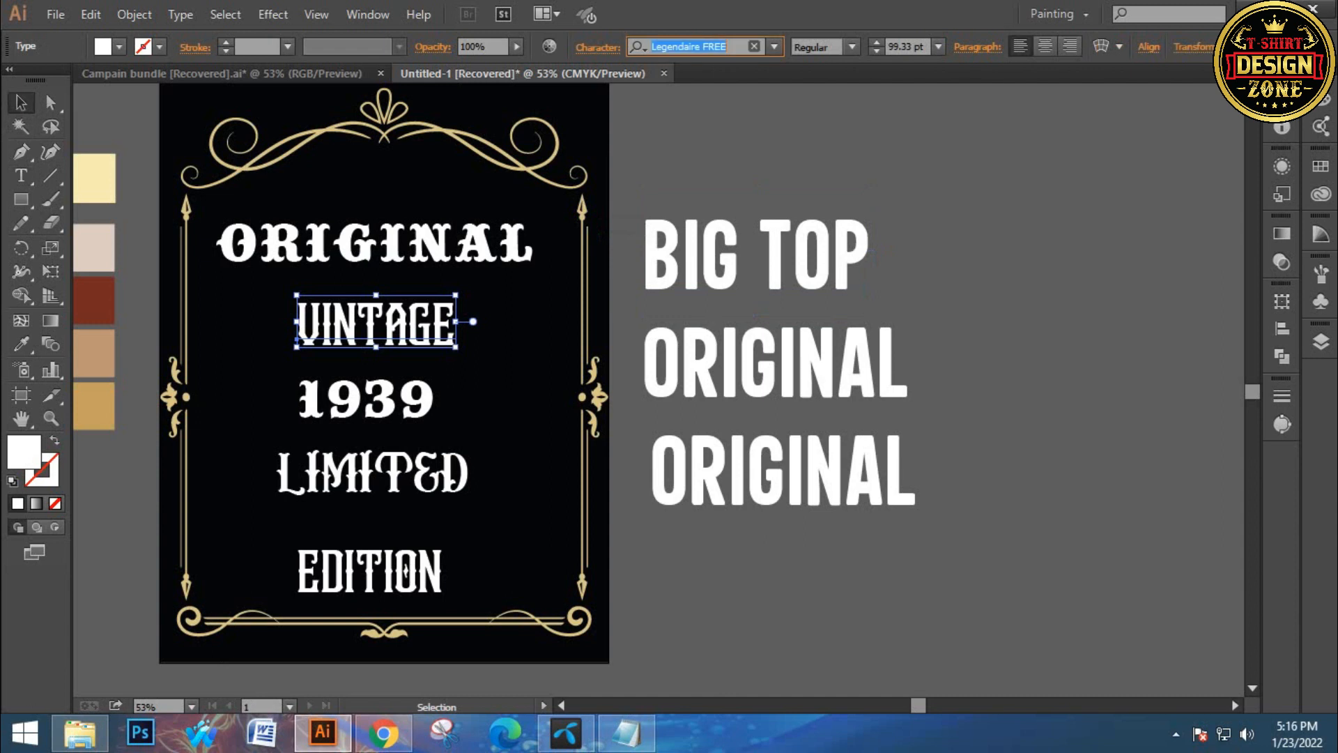
double_click(775, 364)
key(ctrl+a)
key(ctrl+v)
key(Escape)
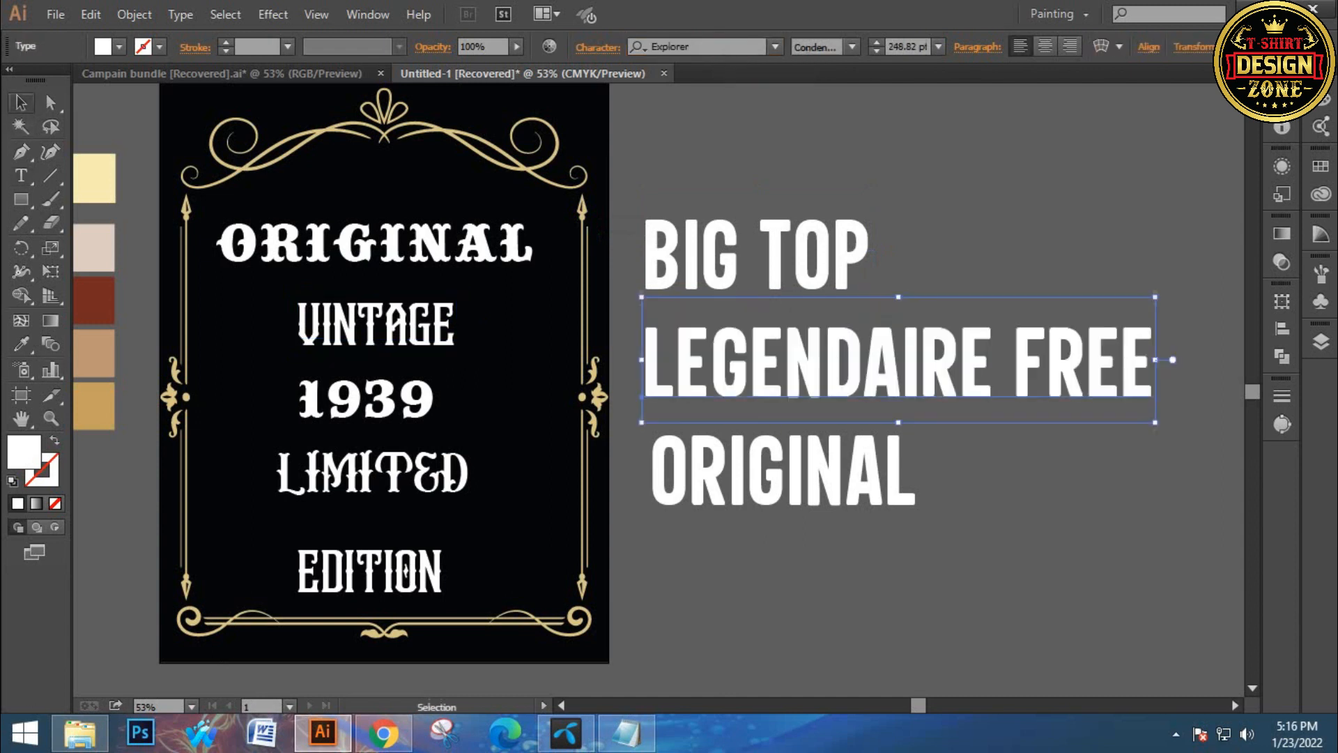
Replace the third copy's text with the LIMITED line's font name, CIRCUSIA REGULAR
click(450, 474)
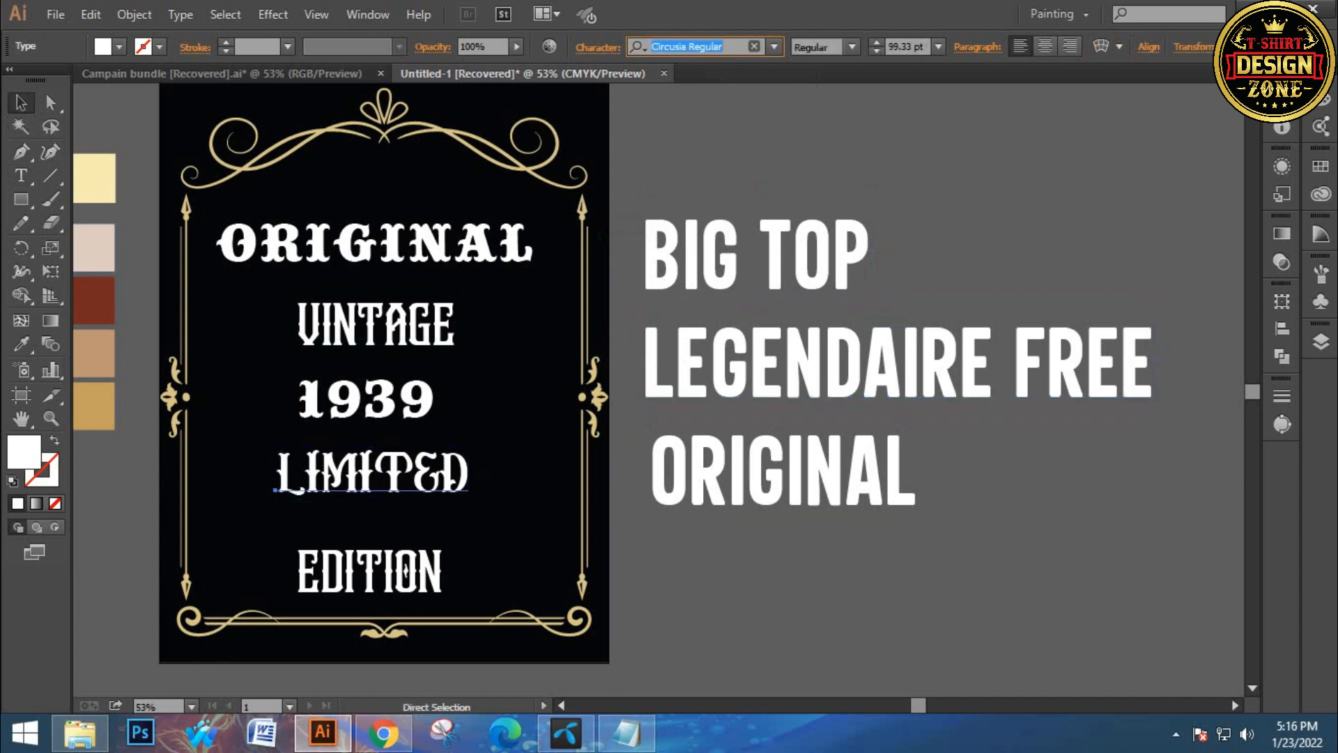
double_click(780, 470)
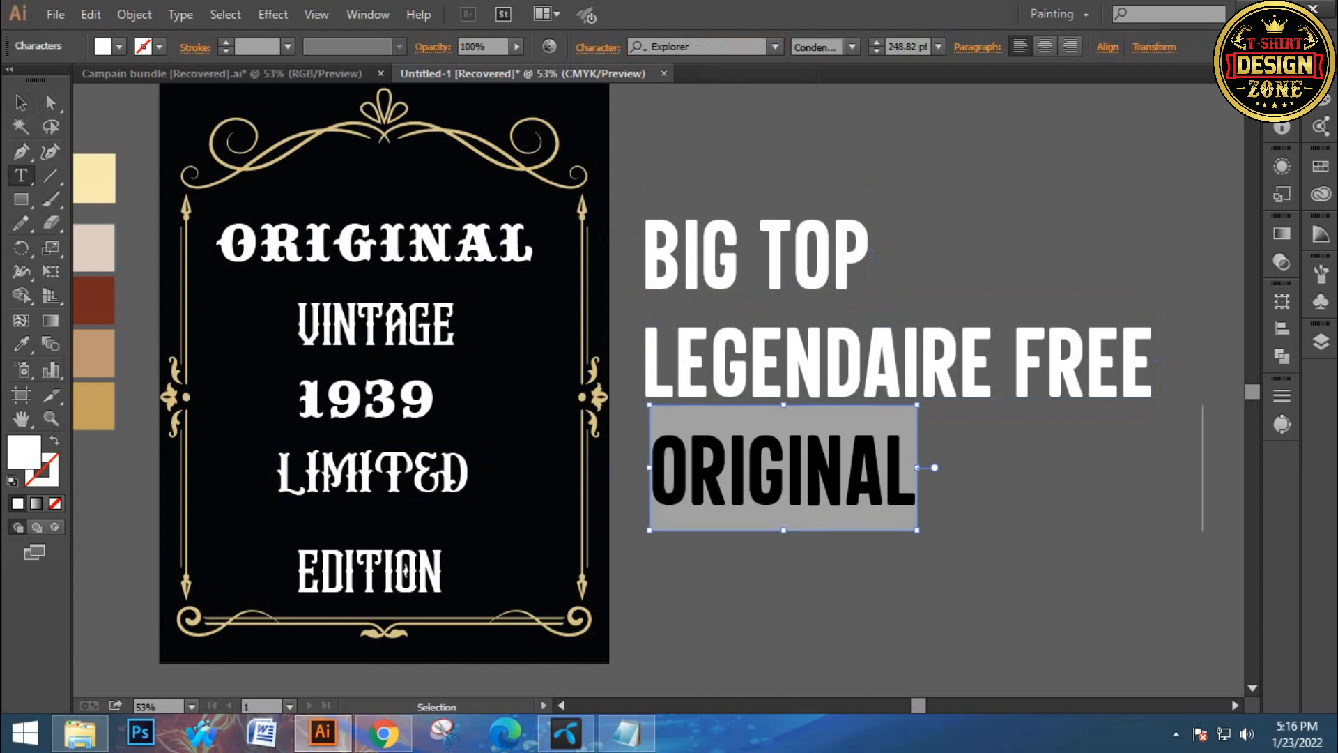
key(ctrl+v)
key(Escape)
Delete the three font-name labels beside the artboard
click(920, 593)
drag(920, 593, 722, 514)
drag(586, 178, 593, 177)
click(1045, 481)
drag(1046, 481, 627, 188)
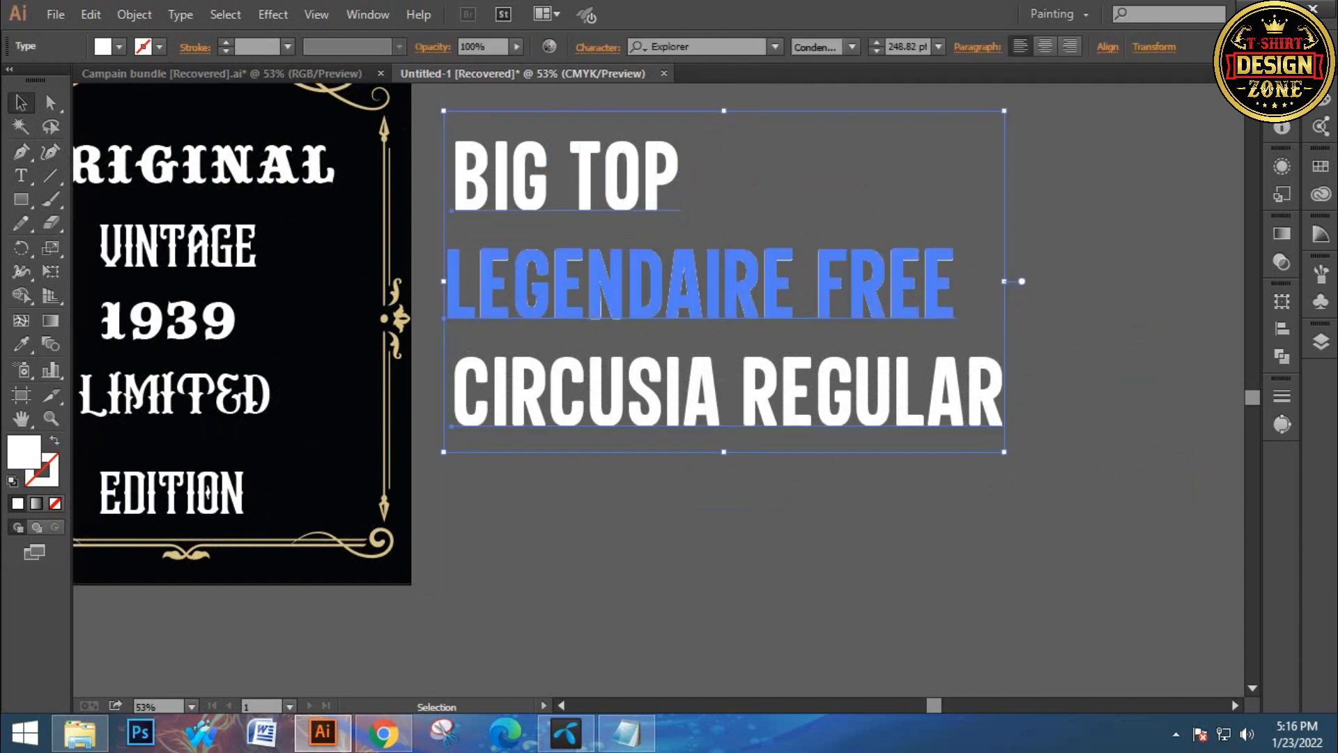
key(ctrl+shift+a)
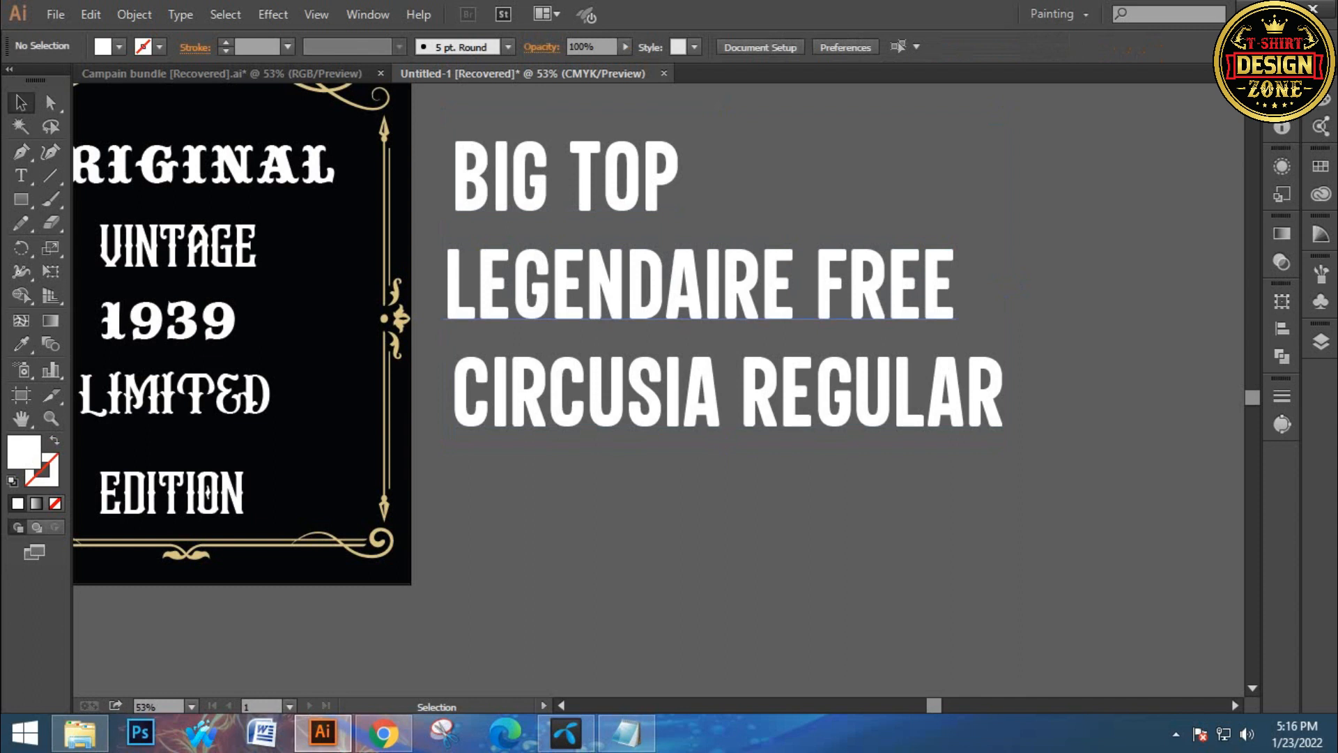
drag(570, 178, 578, 223)
drag(573, 141, 736, 469)
key(Delete)
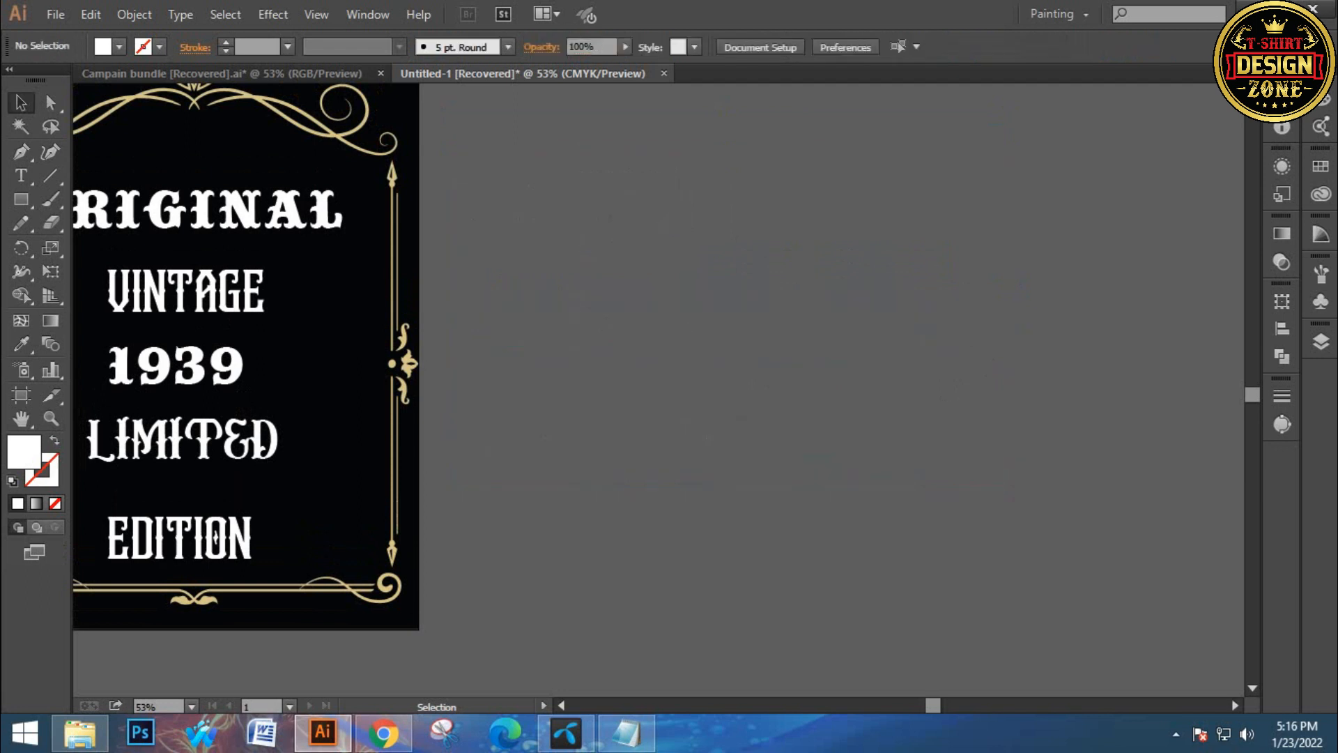
Convert all five text lines inside the frame to outlines
drag(177, 366, 641, 426)
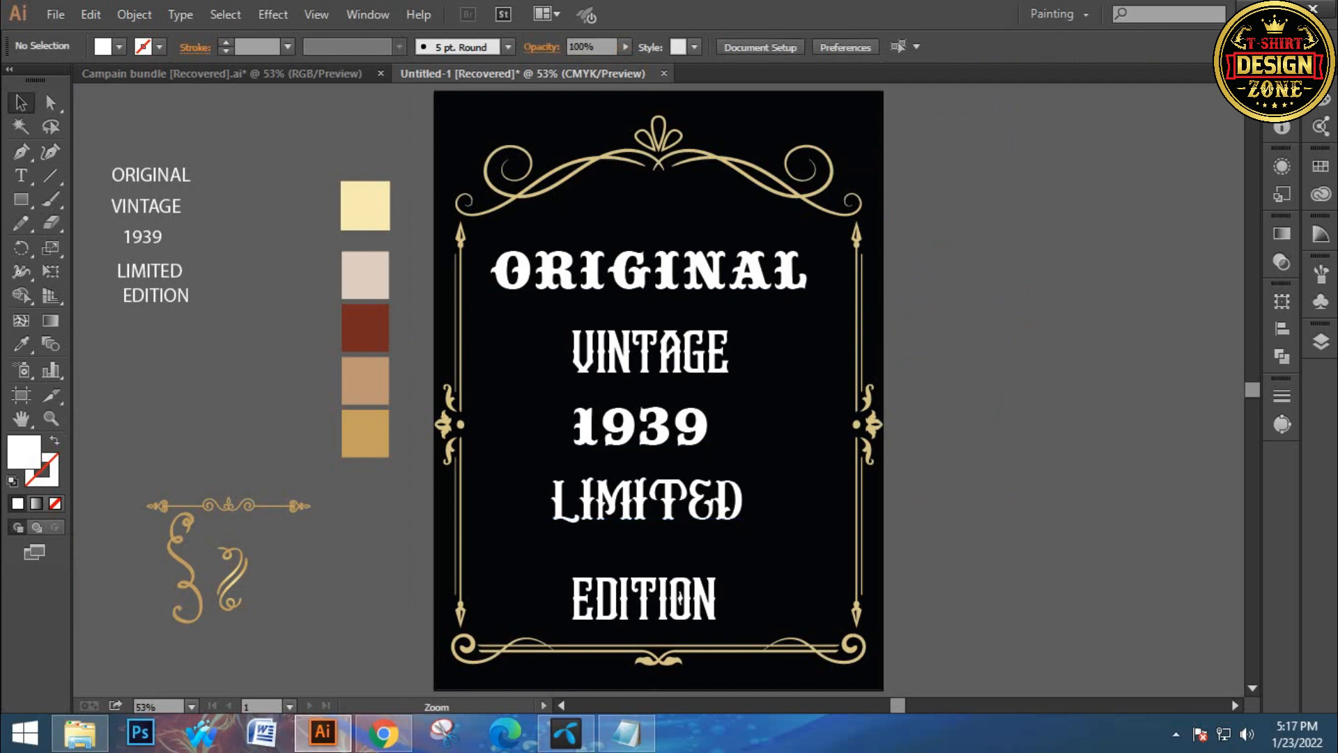
ctrl+click(685, 469)
drag(684, 464, 695, 519)
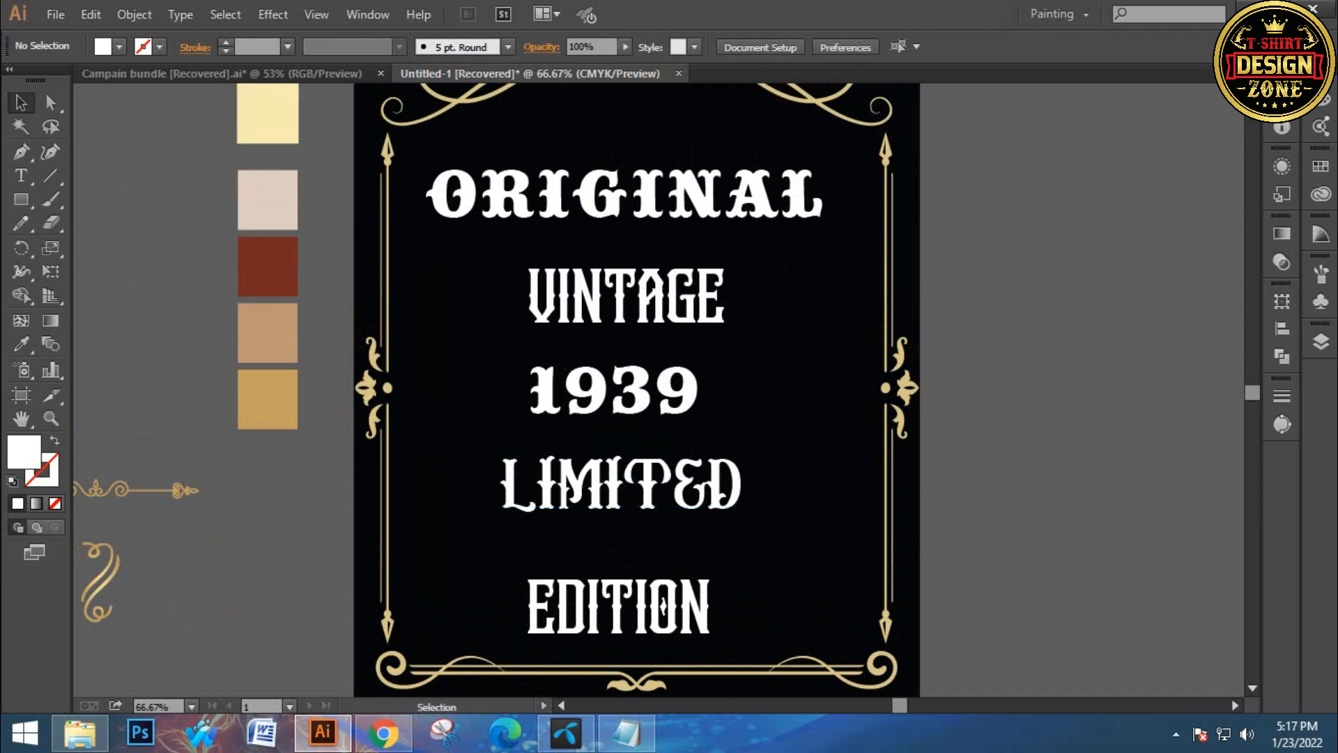
drag(537, 142, 648, 630)
right_click(596, 299)
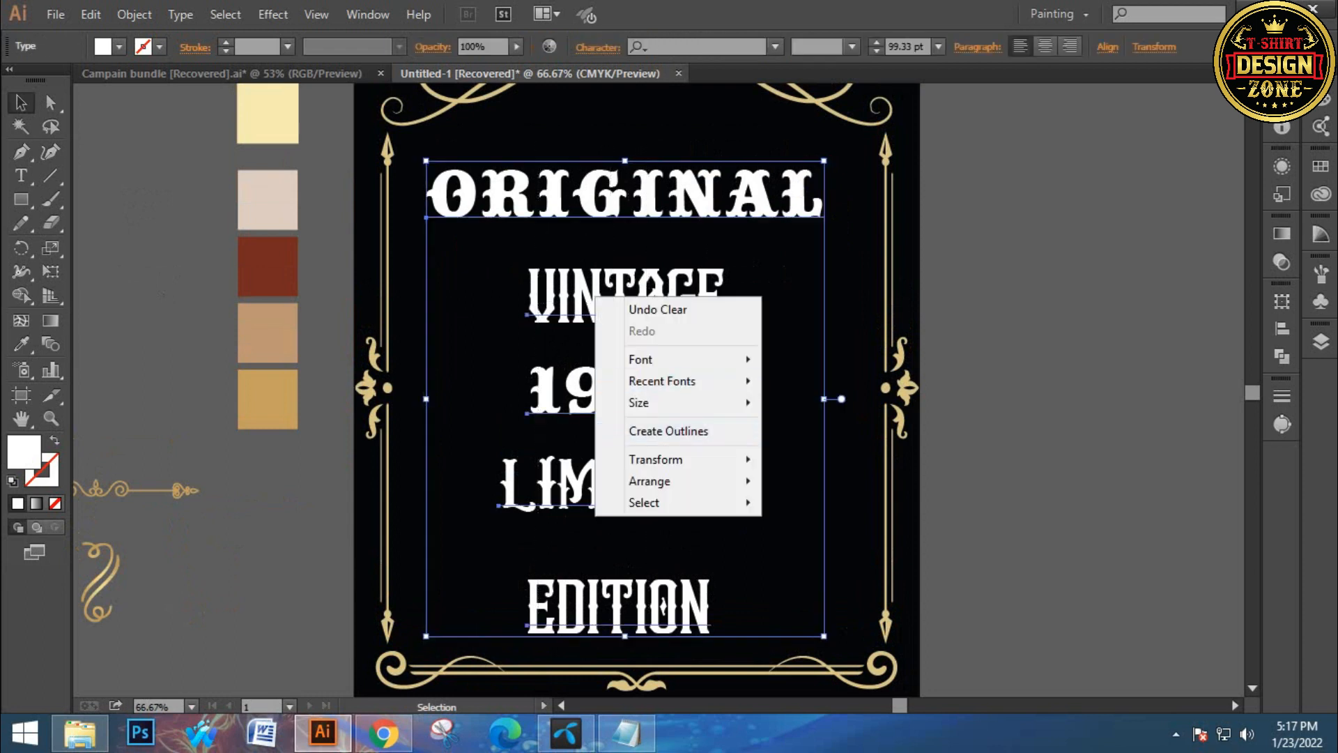
click(668, 431)
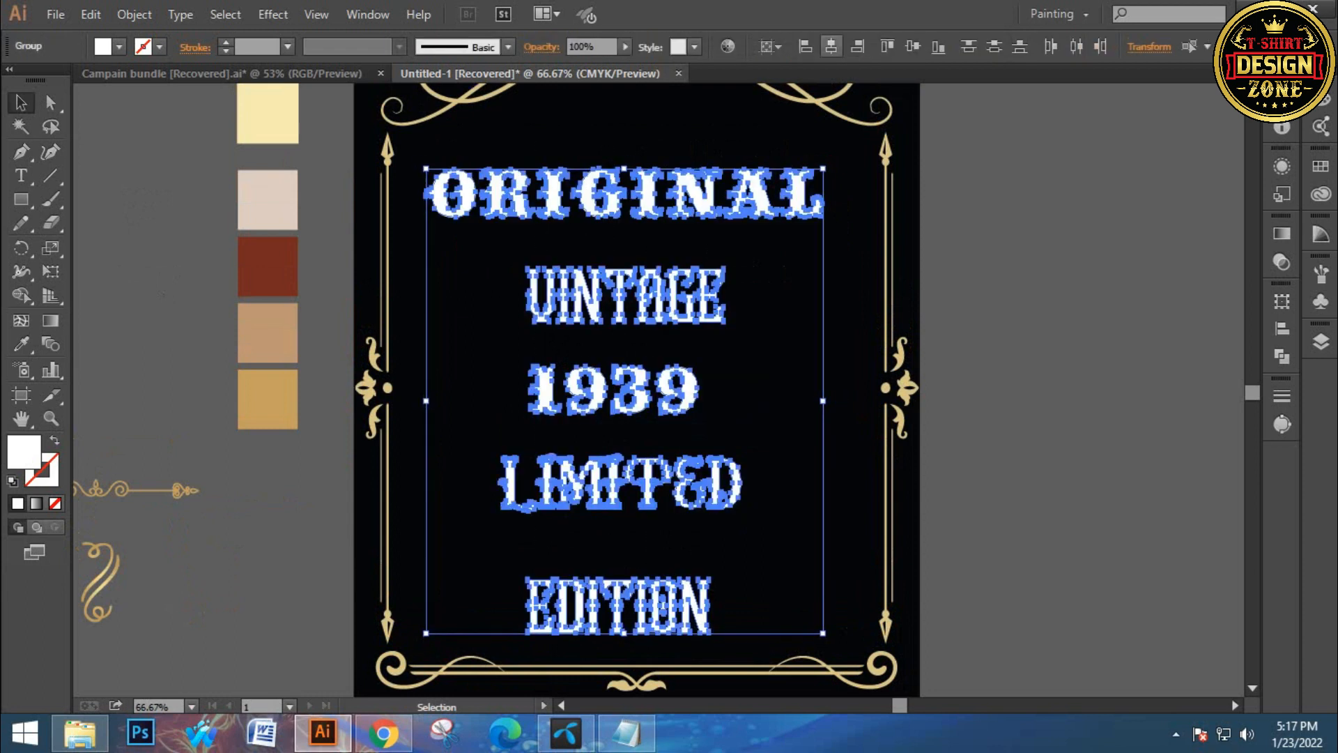
Center-align the outlined text lines horizontally within the frame
click(831, 46)
click(753, 254)
drag(694, 294, 672, 360)
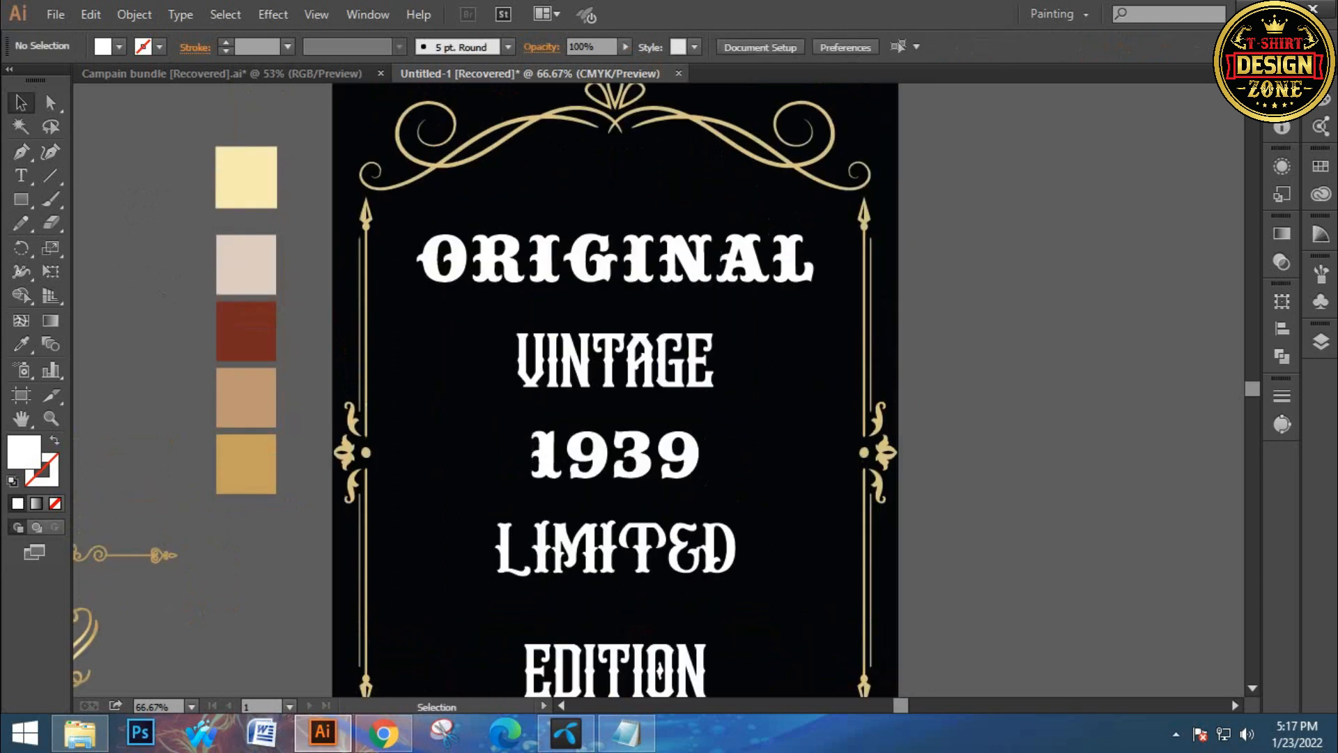
Stretch the outlined ORIGINAL line wider so it nearly spans the frame
click(697, 262)
drag(813, 280, 844, 286)
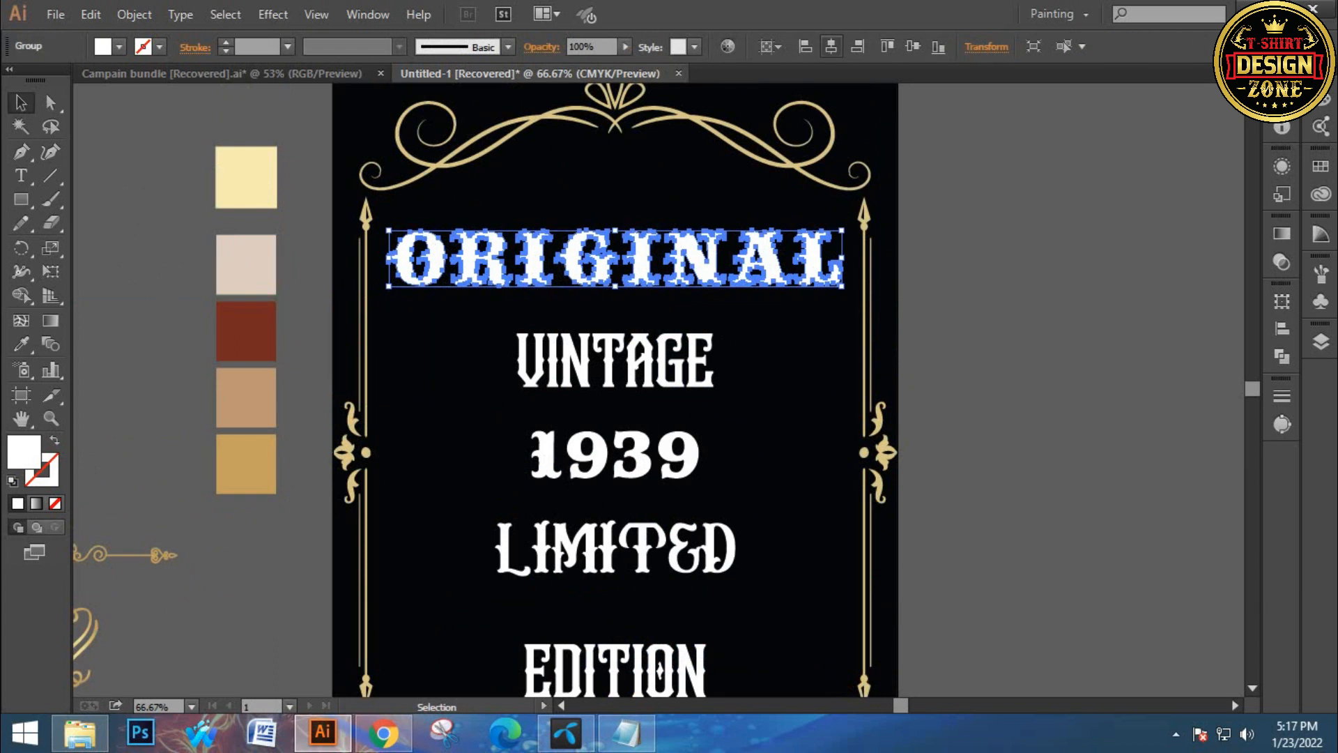
Apply an Arc warp effect to the ORIGINAL line with a horizontal 35% bend
click(272, 14)
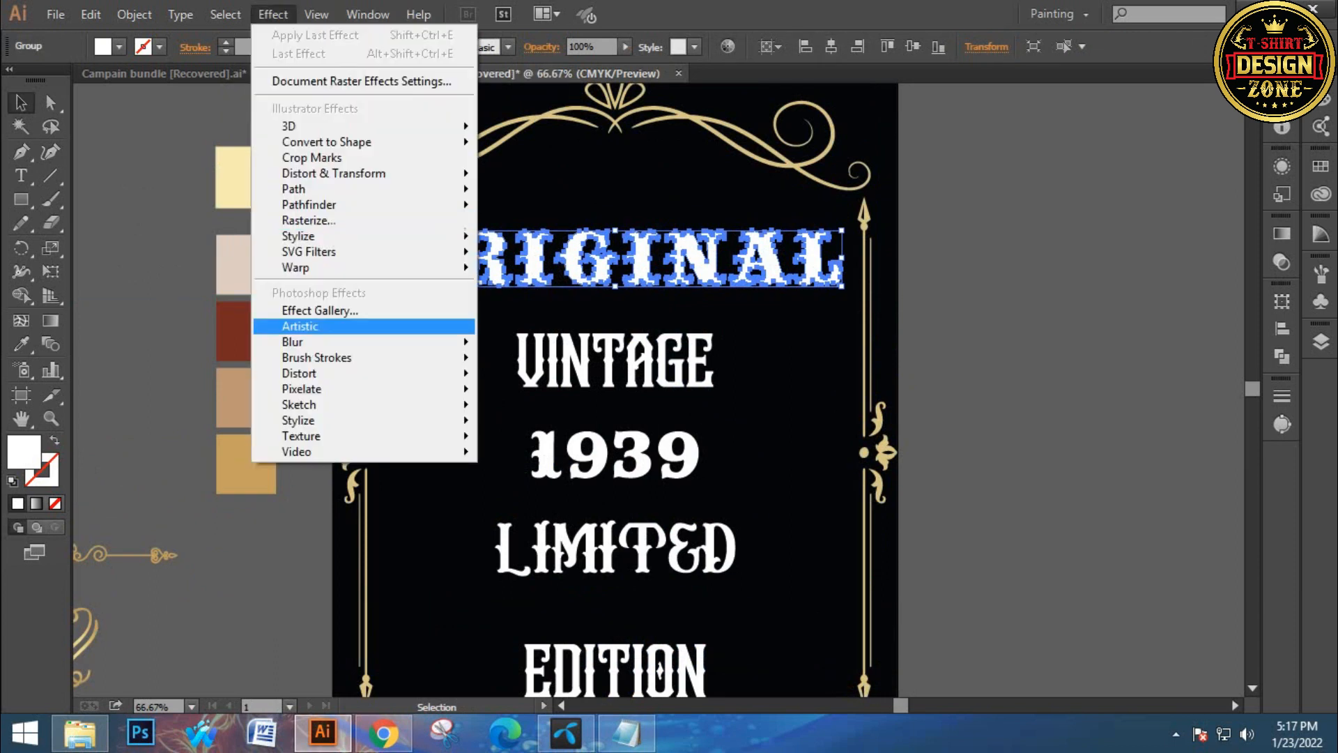
mouse_move(306, 267)
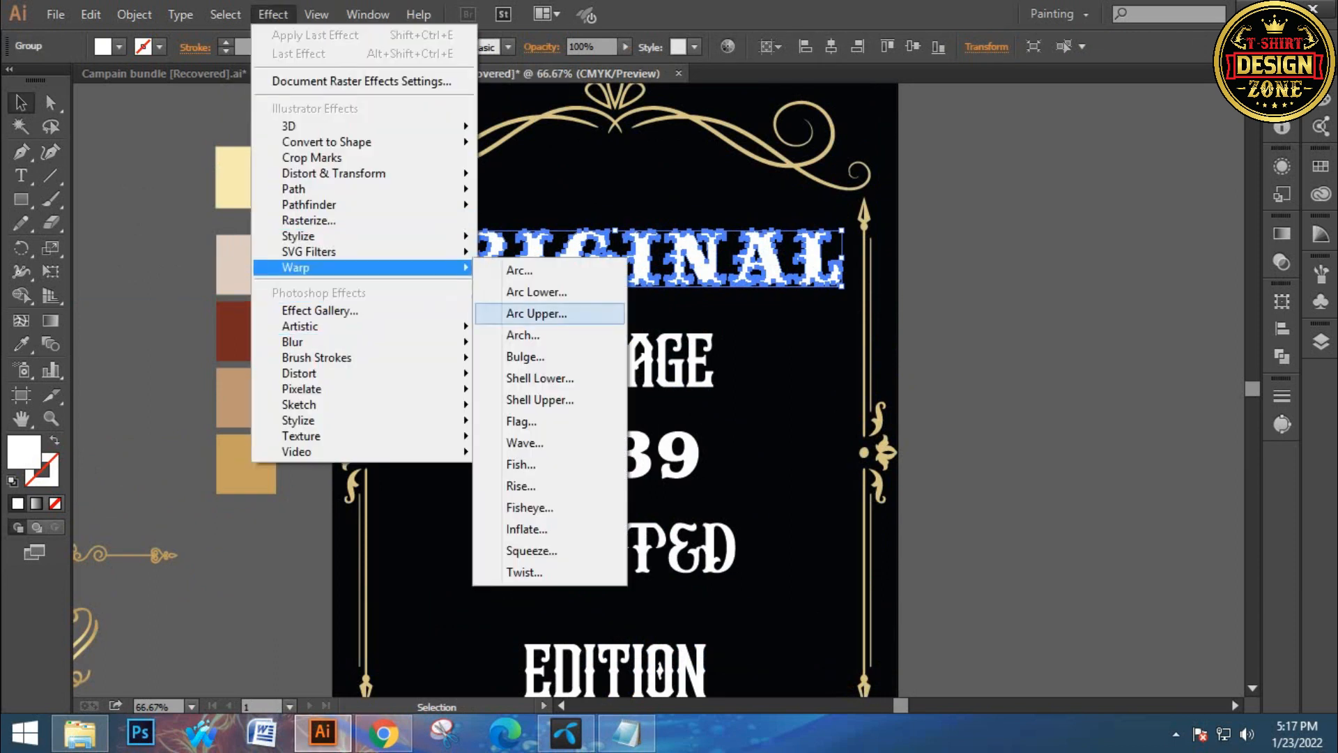
click(531, 270)
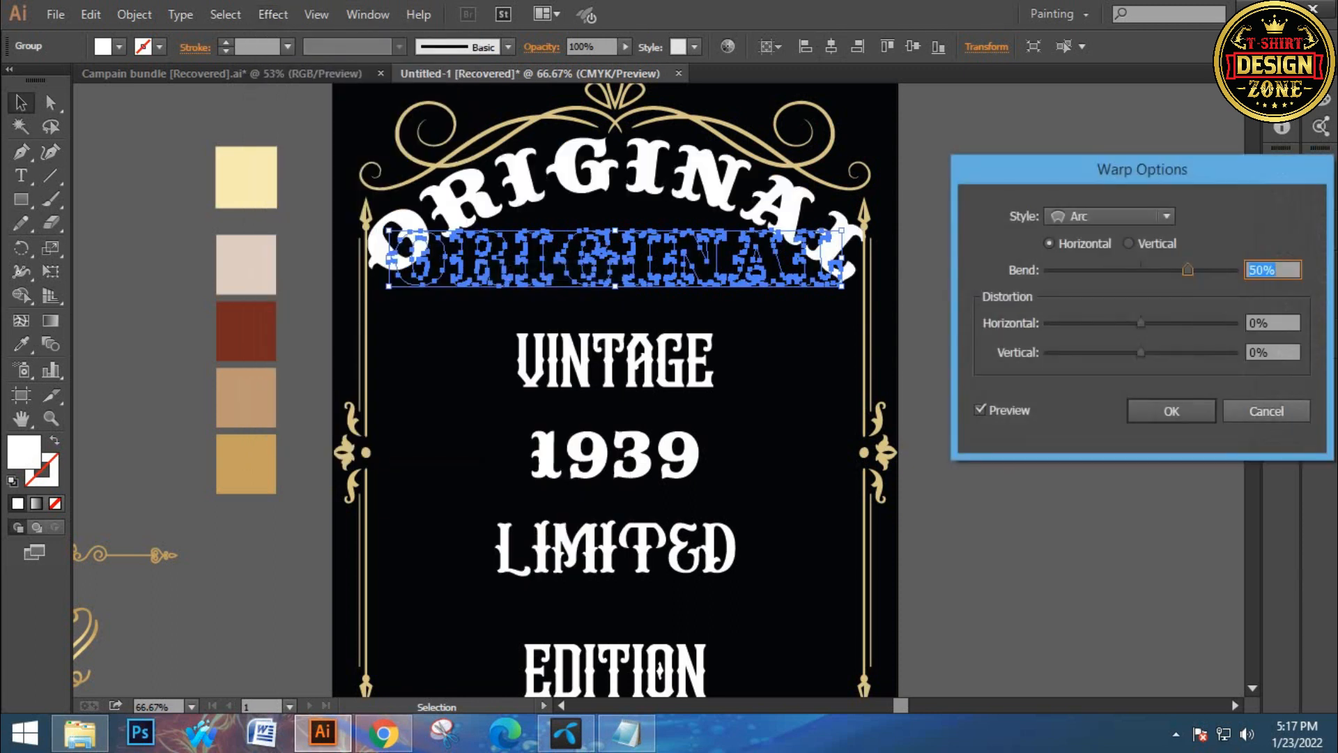
drag(1143, 169, 1125, 155)
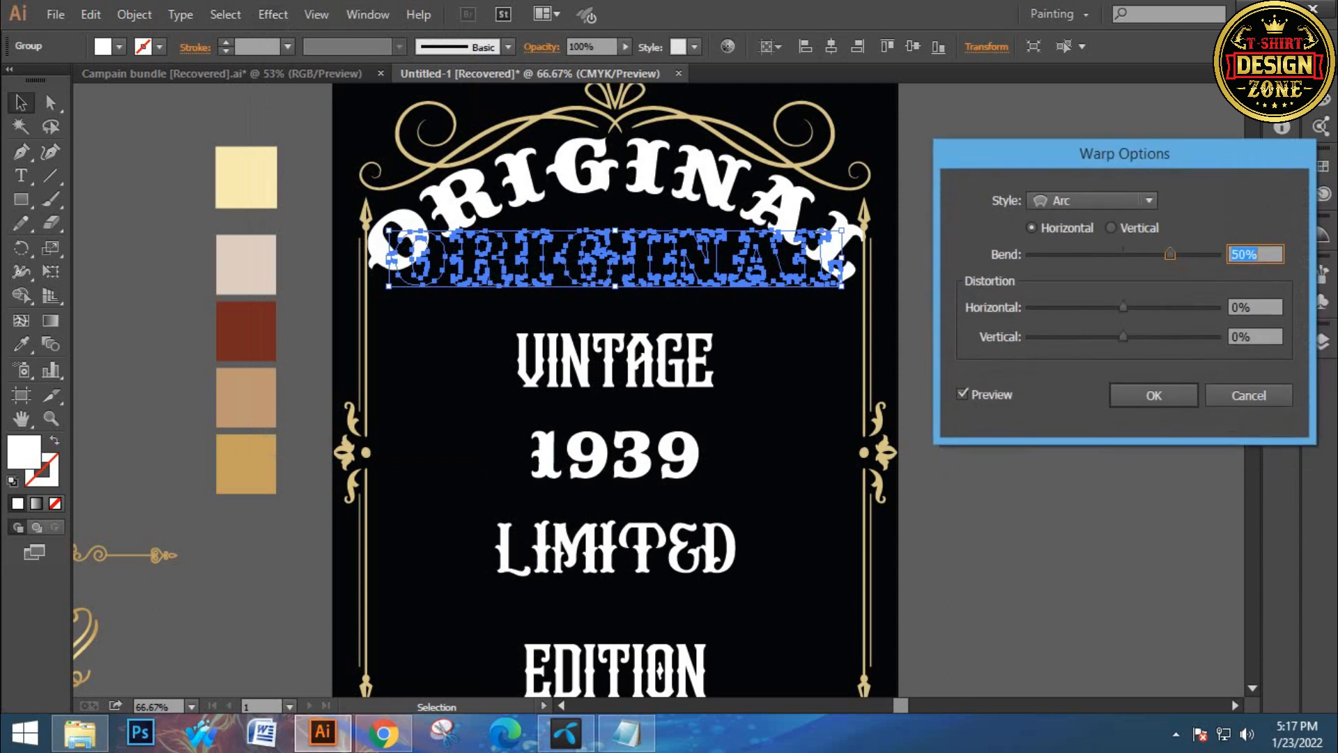
key(Down)
key(Down)
key(Down)
key(Down)
key(Down)
key(Down)
key(Down)
key(Down)
key(Down)
key(Down)
key(Down)
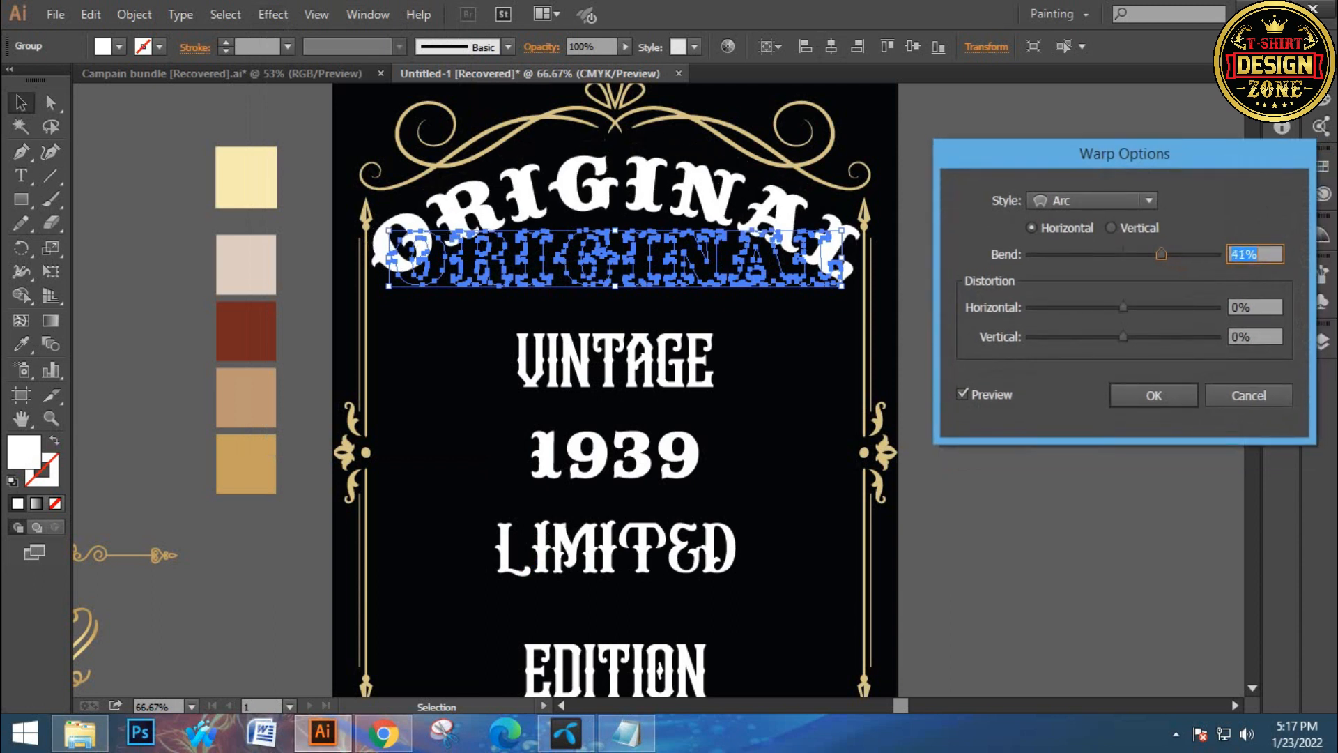
key(Down)
key(Down)
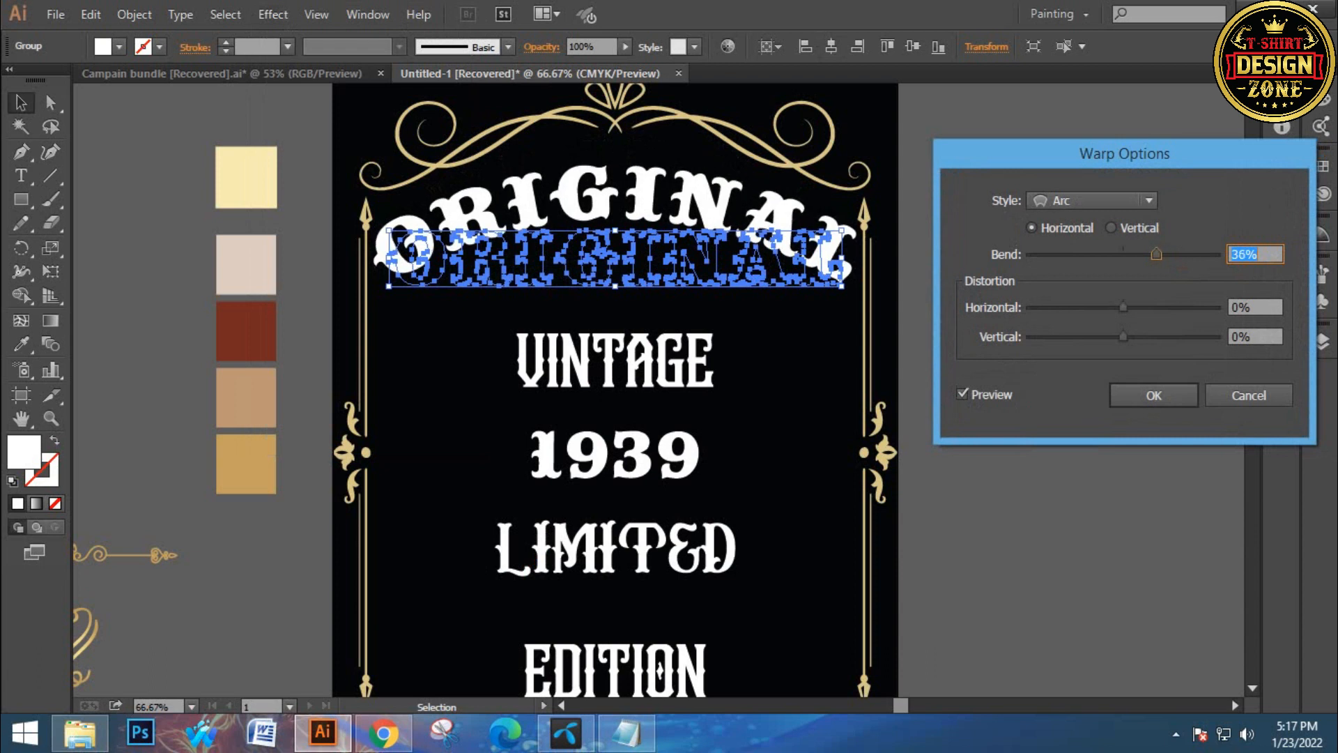
key(Down)
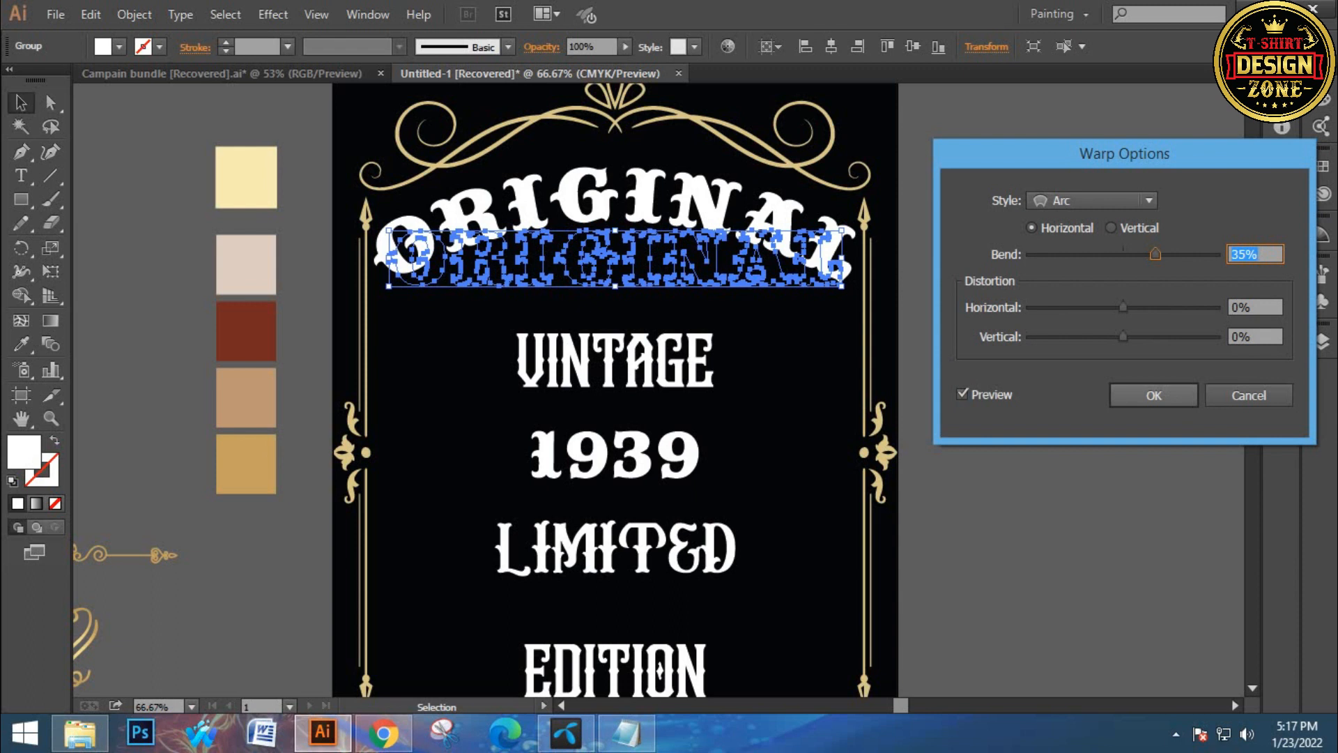
click(1154, 396)
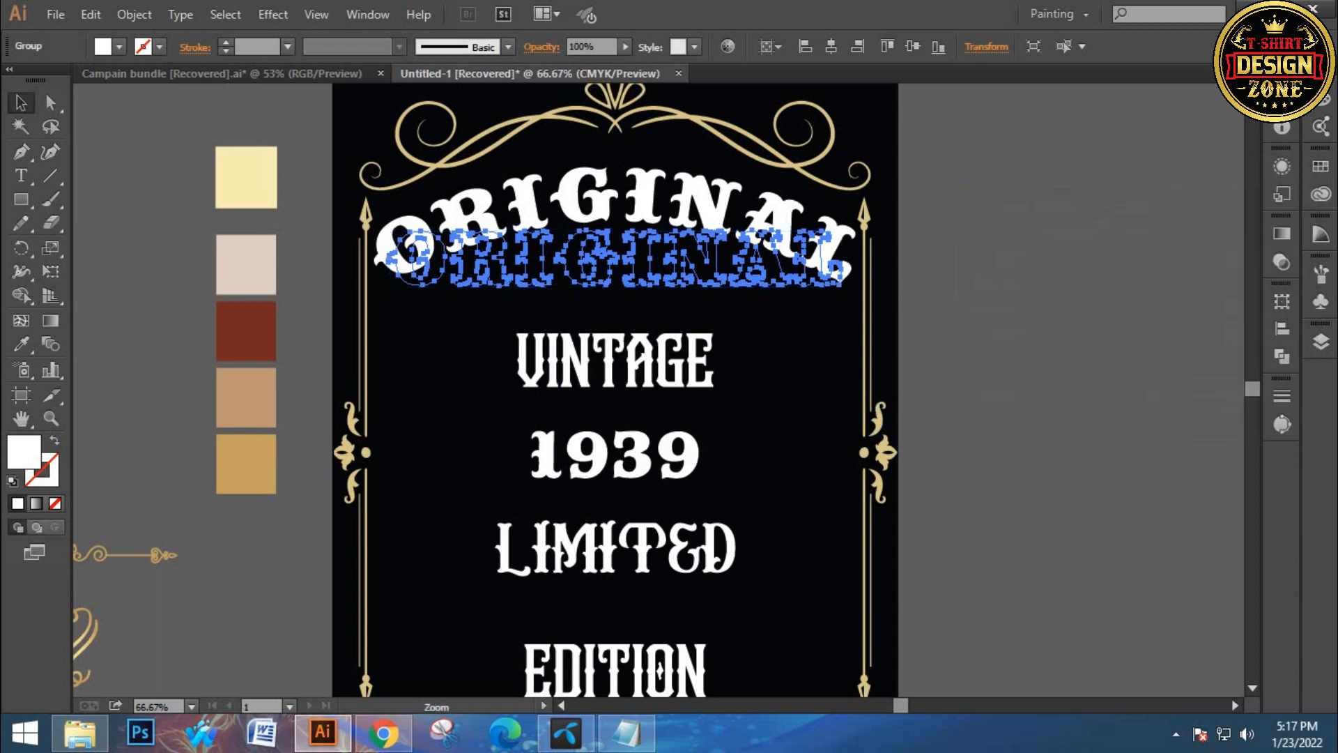
Expand the appearance of the arched ORIGINAL line
ctrl+click(632, 299)
drag(632, 299, 602, 242)
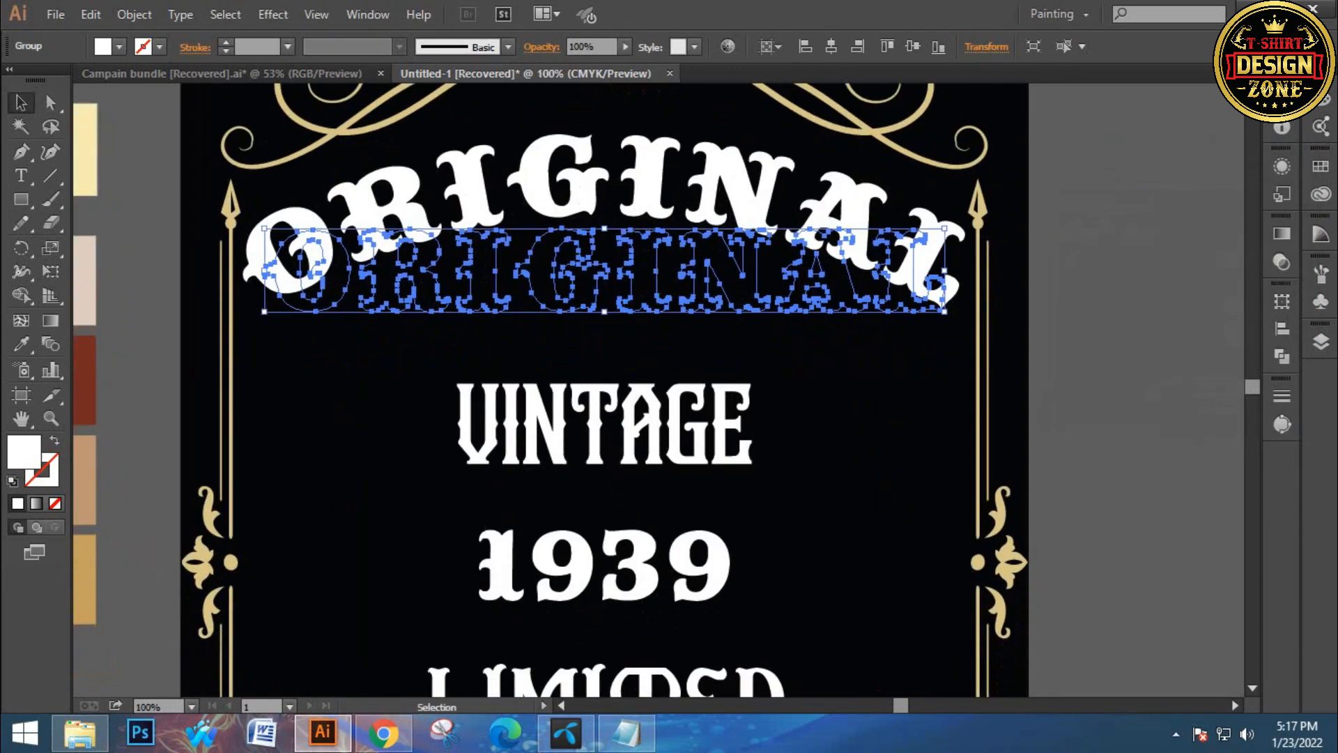
drag(604, 312, 640, 321)
click(133, 14)
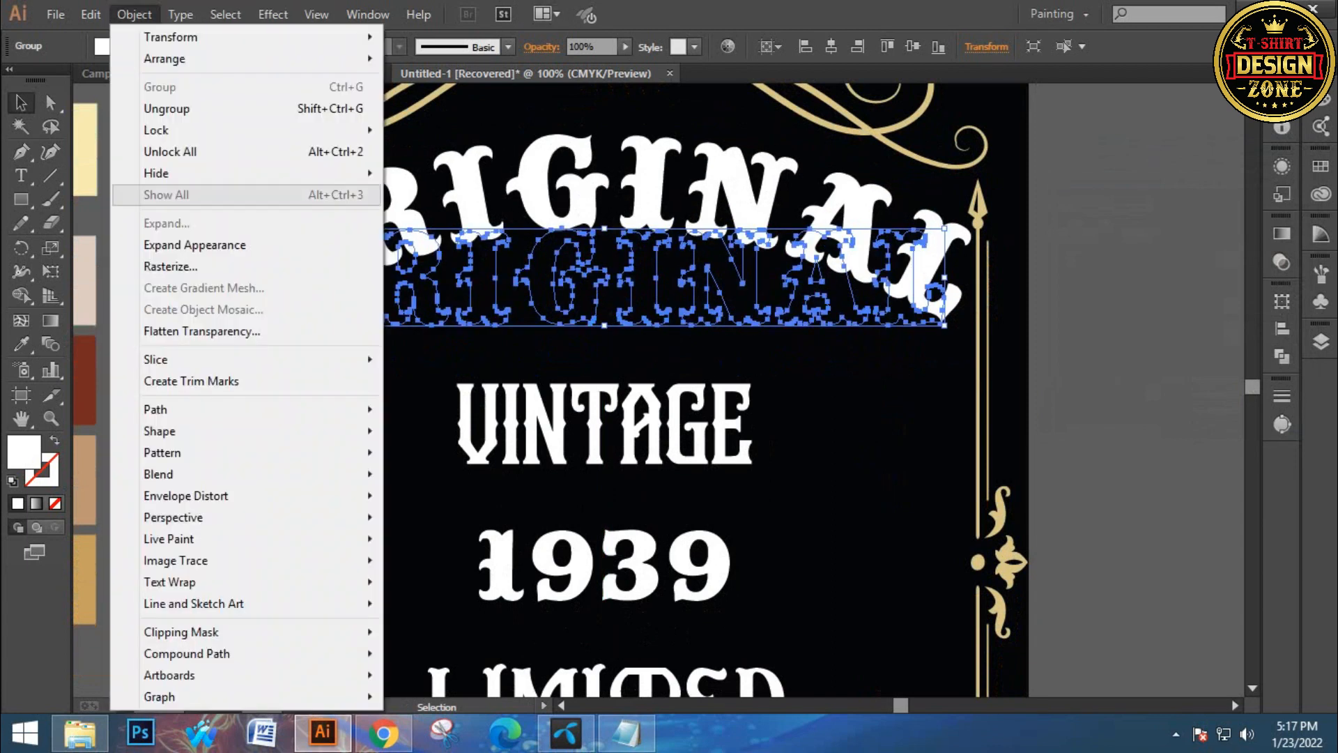
click(195, 245)
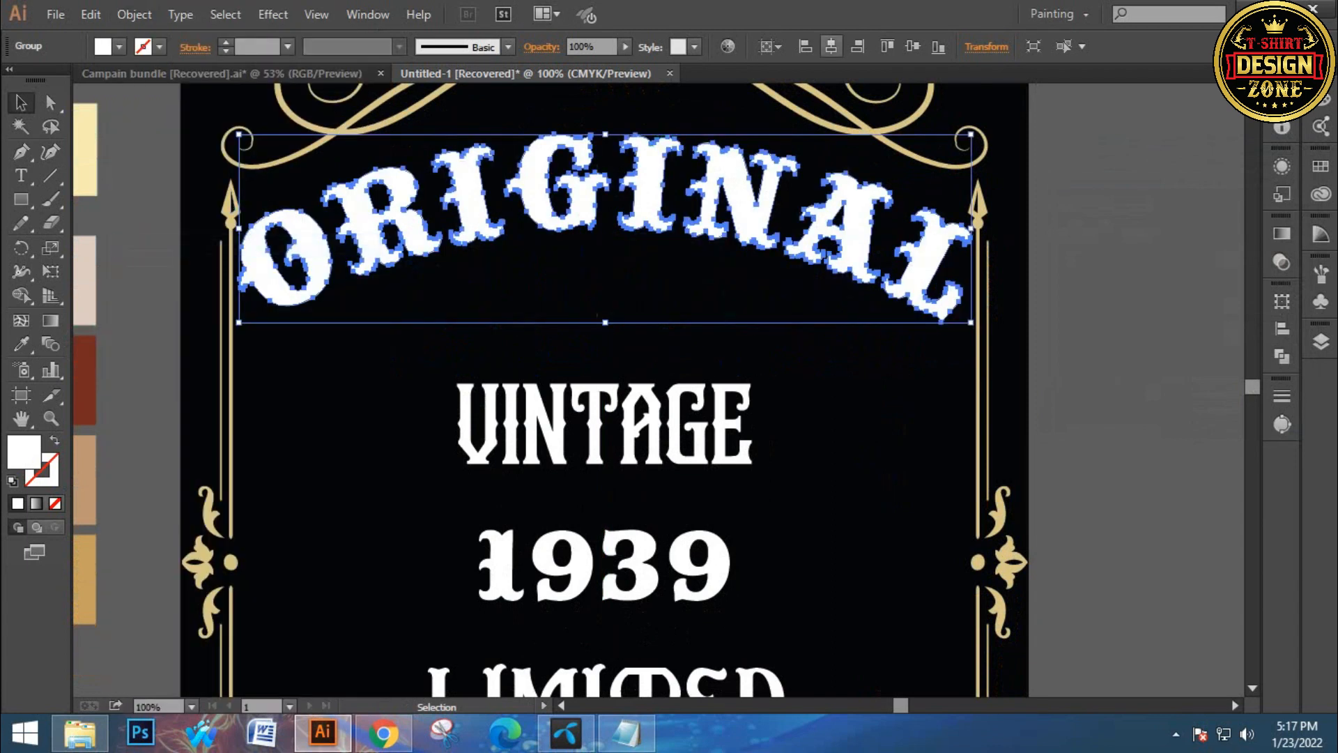
Center the arched ORIGINAL line horizontally and scale it down slightly from its corner
click(832, 46)
click(1115, 244)
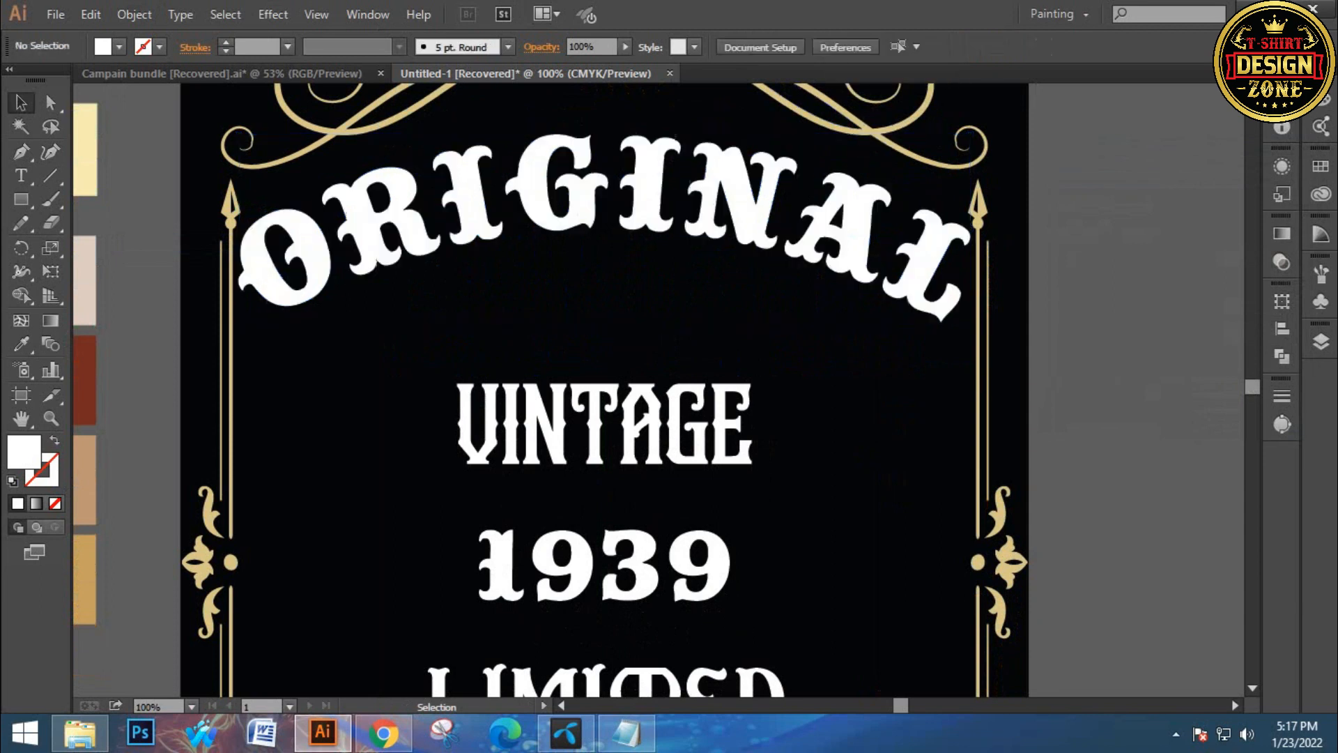
click(747, 202)
drag(239, 133, 247, 142)
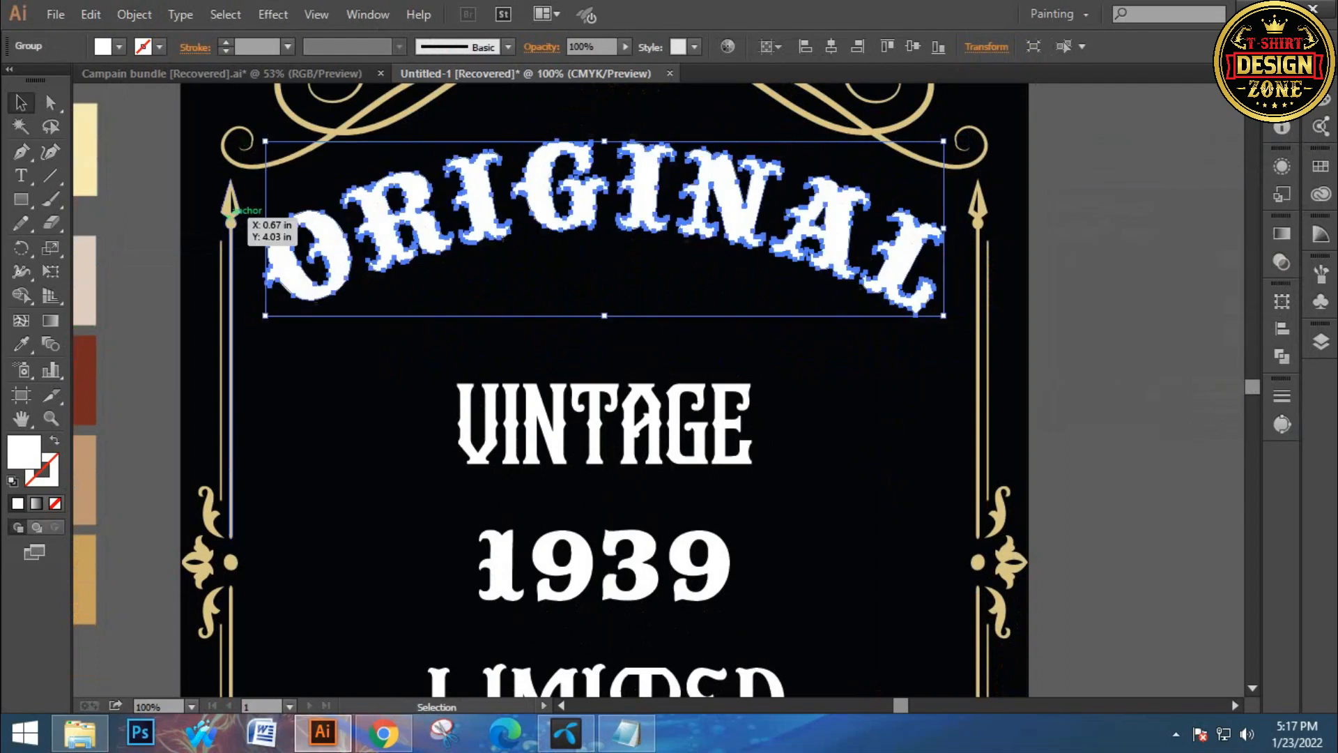
Paste a copy of the arched ORIGINAL in front and nudge it three steps right and three down
key(ctrl+c)
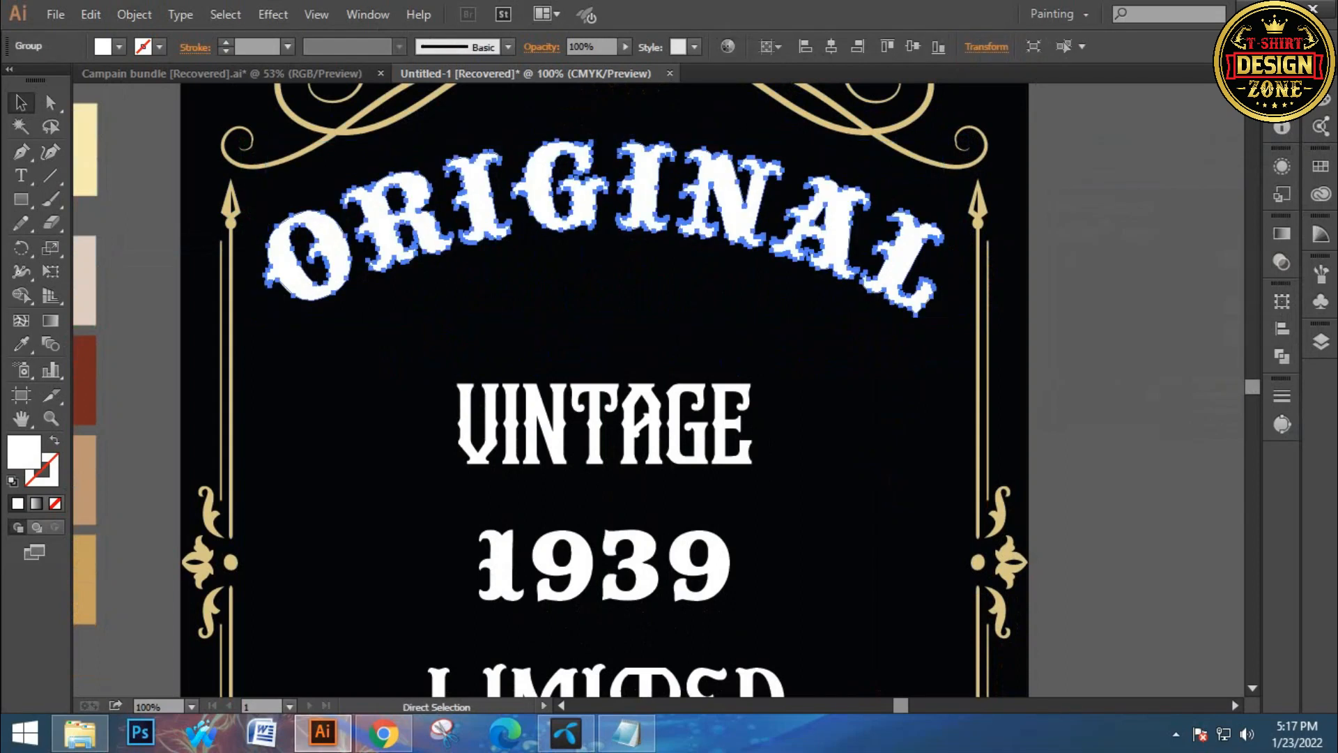
key(ctrl+f)
key(Right)
key(Right)
key(Right)
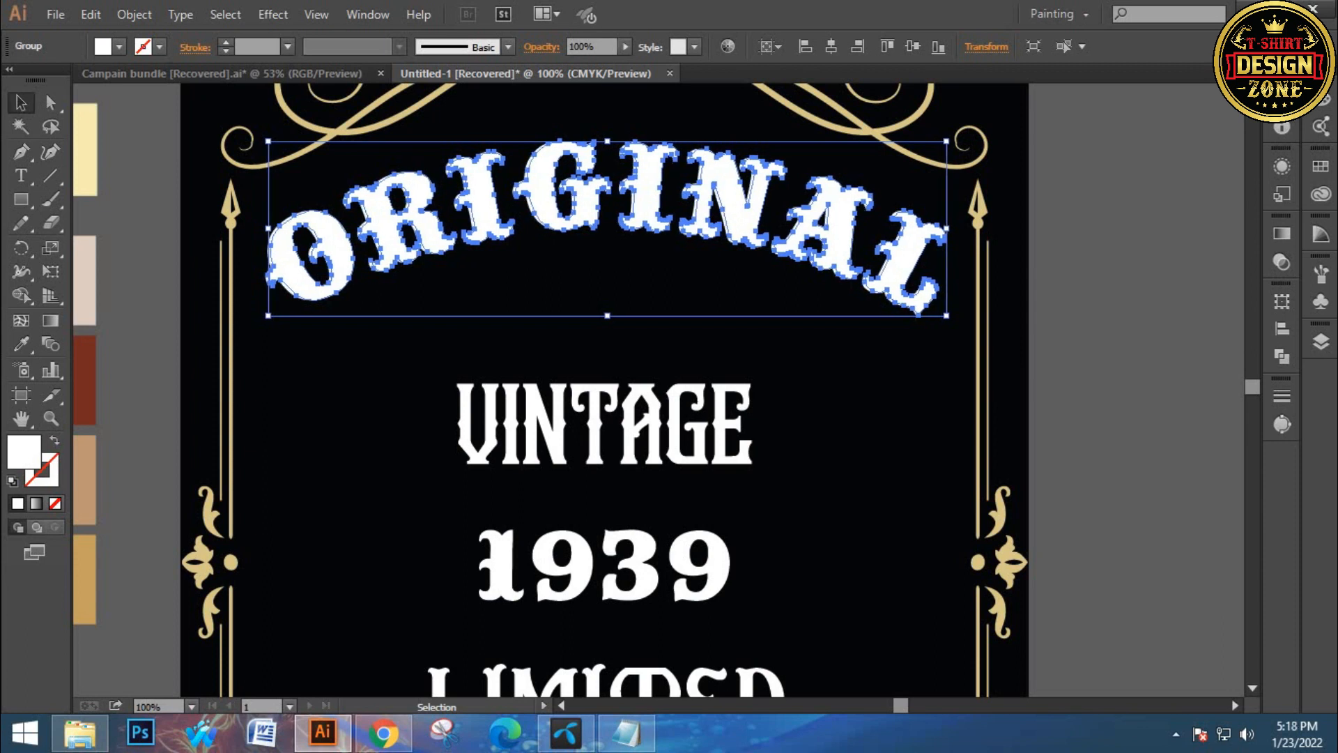
key(Down)
key(Down)
key(Down)
key(Down)
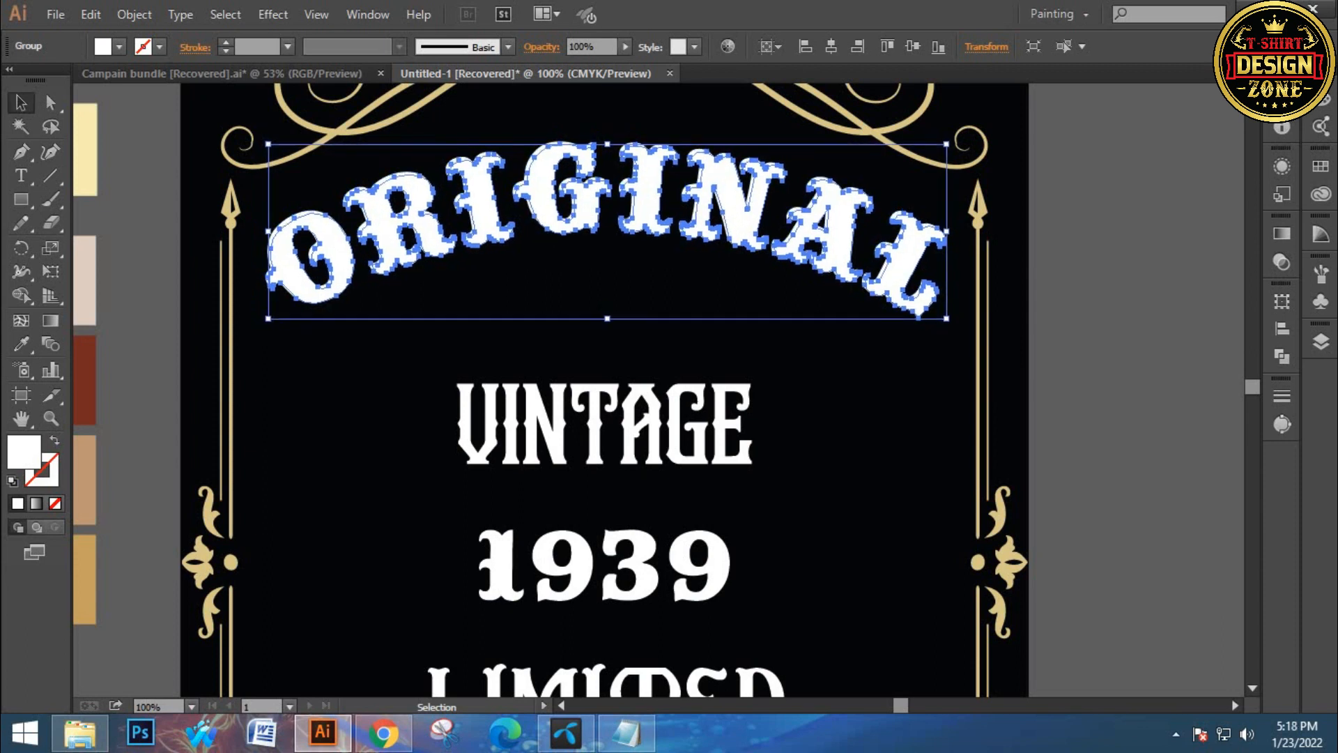
Paste another copy of the arched ORIGINAL in front, nudge it three steps right, and deselect
key(ctrl+c)
key(ctrl+f)
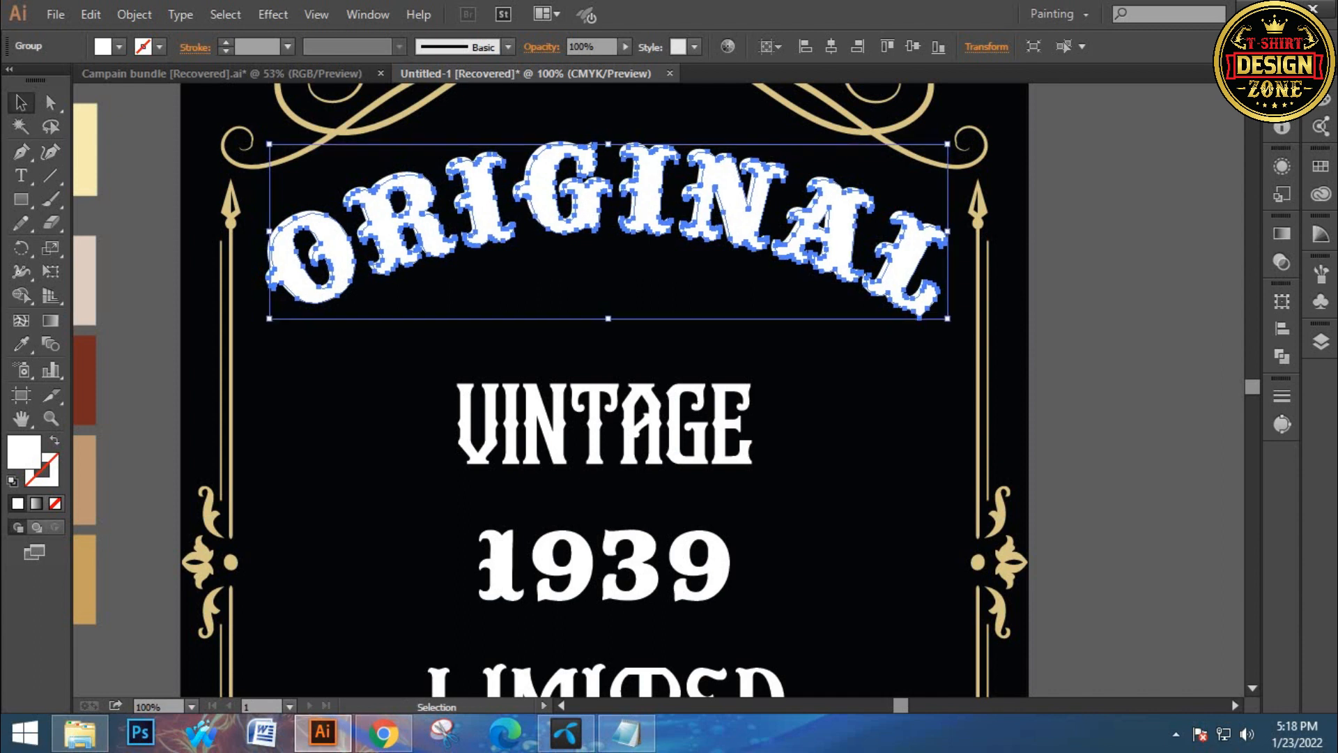
key(Right)
key(Right)
key(Right)
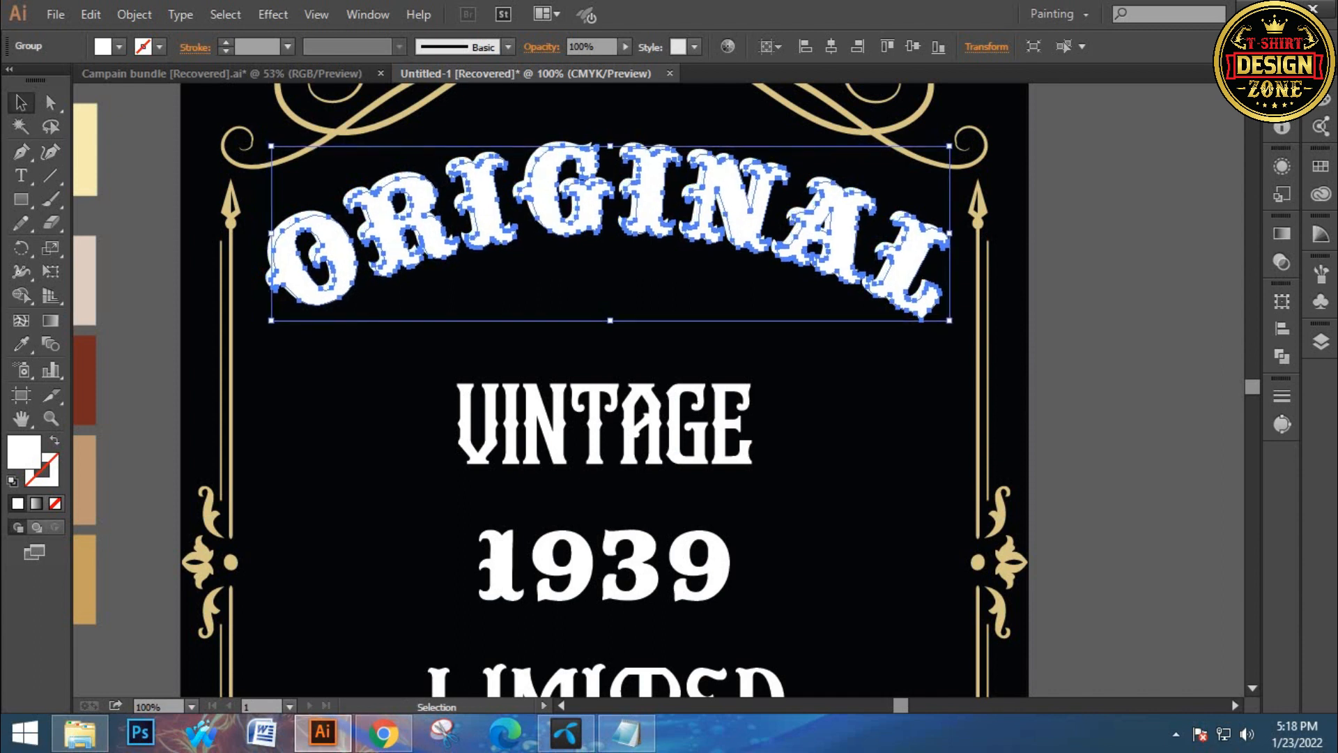
key(ctrl+shift+a)
Zoom in on the arched ORIGINAL lettering to inspect the layered copies
ctrl+click(436, 309)
drag(435, 309, 443, 310)
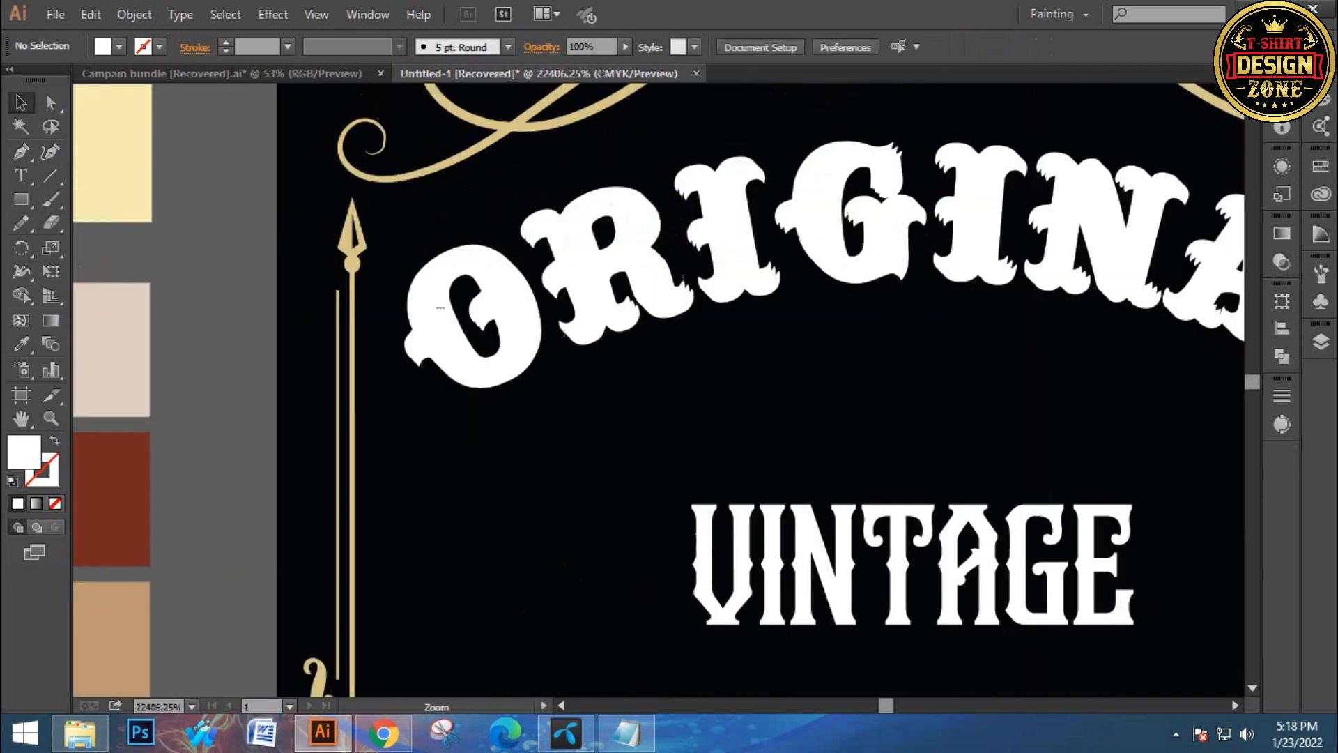
key(ctrl+0)
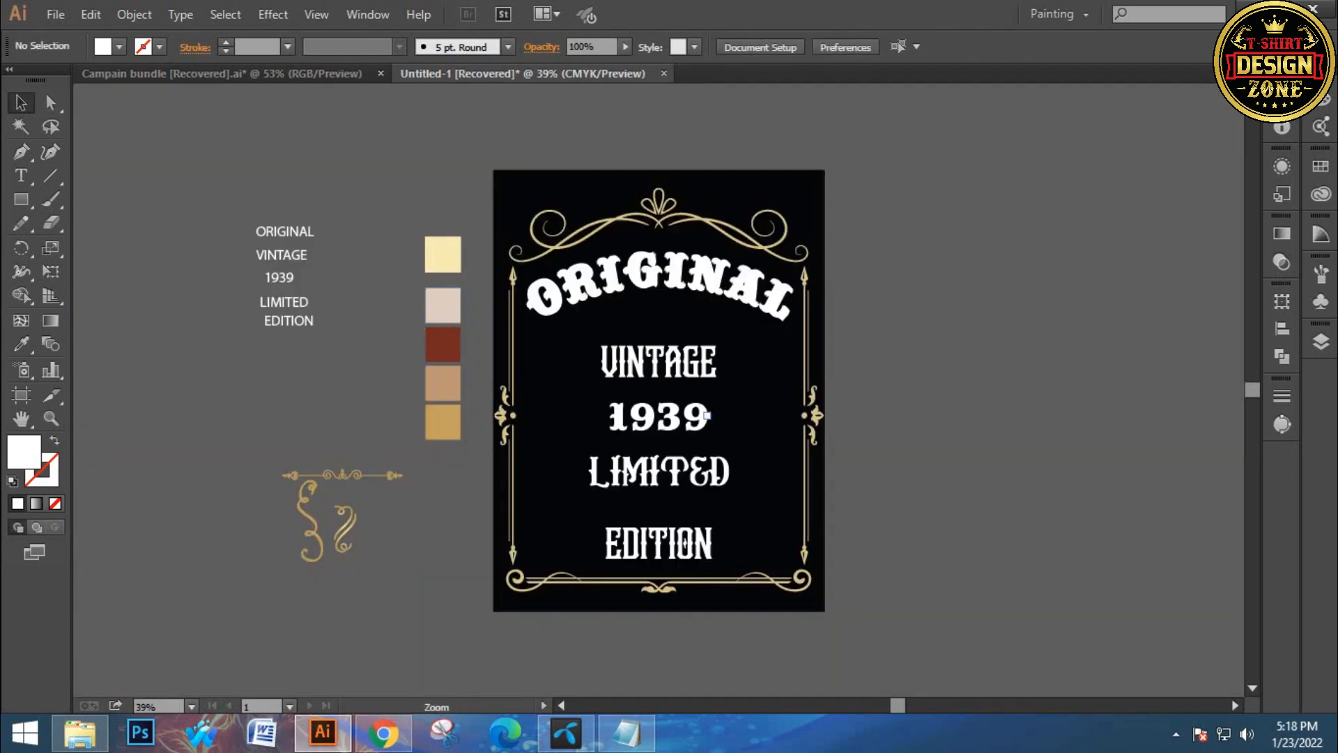
key(ctrl+plus)
key(ctrl+plus)
ctrl+click(642, 300)
ctrl+click(641, 303)
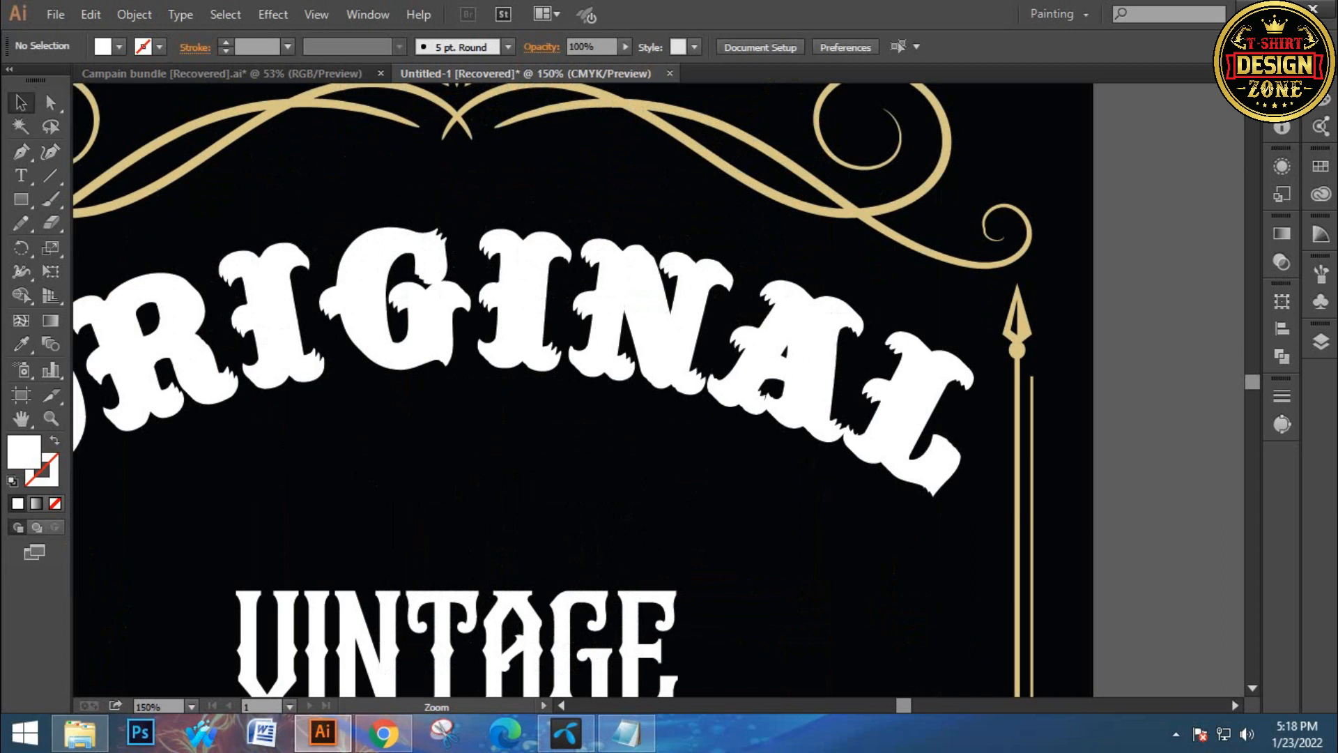
Zoom in on the ORIGINAL lettering, give the topmost copy a black fill, and delete it
ctrl+click(641, 321)
ctrl+click(641, 321)
mouse_move(645, 331)
mouse_down()
mouse_move(595, 230)
mouse_move(646, 327)
mouse_move(466, 138)
mouse_up()
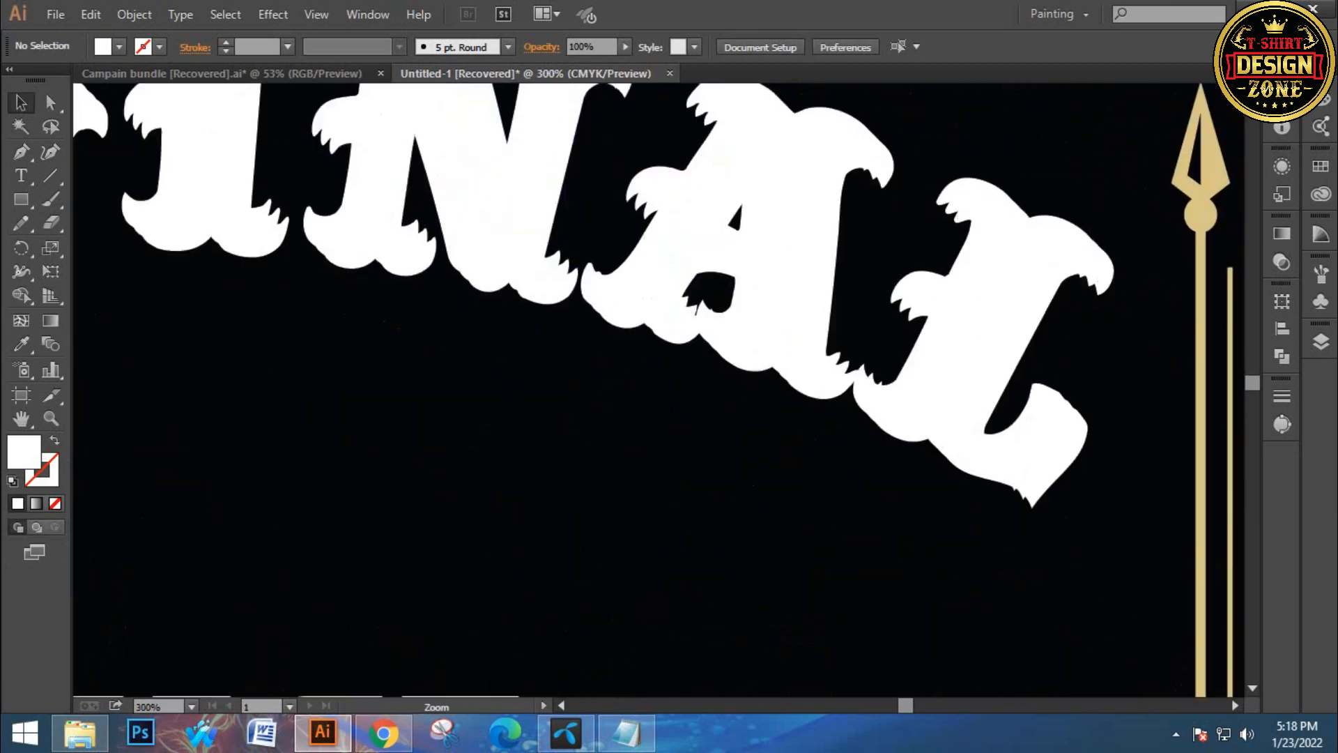
ctrl+click(840, 418)
ctrl+click(839, 419)
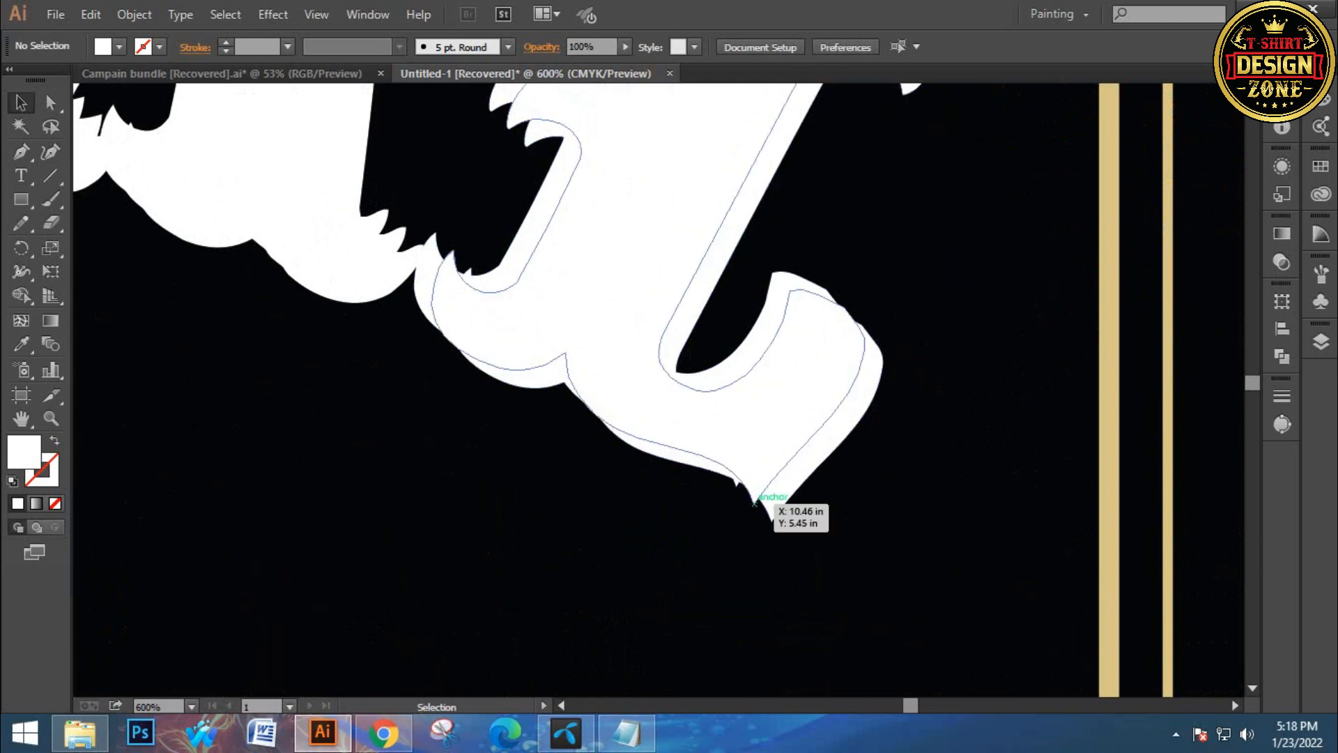
click(748, 486)
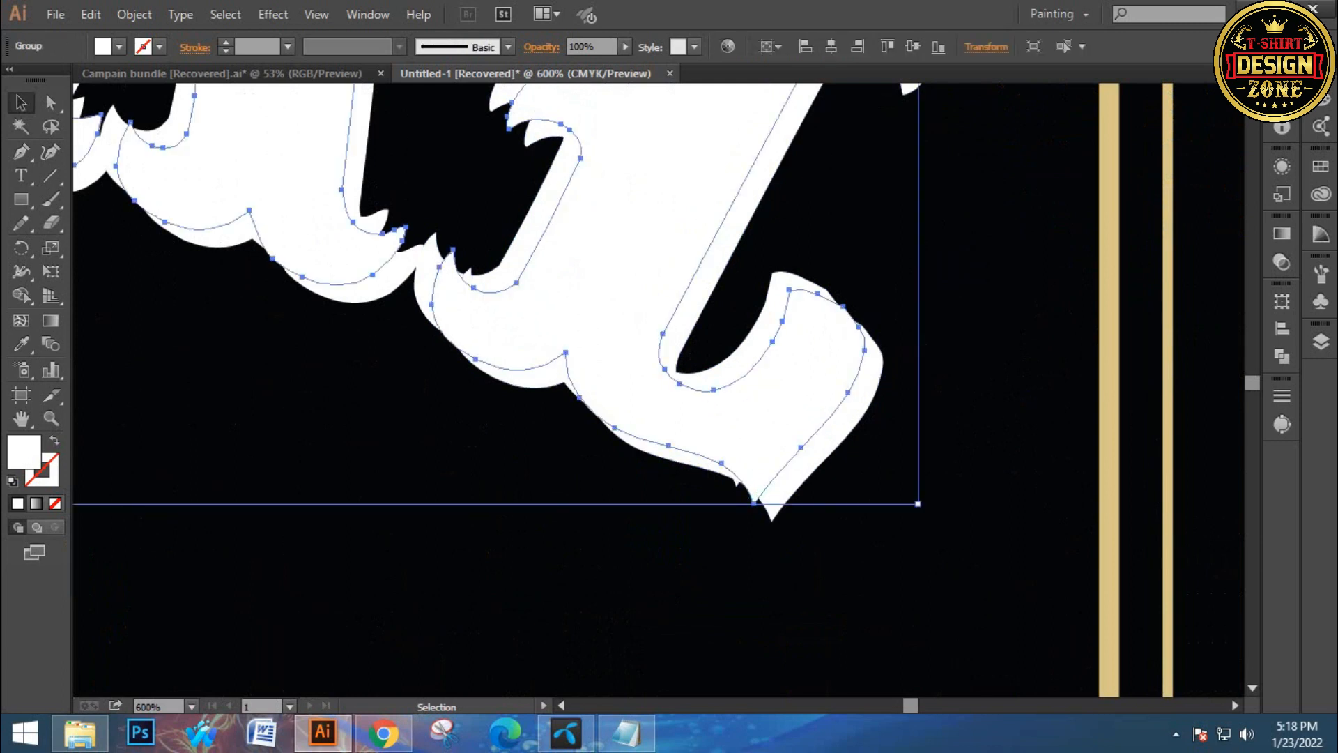
double_click(24, 453)
drag(488, 353, 428, 435)
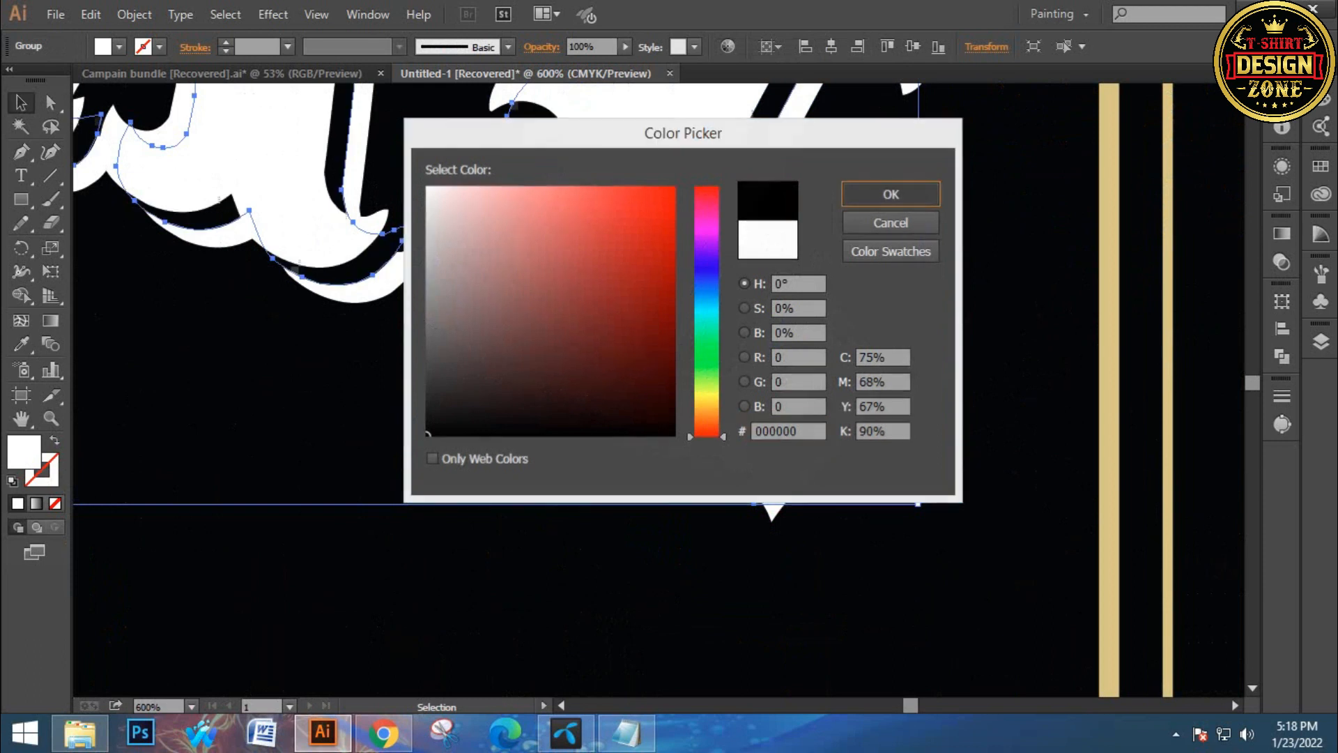
click(891, 194)
key(Delete)
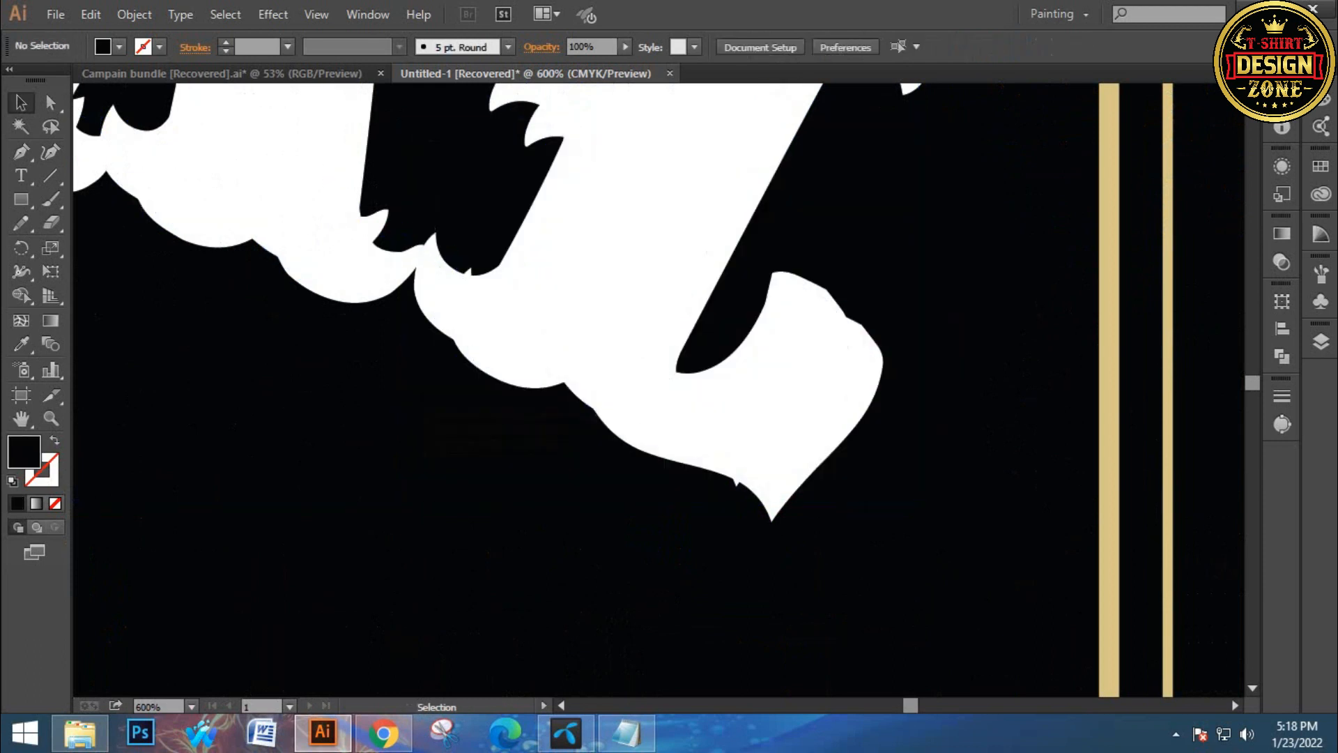
Make an opacity mask on the ORIGINAL copy with Clip off, pasting the lettering in front inside the mask
click(648, 293)
click(1281, 262)
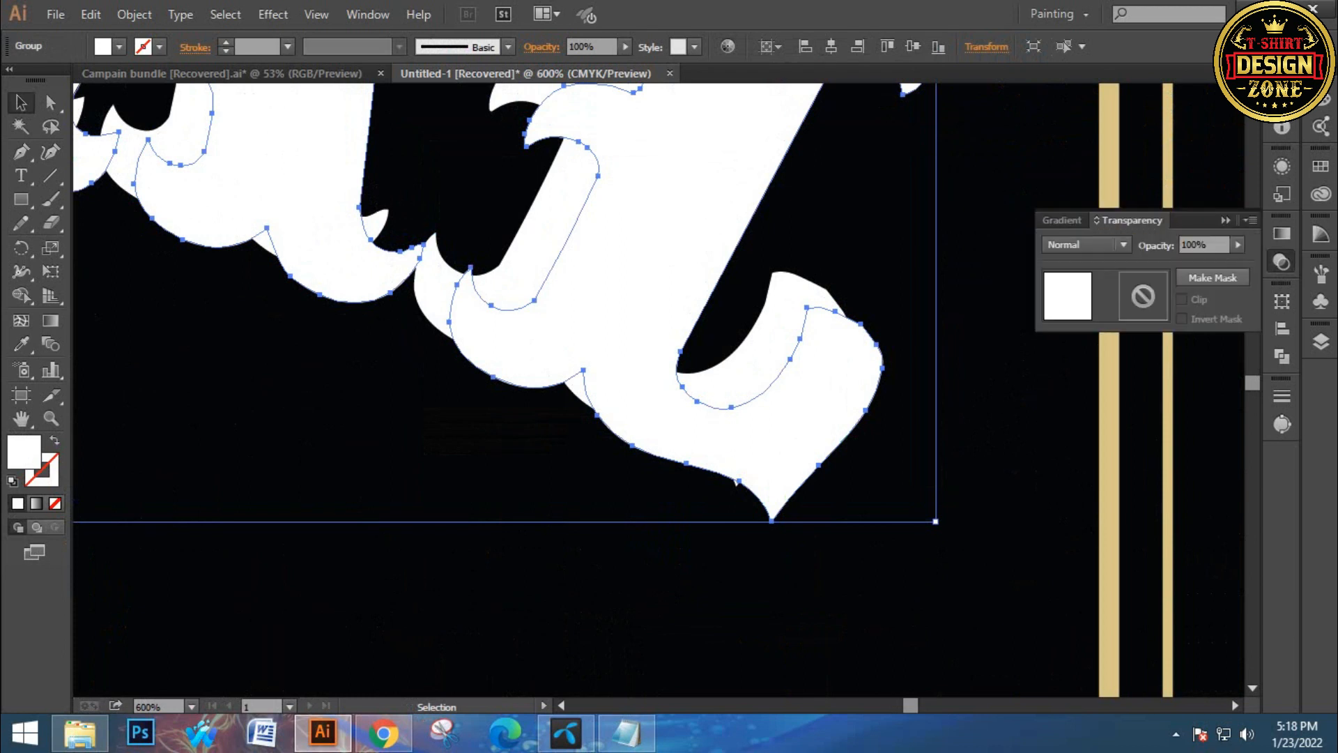
click(1213, 277)
click(1183, 299)
click(1144, 296)
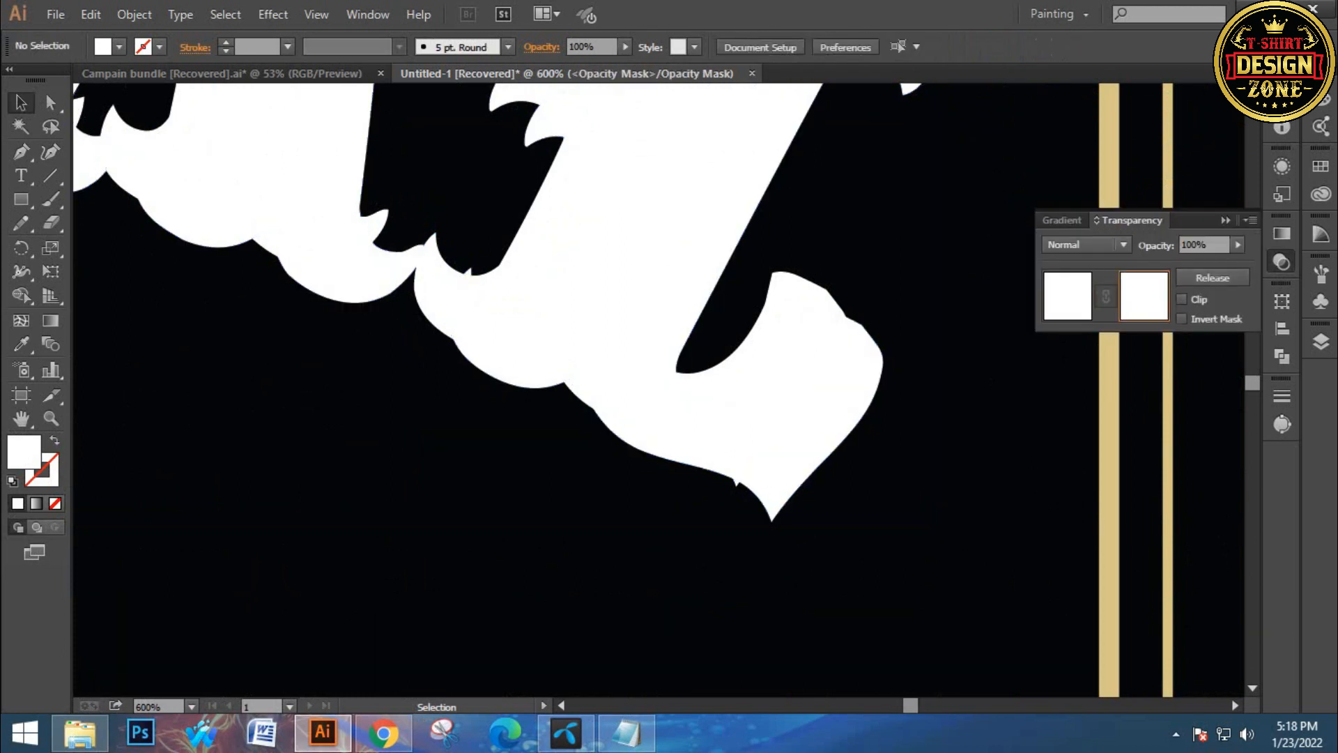
key(ctrl+f)
click(1067, 296)
key(ctrl+shift+a)
key(ctrl+0)
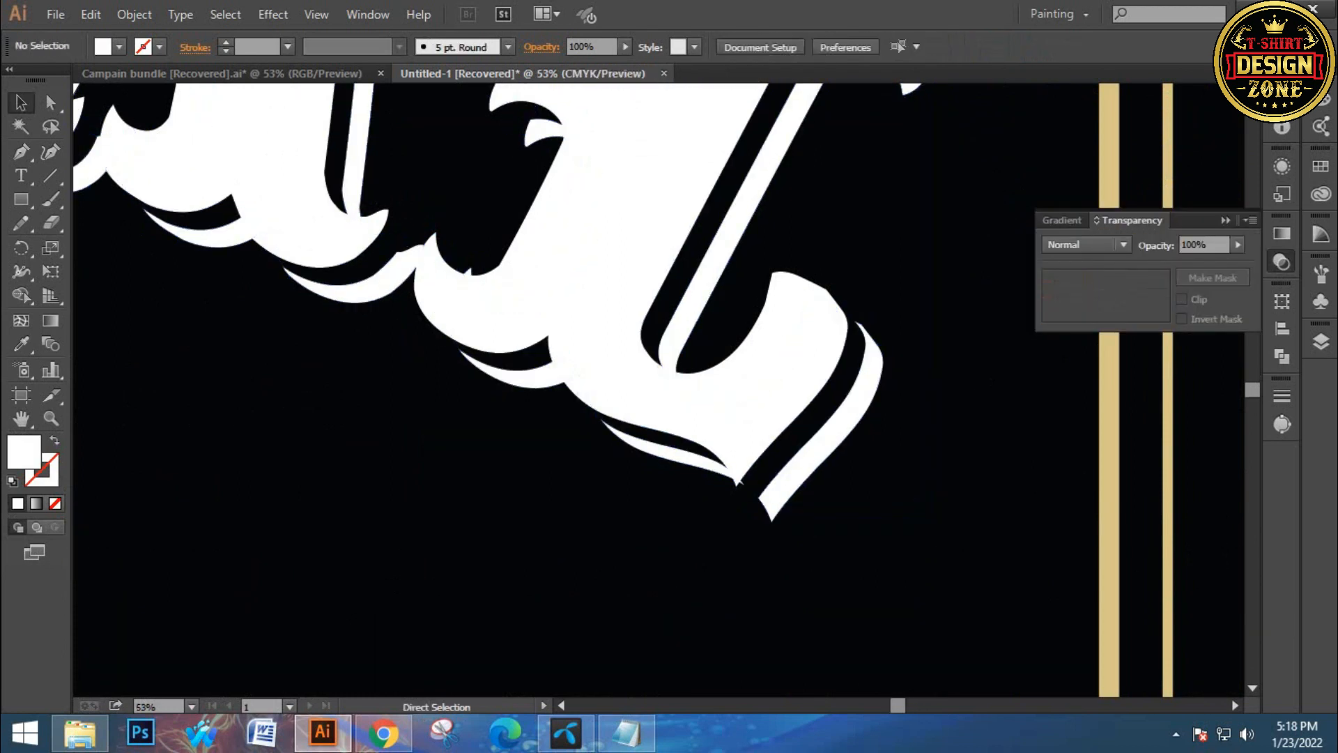
Zoom in on the ORIGINAL title to inspect the layered shadow effect
ctrl+click(655, 352)
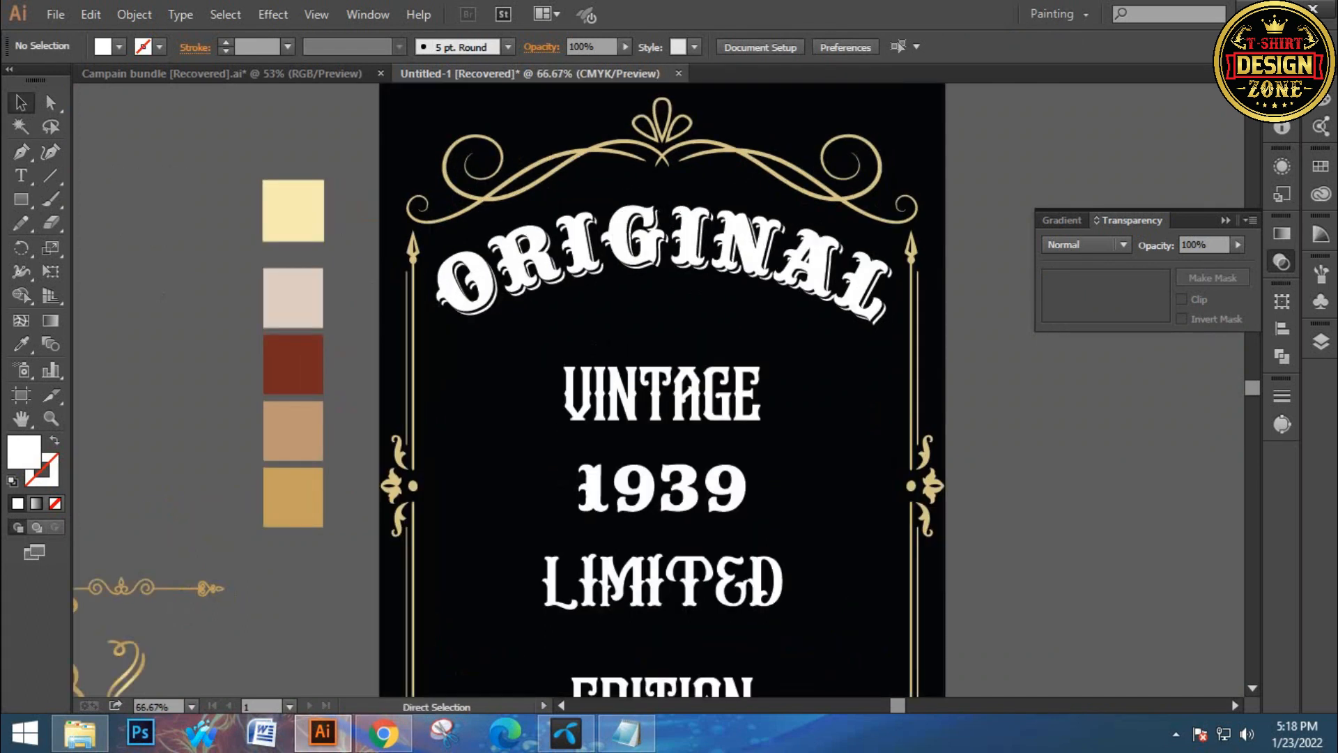
ctrl+click(649, 313)
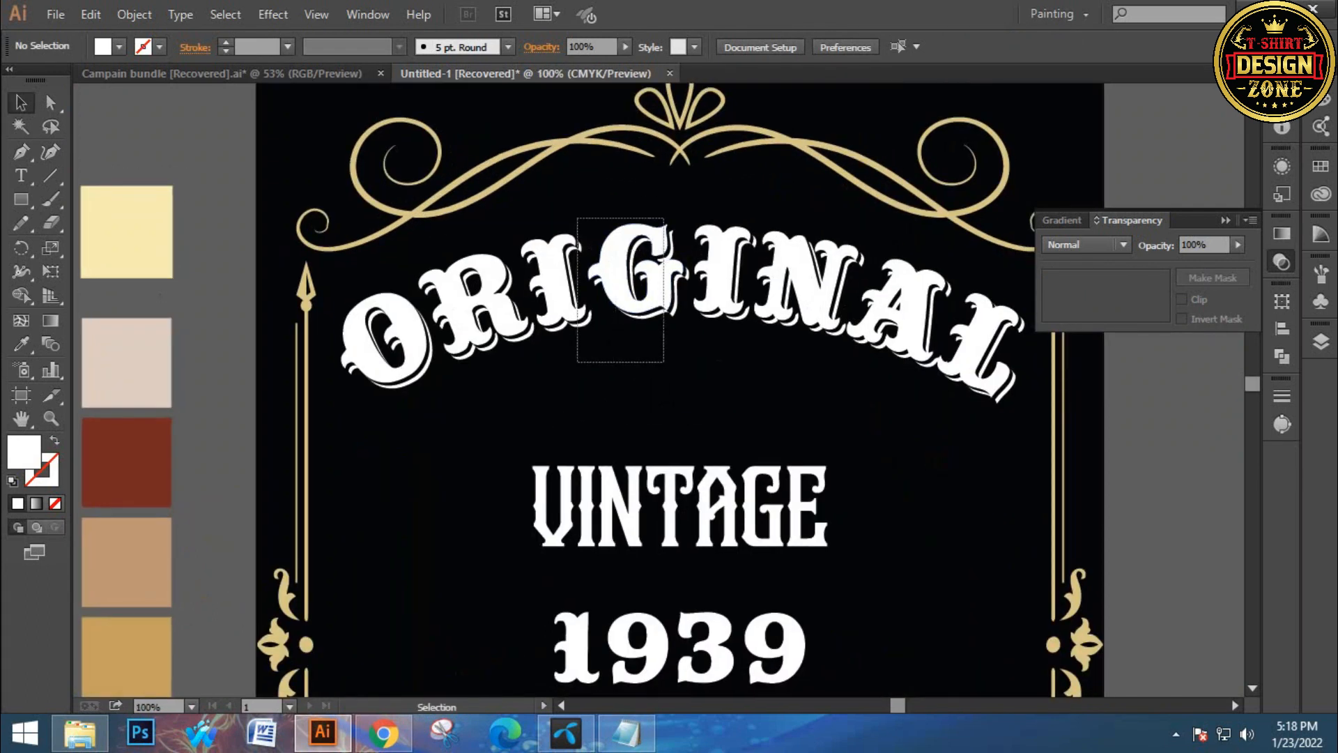
click(620, 279)
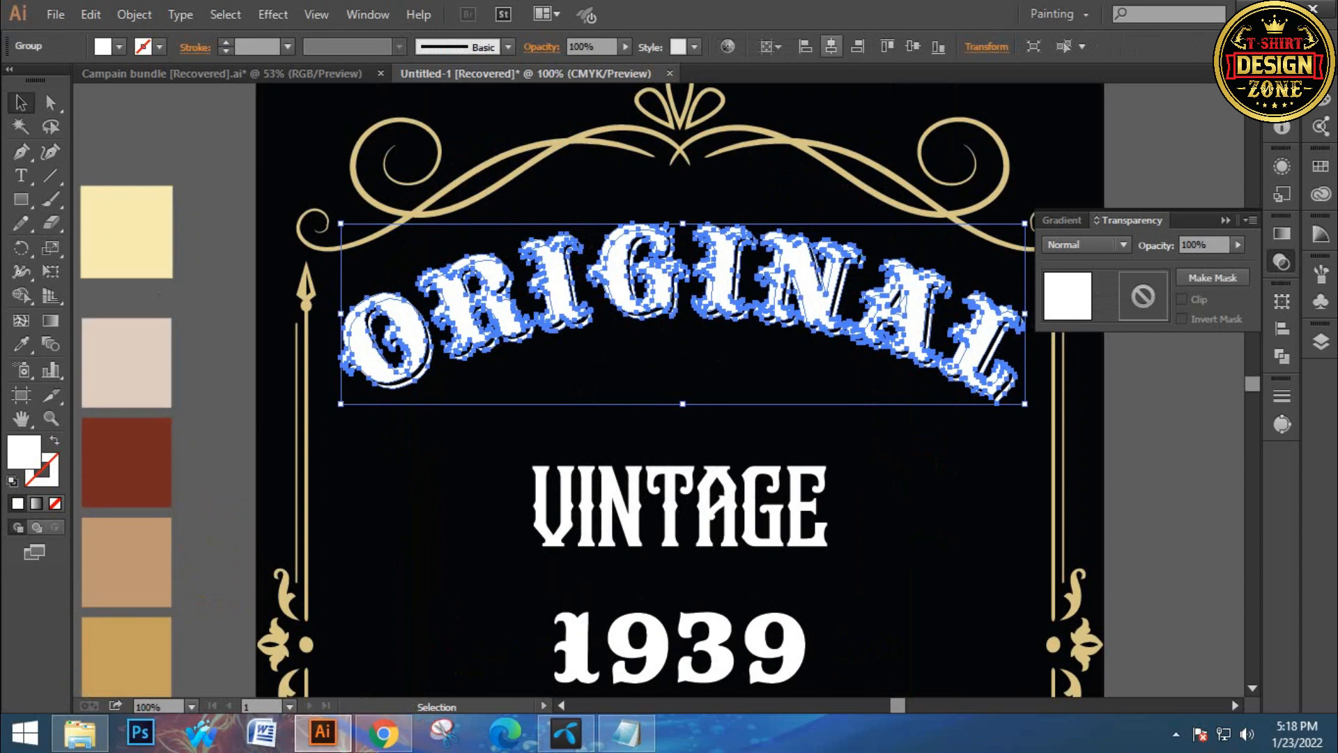
key(ctrl+shift+a)
key(ctrl+0)
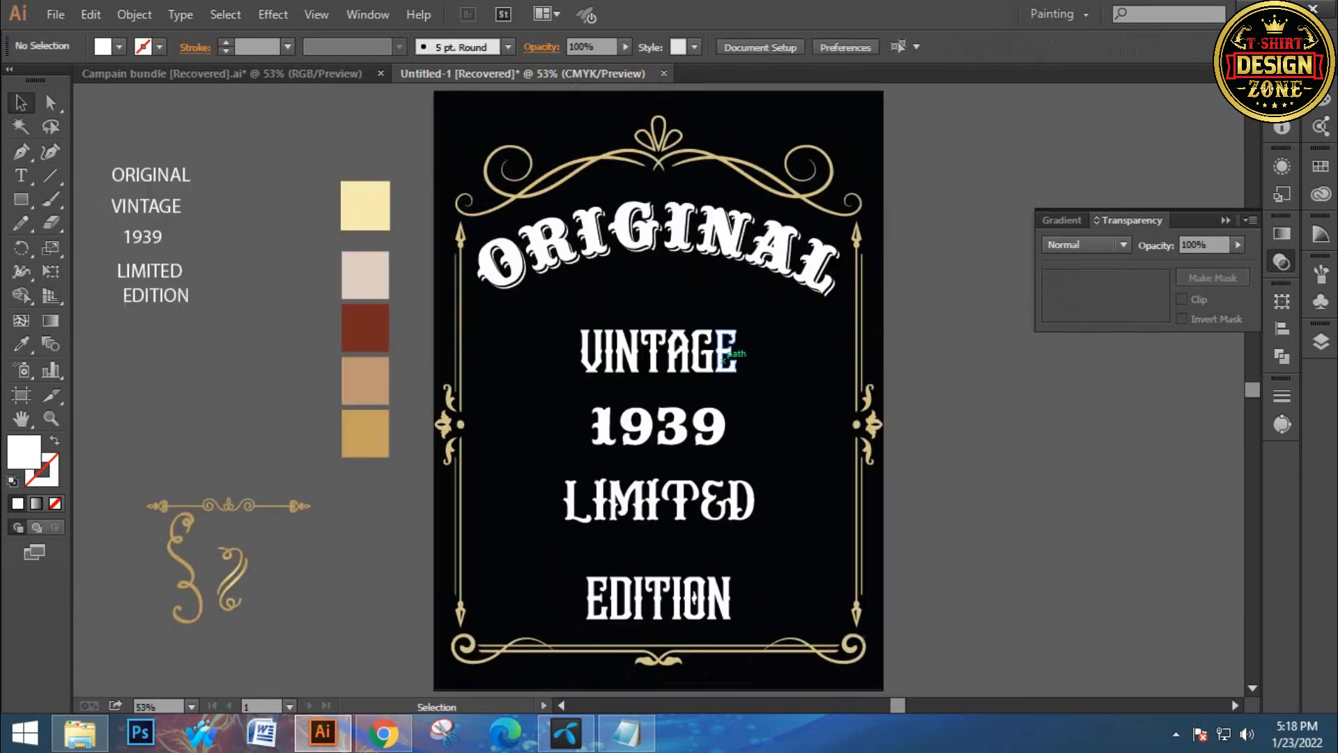
Nudge the VINTAGE line up three steps
ctrl+click(708, 362)
ctrl+click(707, 362)
drag(558, 363, 575, 297)
drag(482, 245, 751, 461)
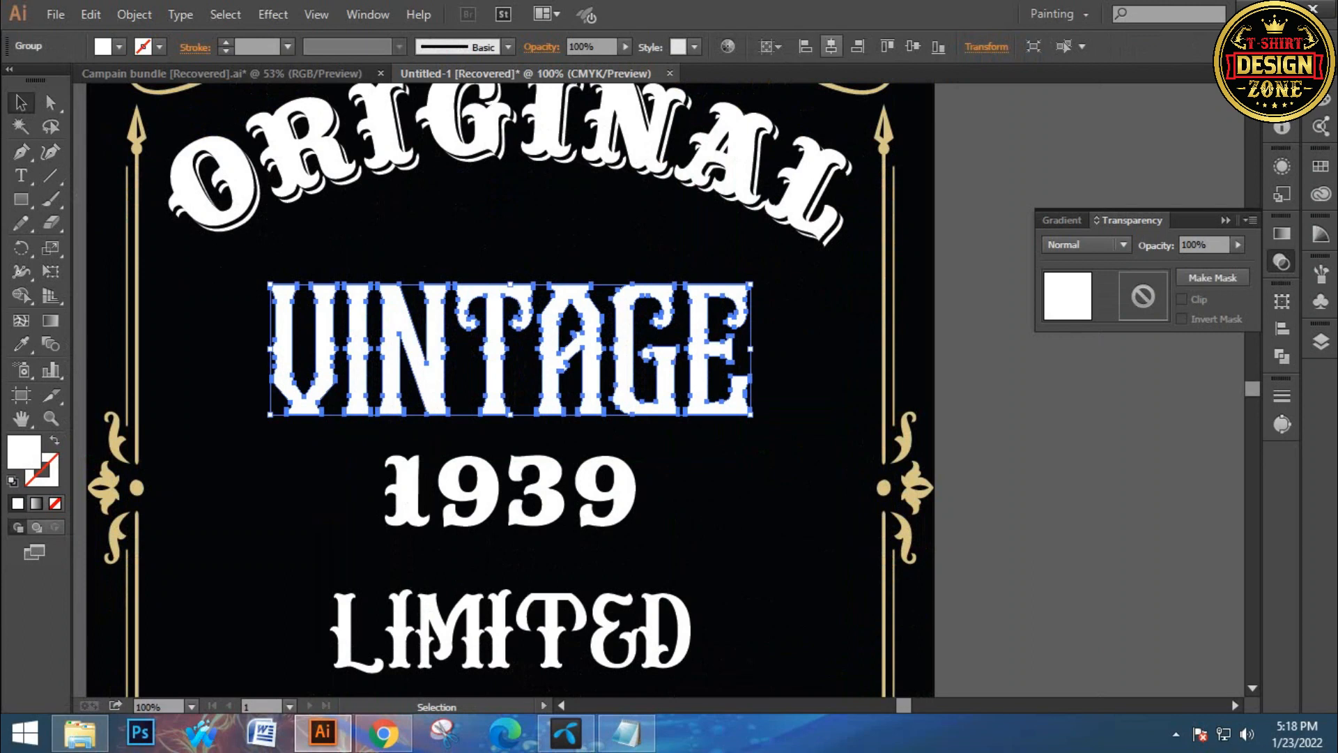
key(Up)
key(Up)
key(Up)
key(Up)
key(Up)
key(Up)
key(Up)
key(Up)
key(Up)
key(Up)
key(Up)
key(Up)
key(Up)
key(Up)
key(Up)
key(Up)
key(Up)
key(Up)
key(Up)
key(Up)
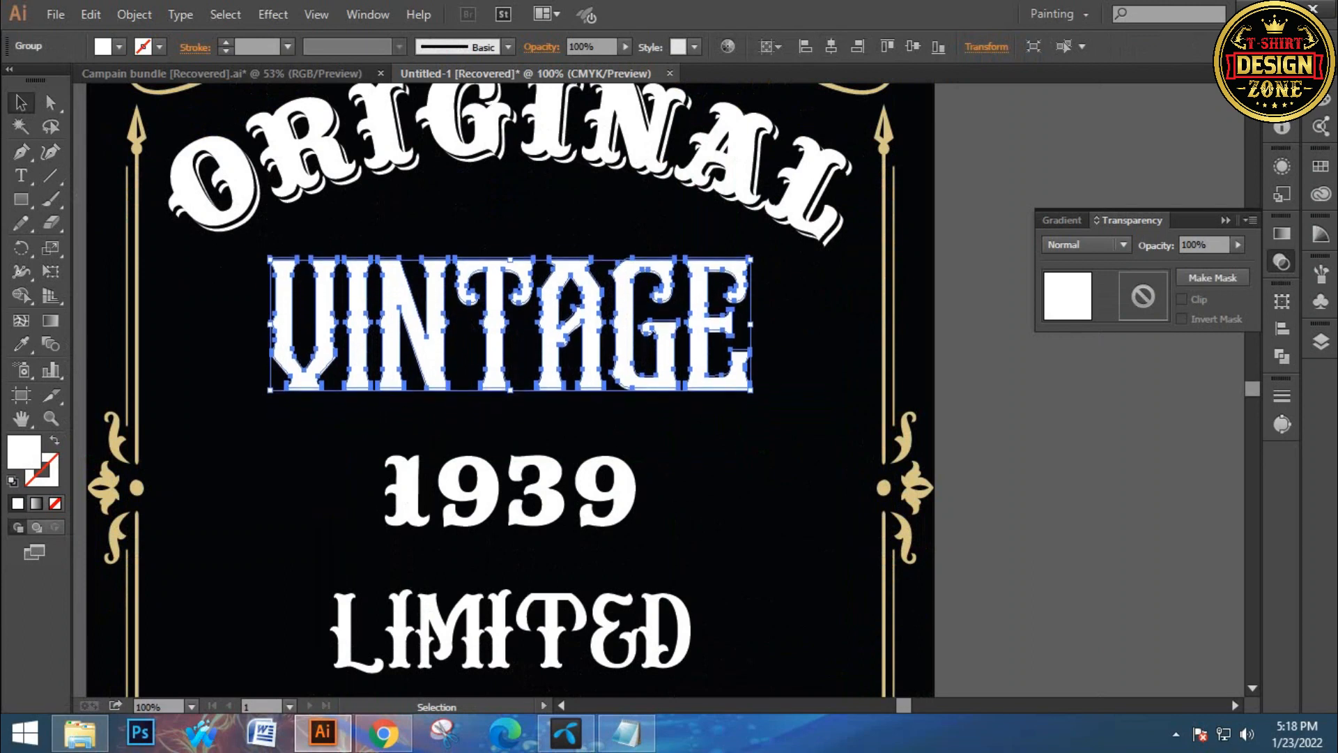
key(ctrl+shift+a)
key(ctrl+0)
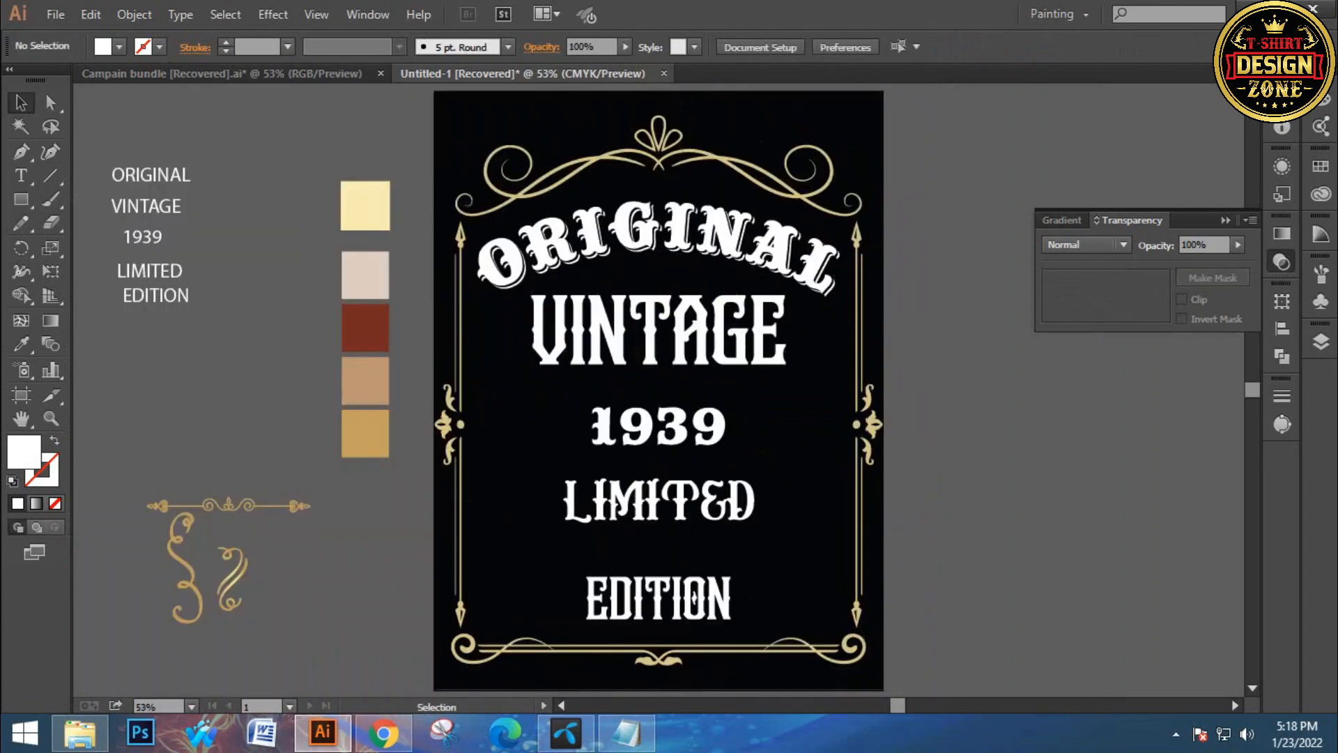
Enlarge the 1939 line from its corner and center it horizontally on the artboard
key(ctrl+1)
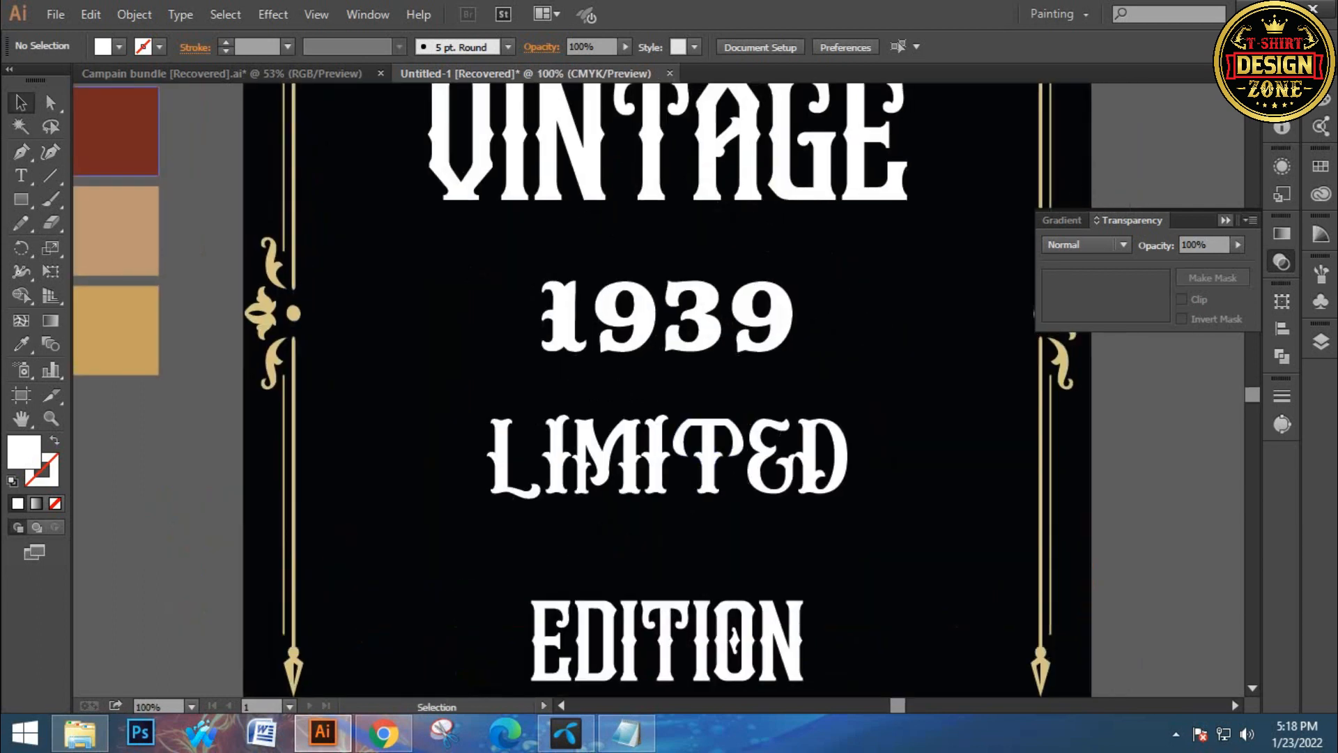
click(1225, 220)
click(706, 324)
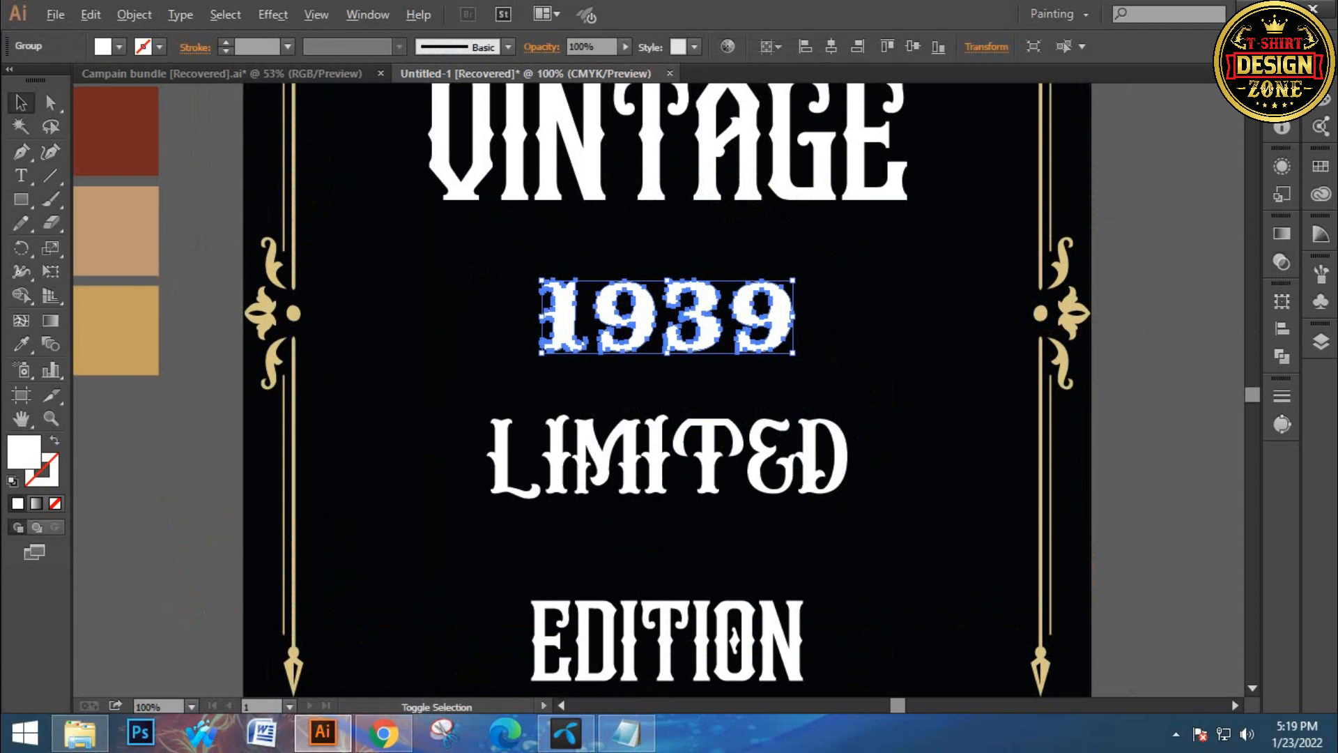
drag(793, 353, 875, 377)
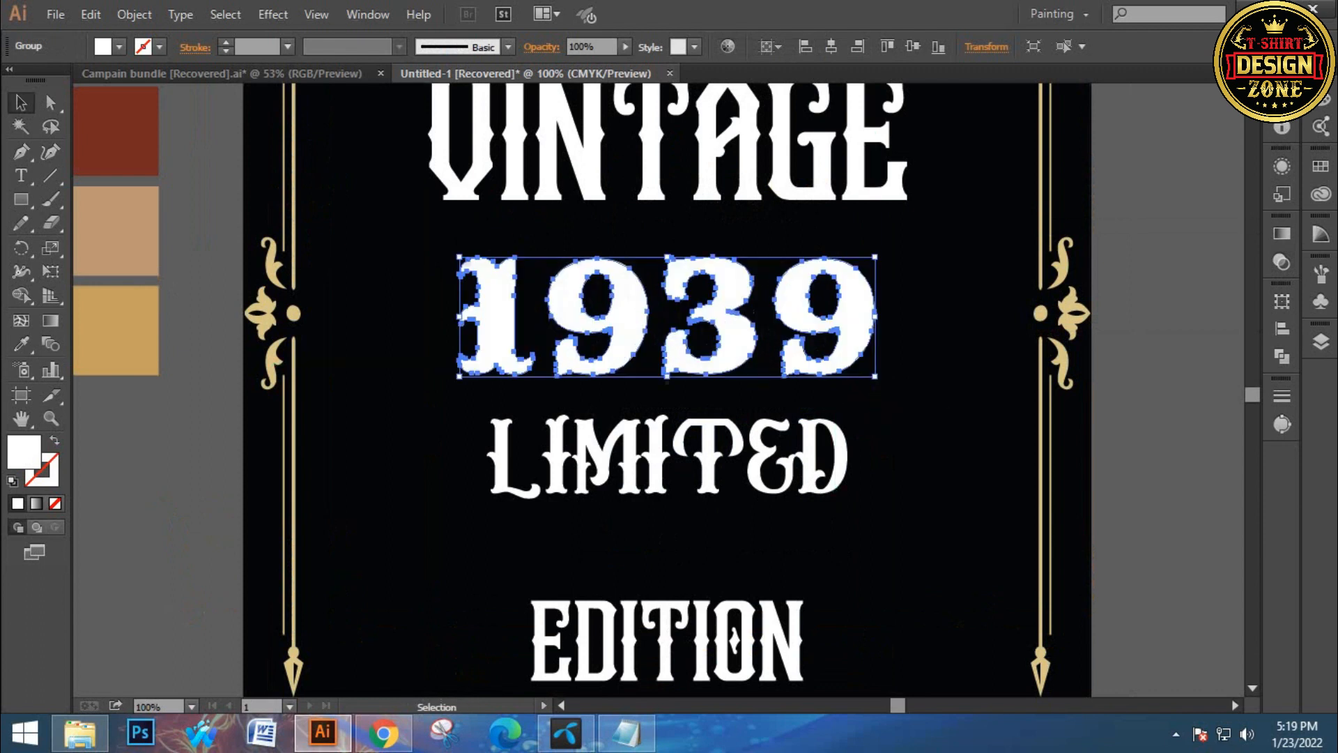
click(832, 48)
Move the LIMITED and EDITION lines down to space out the text stack
drag(772, 449, 723, 464)
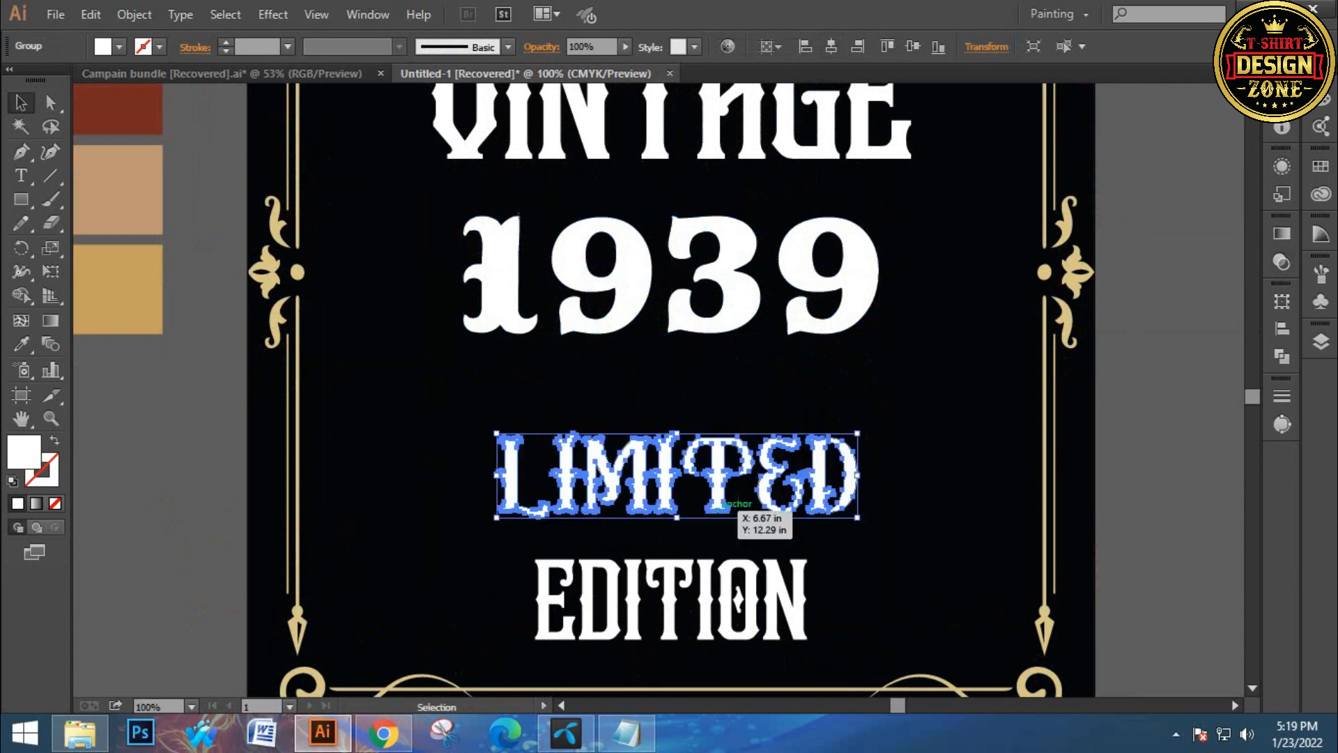
click(725, 566)
shift+click(619, 467)
drag(648, 487, 652, 513)
click(643, 404)
ctrl+click(643, 370)
drag(643, 370, 632, 406)
key(ctrl+minus)
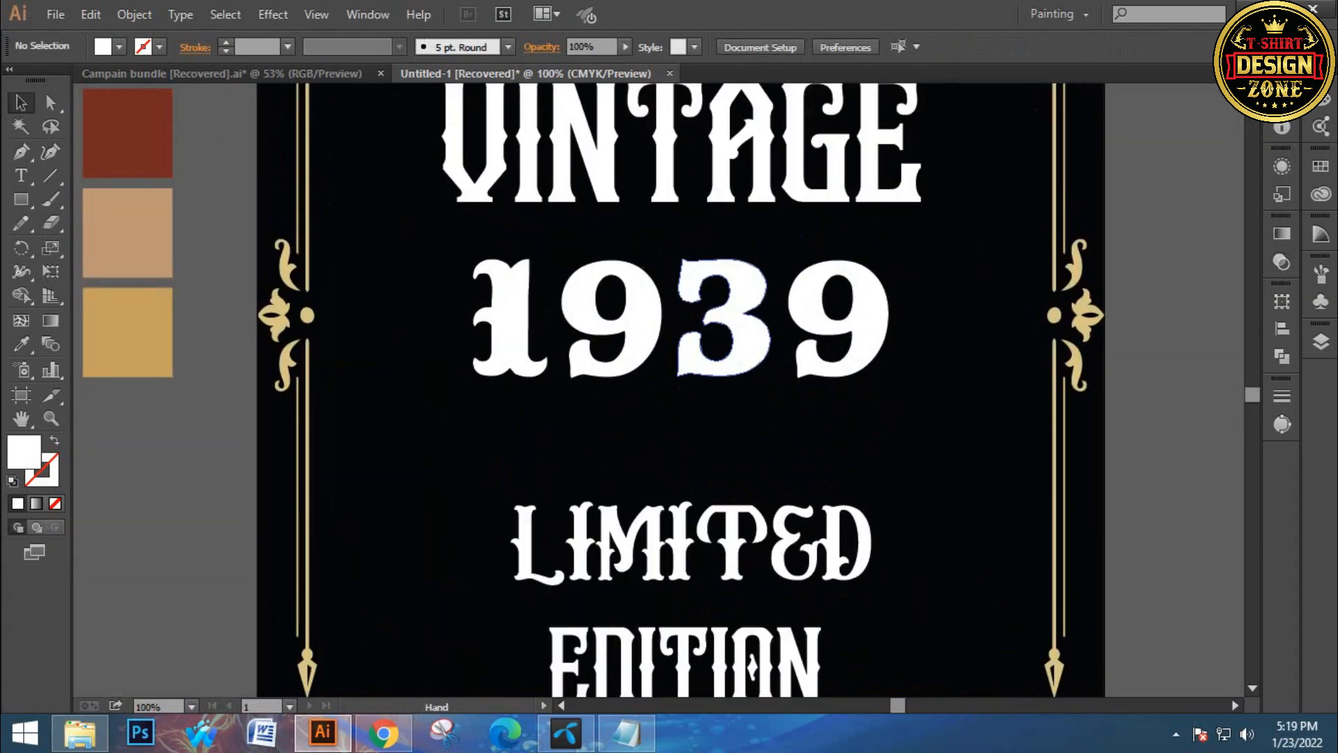
Draw a stroke-only rectangle around 1939 and align it centered with the number
drag(21, 199, 21, 200)
drag(447, 244, 981, 412)
key(shift+x)
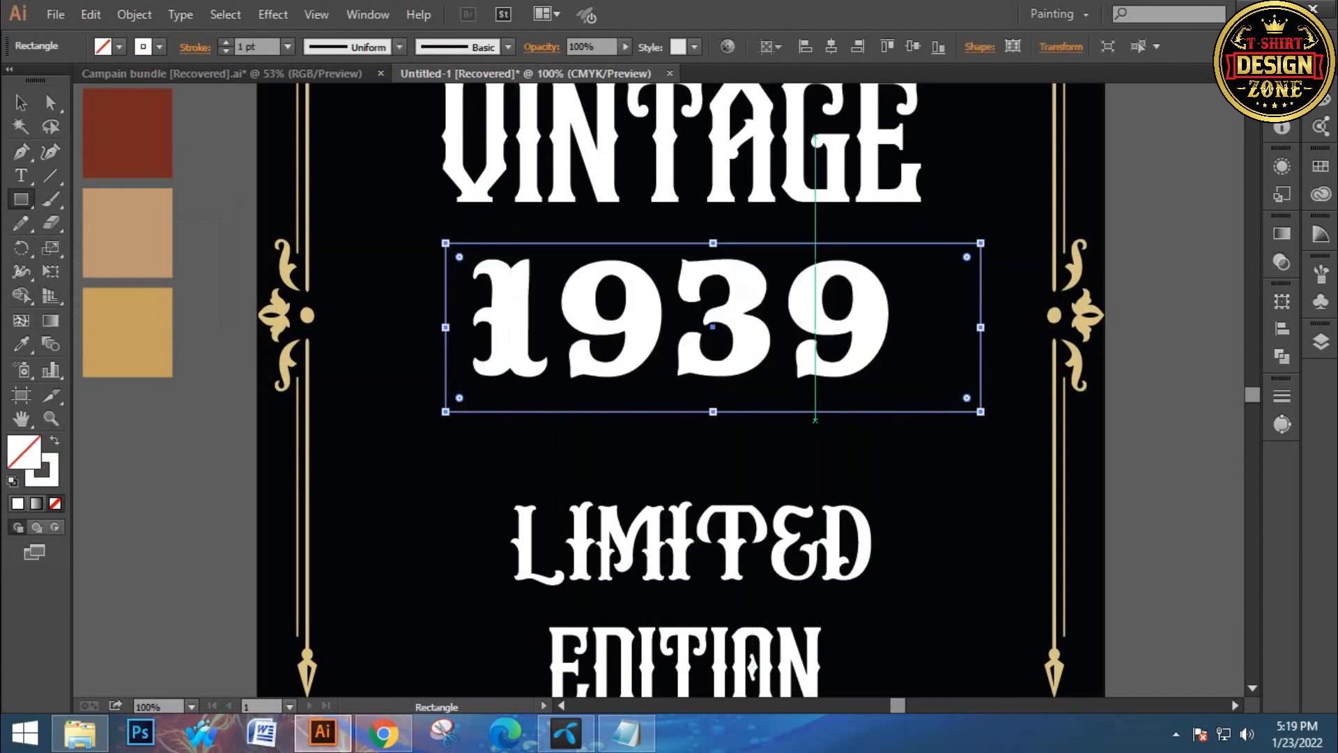
click(831, 46)
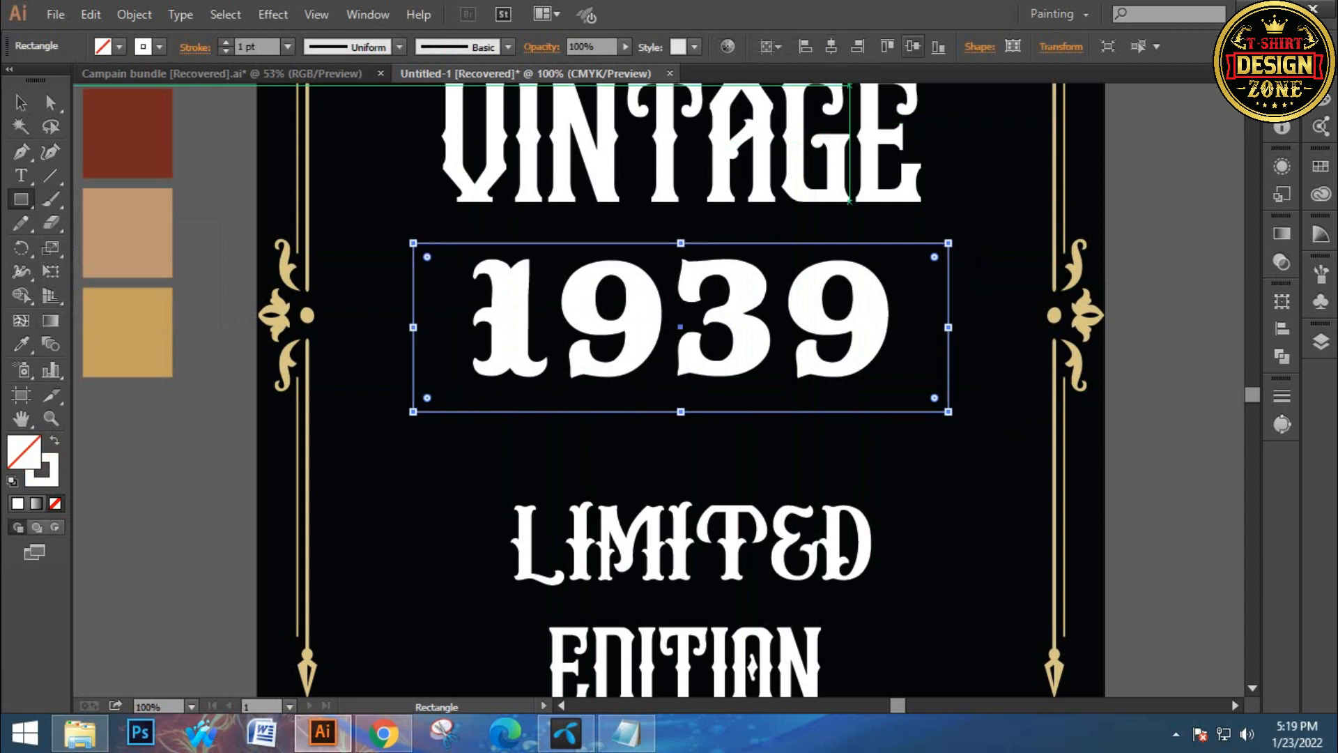
click(913, 46)
key(v)
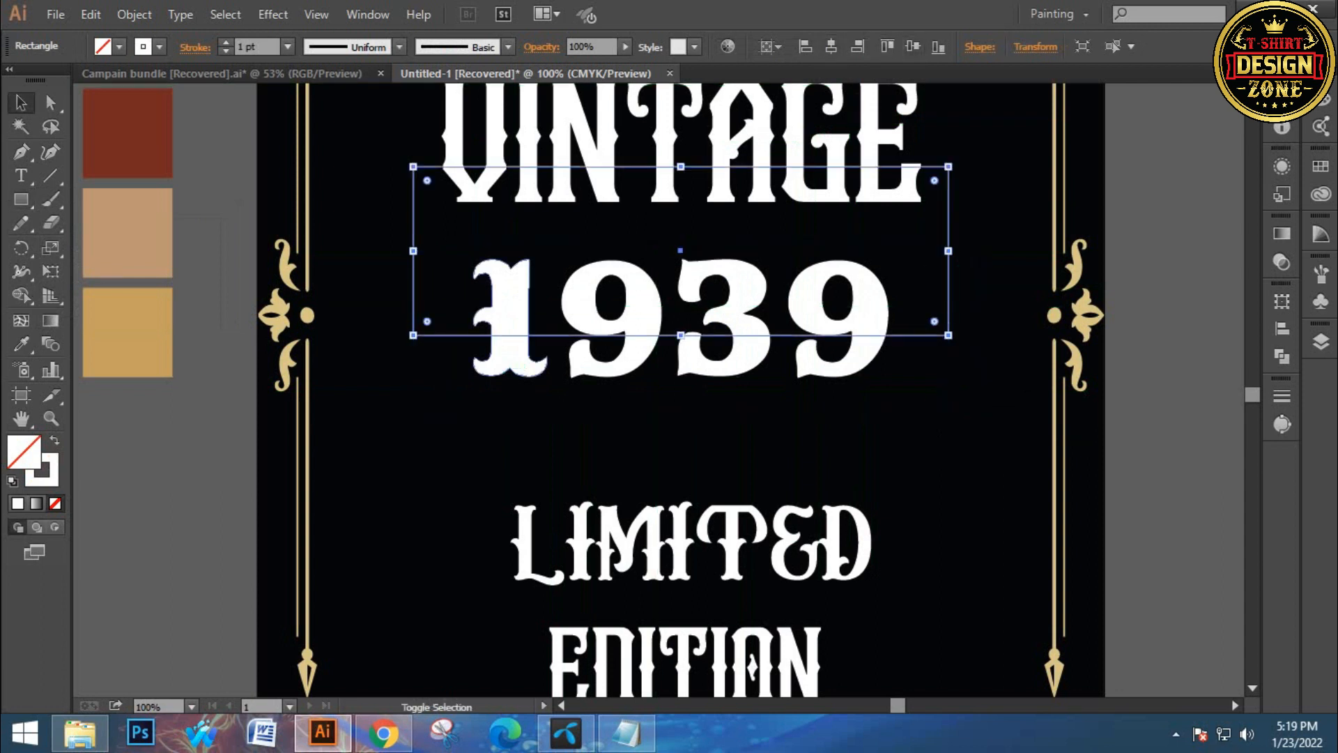
shift+click(514, 366)
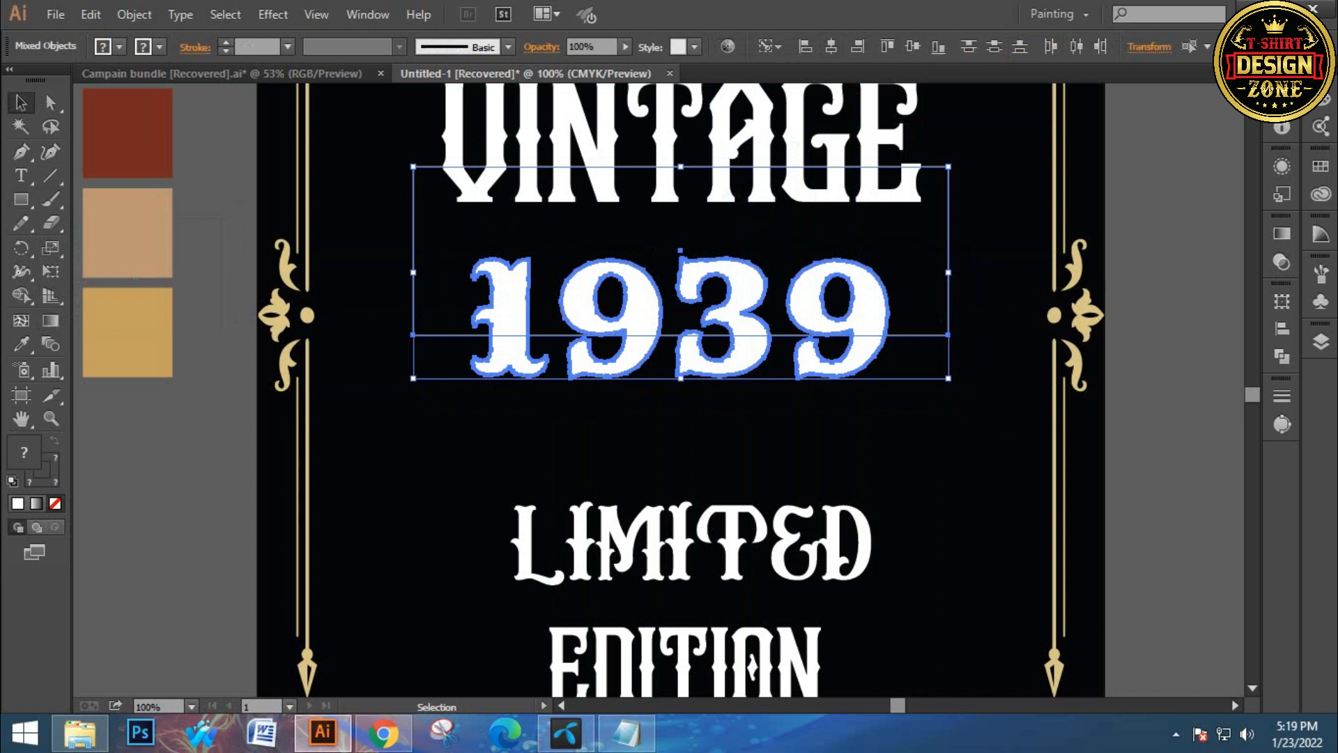
click(912, 46)
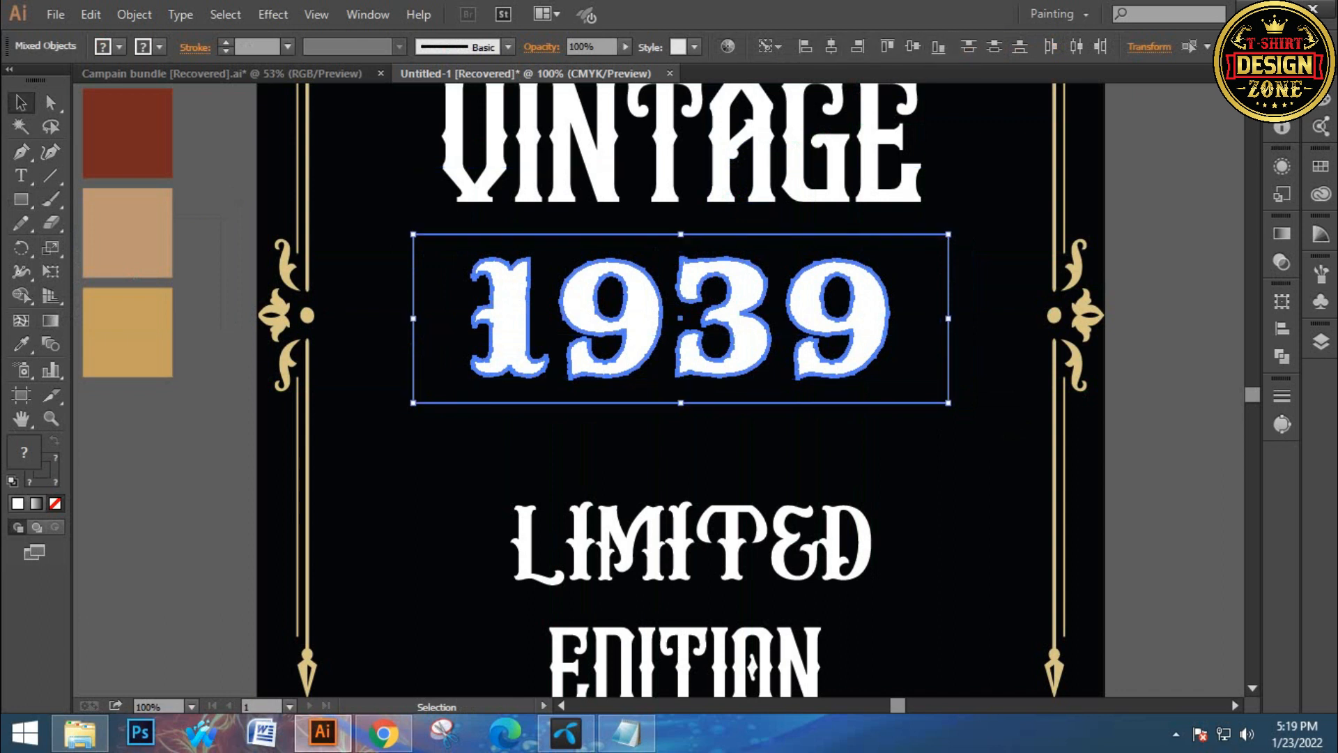
Set the rectangle's stroke weight to 9 pt
click(669, 446)
click(600, 402)
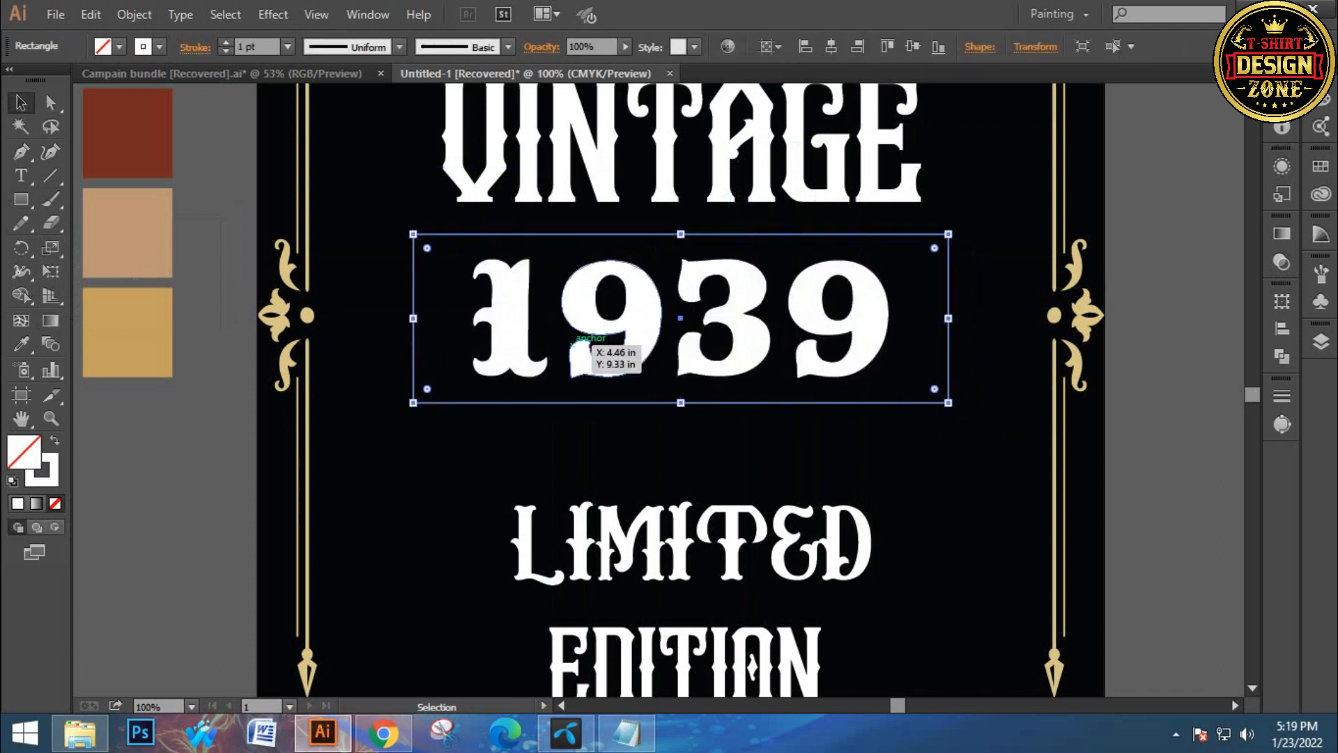
click(225, 42)
click(226, 42)
click(225, 42)
click(226, 42)
click(226, 42)
click(226, 41)
click(226, 42)
click(226, 42)
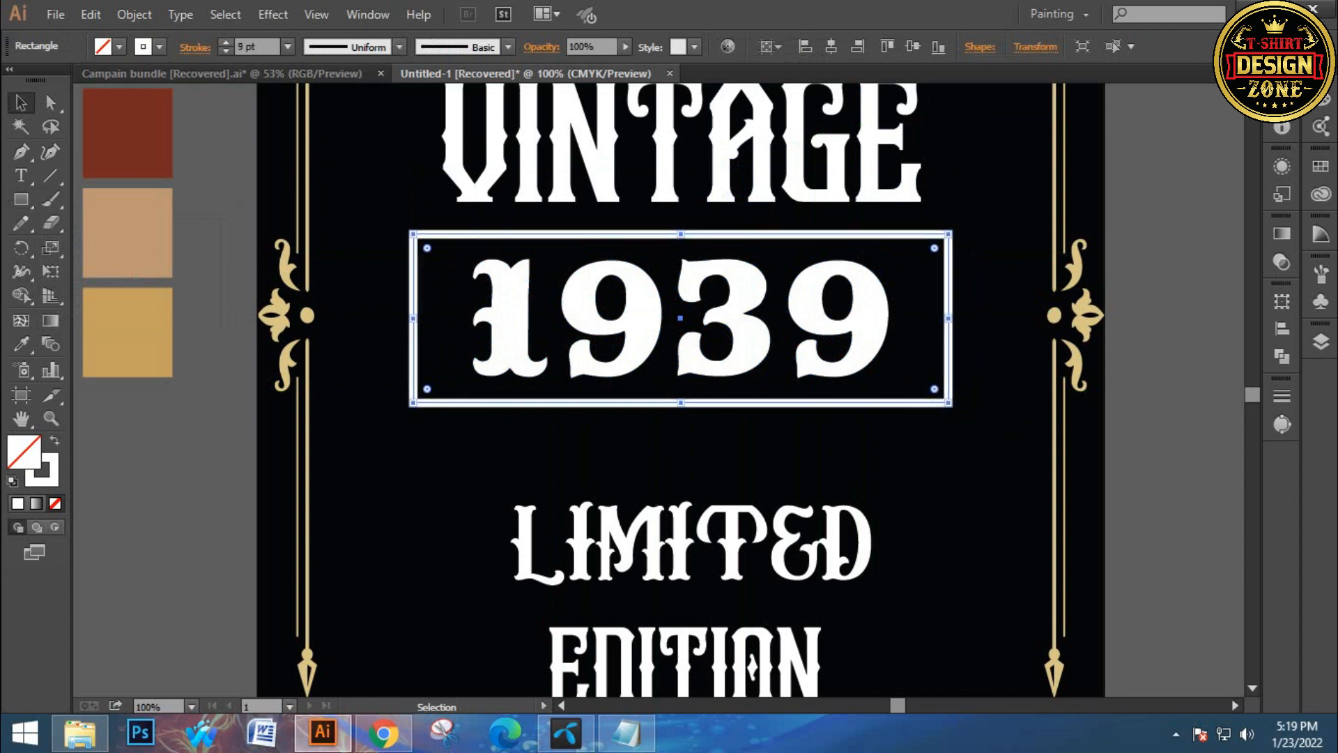
key(ctrl+shift+a)
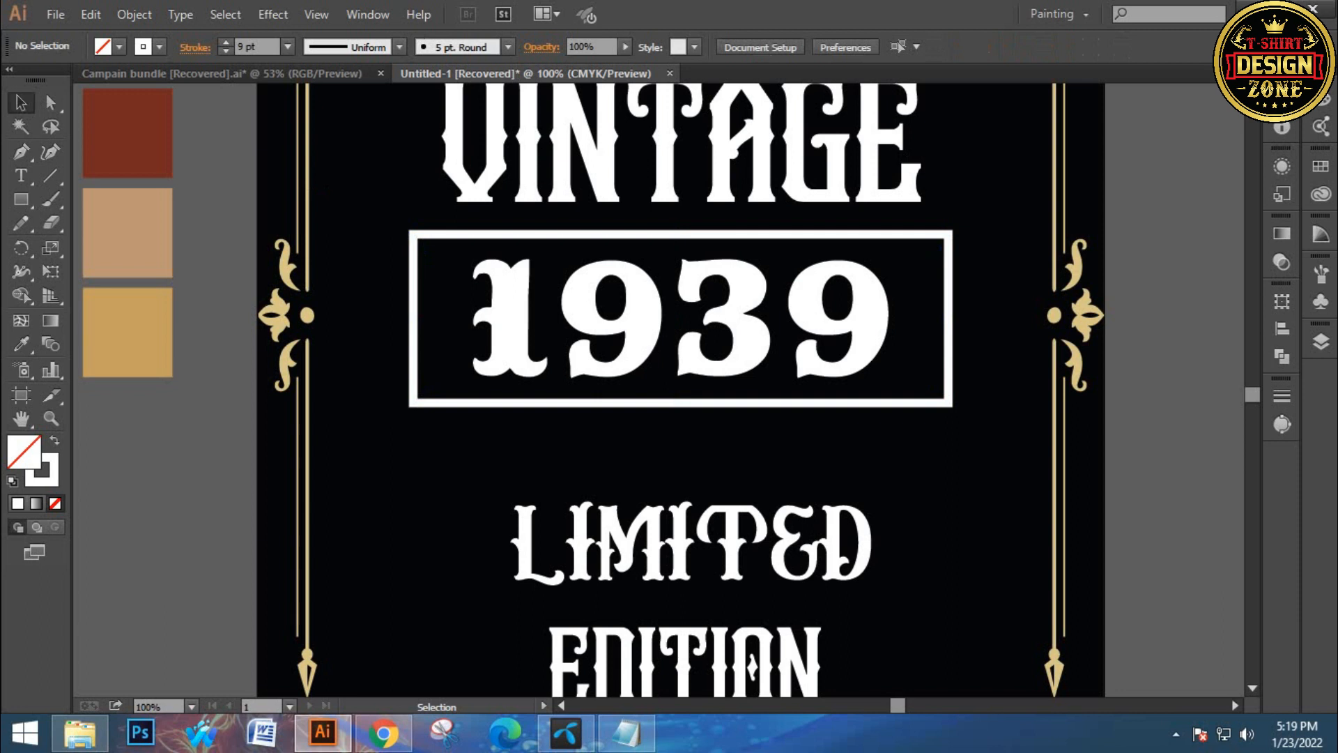
Enlarge the rectangle slightly from its corner and re-center it with 1939 both ways
click(680, 403)
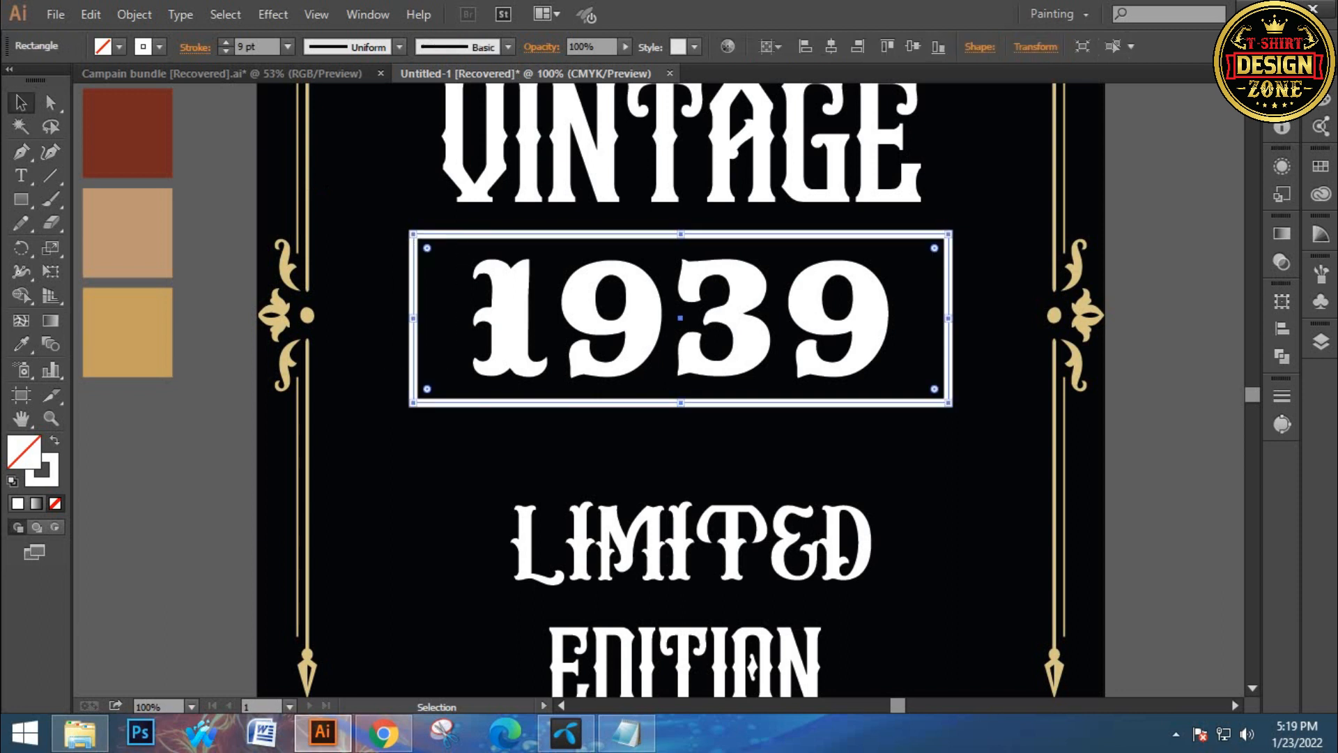
drag(949, 403, 969, 411)
click(931, 443)
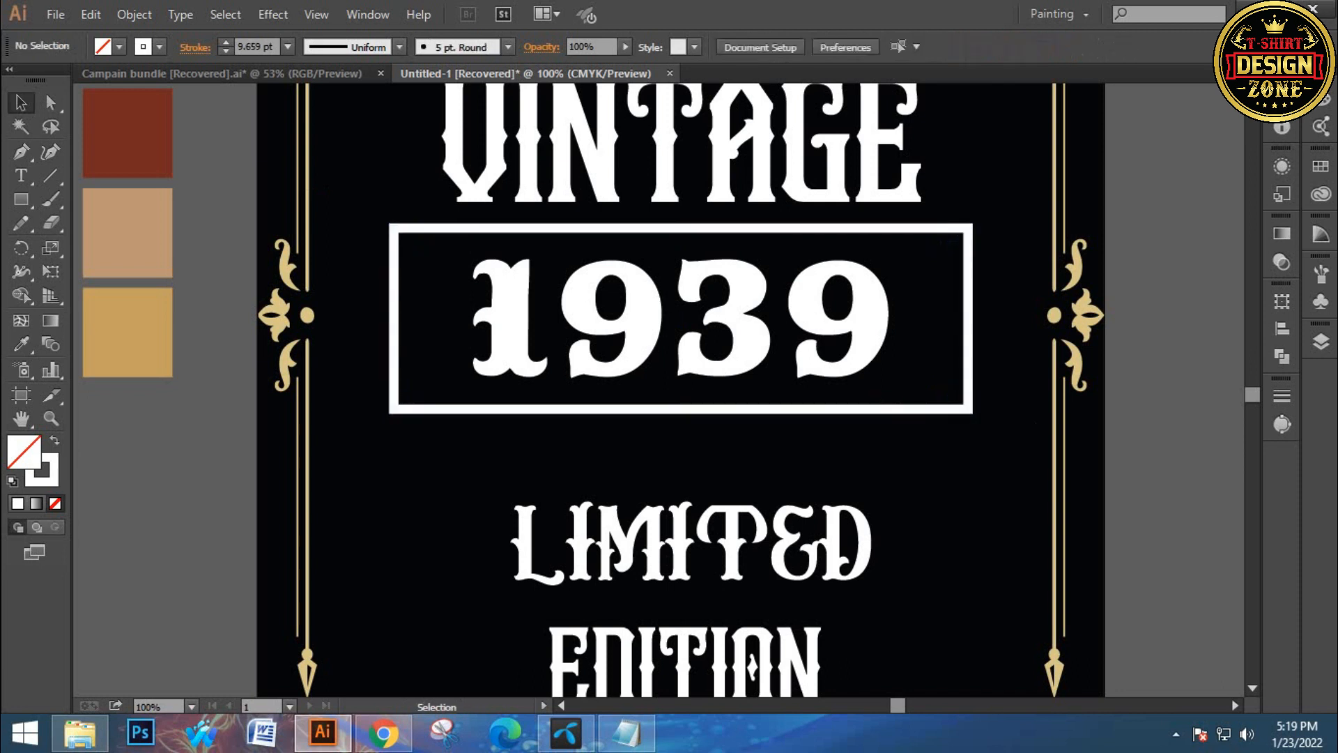
click(927, 410)
shift+click(861, 348)
click(832, 47)
click(913, 47)
click(1003, 446)
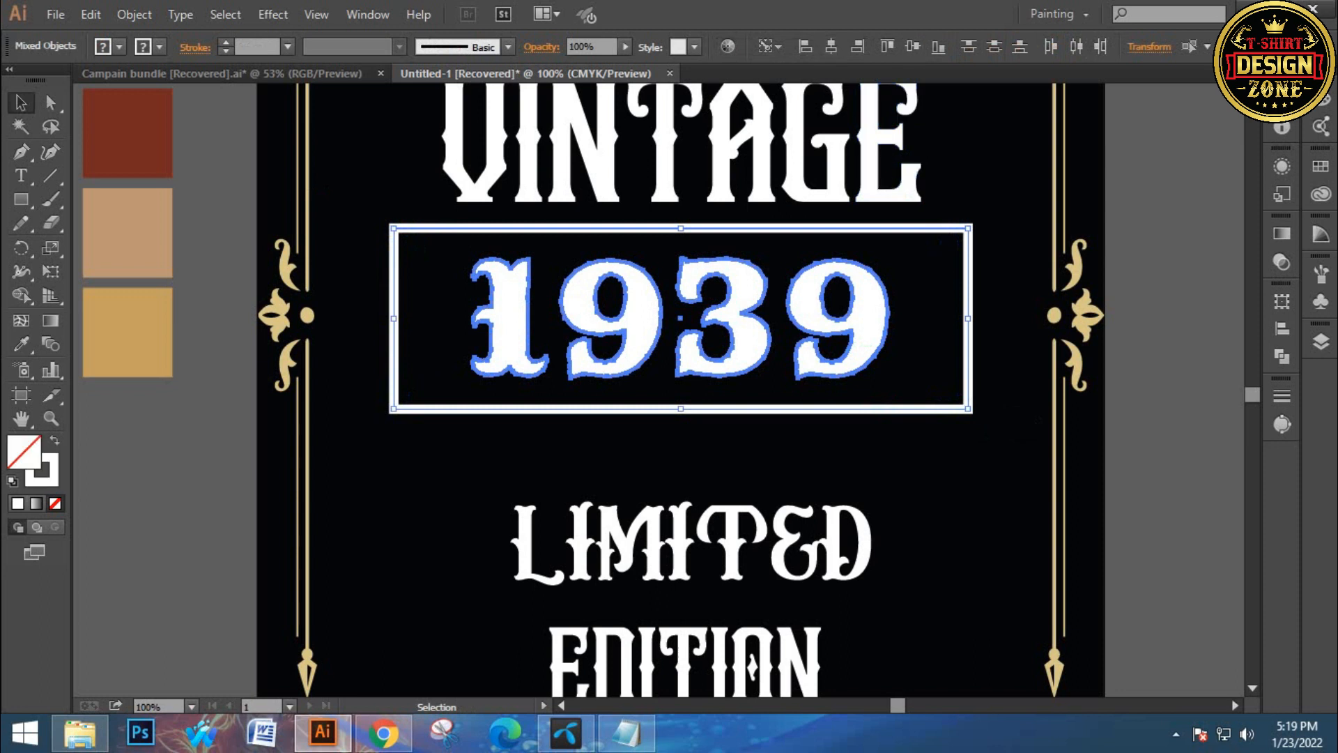
click(968, 320)
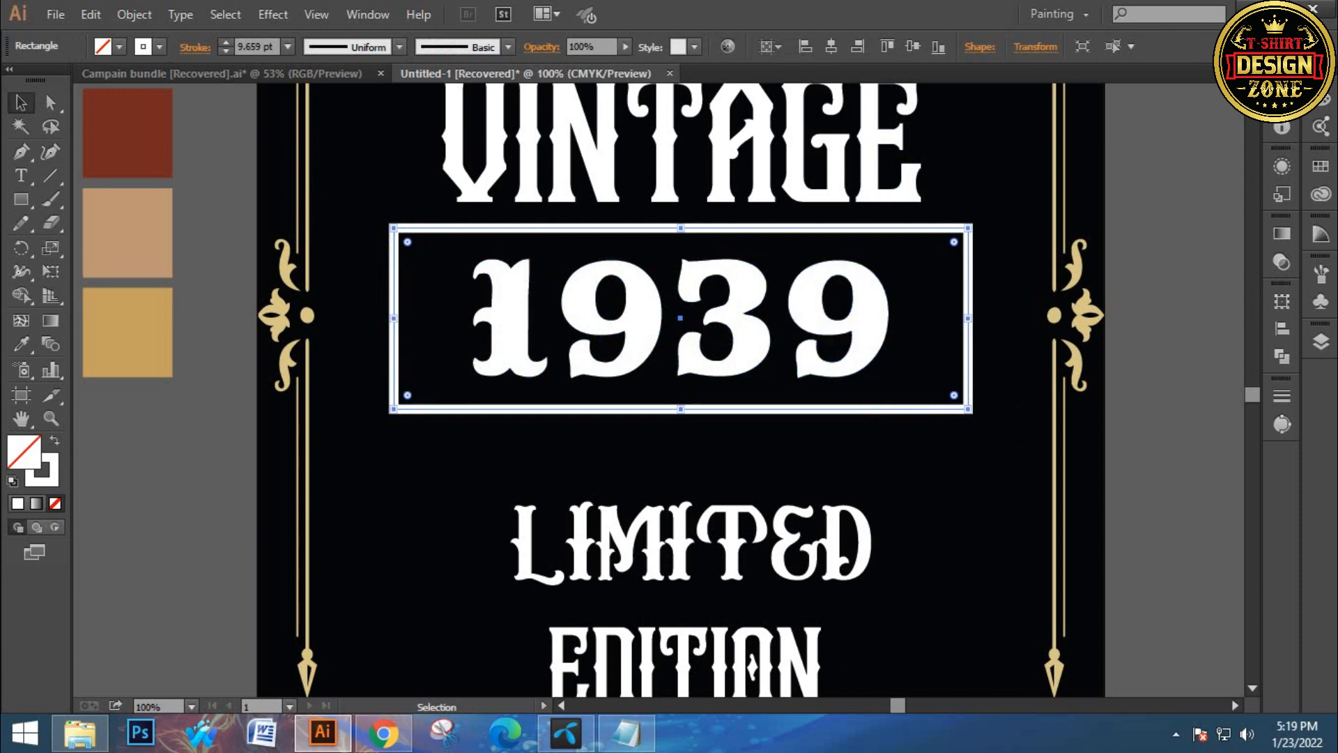
click(357, 289)
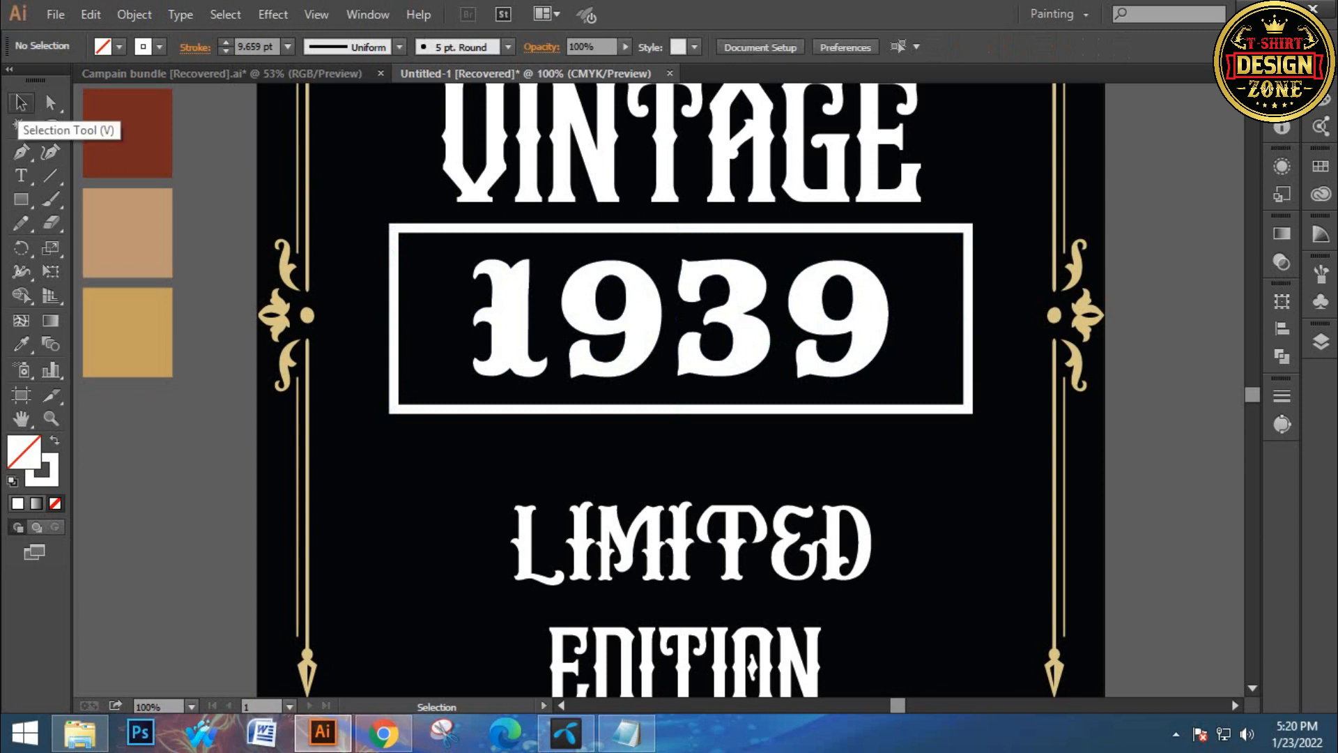
click(21, 103)
click(393, 230)
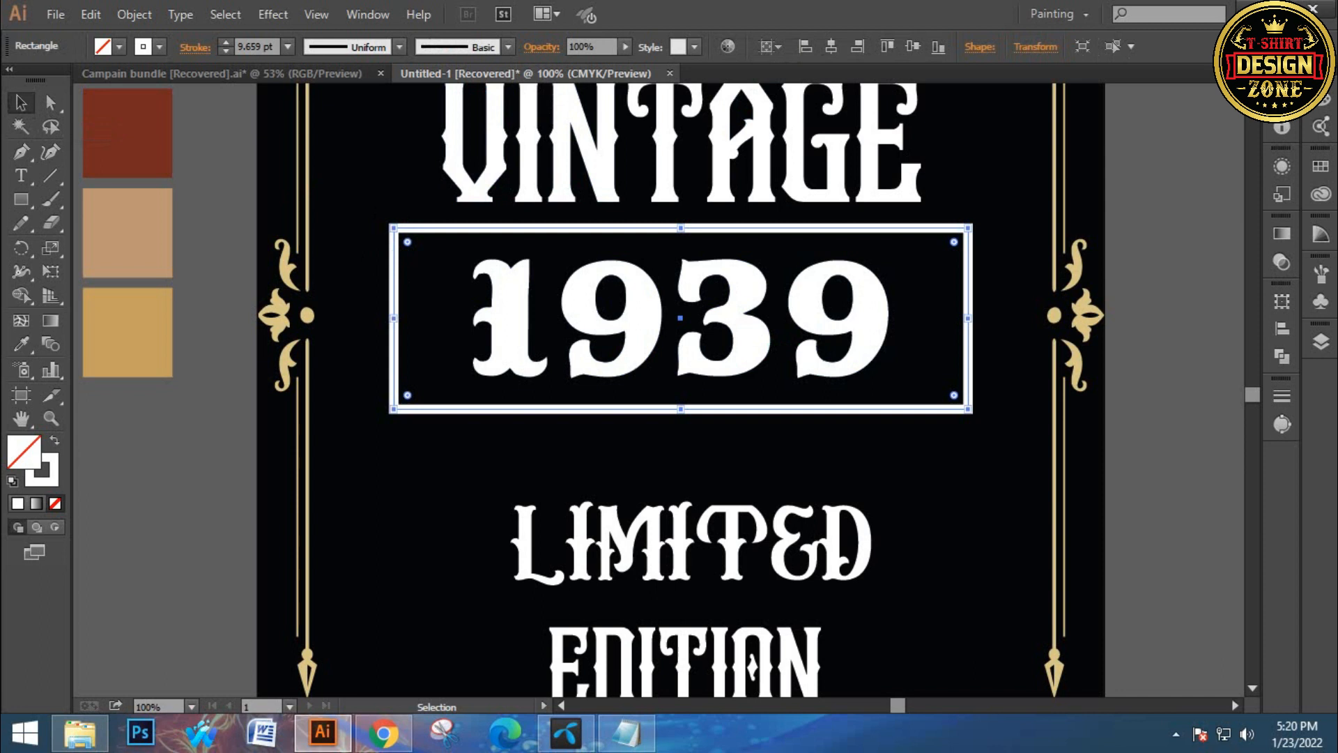
key(ctrl+shift+a)
Try inverted round corners on the 1939 rectangle, raising the corner radius, and undo the last radius change
click(394, 232)
click(50, 103)
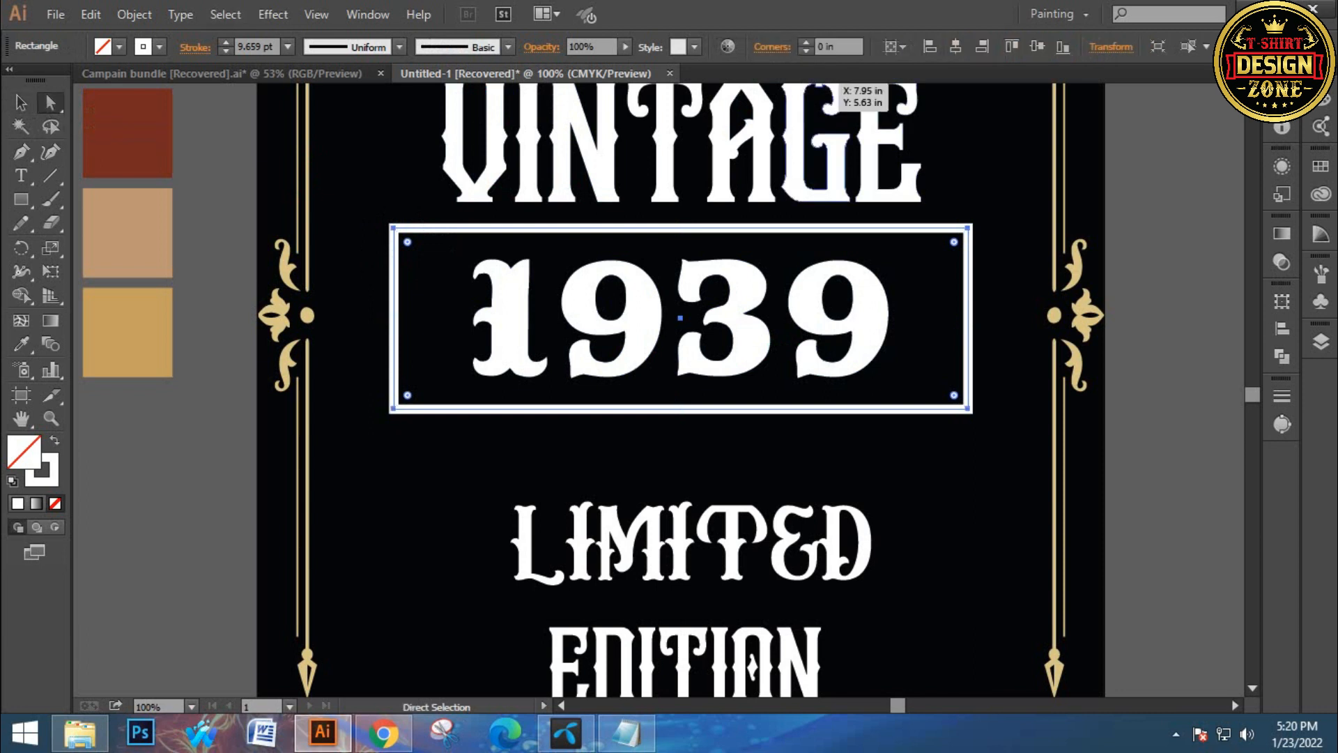
click(773, 47)
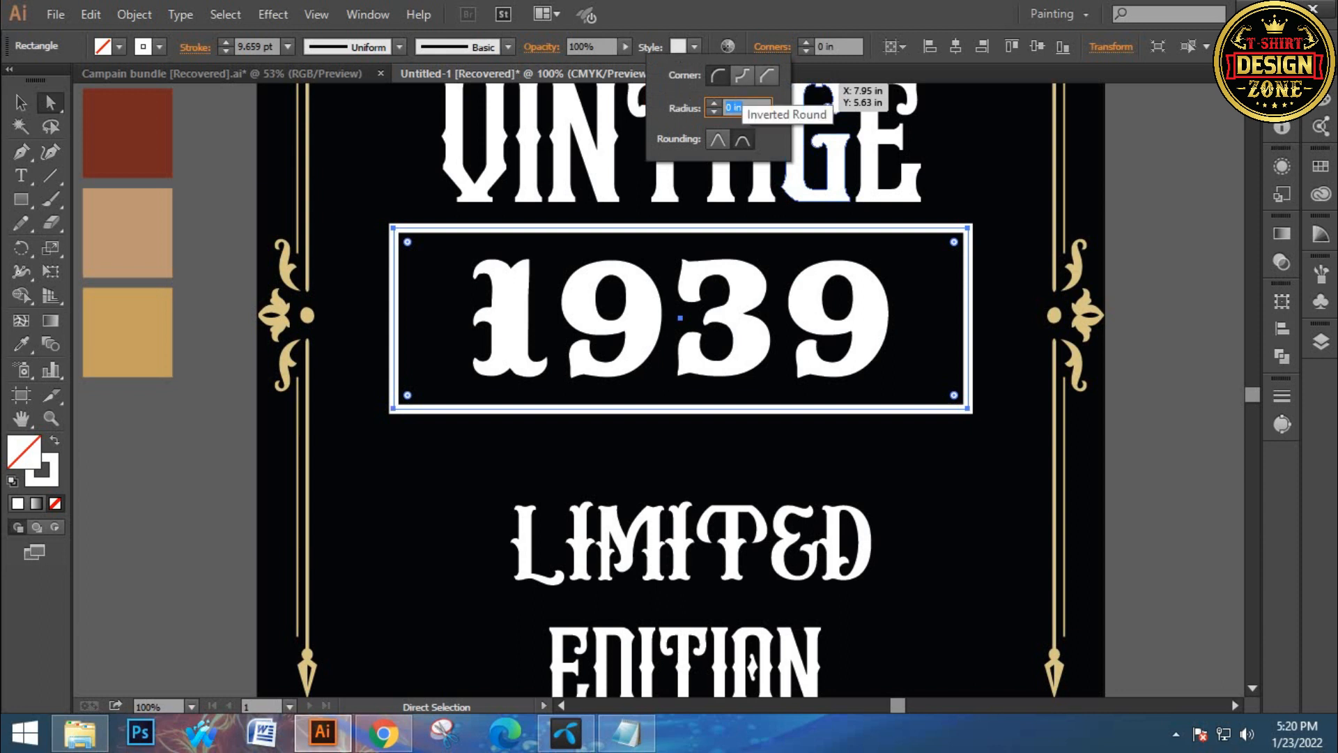
click(743, 76)
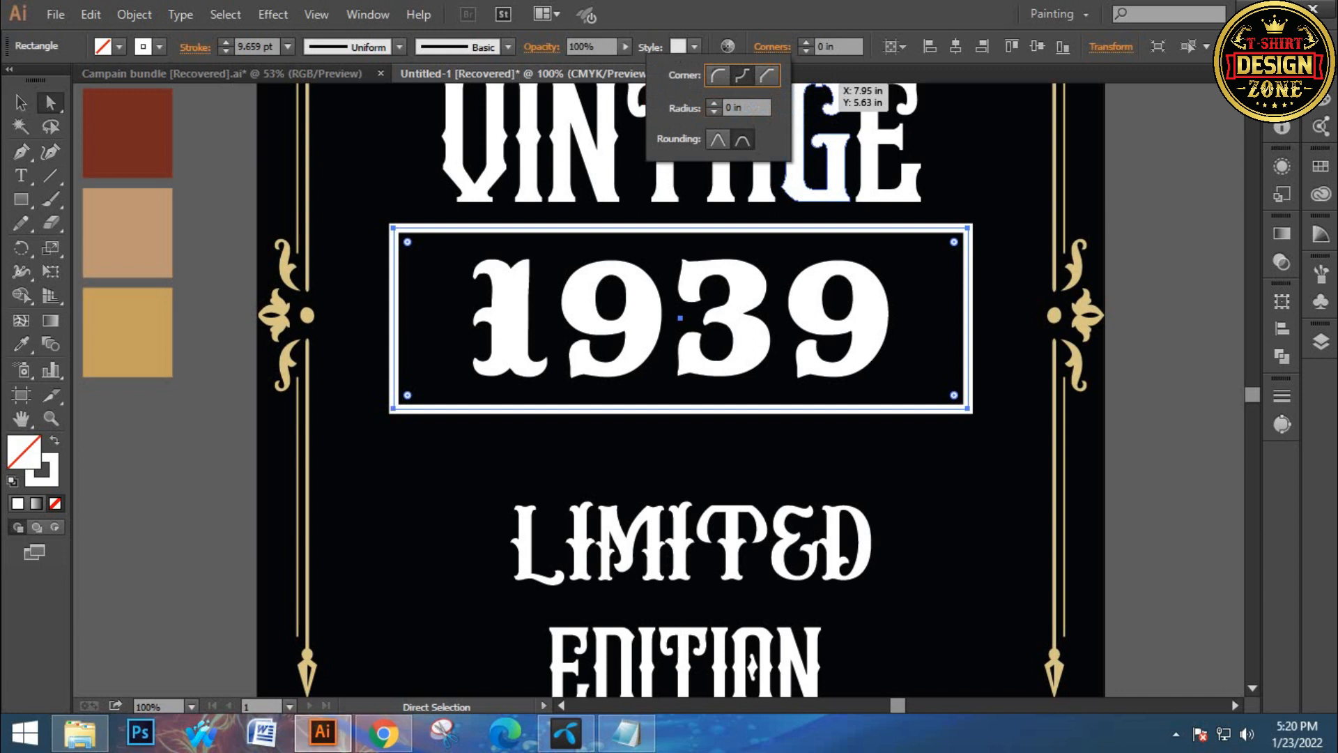
click(806, 42)
click(807, 42)
click(806, 42)
key(ctrl+z)
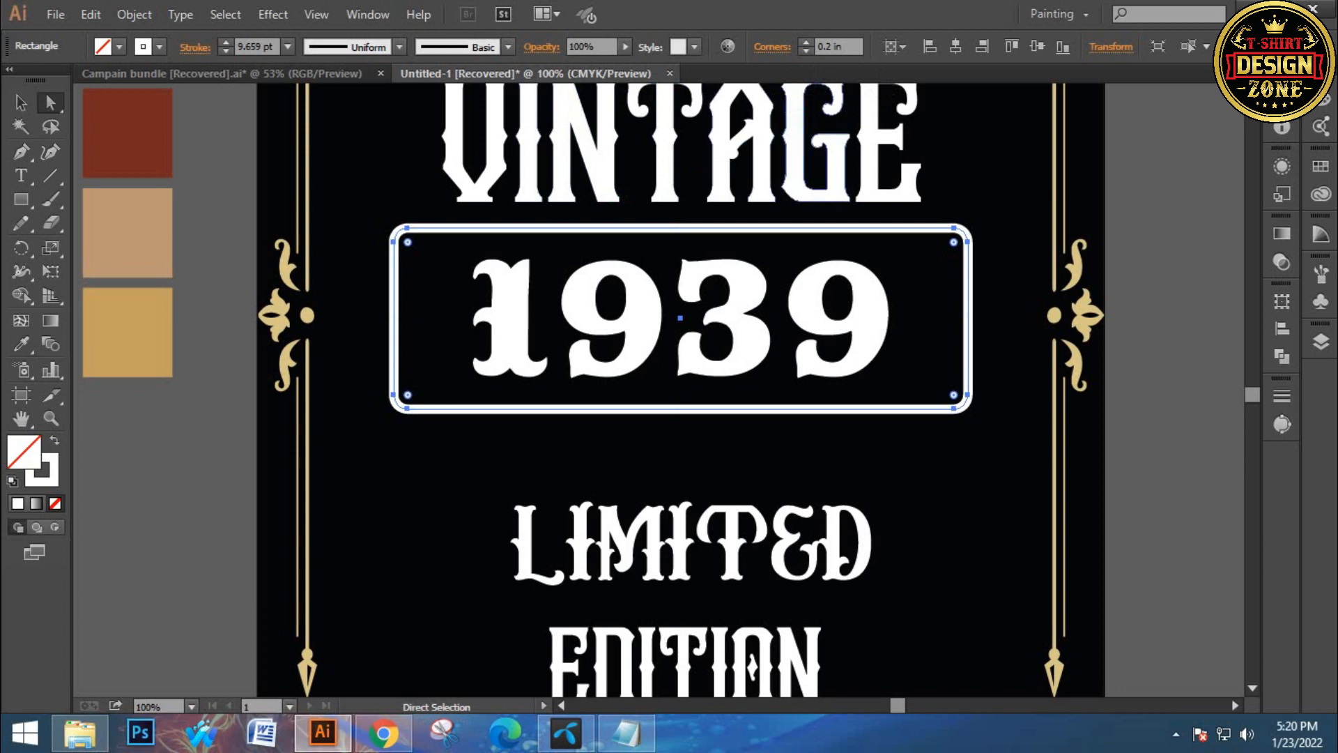
Give the rectangle inverted round corners with a 0.5 in radius
click(772, 48)
click(742, 75)
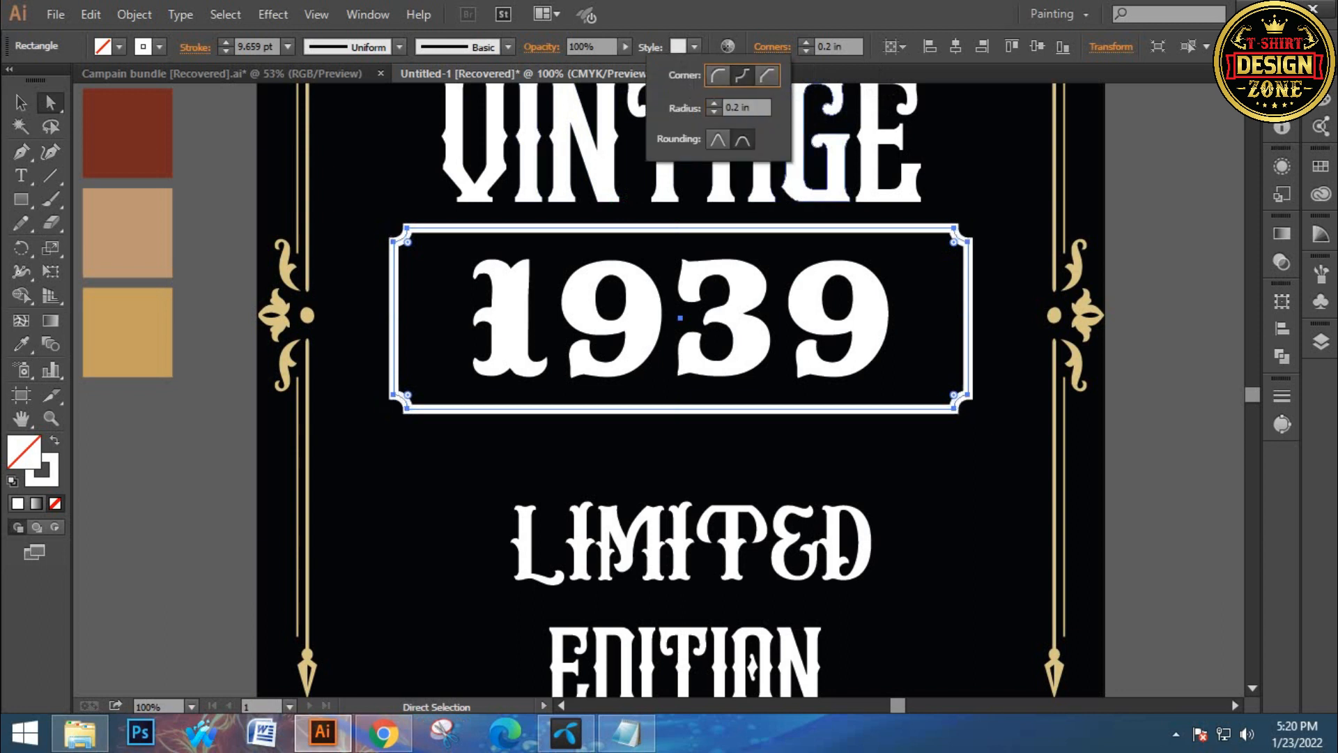
click(806, 42)
click(806, 42)
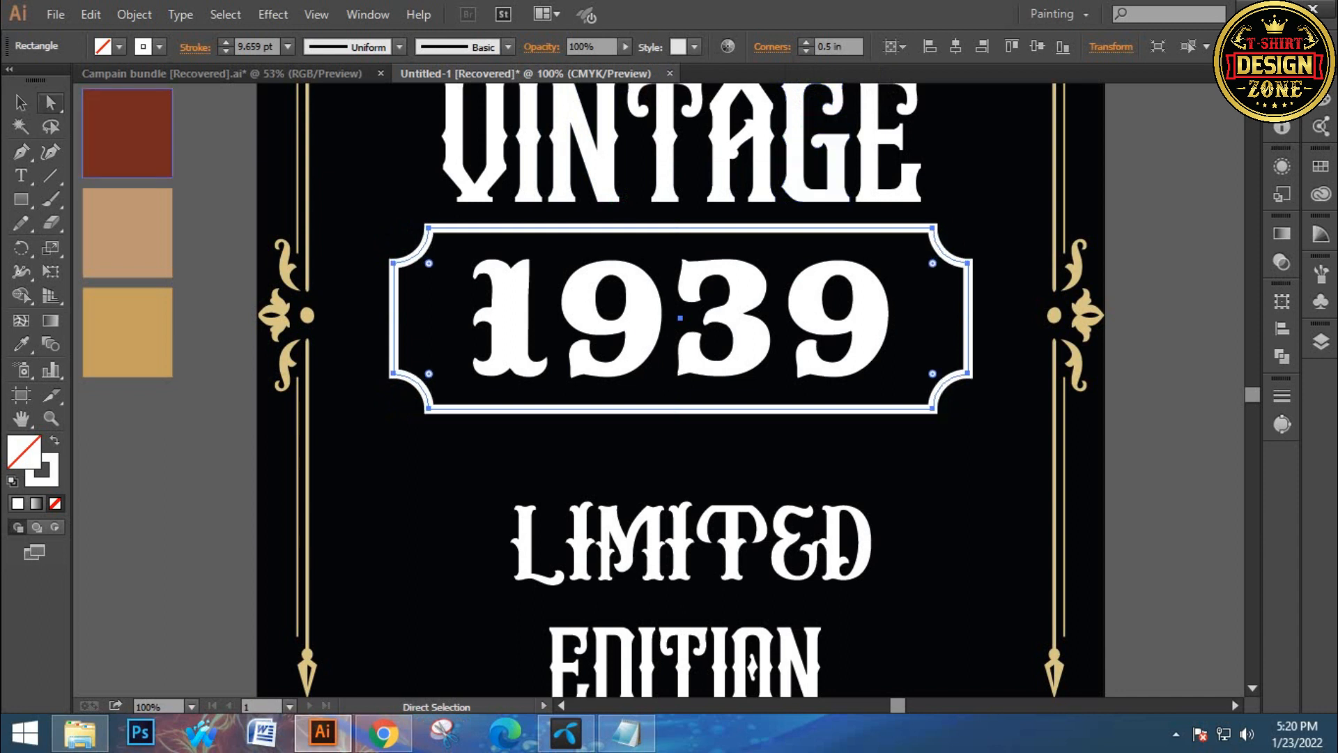
Expand the frame rectangle so its stroke becomes a filled shape
click(20, 102)
key(ctrl+shift+a)
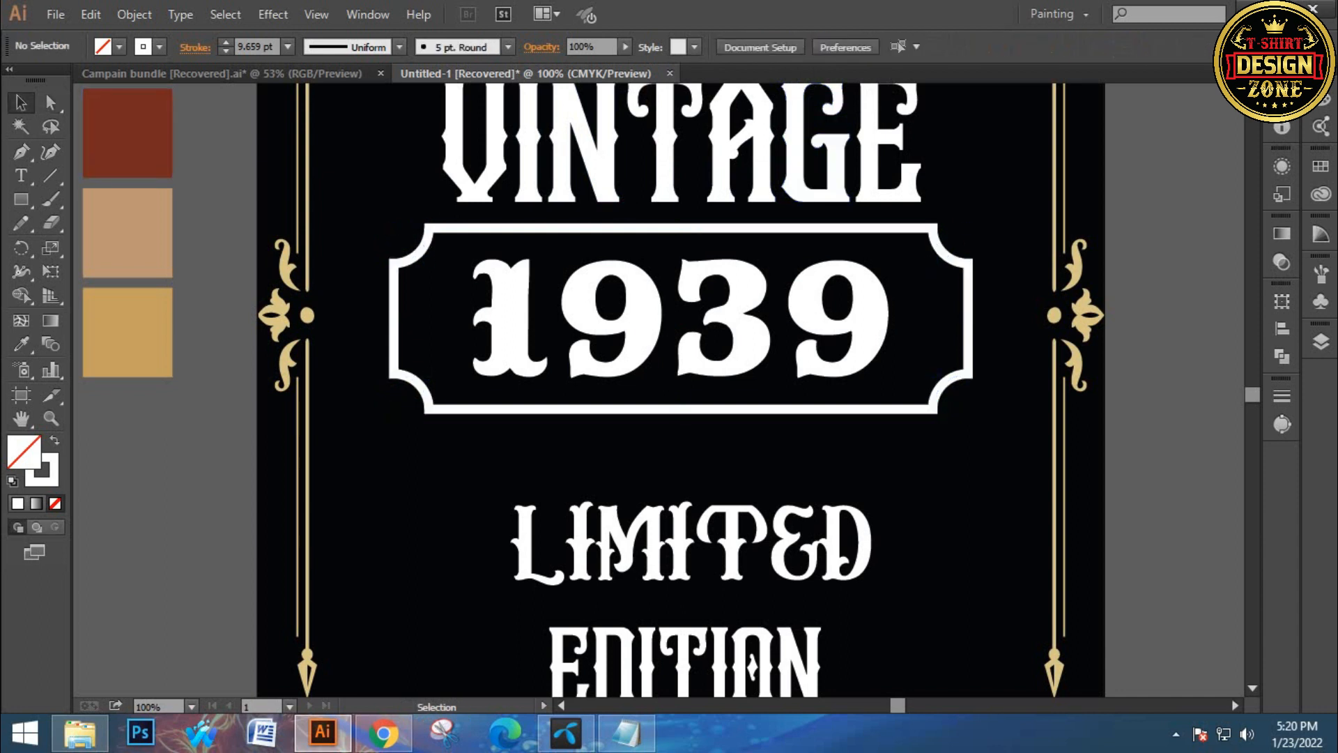
drag(411, 241, 421, 299)
click(134, 14)
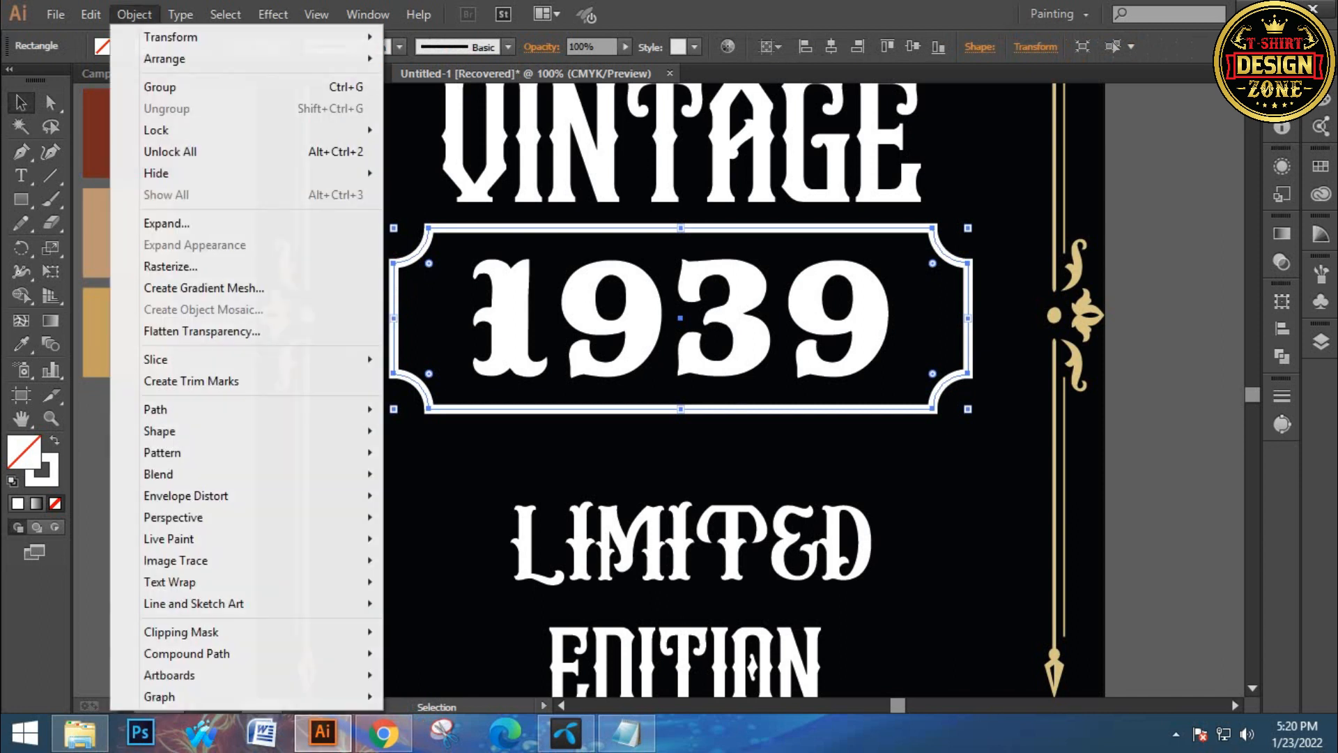
click(167, 223)
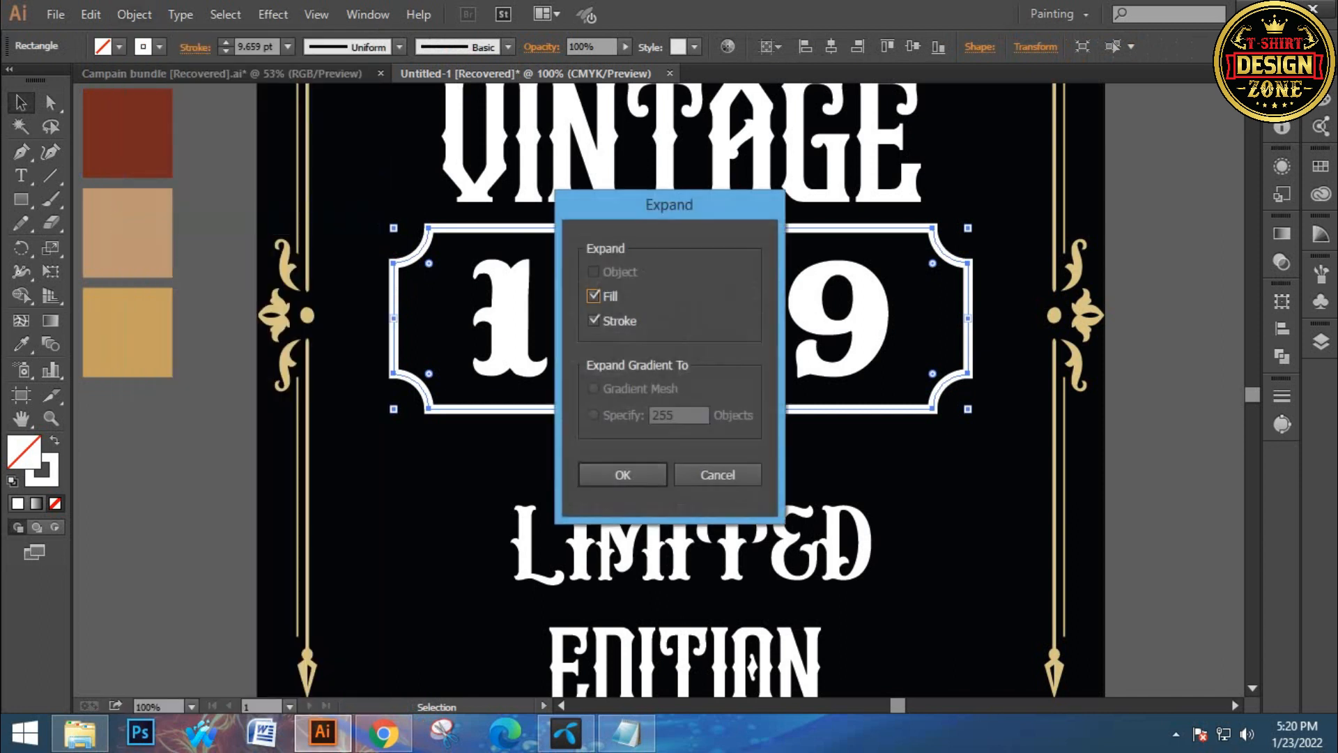
key(Return)
key(ctrl+shift+a)
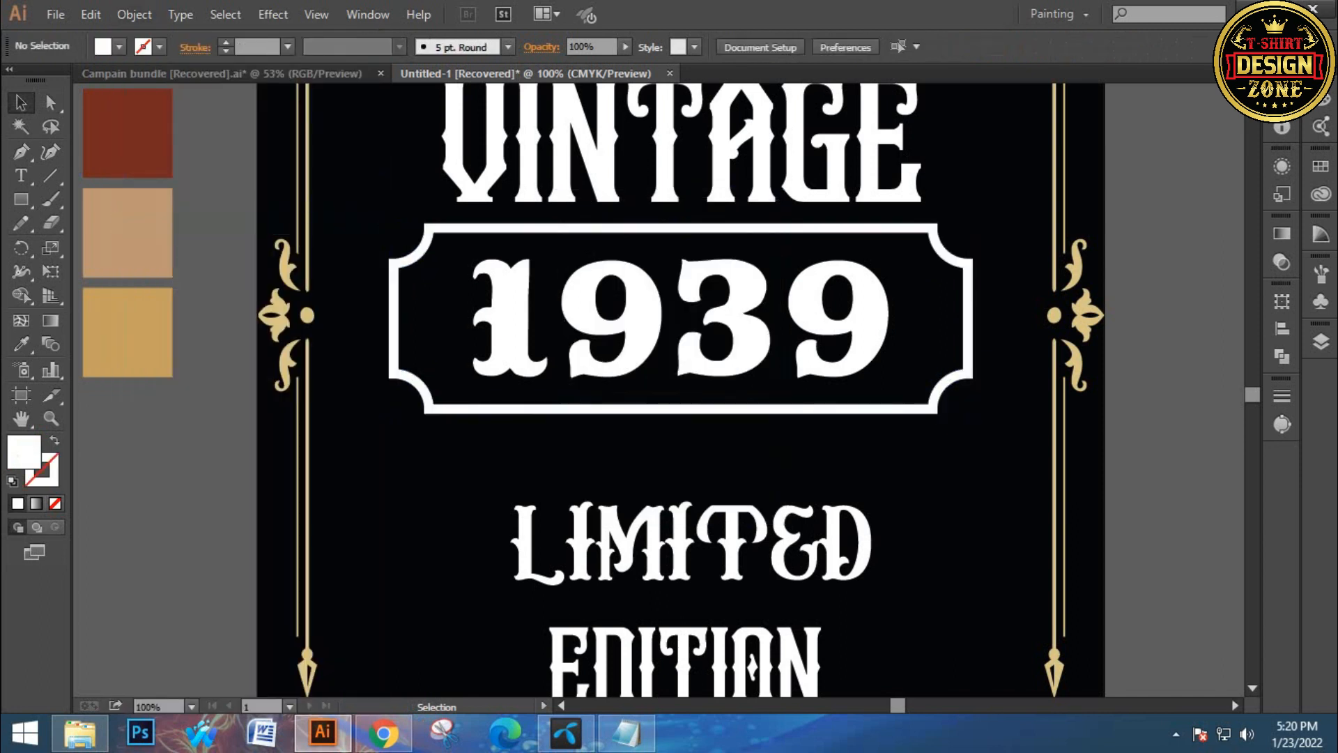
Duplicate the 1939 number and nudge the copy slightly down and right
key(ctrl+0)
ctrl+click(648, 463)
ctrl+click(648, 463)
drag(663, 455, 519, 547)
click(768, 299)
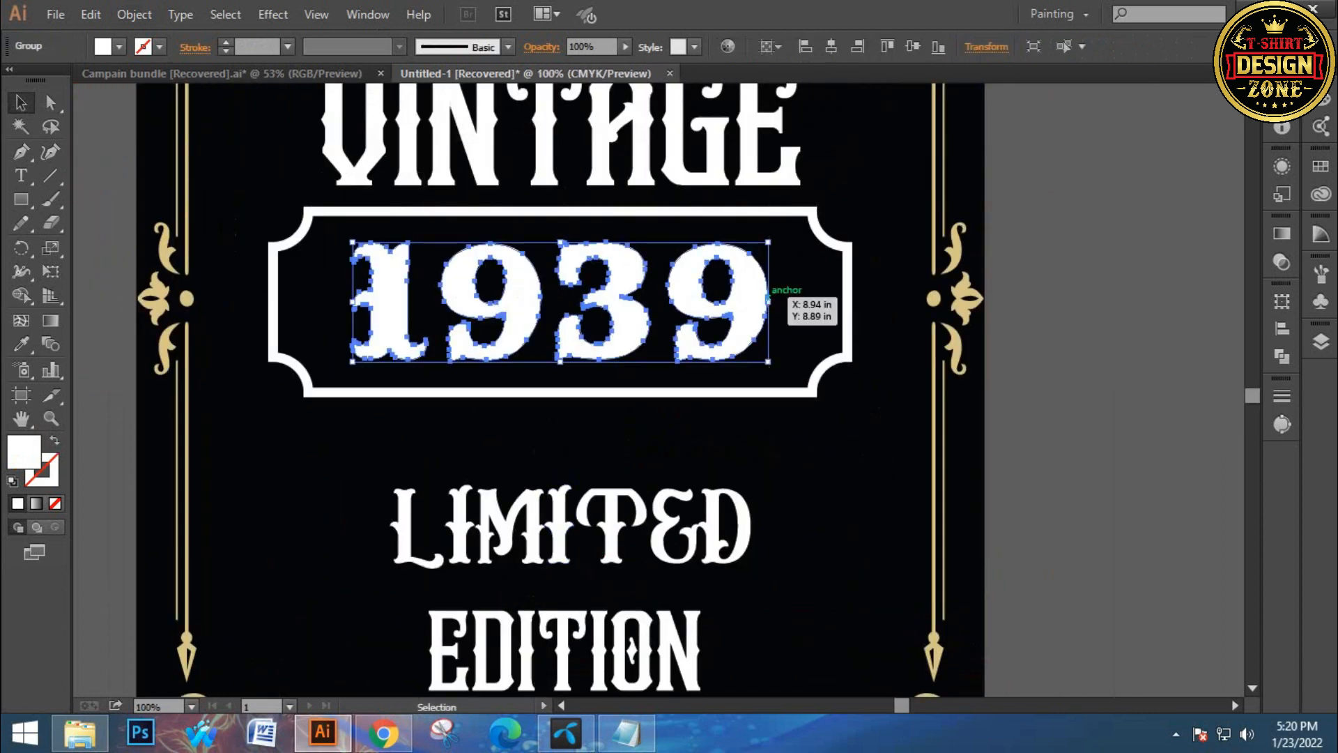
drag(767, 298, 771, 303)
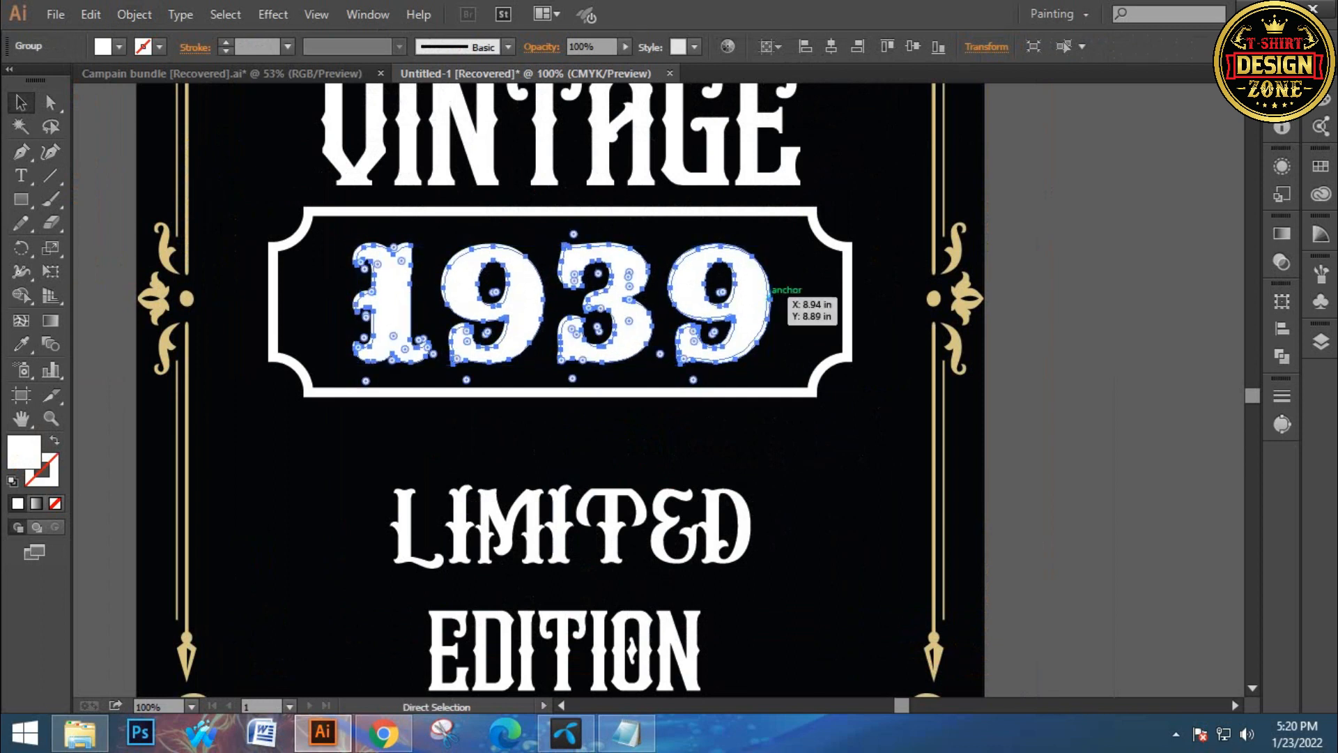
drag(771, 300, 774, 300)
key(Down)
key(Down)
key(Down)
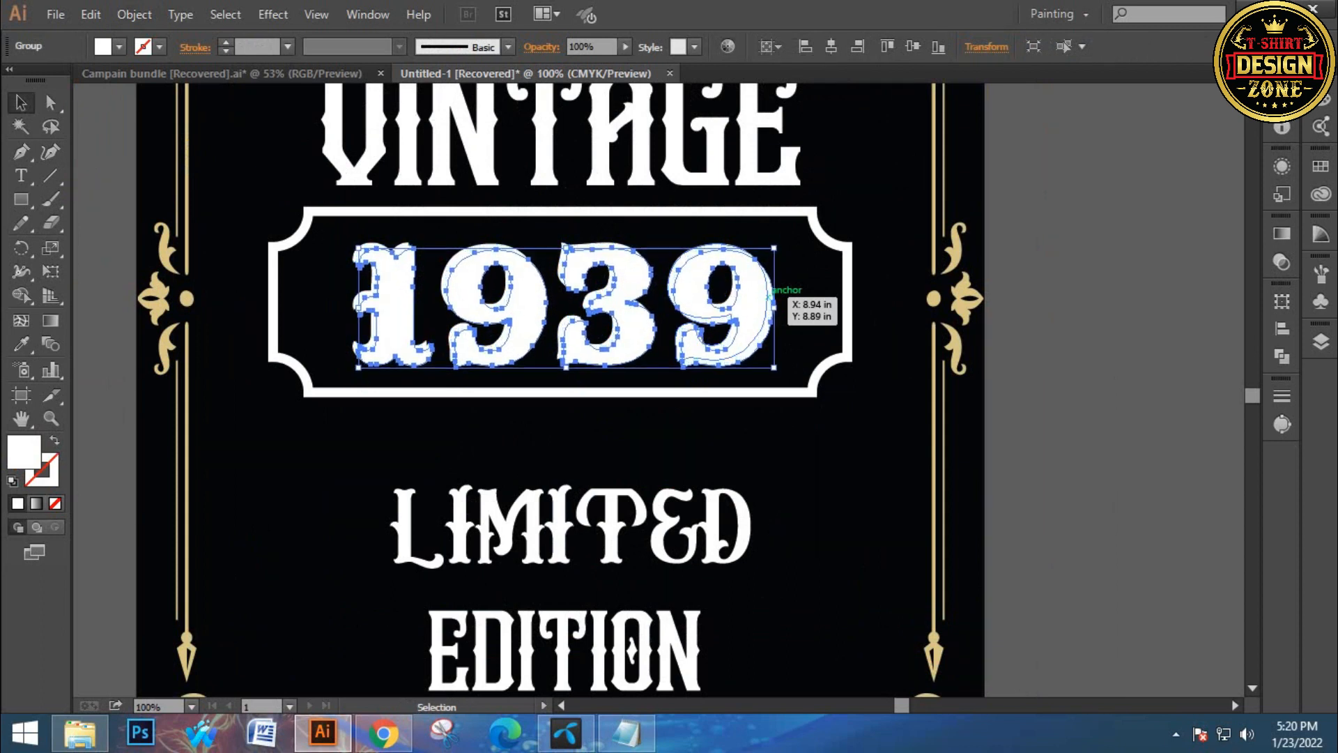
Set the fill of the offset 1939 copy to black
key(ctrl+space)
ctrl+click(559, 333)
ctrl+click(559, 333)
key(space)
drag(563, 332, 489, 210)
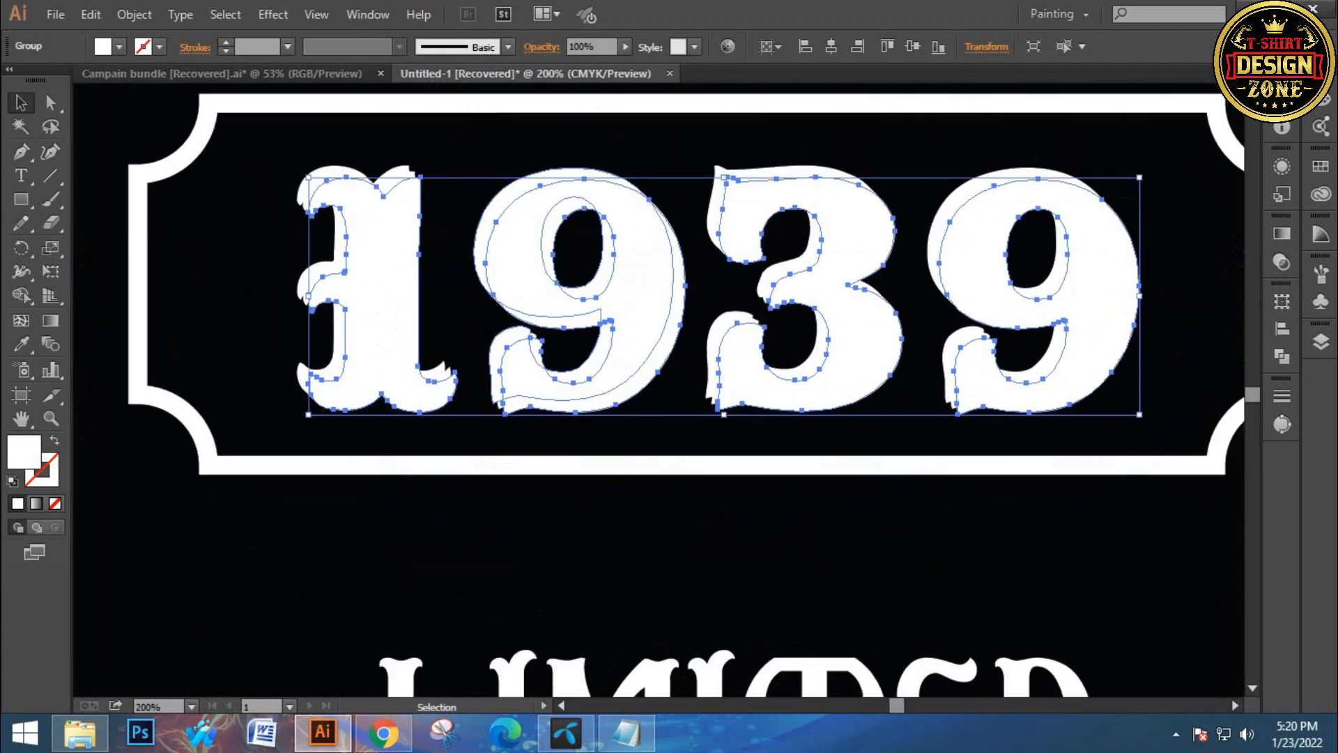
key(ctrl+shift+a)
key(ctrl+space)
ctrl+click(447, 371)
key(space)
drag(447, 372, 527, 290)
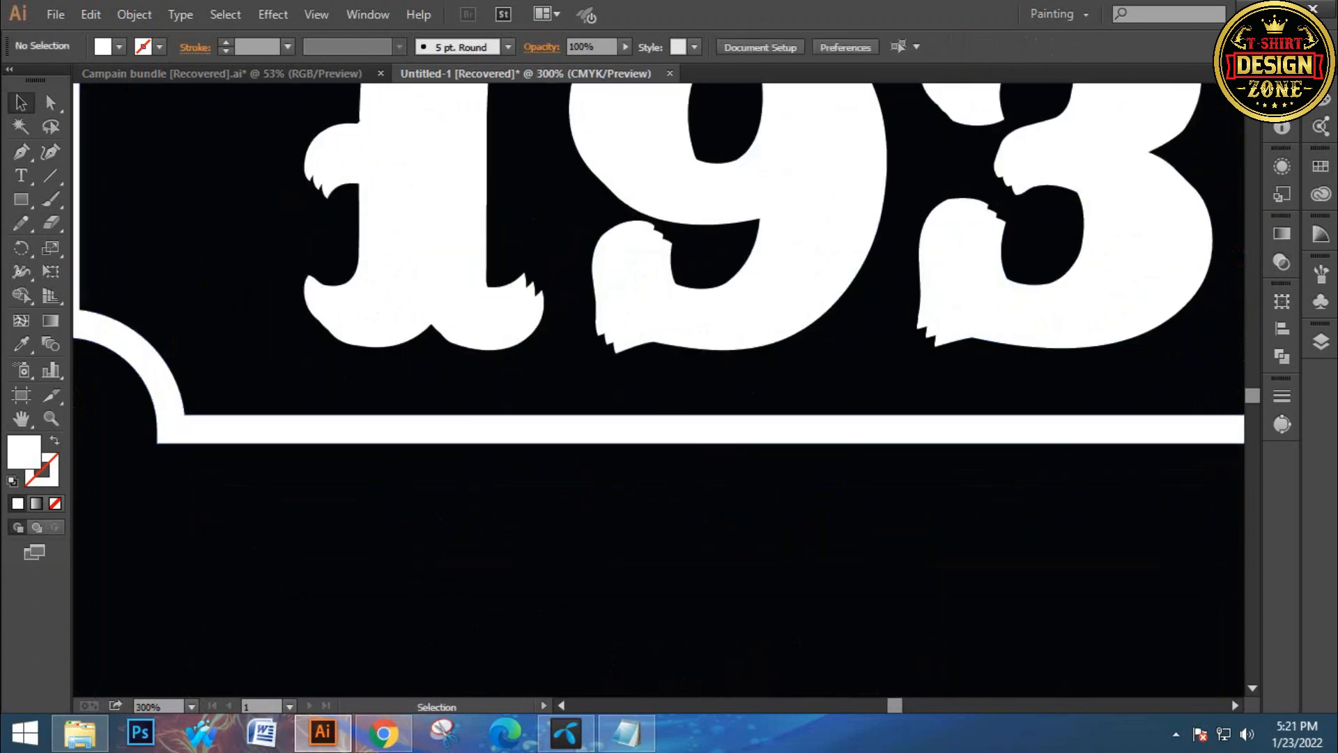
click(528, 290)
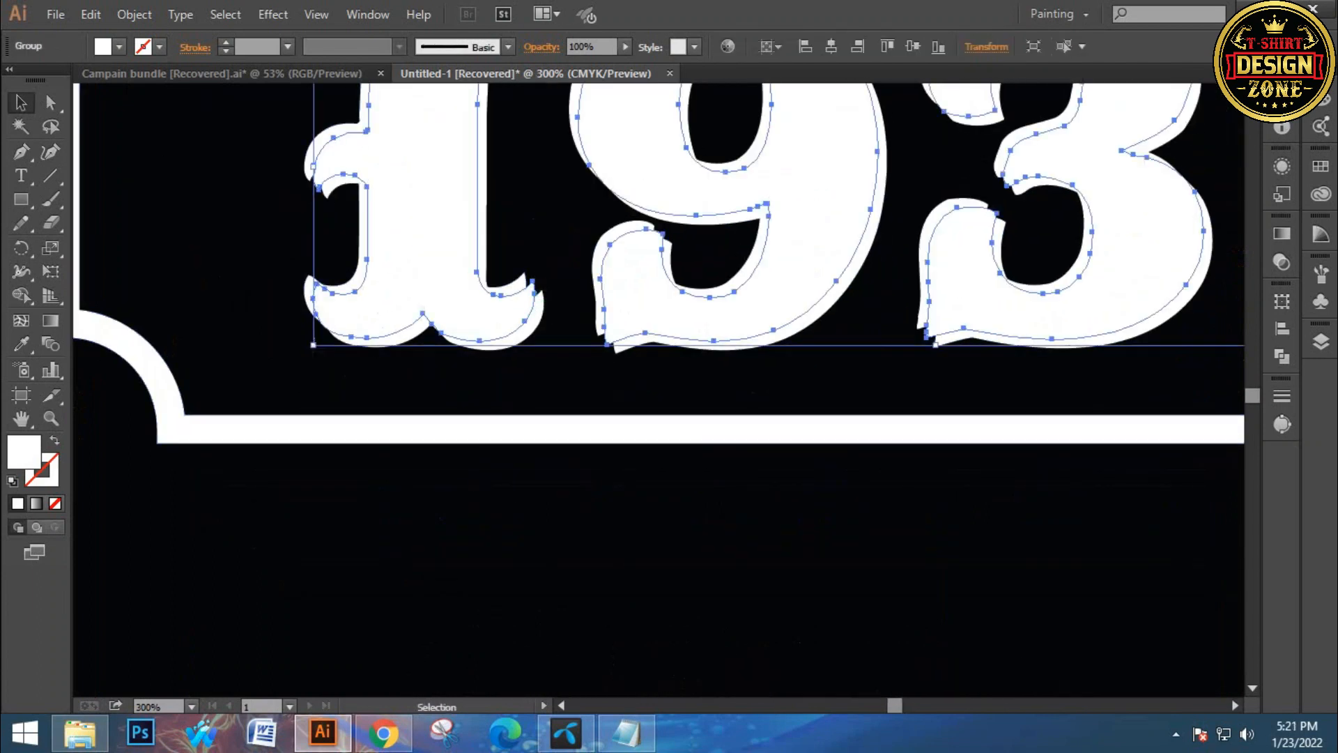
double_click(23, 451)
drag(491, 370, 427, 436)
click(890, 195)
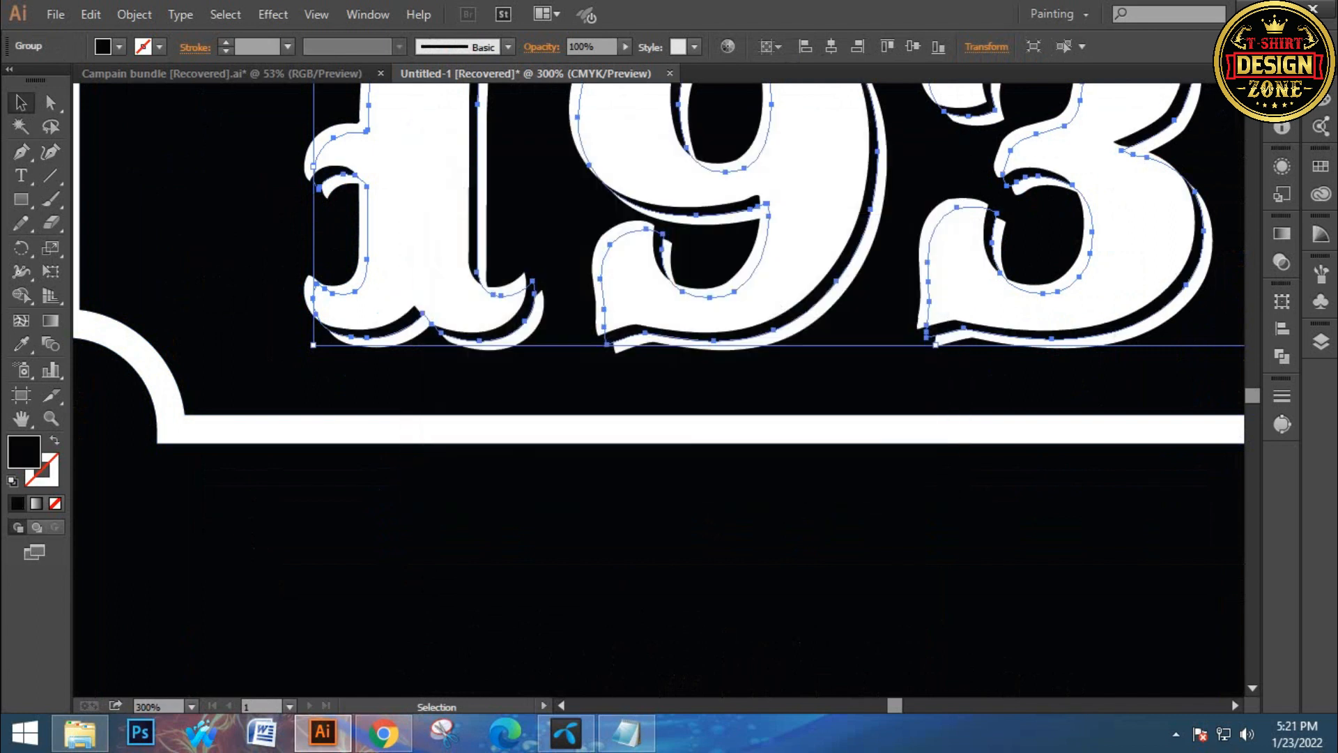
Add an opacity mask to the 1939 layer using a copy of the number pasted in front
key(ctrl+shift+a)
drag(945, 341, 724, 389)
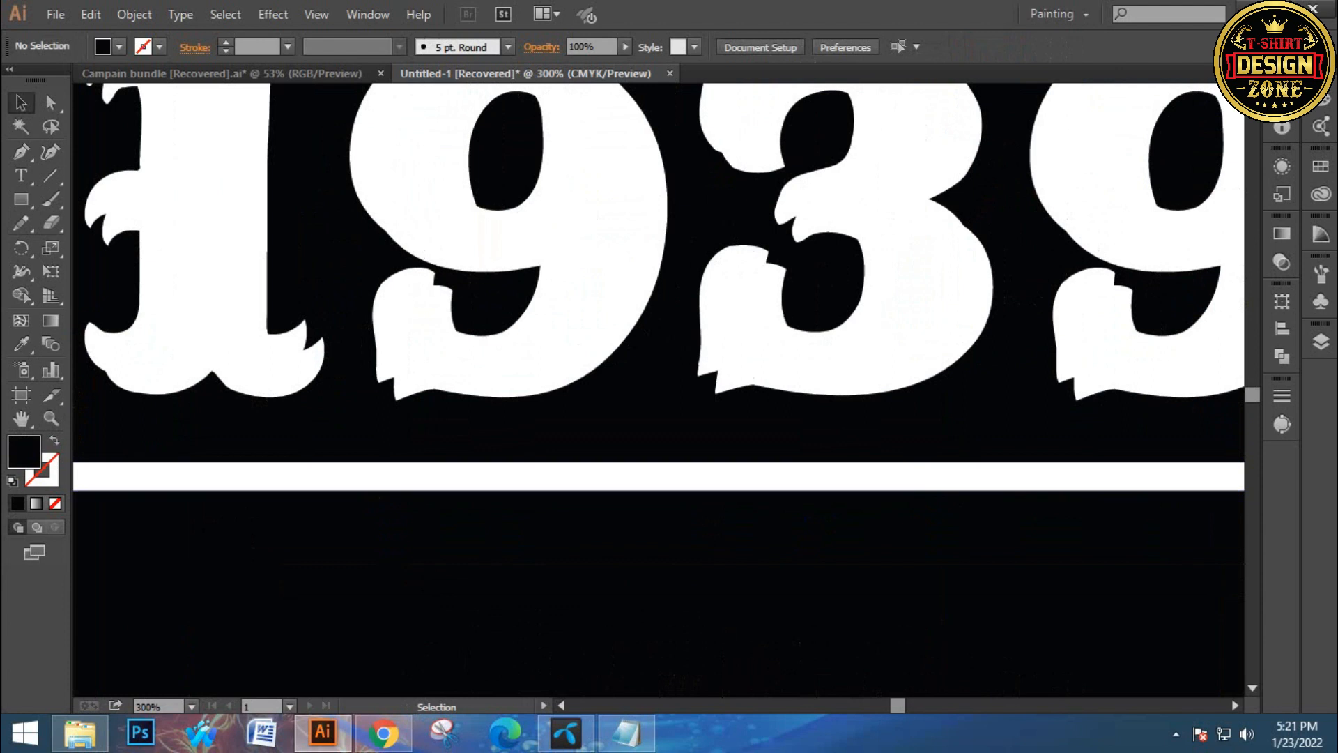
click(725, 389)
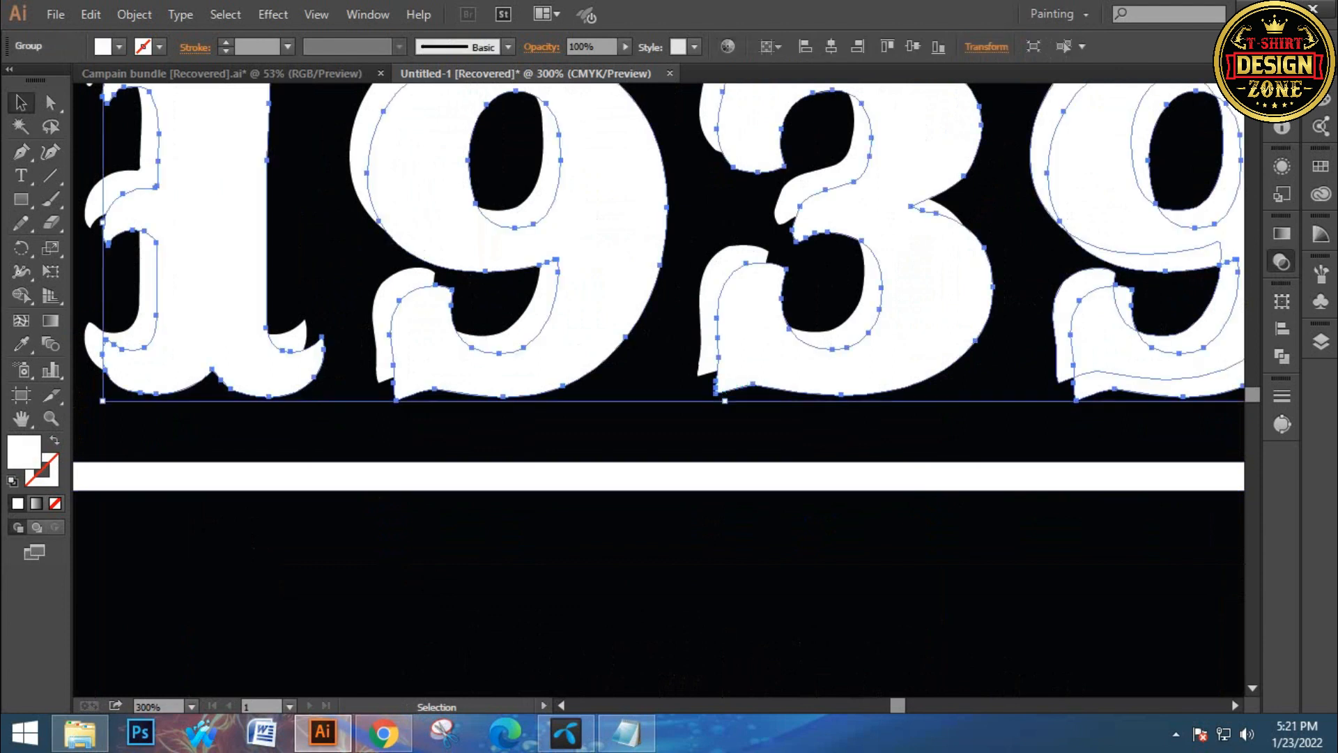
click(1281, 262)
click(1213, 278)
click(1183, 299)
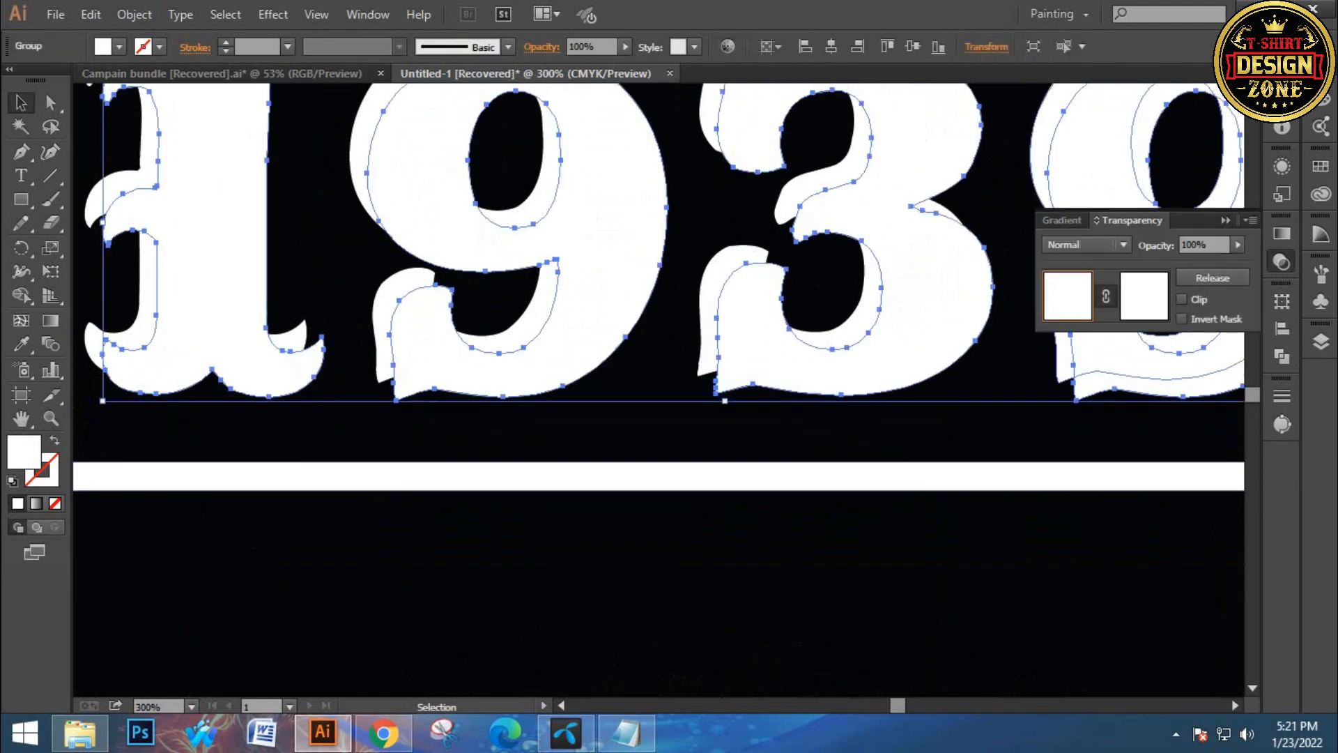
click(1145, 297)
key(ctrl+f)
click(1068, 296)
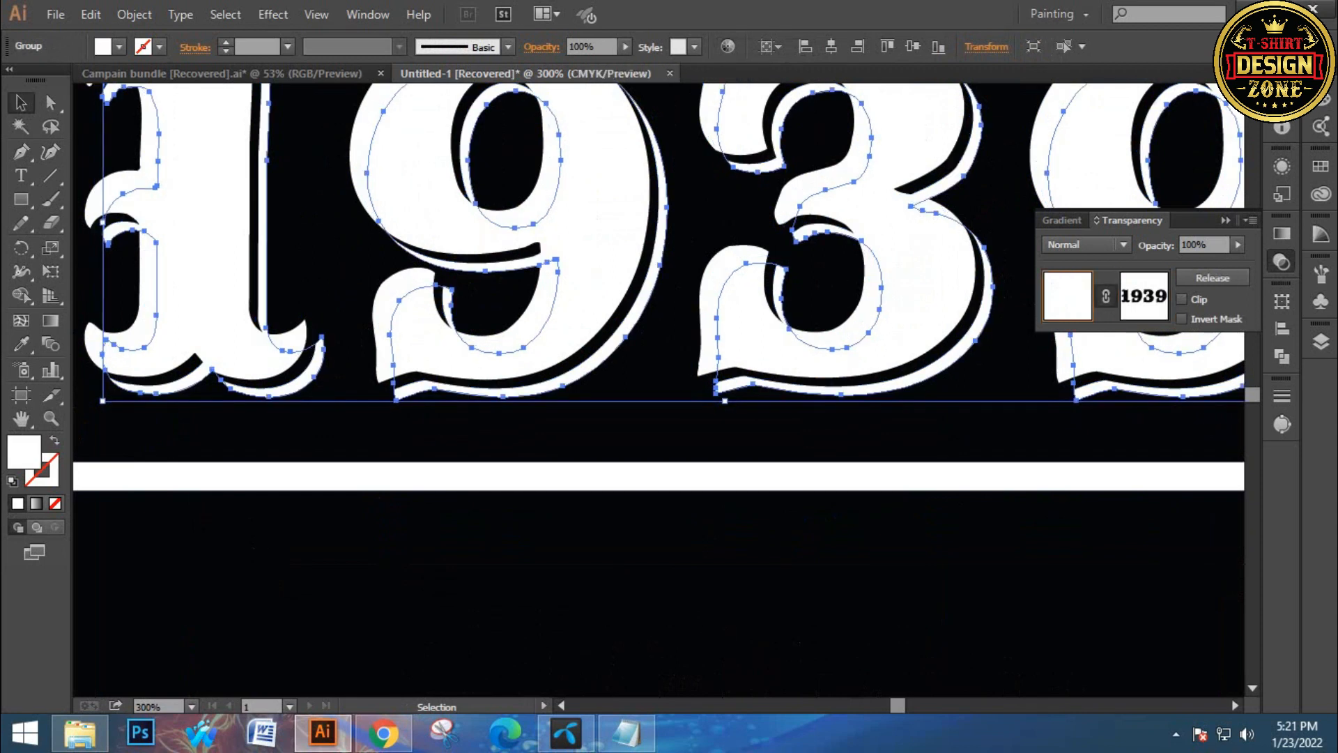
Select the frame and number layers and align them centered horizontally and vertically
key(ctrl+shift+a)
key(ctrl+0)
ctrl+click(702, 472)
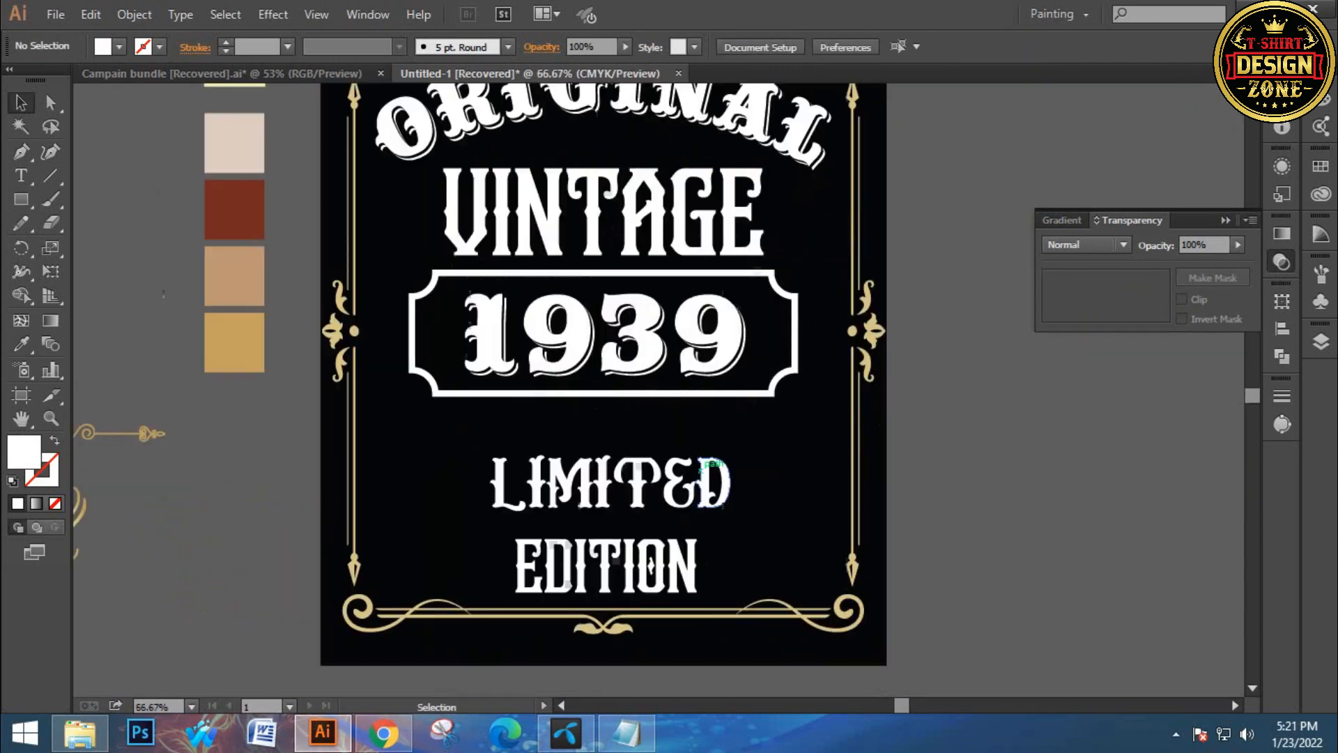
drag(455, 321, 612, 378)
shift+click(773, 273)
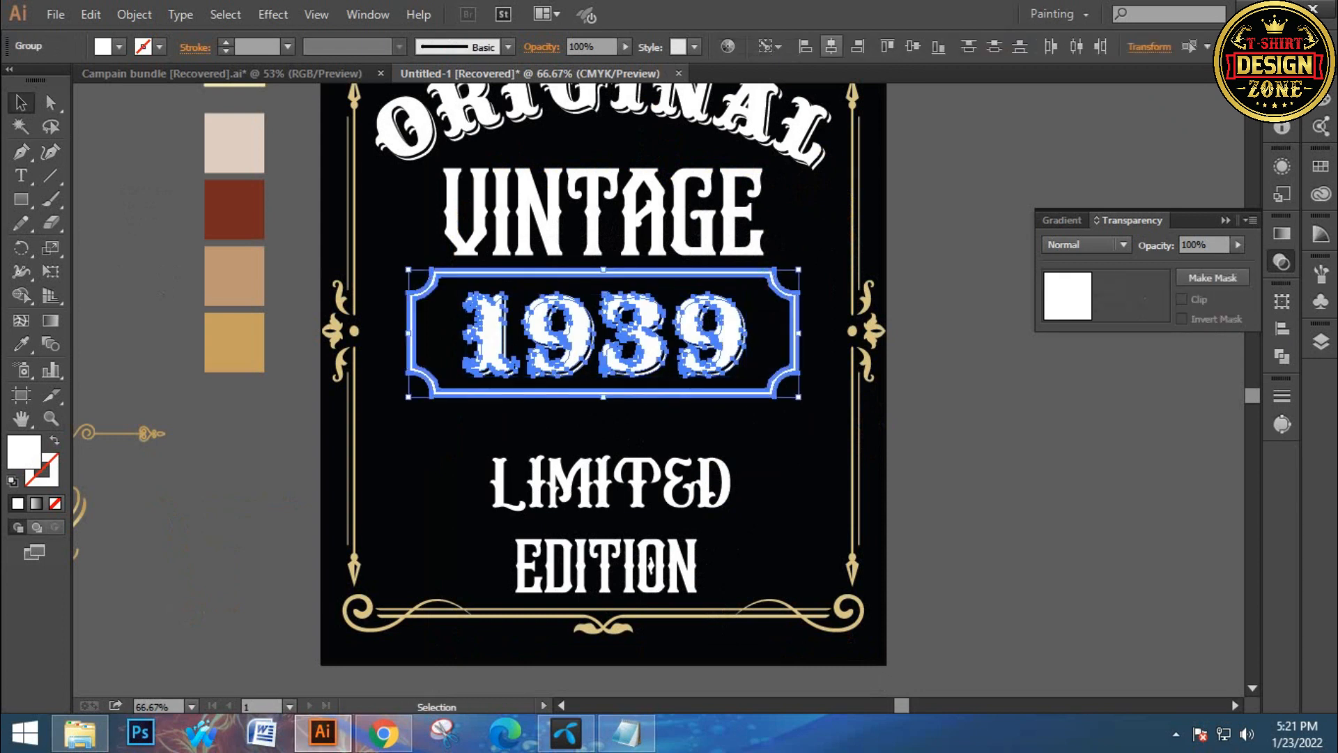
click(831, 46)
click(912, 46)
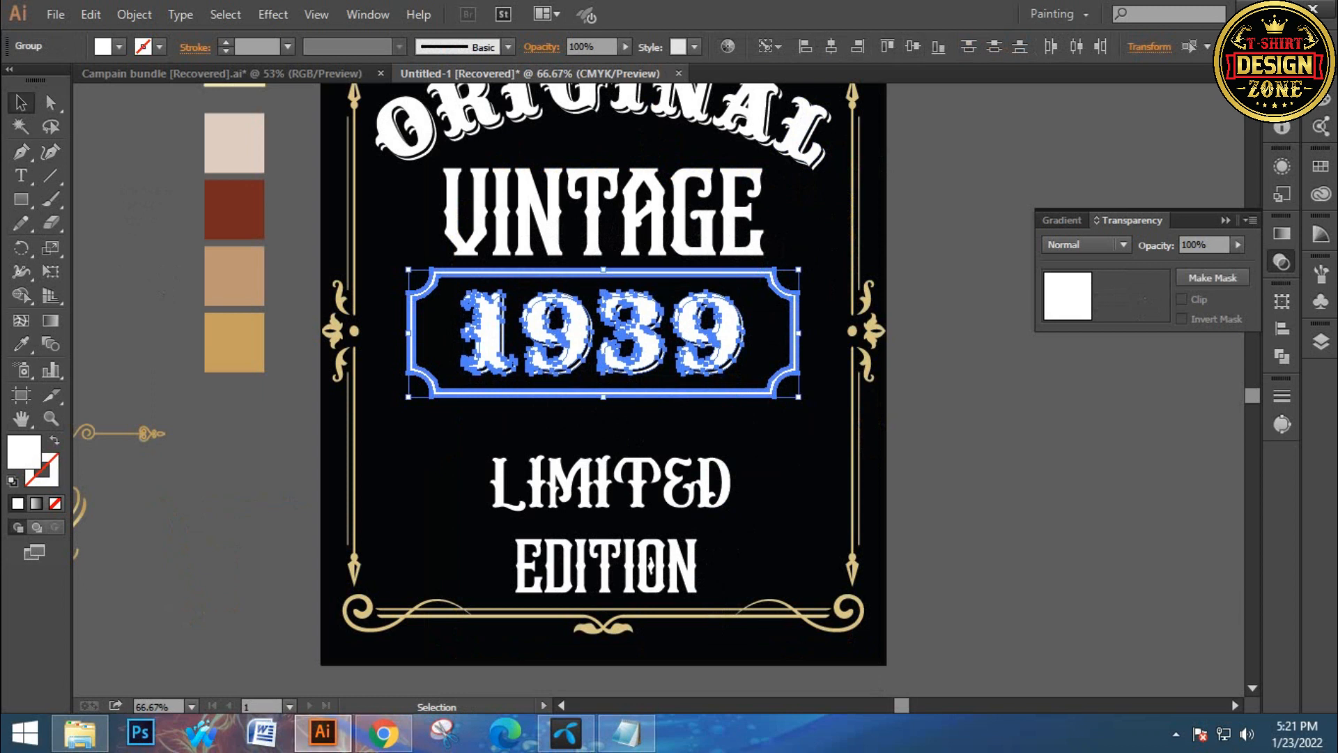
click(962, 202)
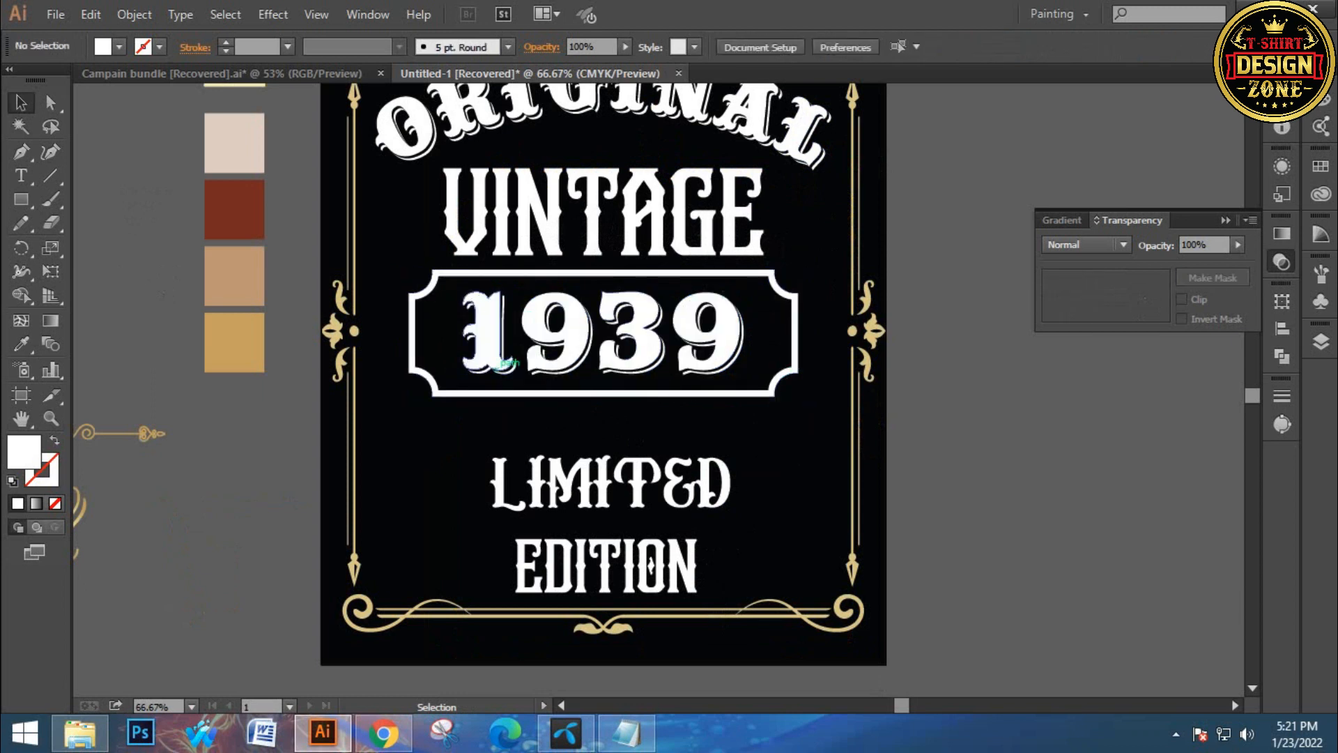
Group the 1939 badge and expand its appearance
click(566, 370)
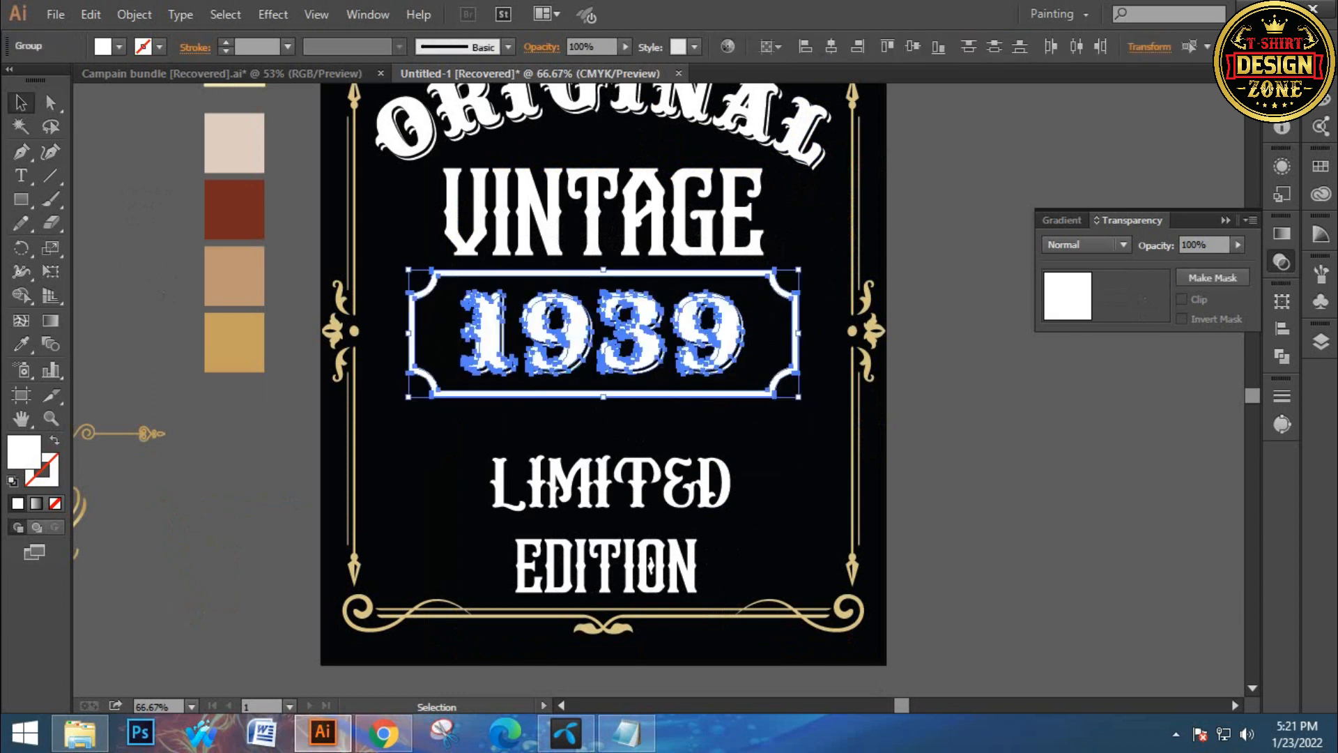
key(ctrl+g)
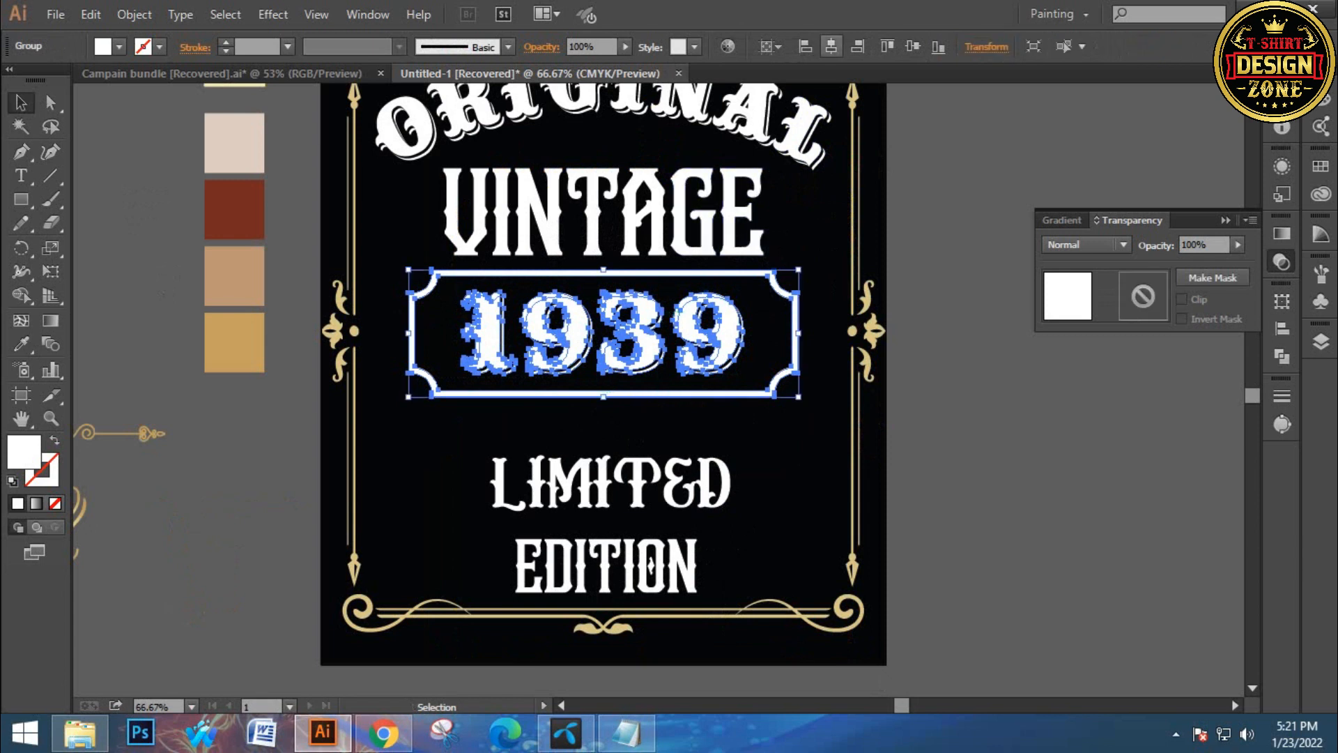
click(134, 13)
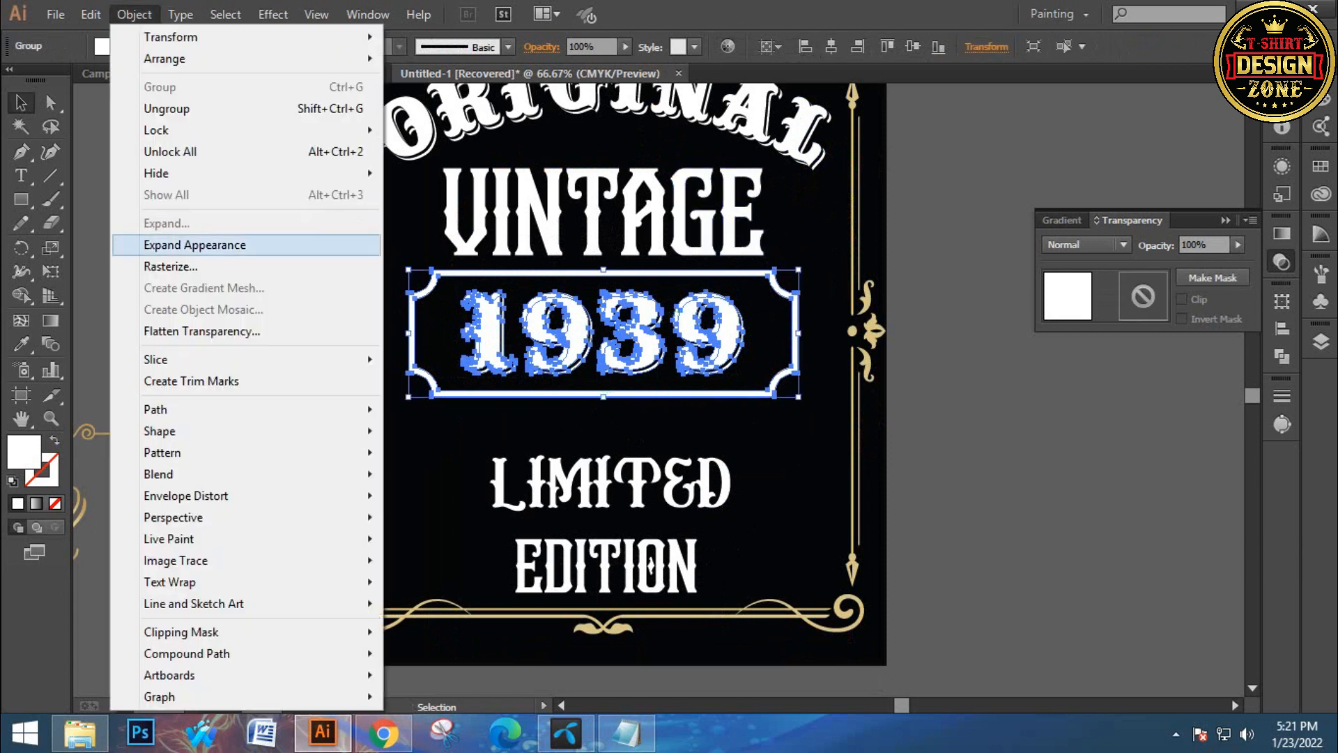
click(195, 245)
key(ctrl+shift+a)
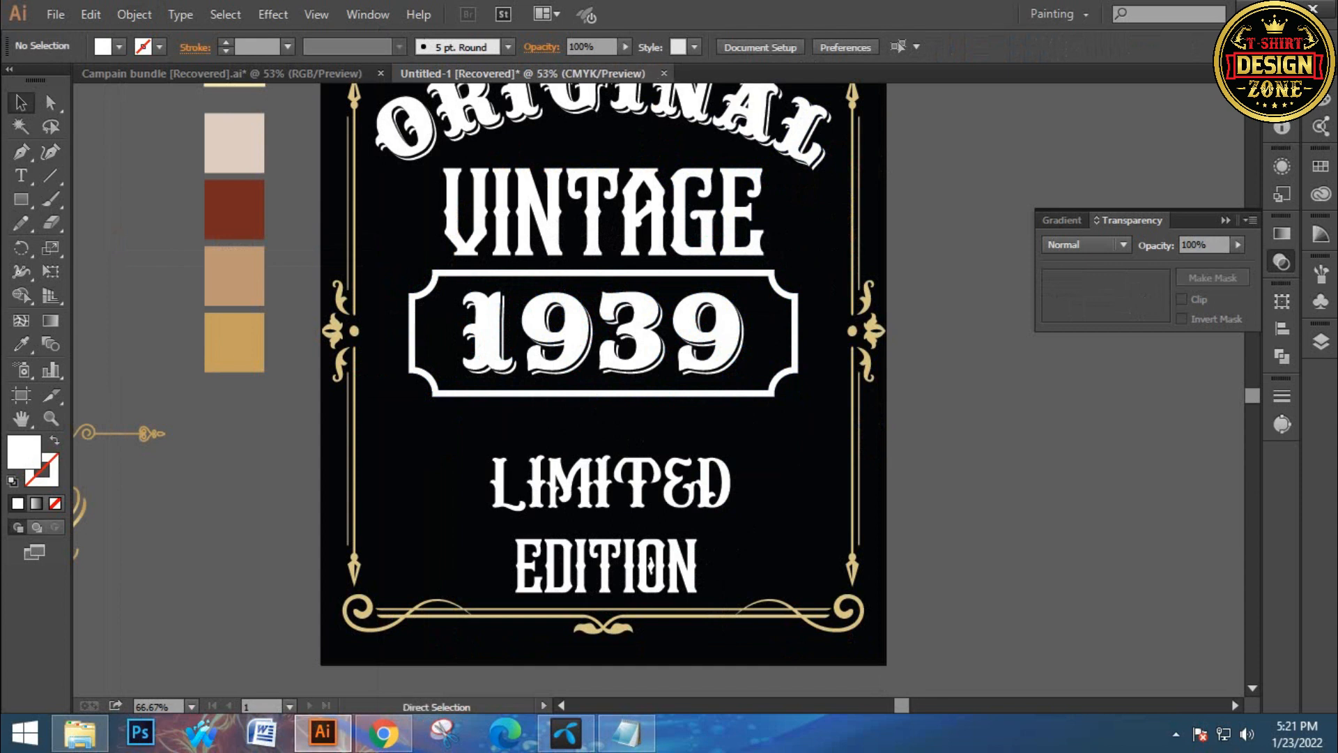
Draw a small white star inside the badge frame to the left of the 1939 number with the Star tool
key(ctrl+0)
ctrl+click(684, 391)
drag(692, 607, 683, 551)
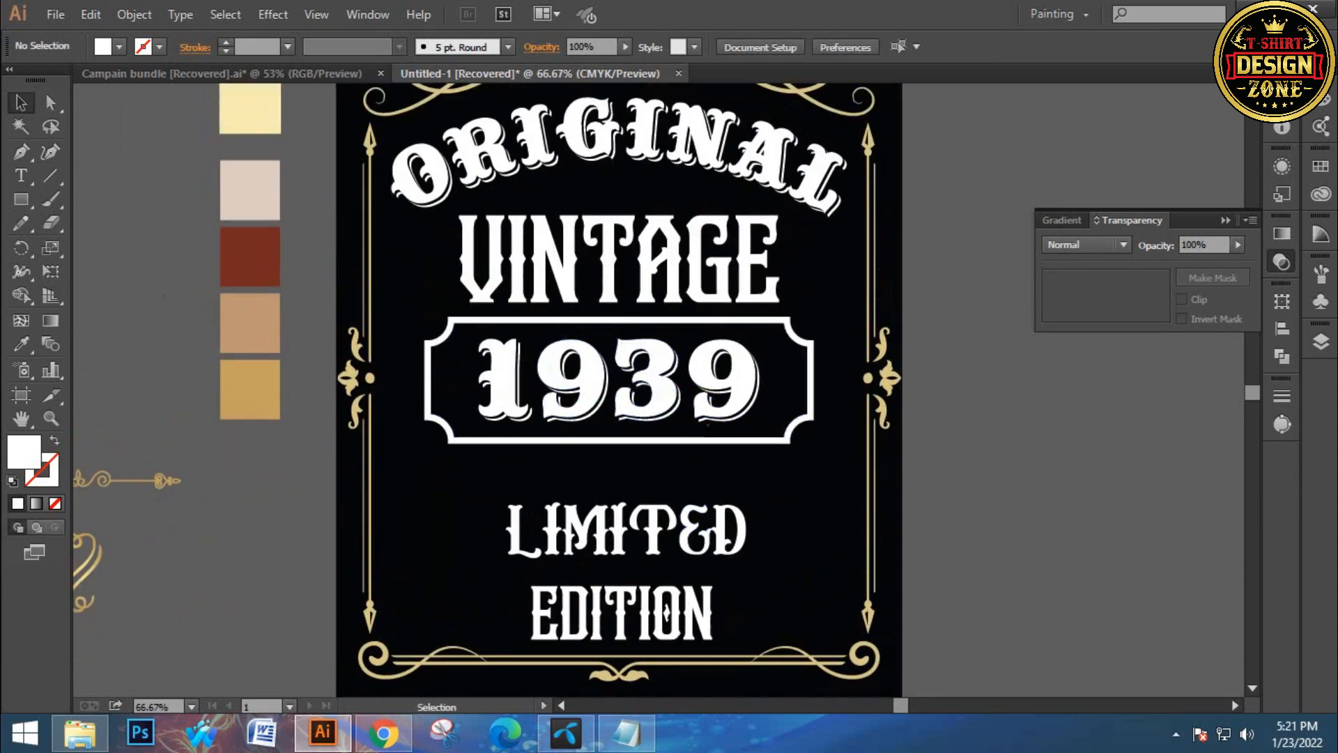
ctrl+click(744, 424)
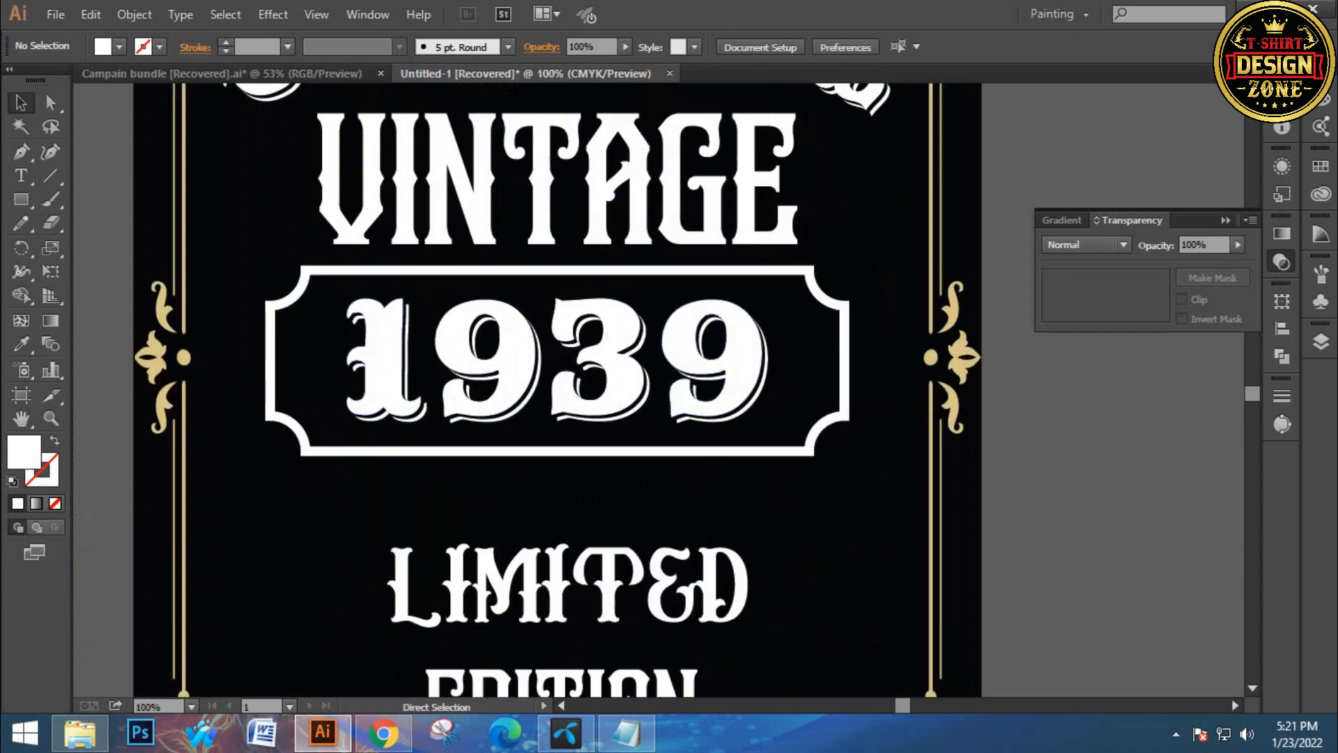
scroll(238, 368, up, 1)
drag(237, 368, 201, 333)
click(21, 200)
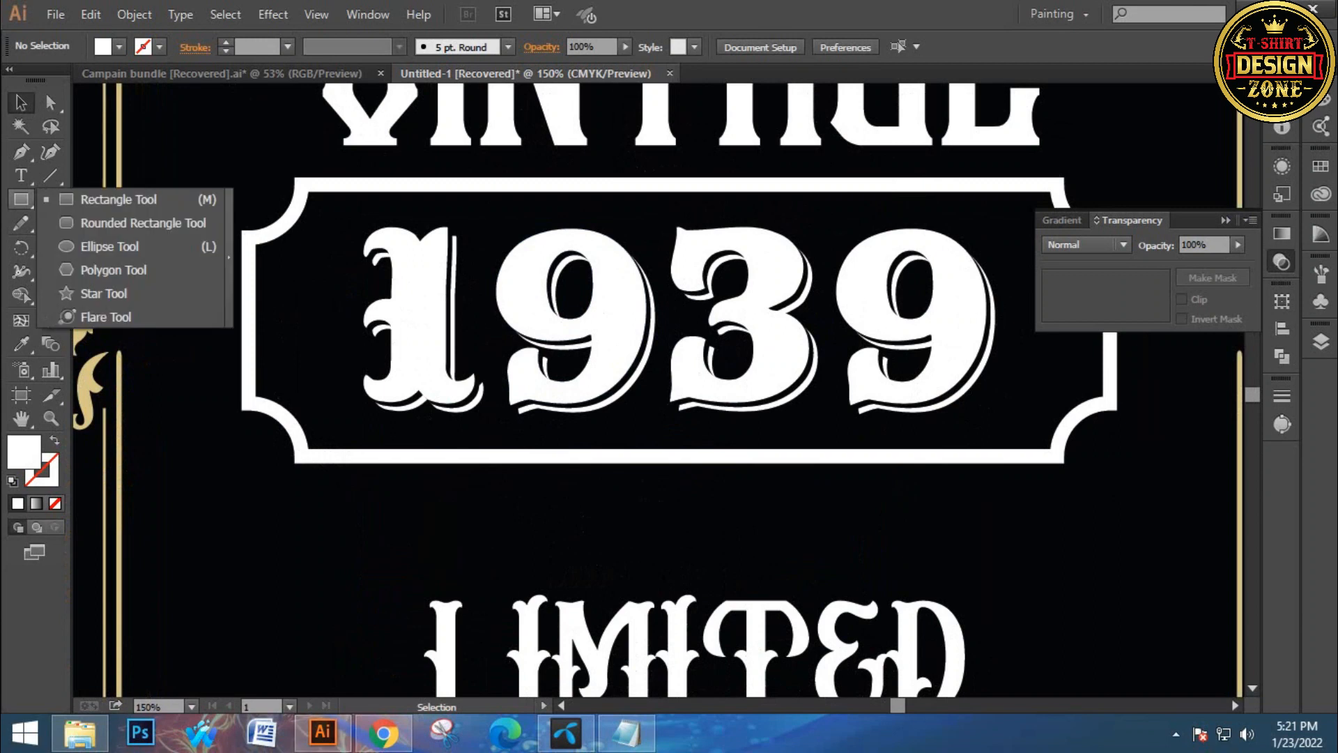
click(103, 292)
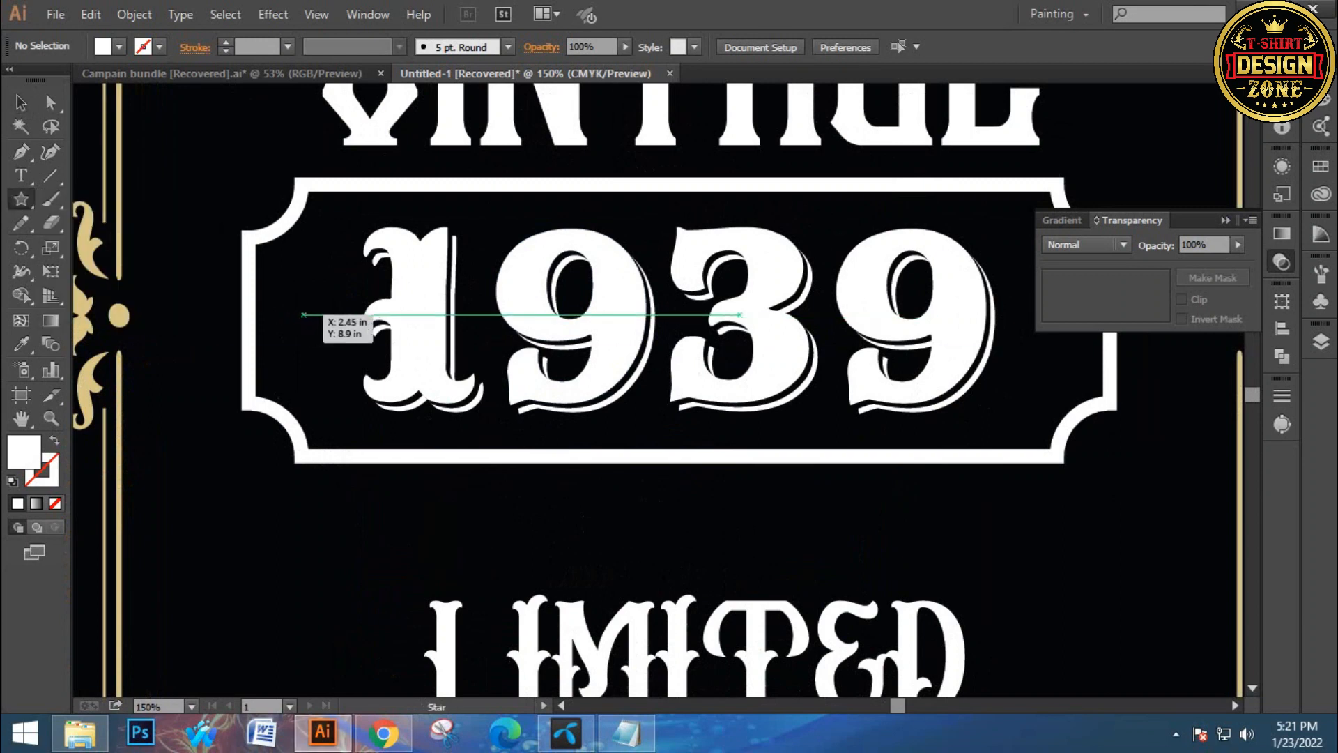
drag(304, 310, 333, 338)
Select the star and position it near the frame's left edge
key(v)
click(119, 199)
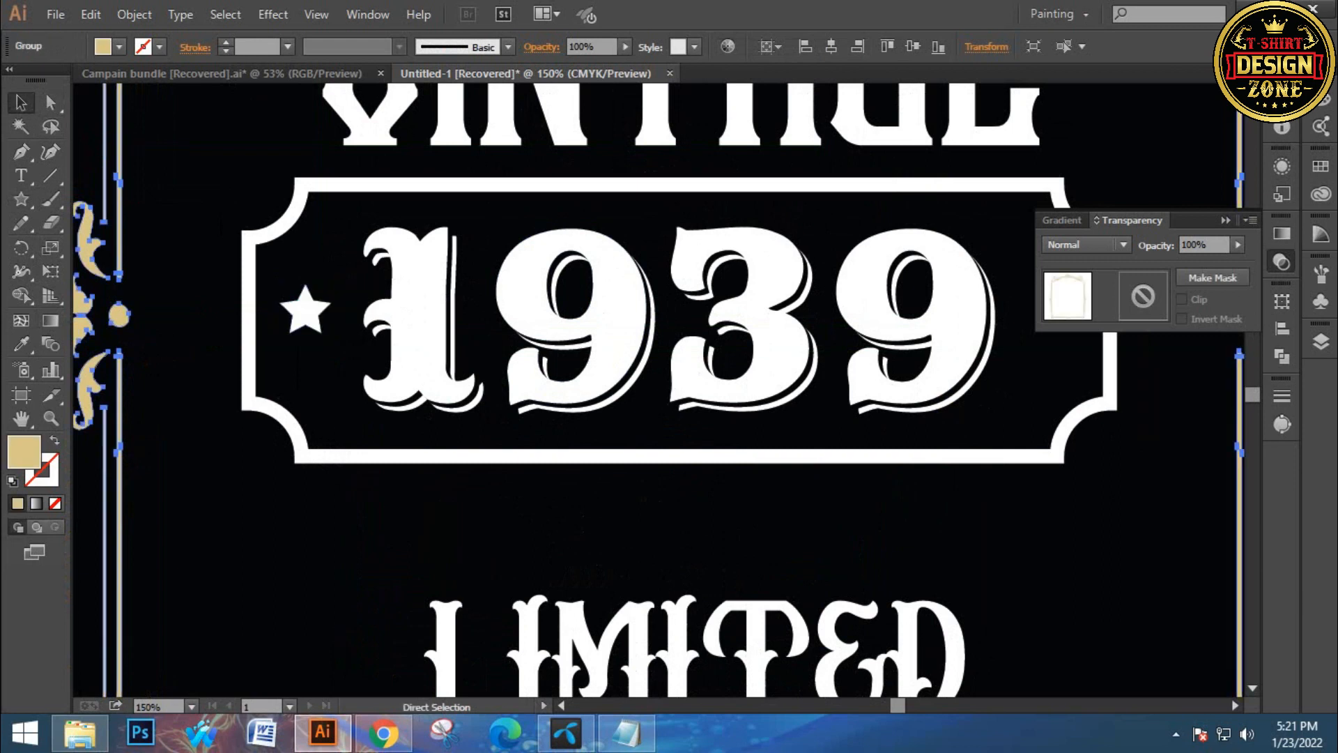
key(ctrl+minus)
drag(564, 366, 413, 351)
Duplicate the star to the right side of the number and group both stars
click(271, 323)
drag(270, 323, 768, 322)
shift+click(271, 308)
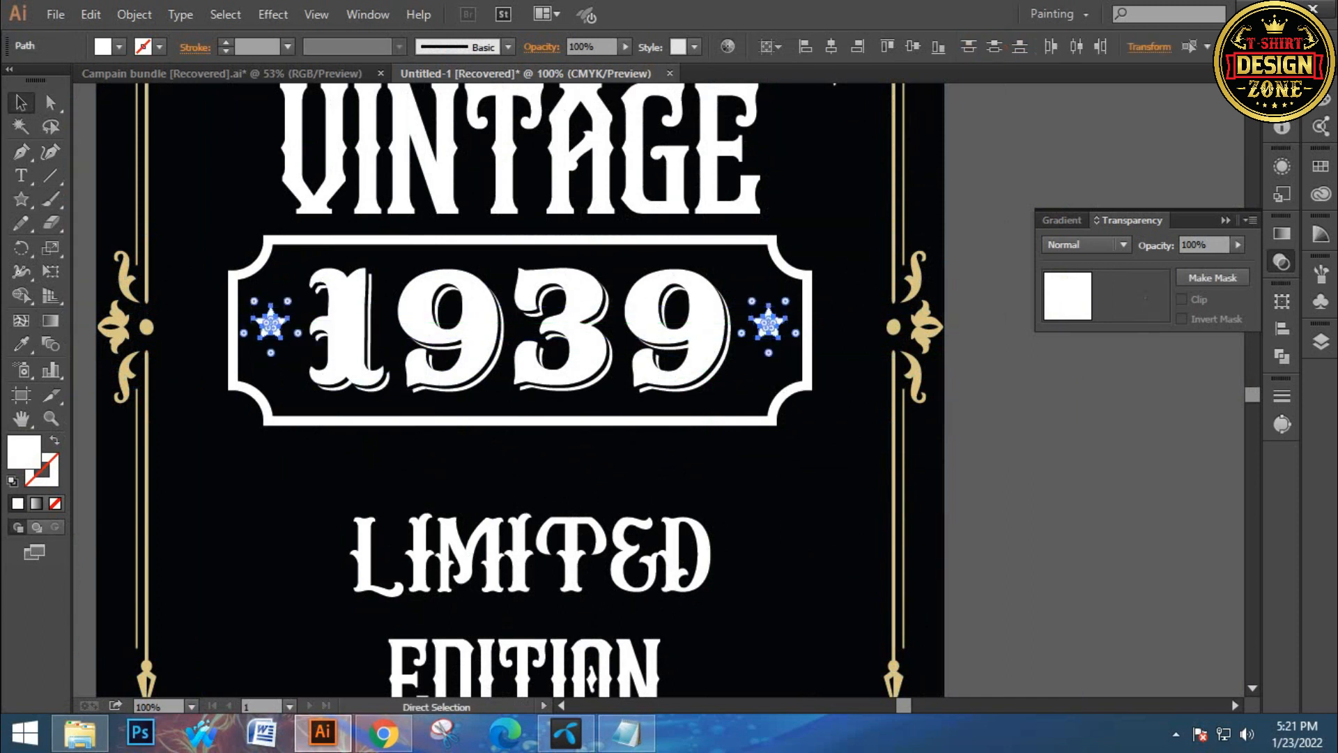
key(ctrl+g)
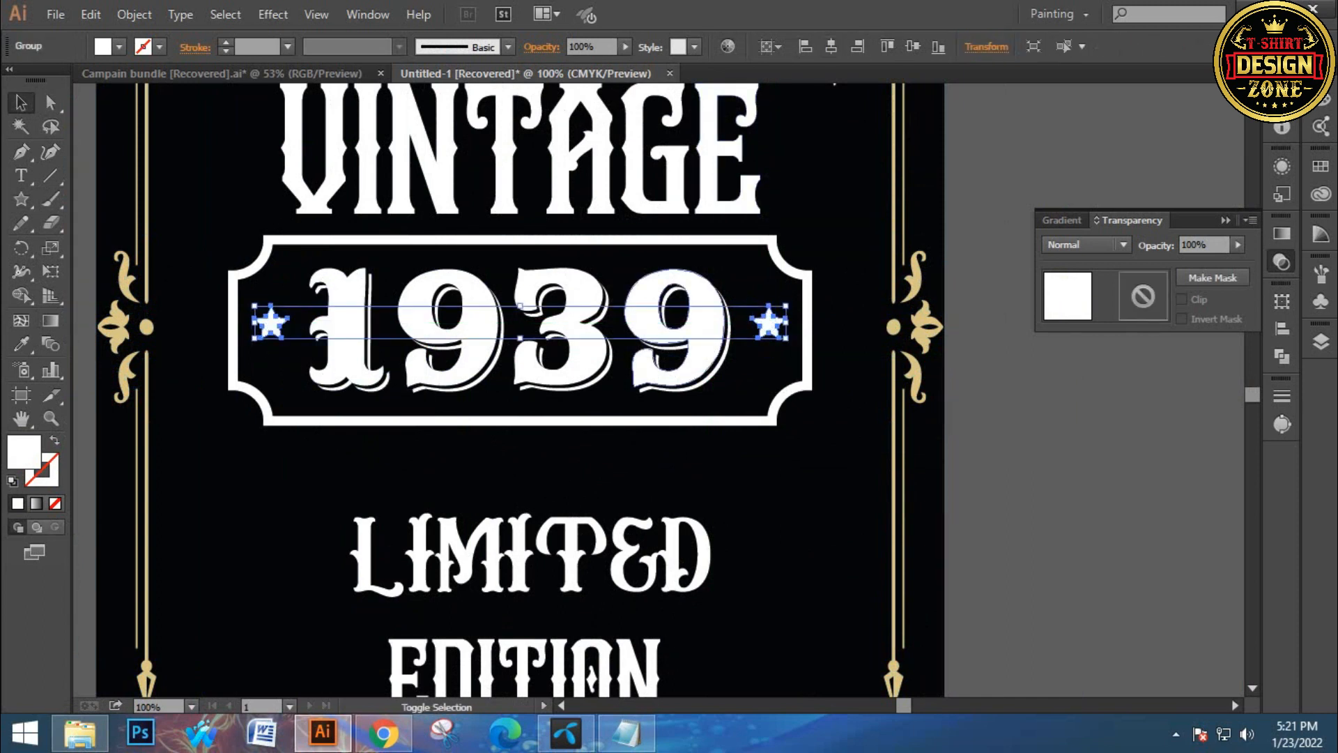
Select the stars together with the badge and align them horizontally centered
shift+click(651, 303)
shift+click(655, 240)
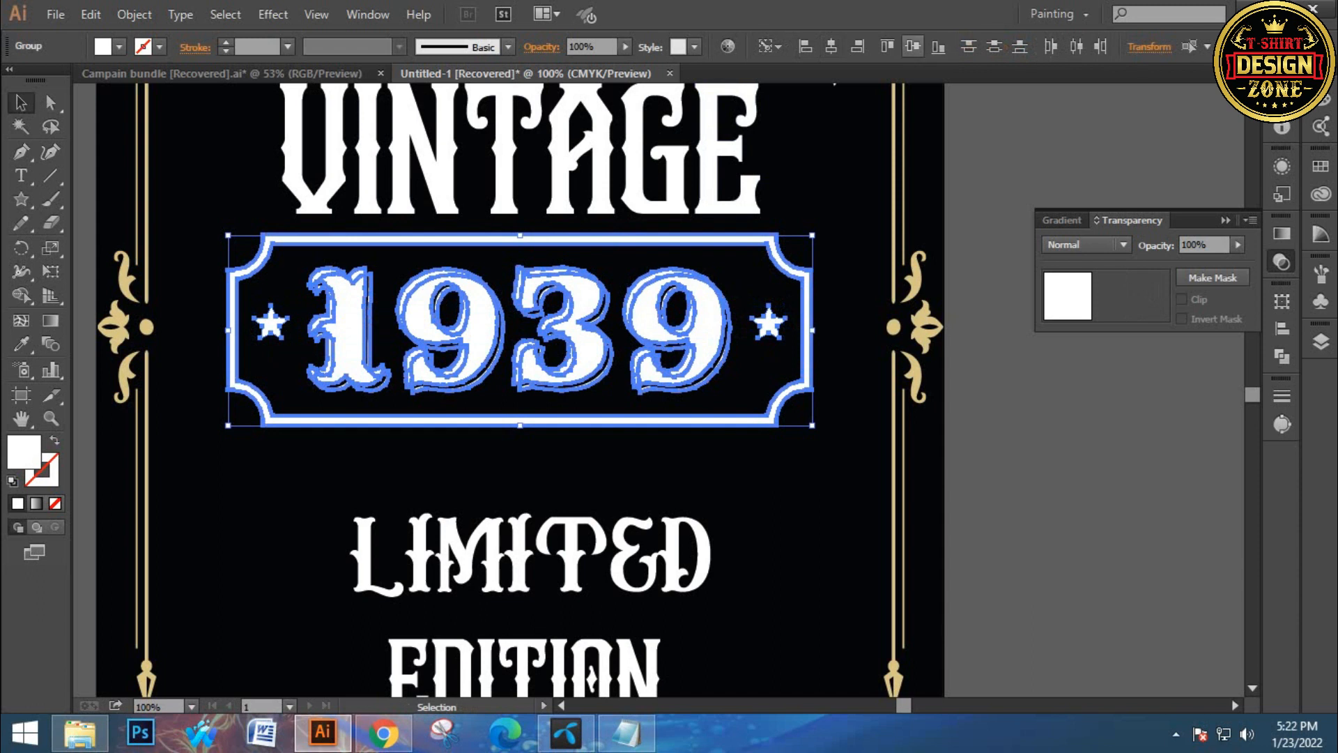
click(912, 46)
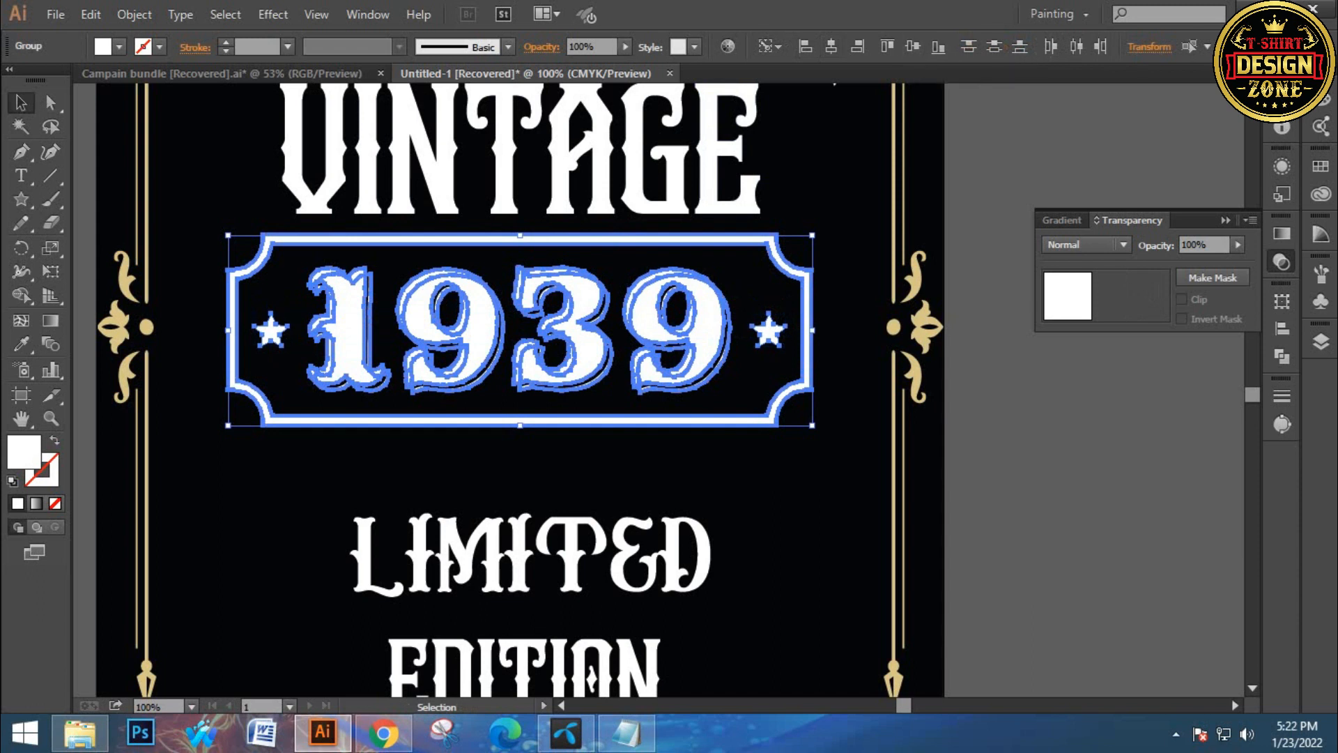
click(831, 171)
Stretch the VINTAGE text slightly wider from its right edge
key(ctrl+0)
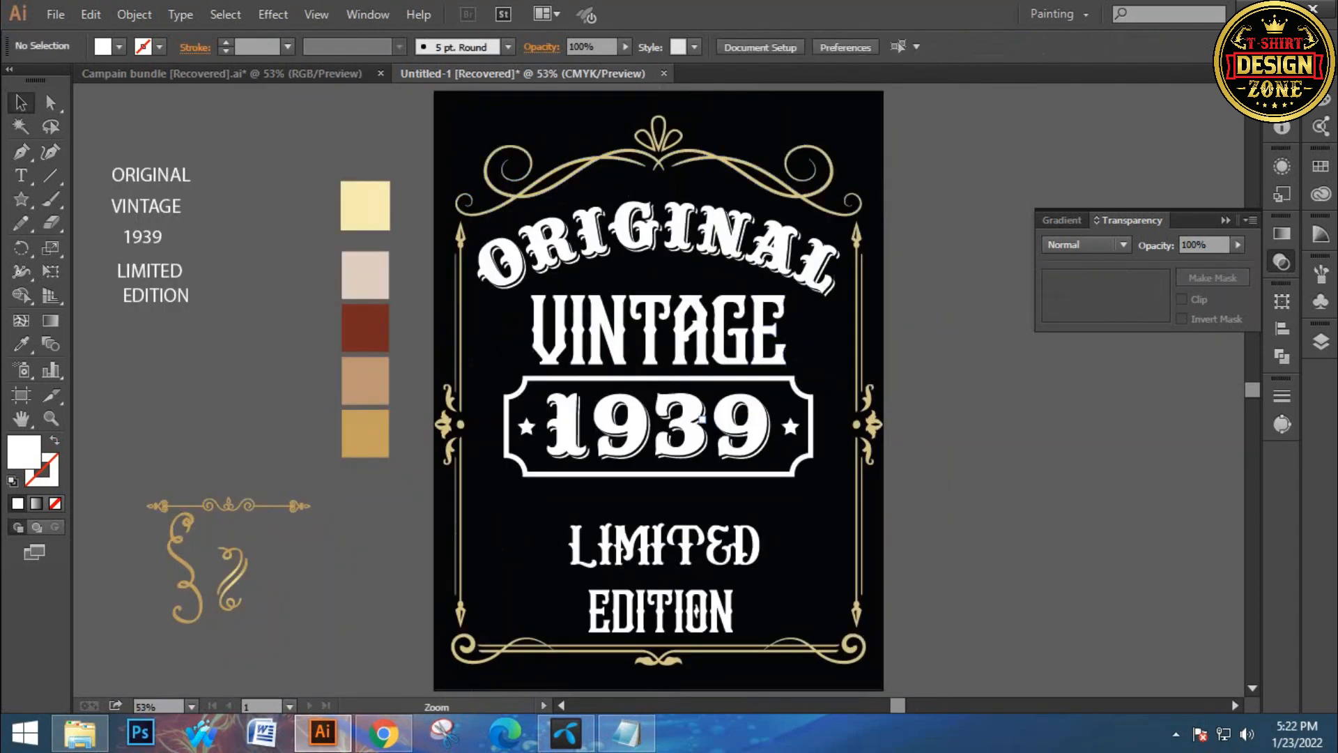
ctrl+click(702, 419)
ctrl+click(702, 419)
drag(702, 419, 745, 506)
drag(664, 347, 689, 396)
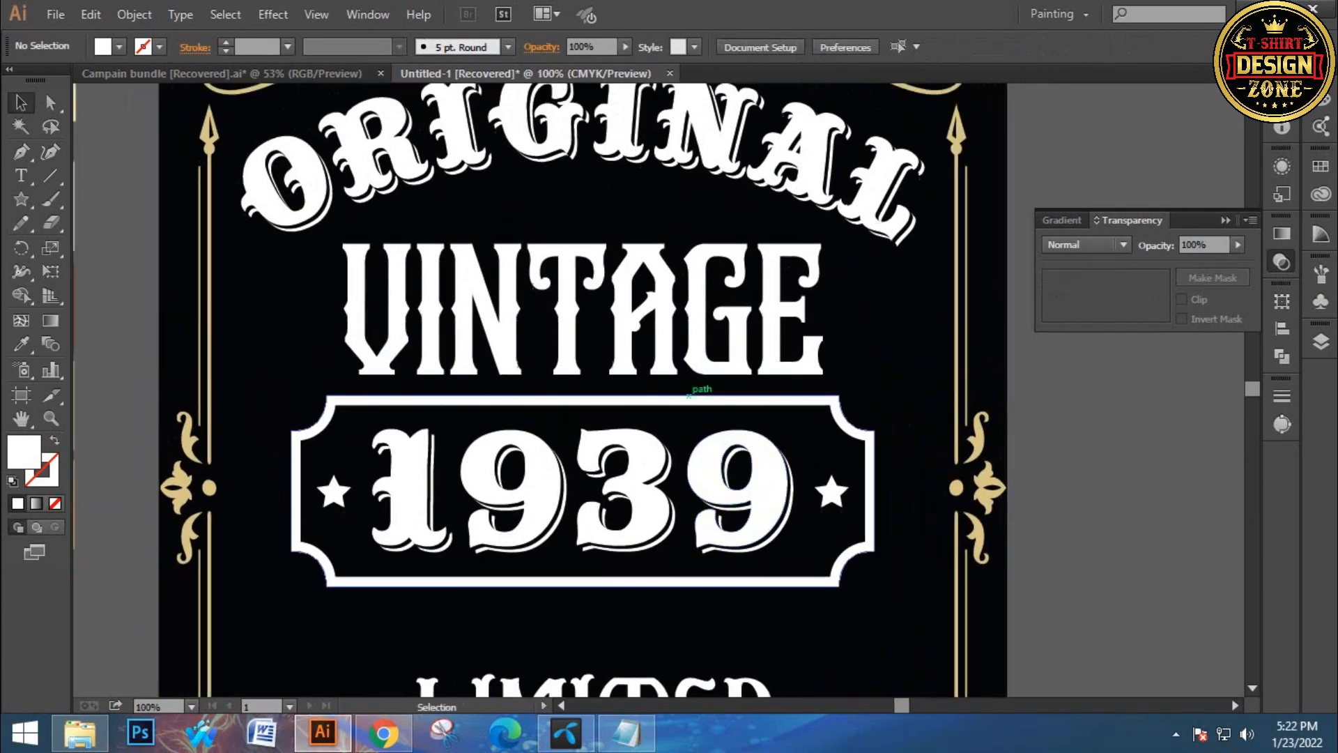
drag(749, 348, 751, 339)
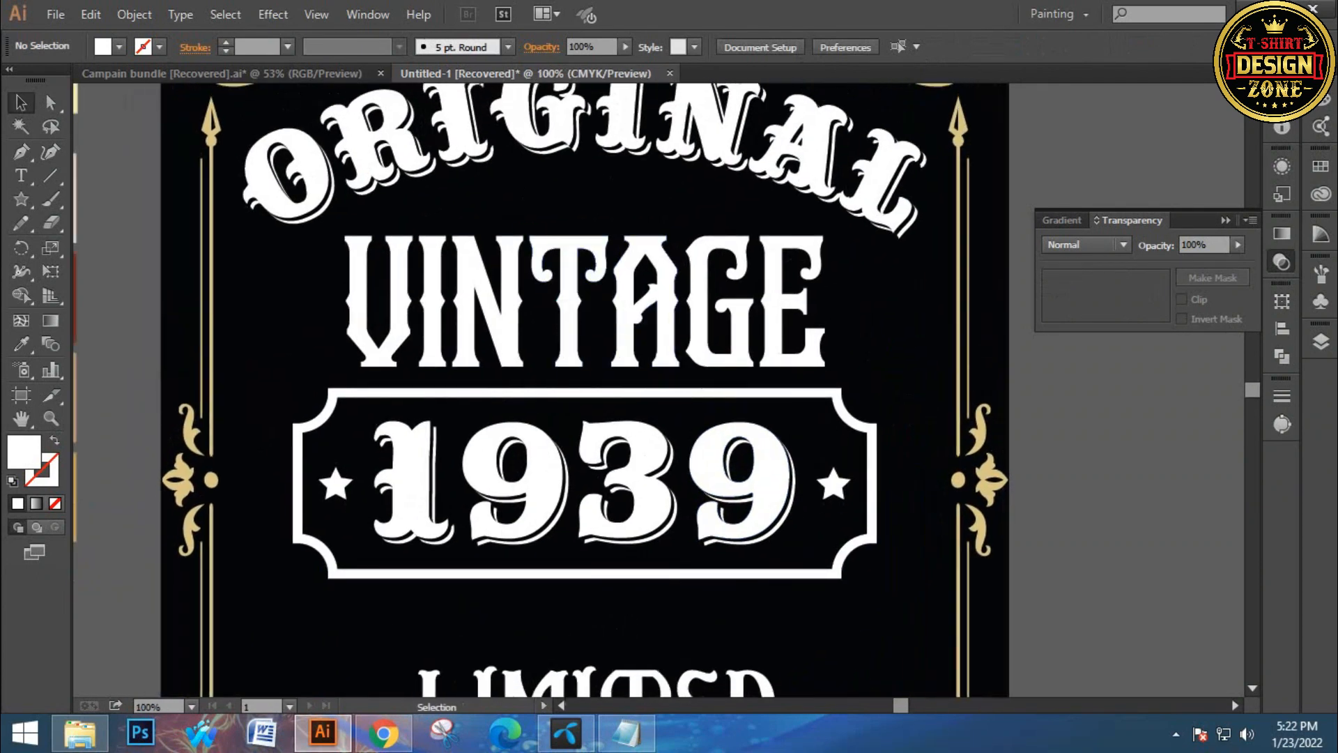
click(751, 340)
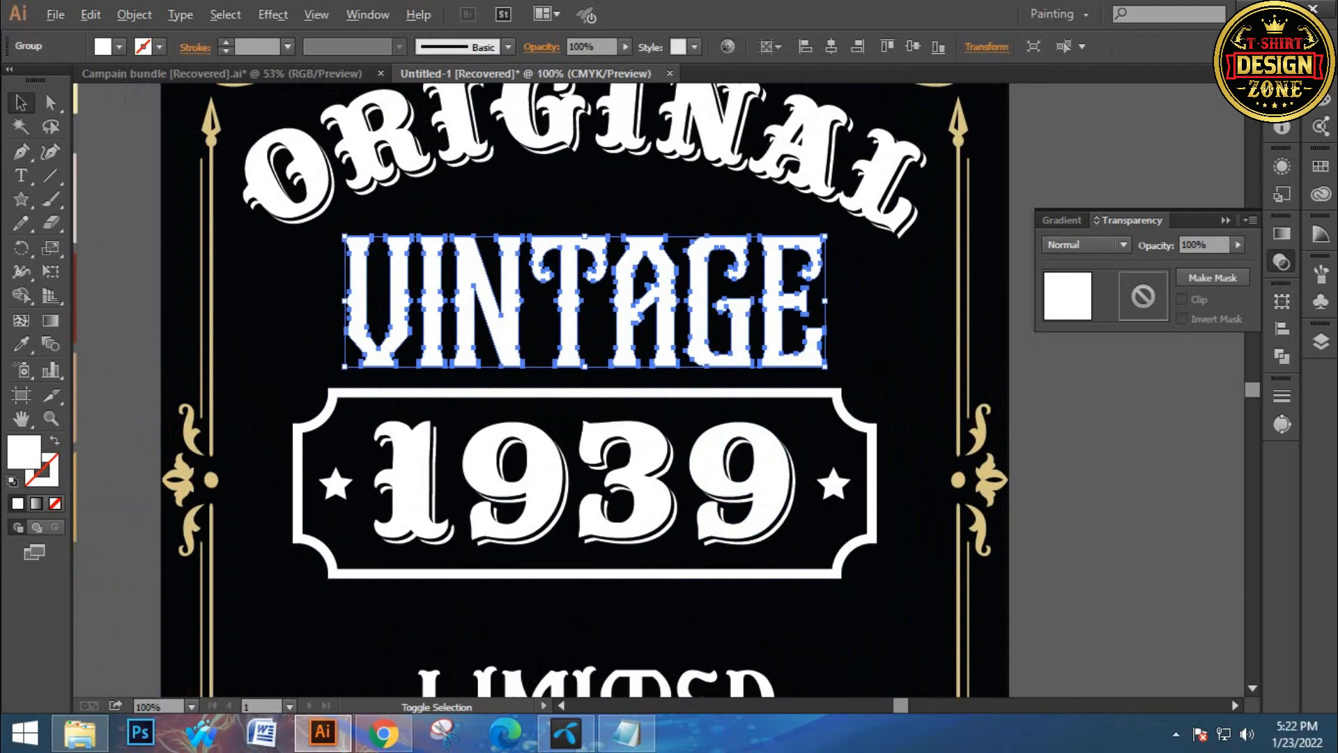
drag(826, 300, 862, 302)
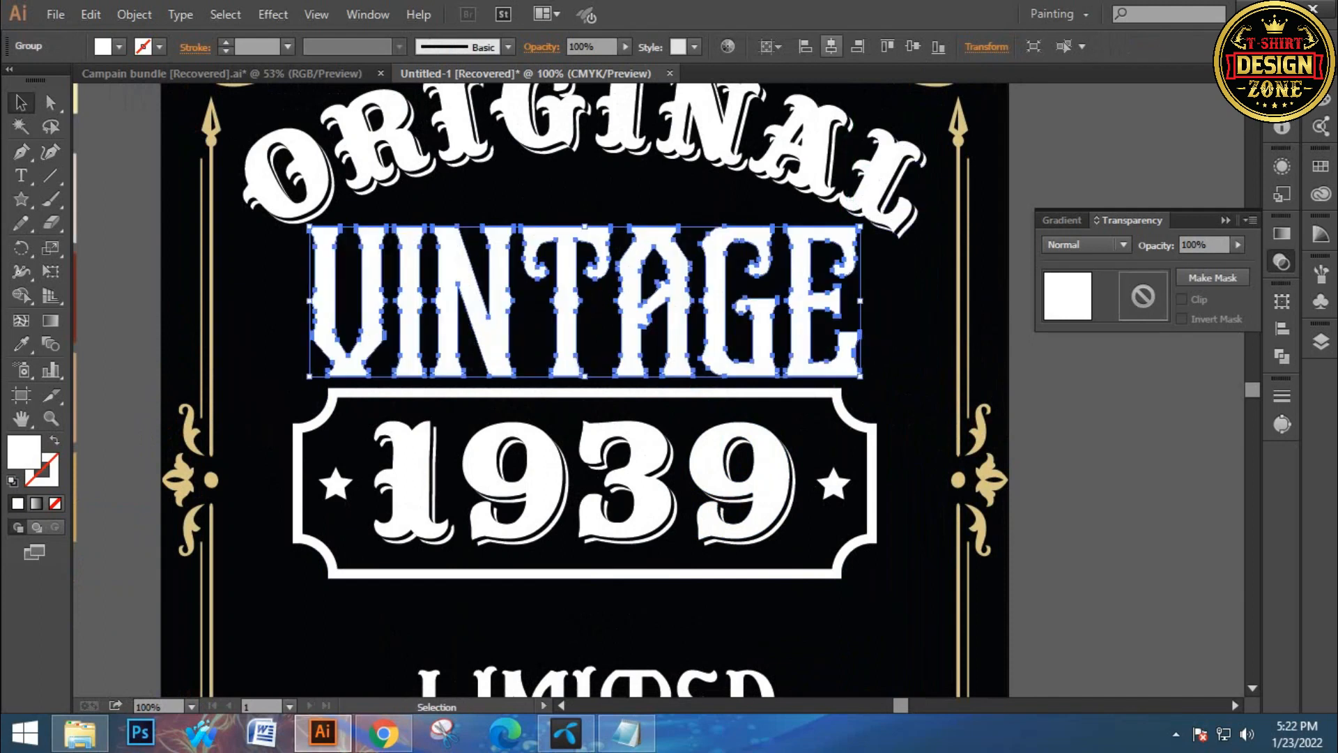
key(ctrl+shift+a)
Move the small gold ornament divider between ORIGINAL and VINTAGE and center it horizontally
key(ctrl+0)
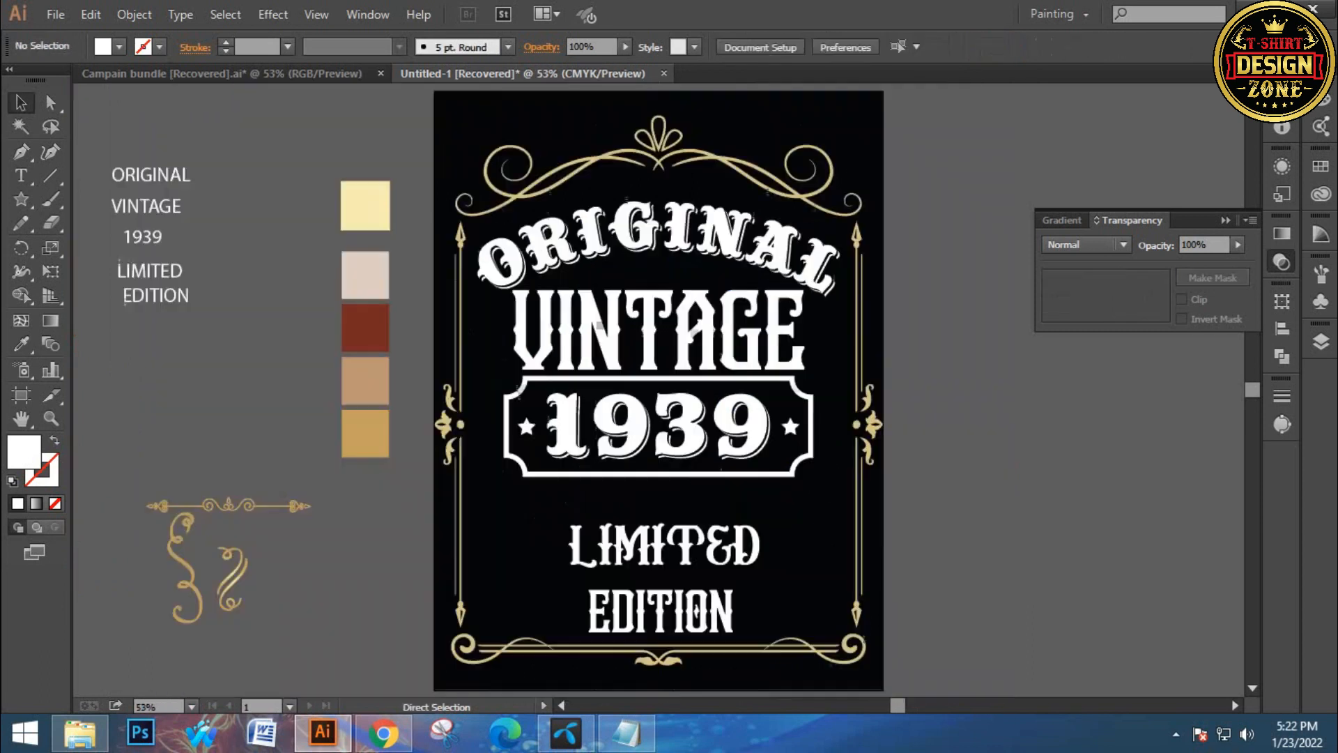
drag(228, 505, 651, 276)
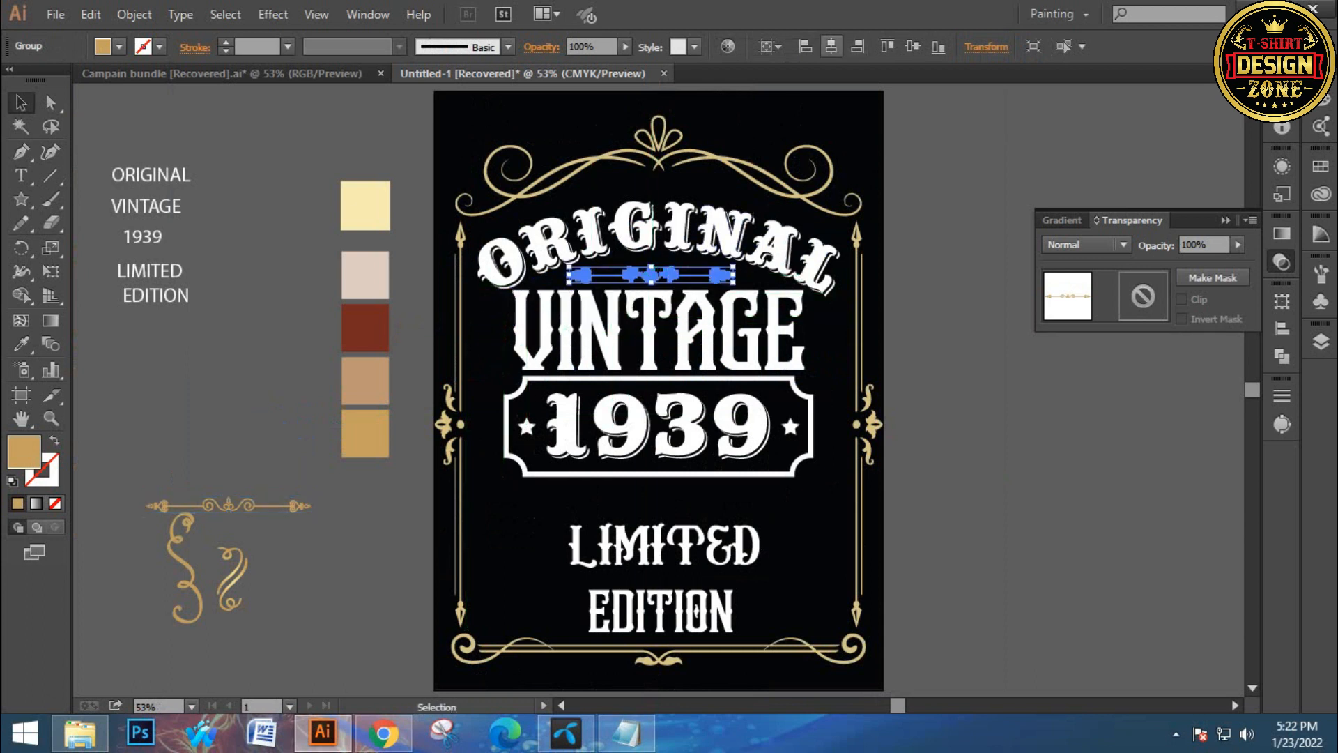
click(832, 46)
click(296, 279)
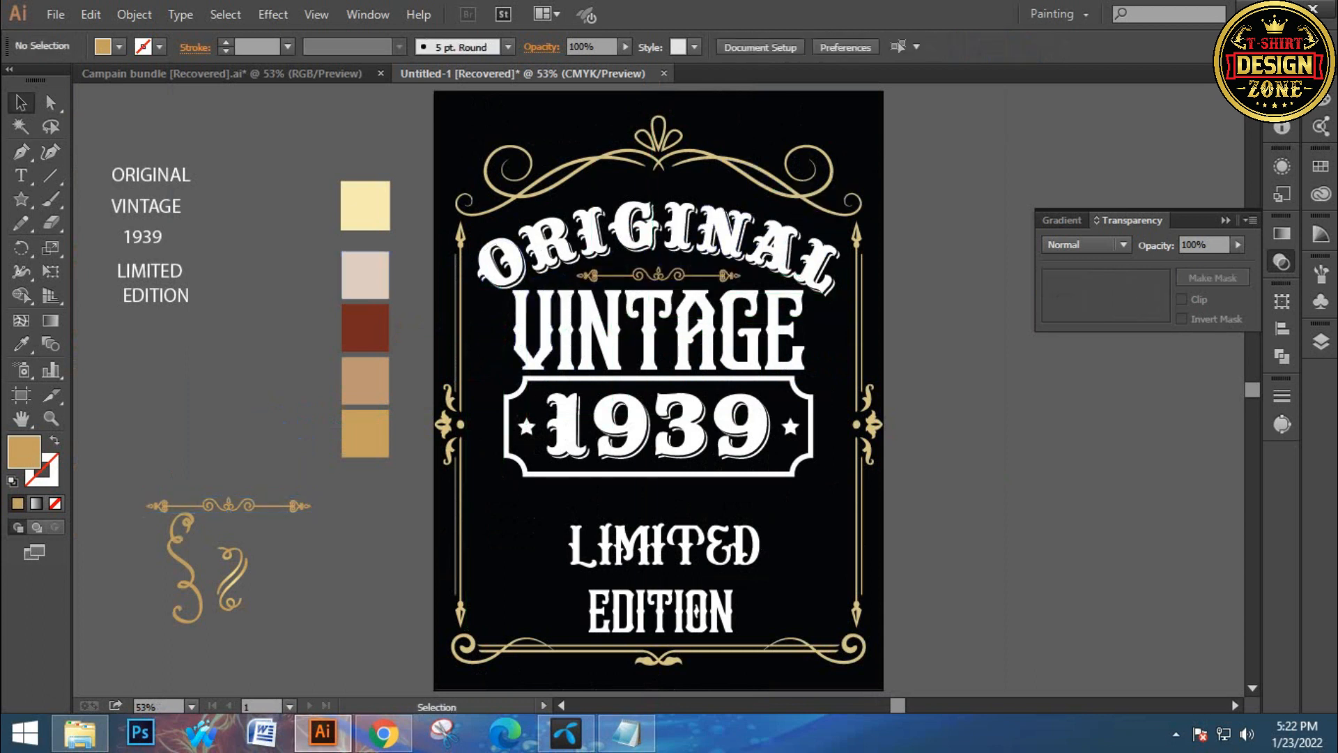
Nudge the 1939 badge down slightly
drag(708, 530, 664, 419)
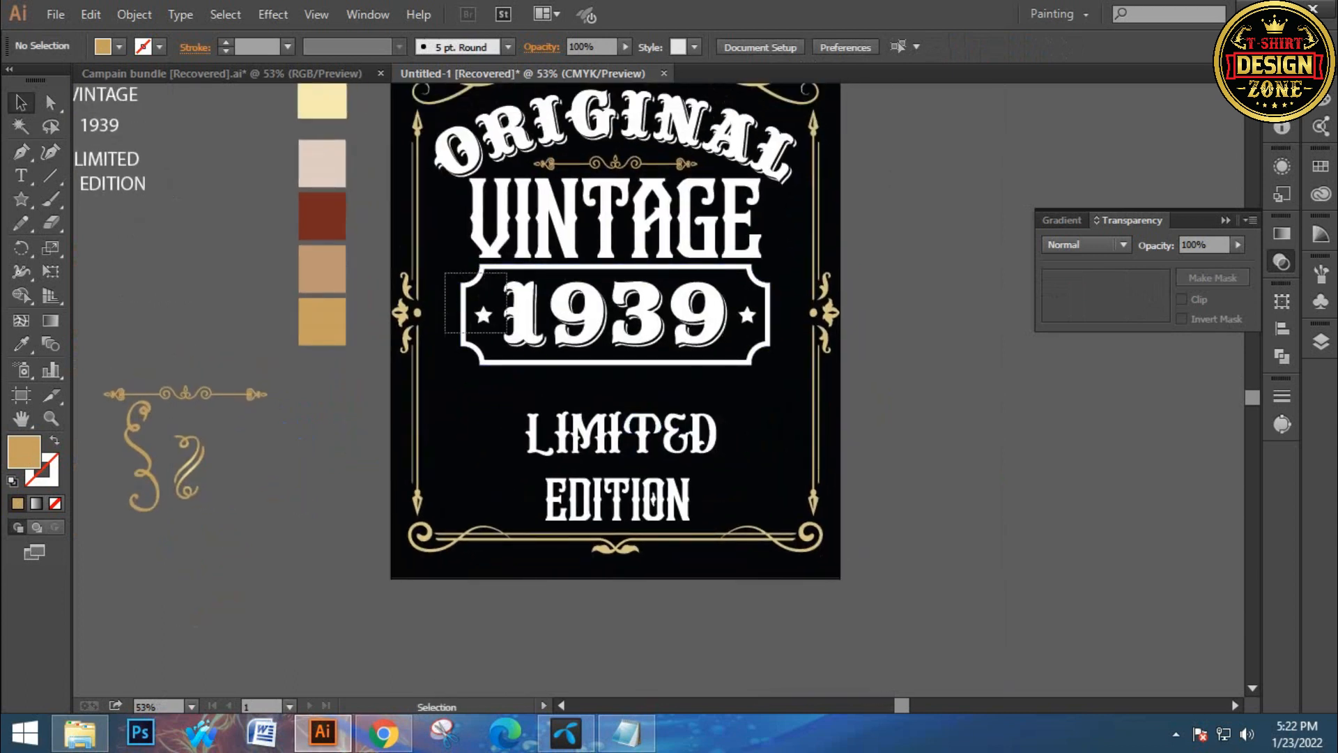
drag(507, 333, 511, 339)
key(Down)
key(Down)
key(Down)
key(Down)
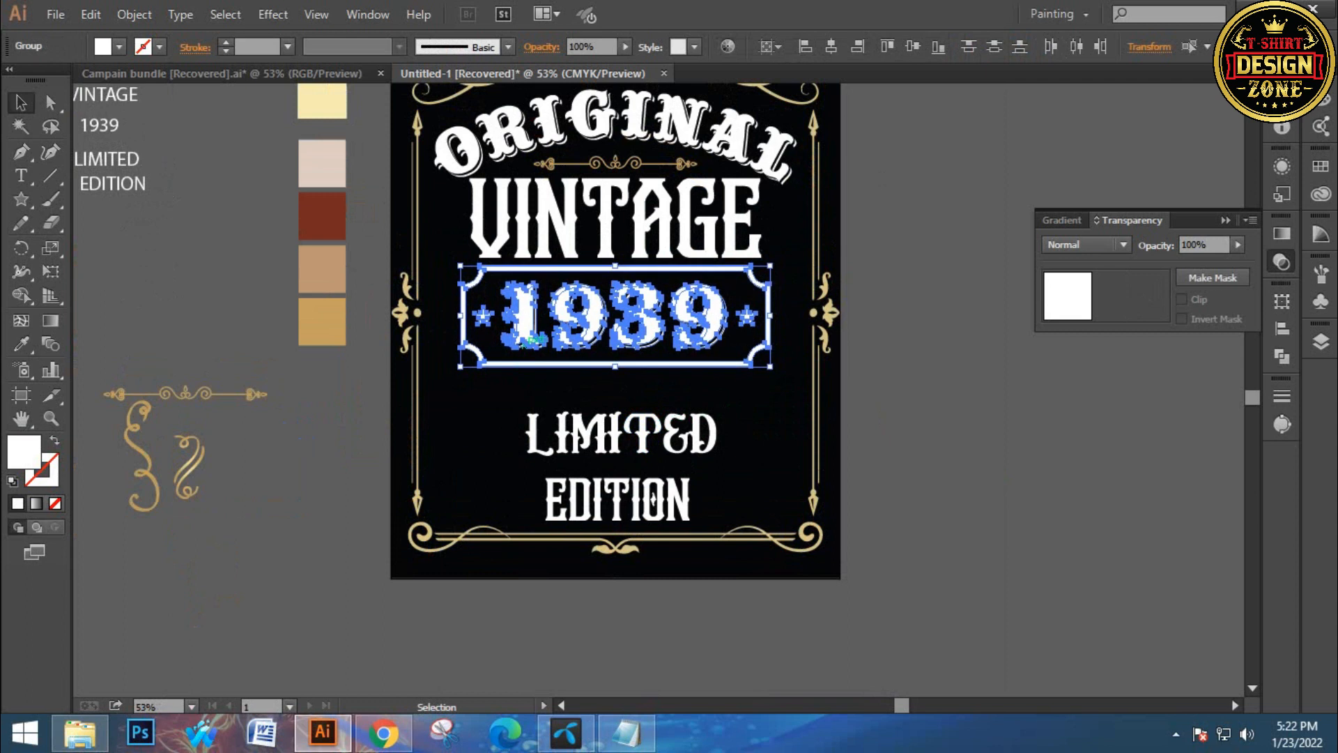
Enlarge the EDITION text, center it horizontally, and move it up beneath LIMITED
click(585, 392)
ctrl+click(653, 516)
ctrl+click(653, 516)
drag(653, 516, 631, 641)
click(638, 301)
drag(722, 300, 894, 311)
click(831, 46)
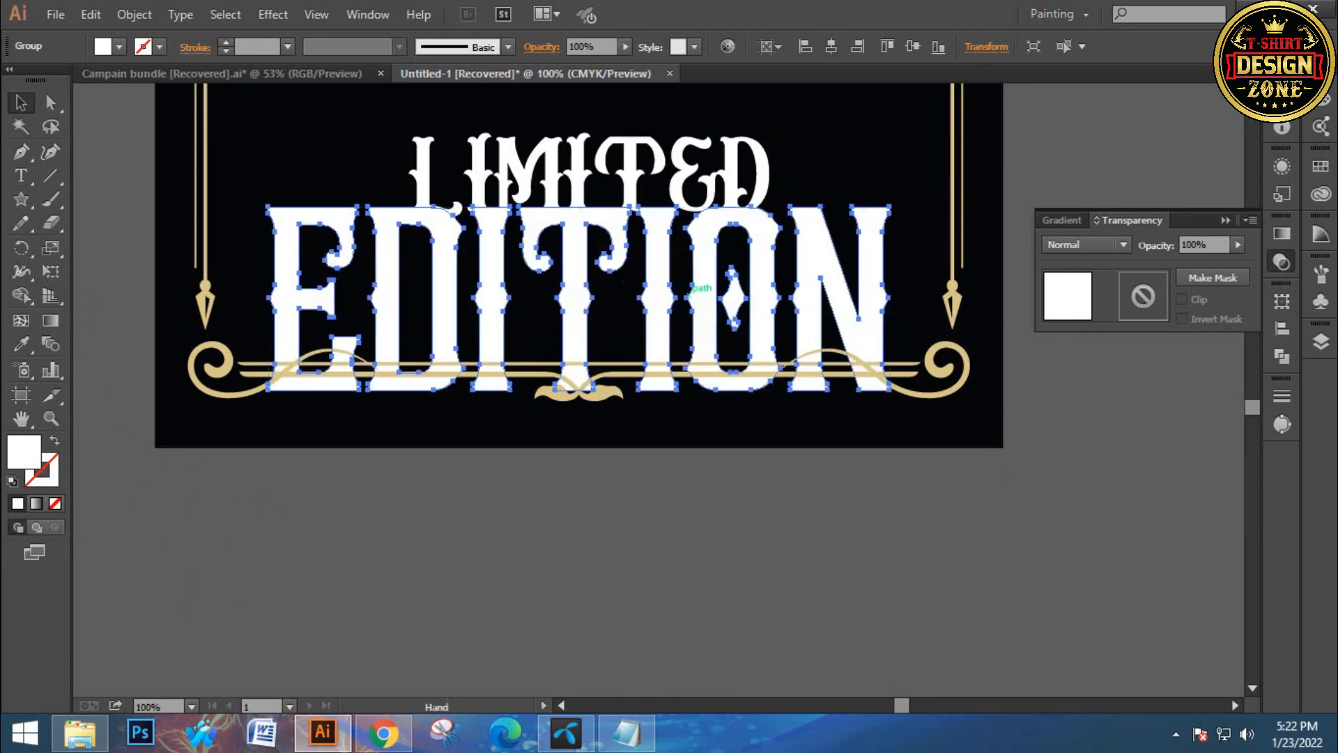
drag(659, 224, 619, 409)
drag(519, 360, 525, 302)
drag(524, 406, 527, 336)
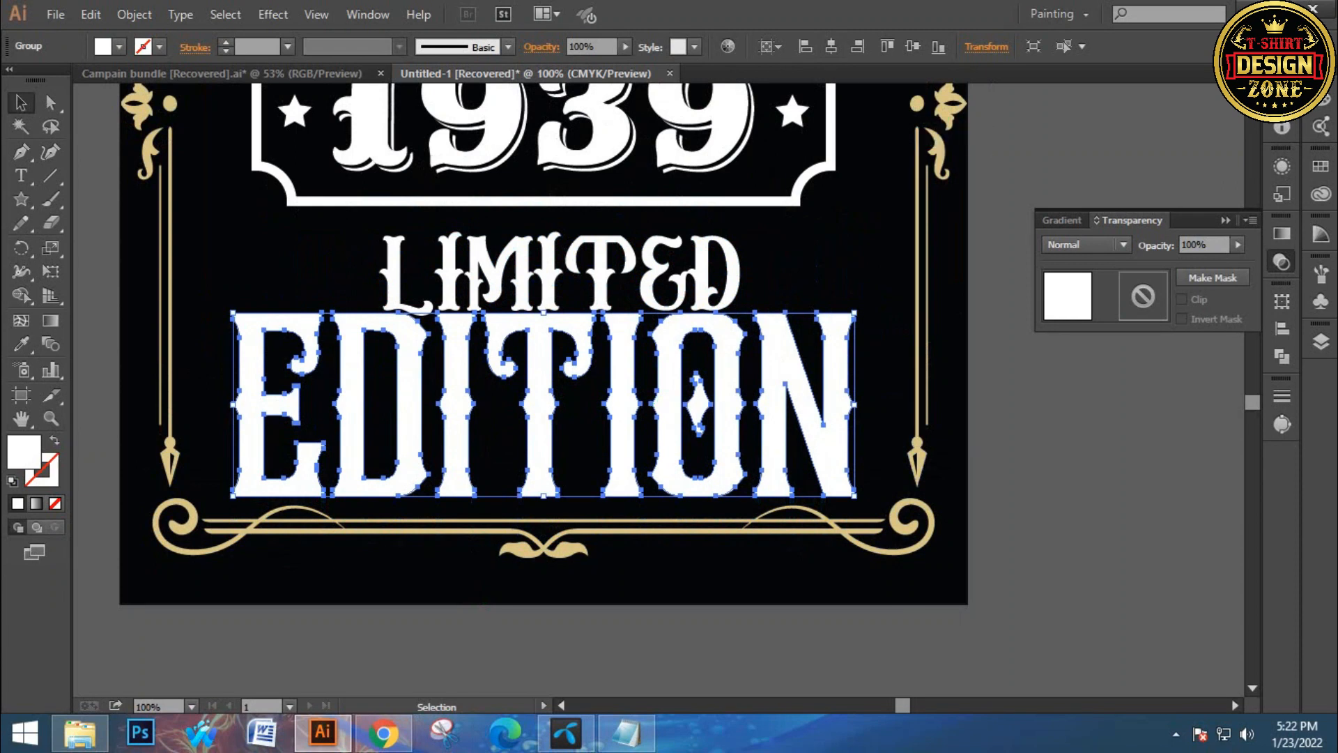
Enlarge the LIMITED text, move it up slightly, and center it horizontally
click(1226, 221)
click(1087, 268)
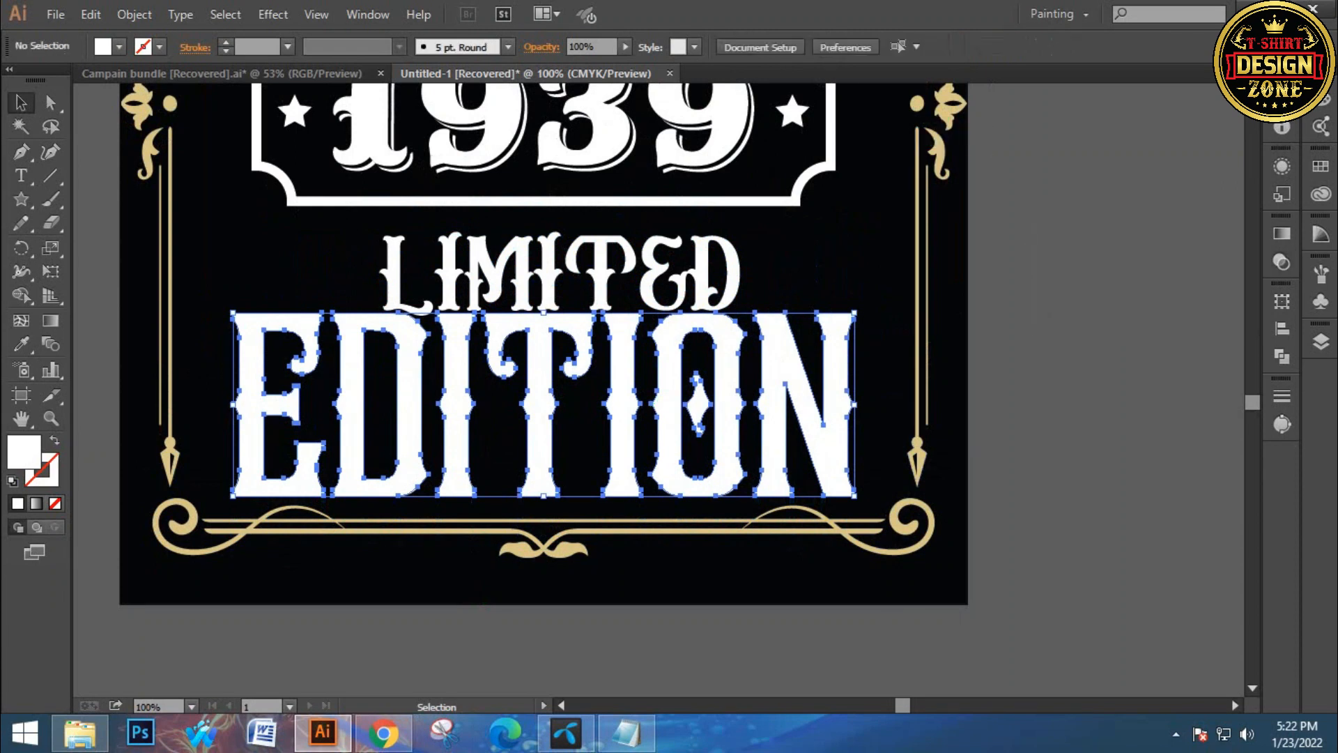
click(617, 275)
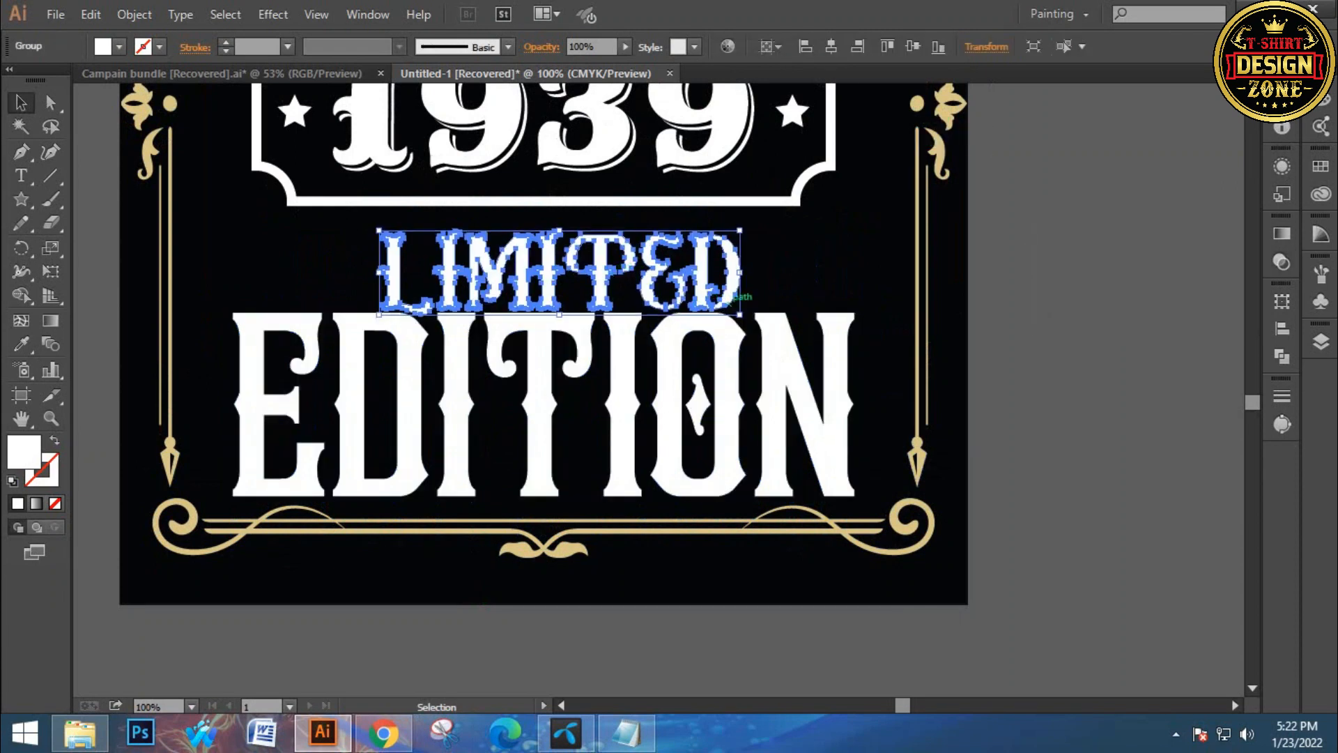
drag(462, 275, 462, 261)
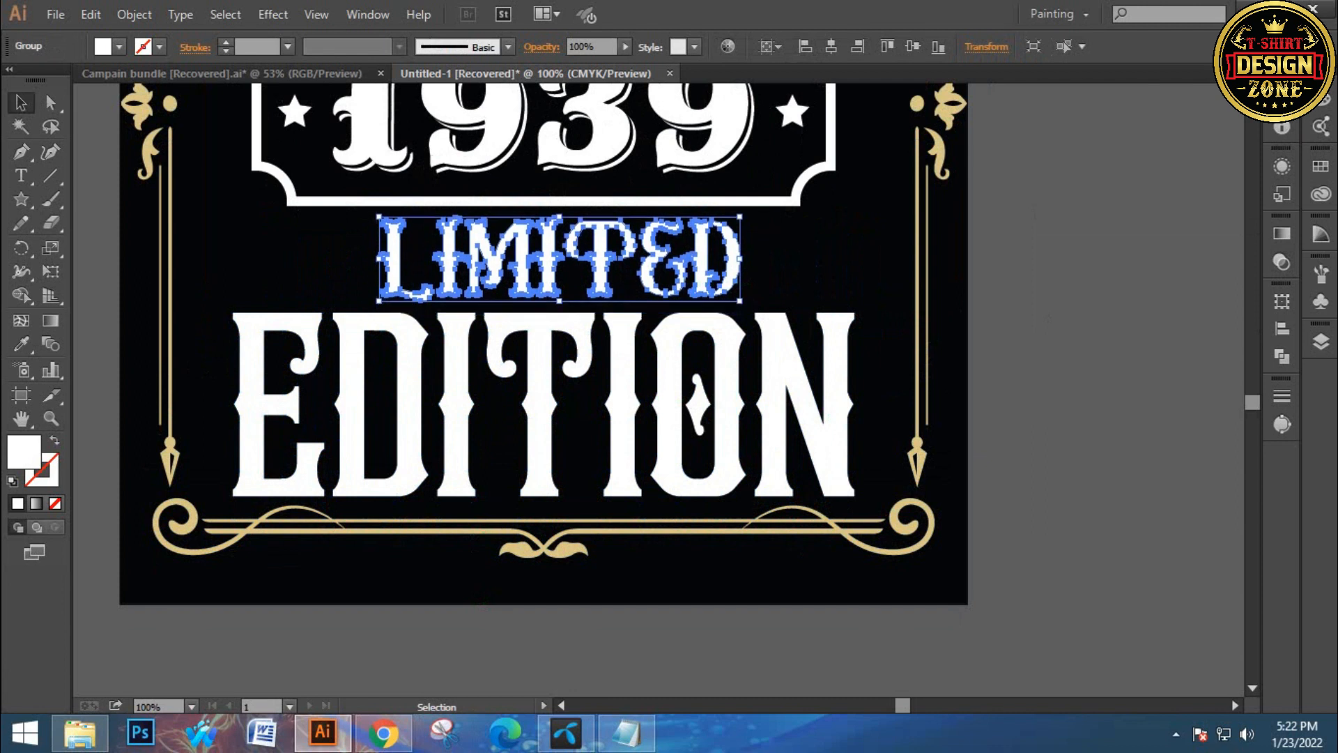
drag(741, 301, 799, 258)
click(801, 268)
click(739, 259)
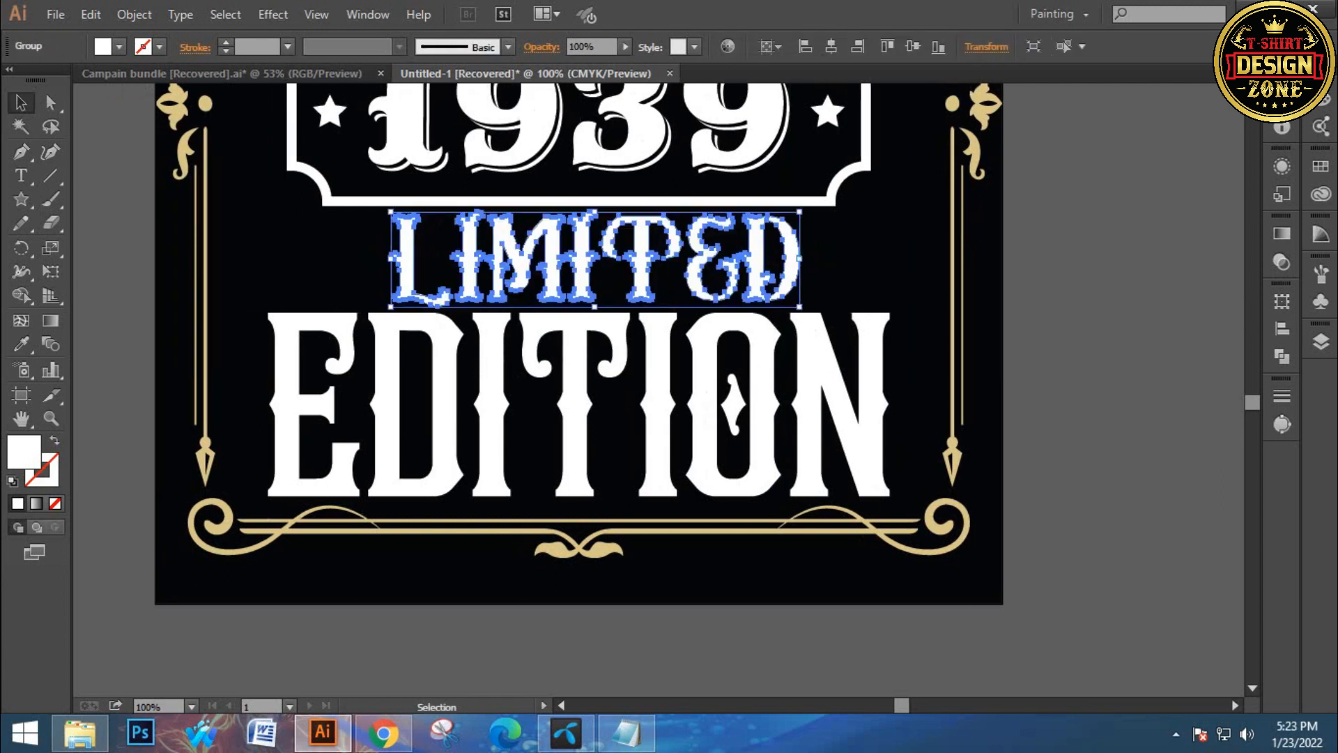
click(831, 46)
key(ctrl+shift+a)
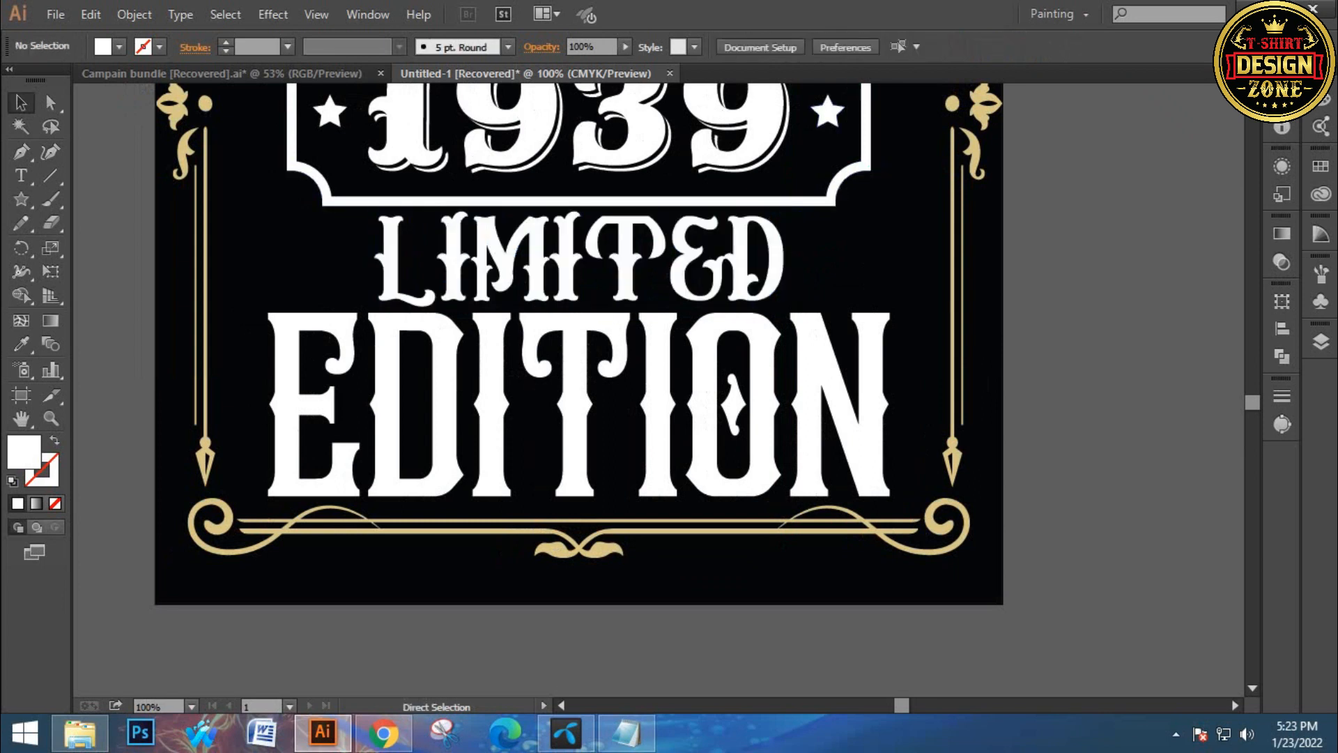
Stretch the VINTAGE text a little wider again
key(ctrl+0)
ctrl+click(709, 508)
drag(711, 508, 786, 642)
drag(725, 550, 753, 522)
drag(697, 390, 707, 426)
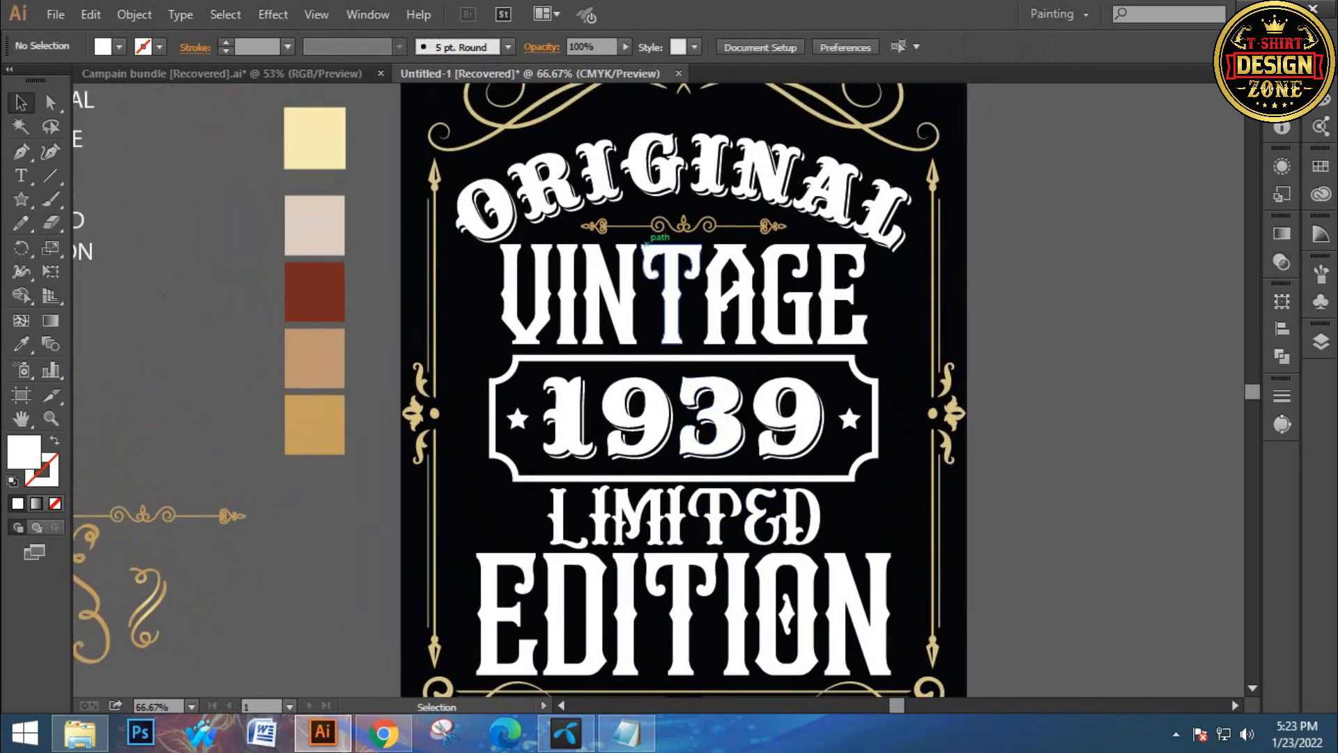
drag(604, 129, 640, 153)
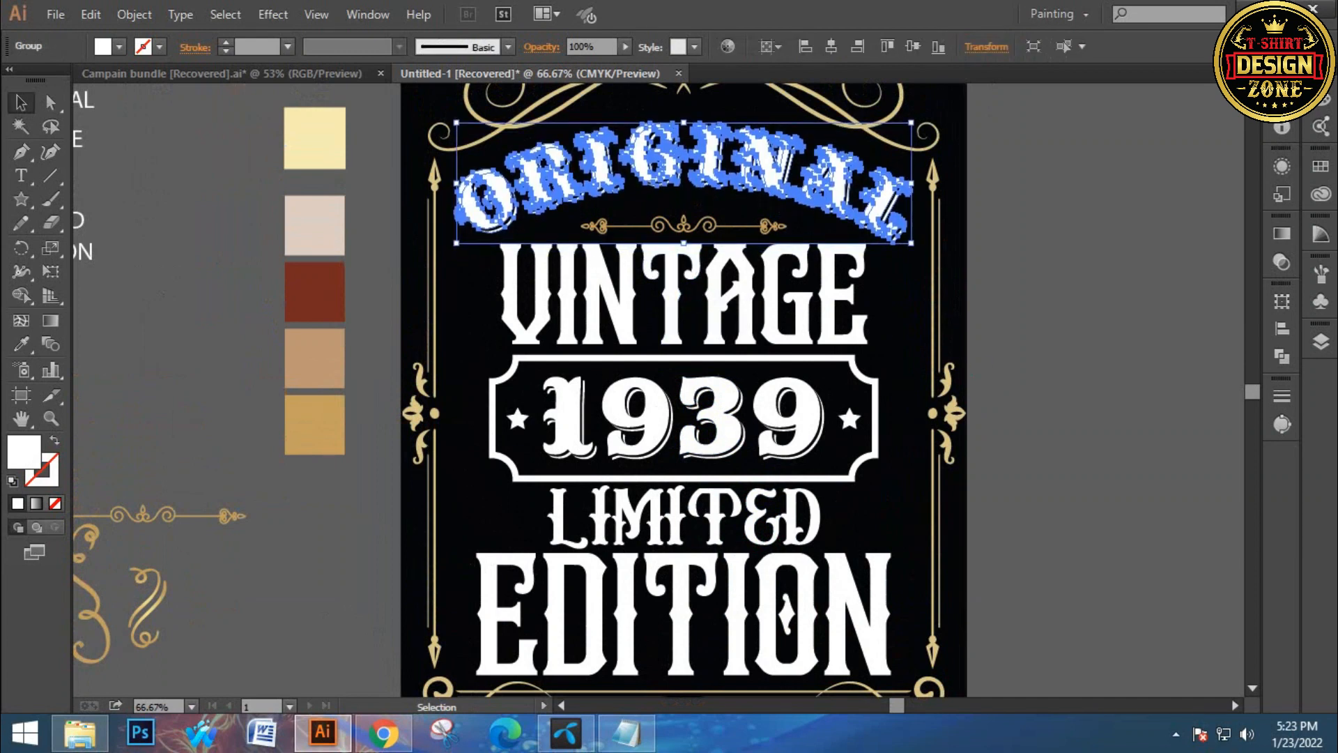
click(834, 399)
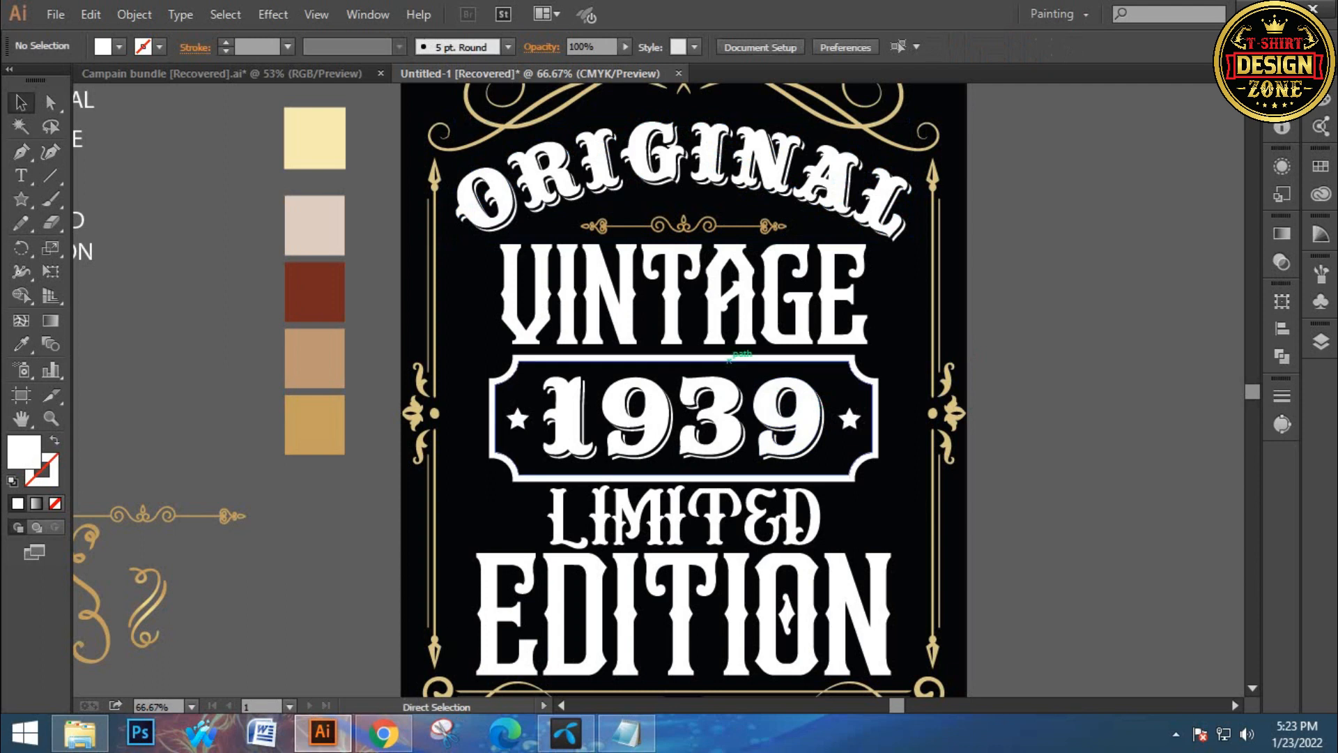
ctrl+click(738, 331)
click(793, 304)
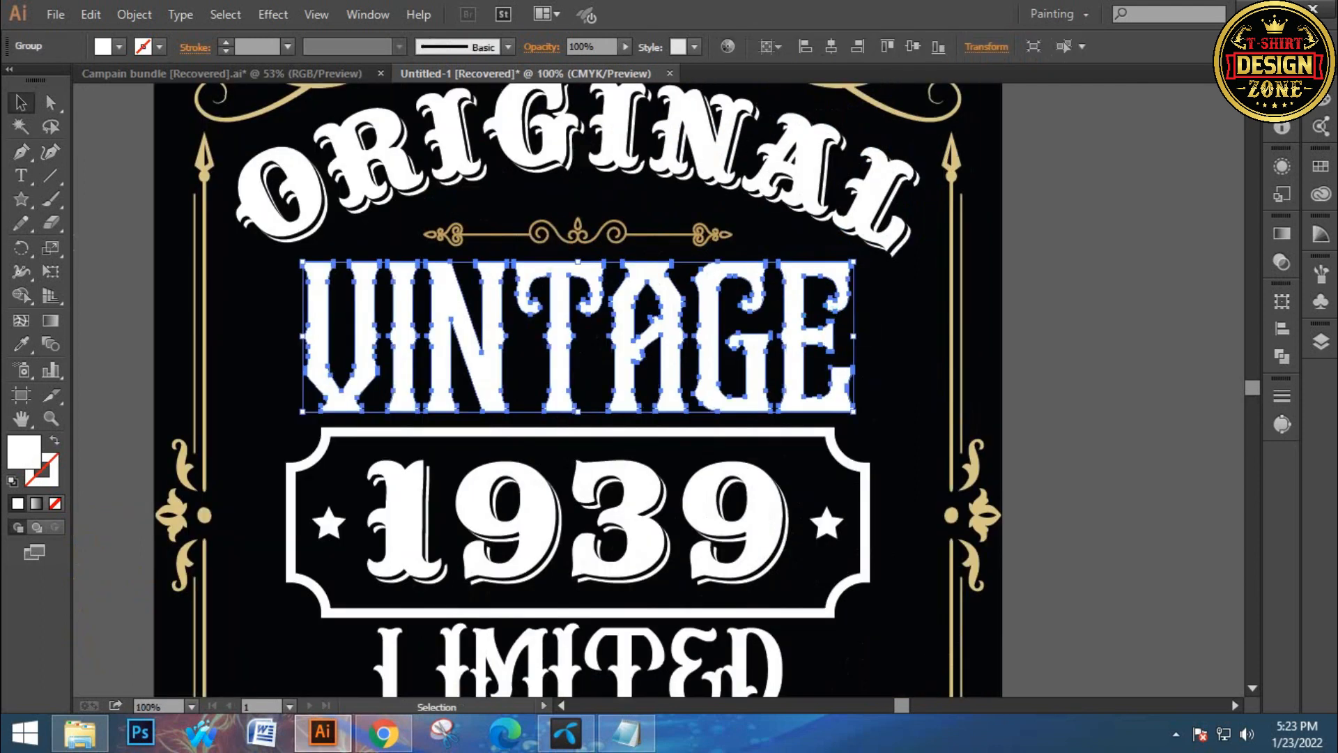
drag(854, 336, 879, 341)
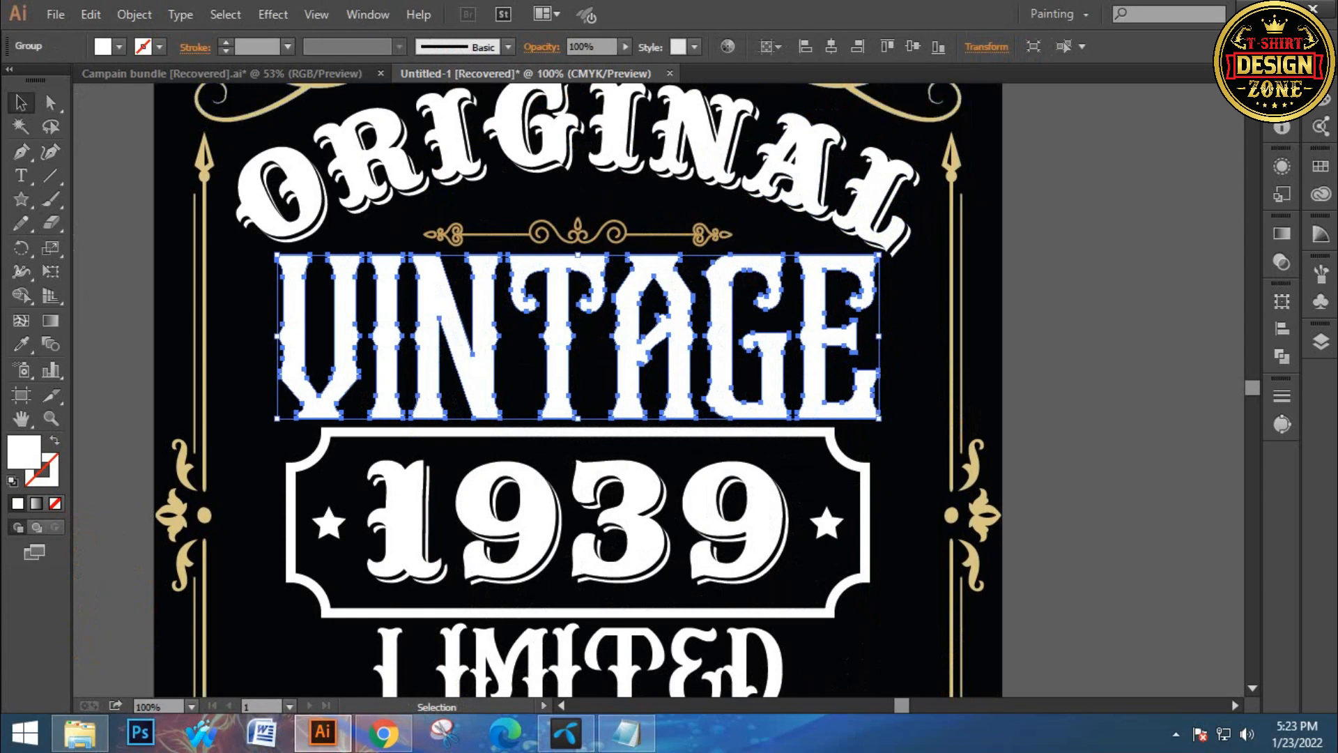
Nudge the gold ornament divider up slightly
click(608, 231)
key(Up)
key(Up)
key(Up)
key(Up)
key(Up)
key(Up)
key(Up)
key(Up)
key(Up)
key(Up)
key(Up)
key(Up)
key(Up)
key(Up)
key(Up)
key(Up)
key(Up)
key(Up)
key(Up)
key(Up)
key(Down)
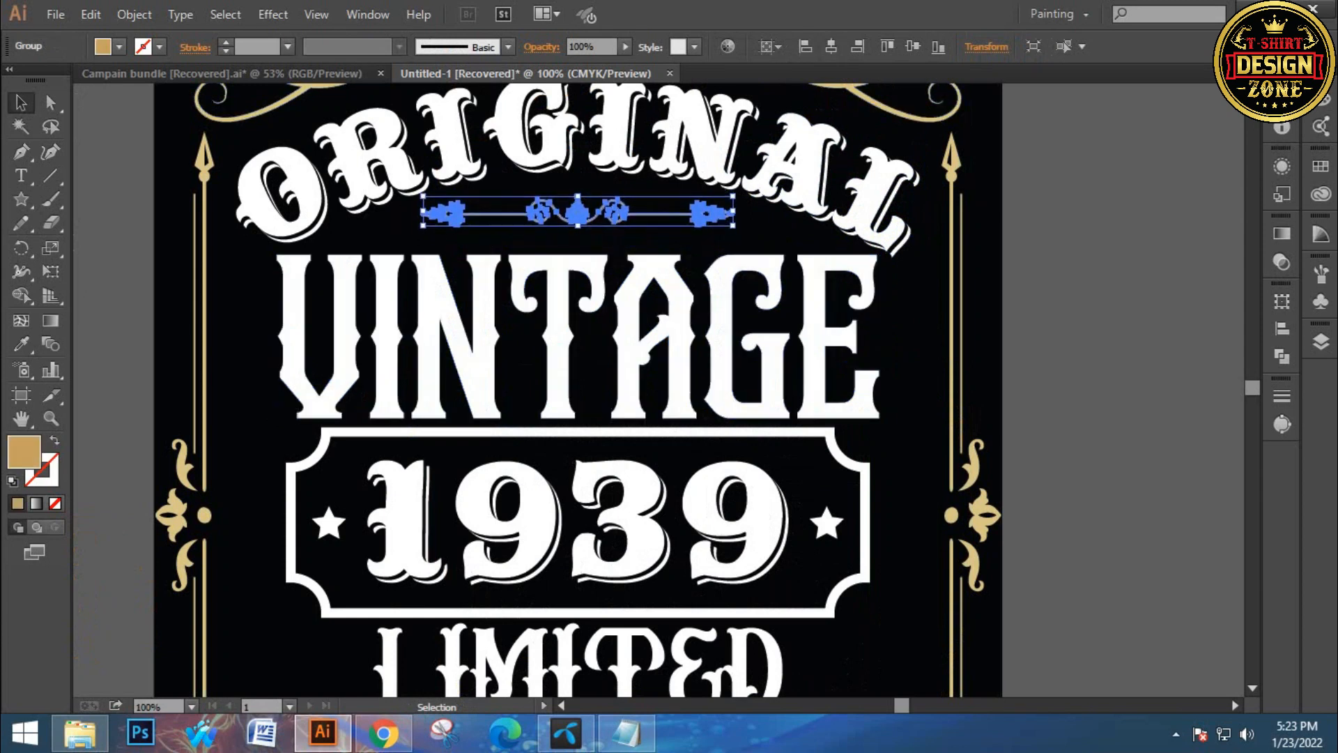
Nudge the arched ORIGINAL title up slightly
click(712, 258)
drag(500, 334, 515, 364)
click(546, 175)
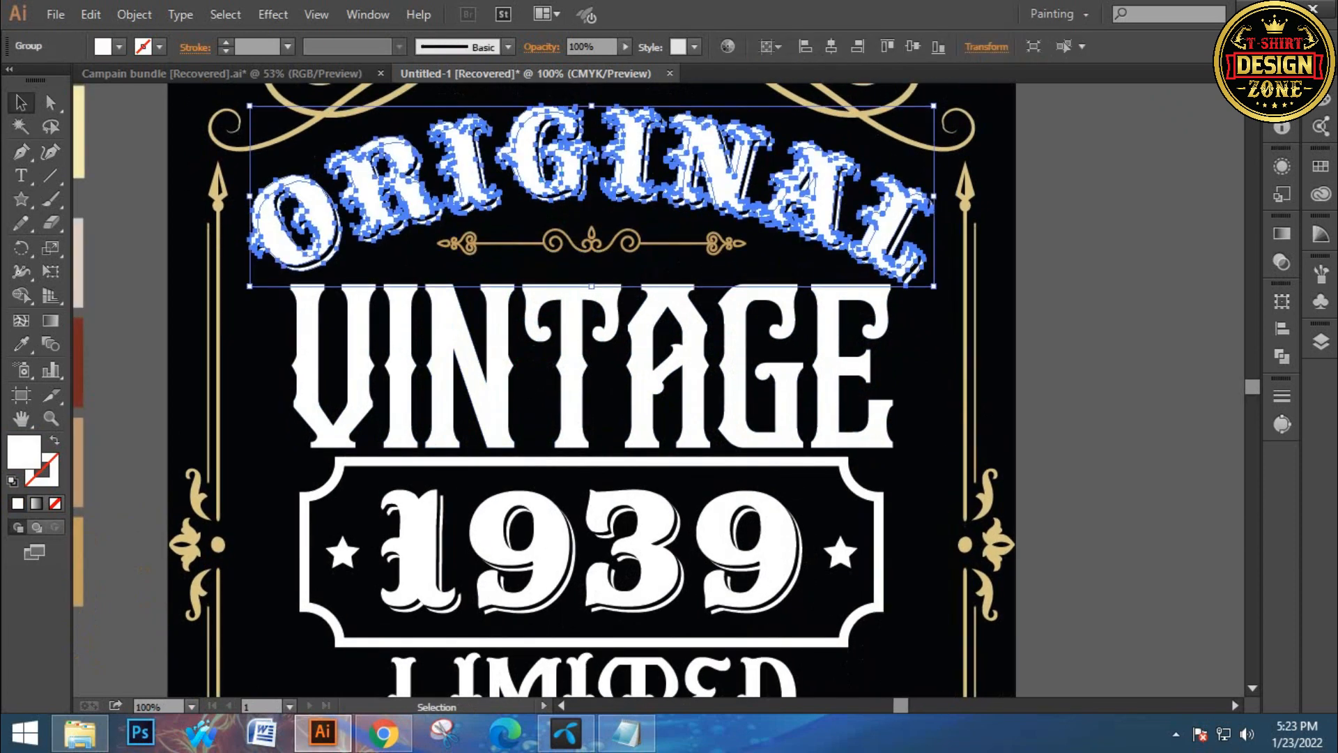
key(Up)
Move the VINTAGE text up slightly and stretch it a bit wider
click(914, 322)
click(850, 362)
key(Up)
key(Up)
key(Up)
key(Up)
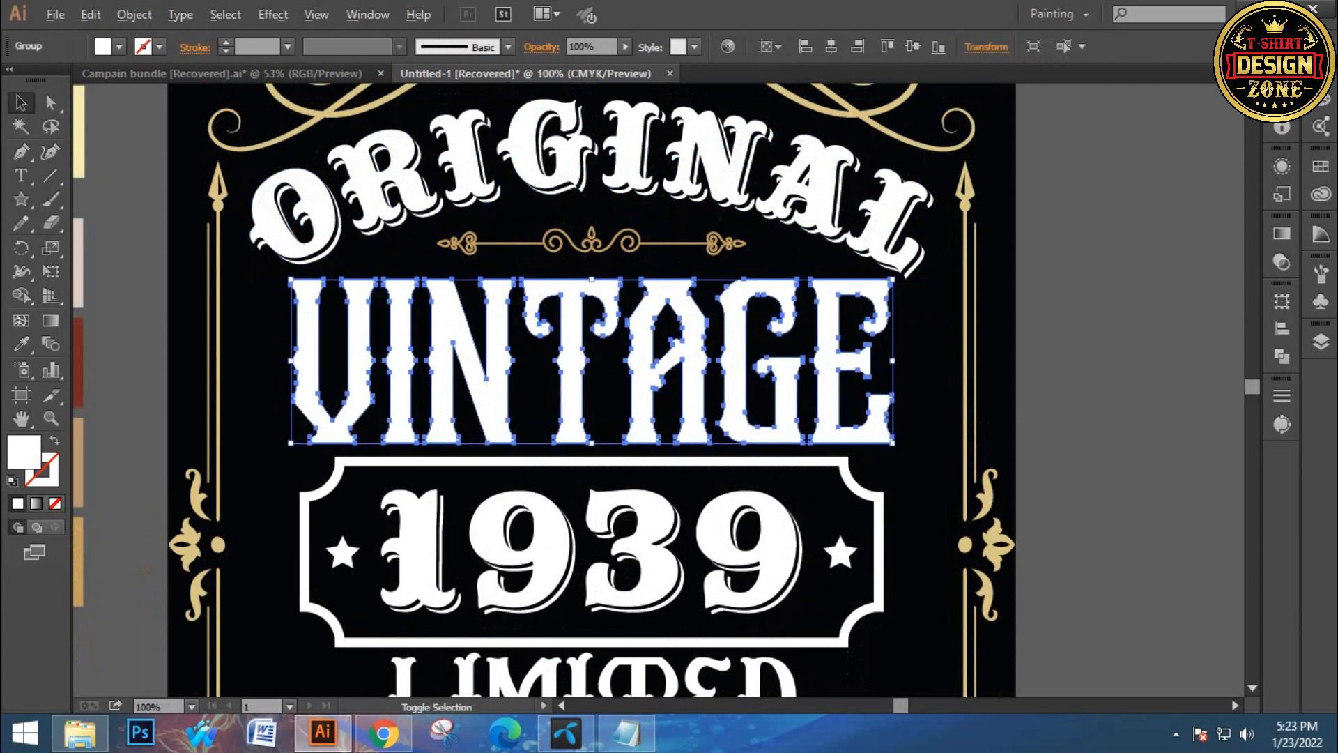
drag(893, 360, 904, 360)
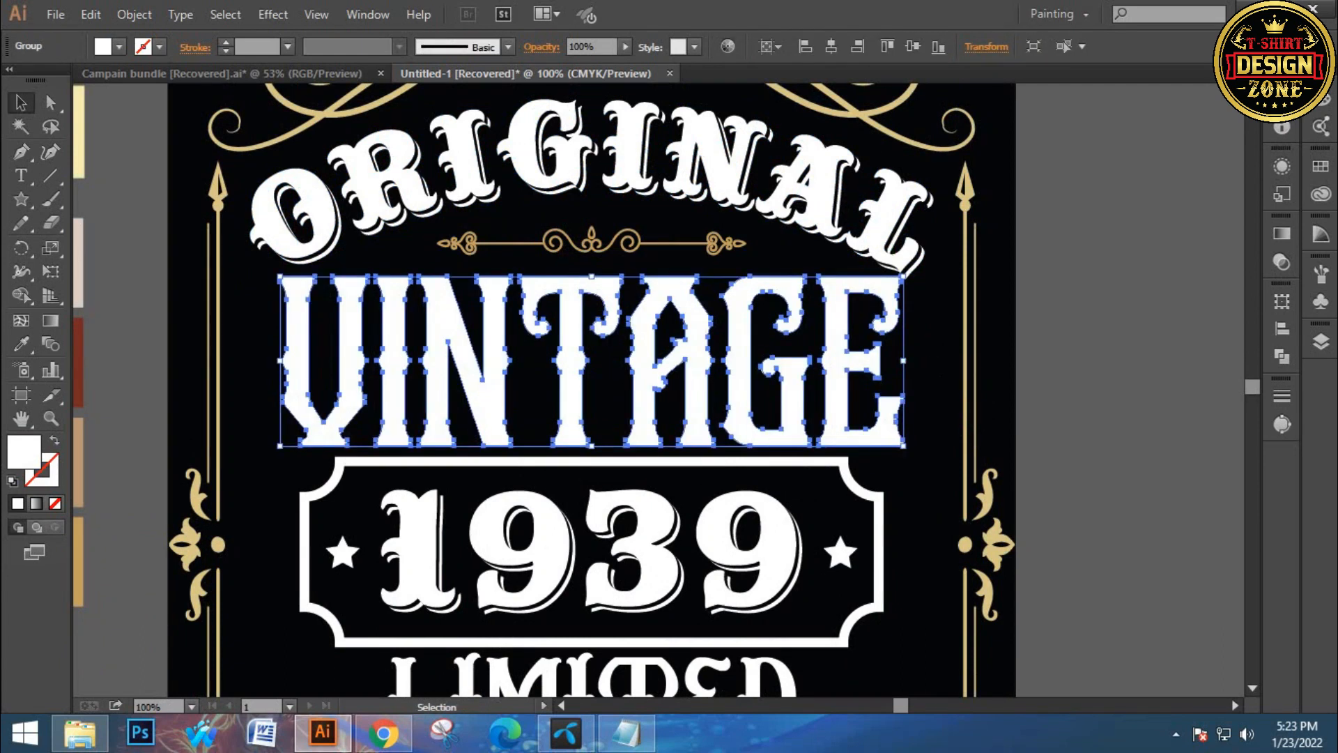
Center the VINTAGE text horizontally on the artboard
click(832, 46)
click(1046, 251)
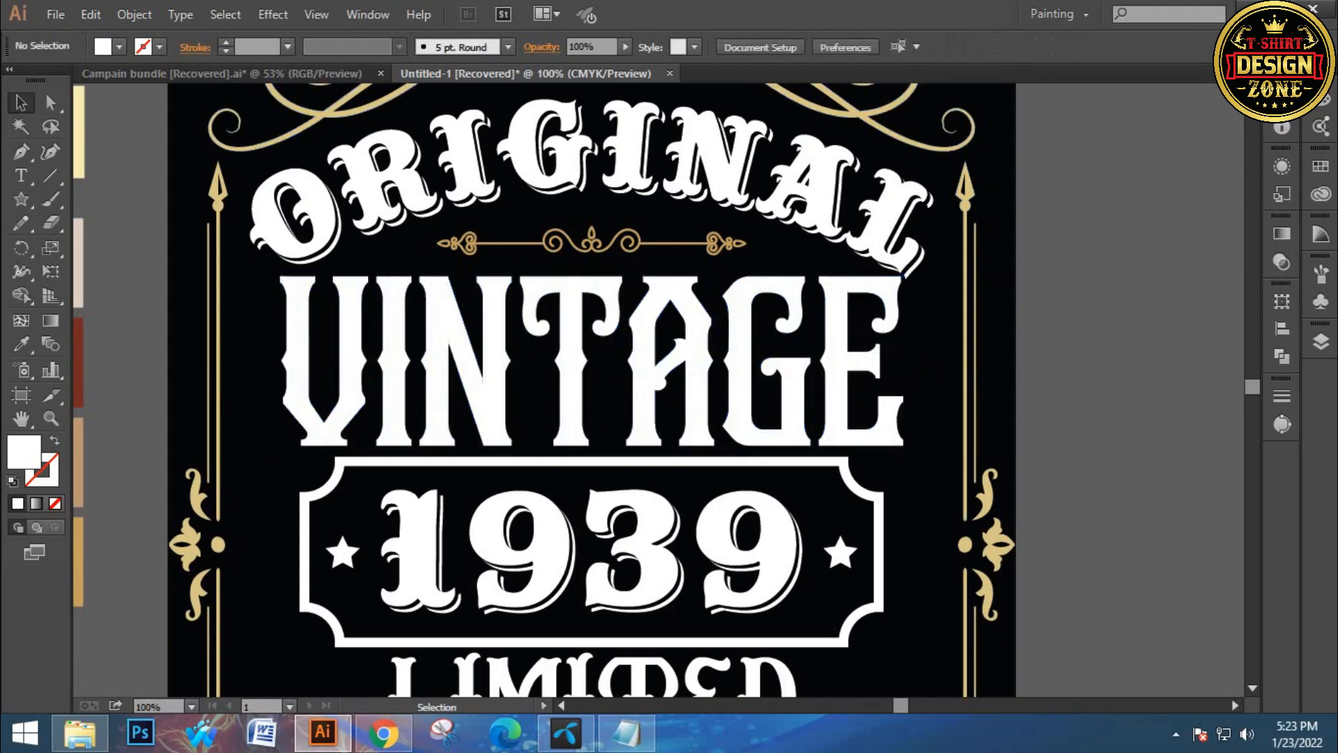
Nudge the arched ORIGINAL title up a little further
drag(725, 195, 739, 230)
click(736, 188)
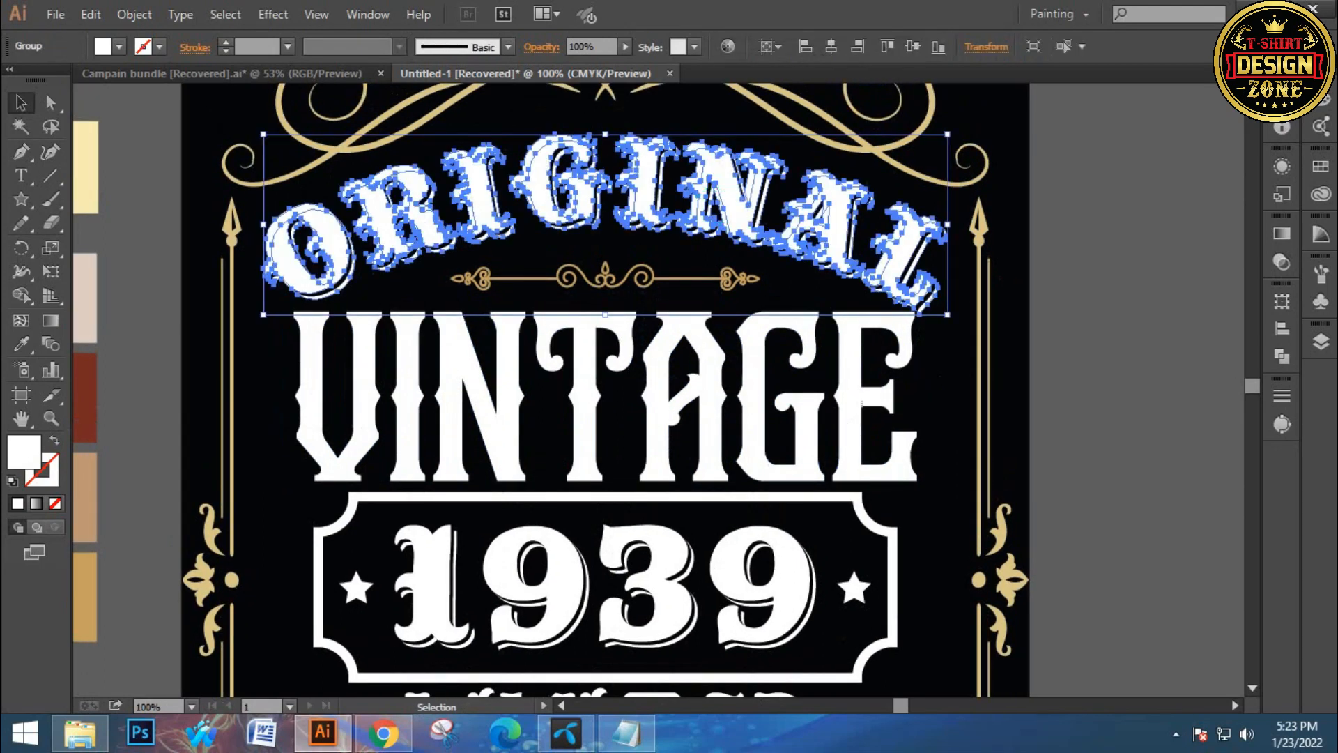
key(Up)
key(Up)
key(Up)
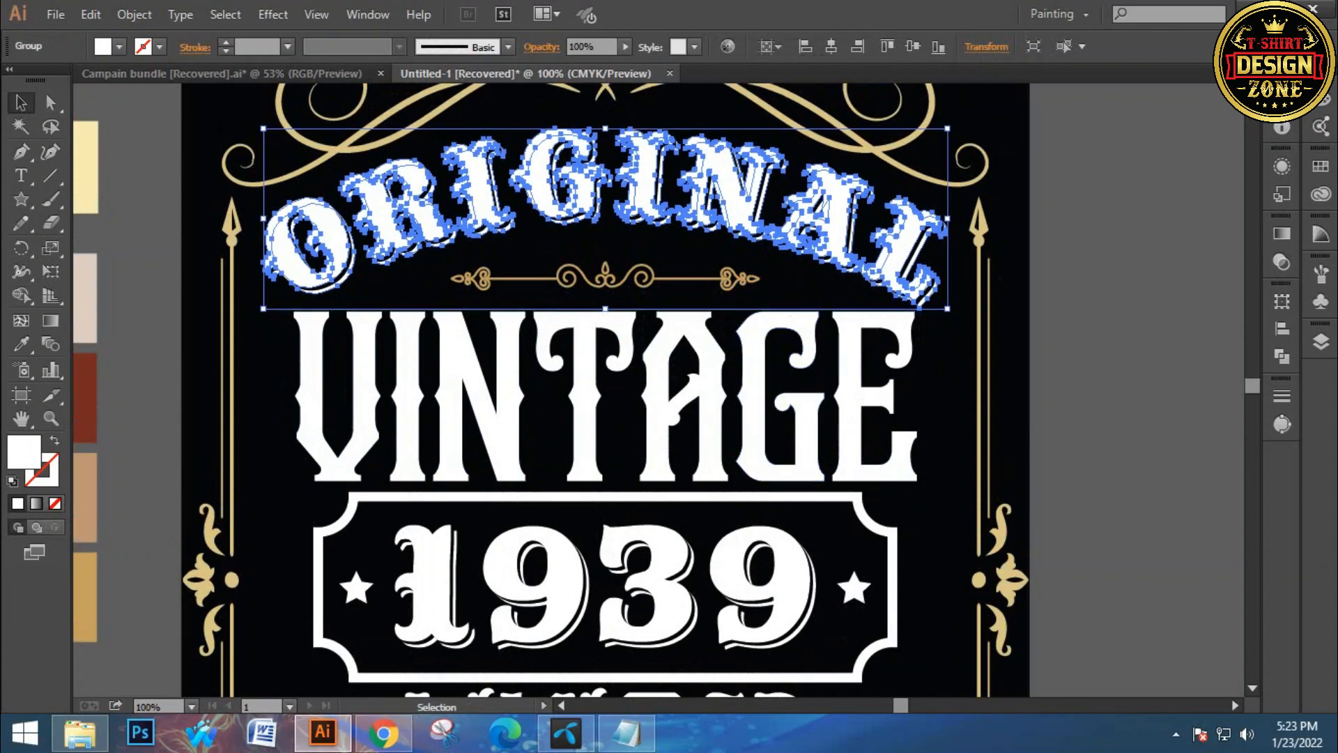
key(Up)
key(Up)
key(Up)
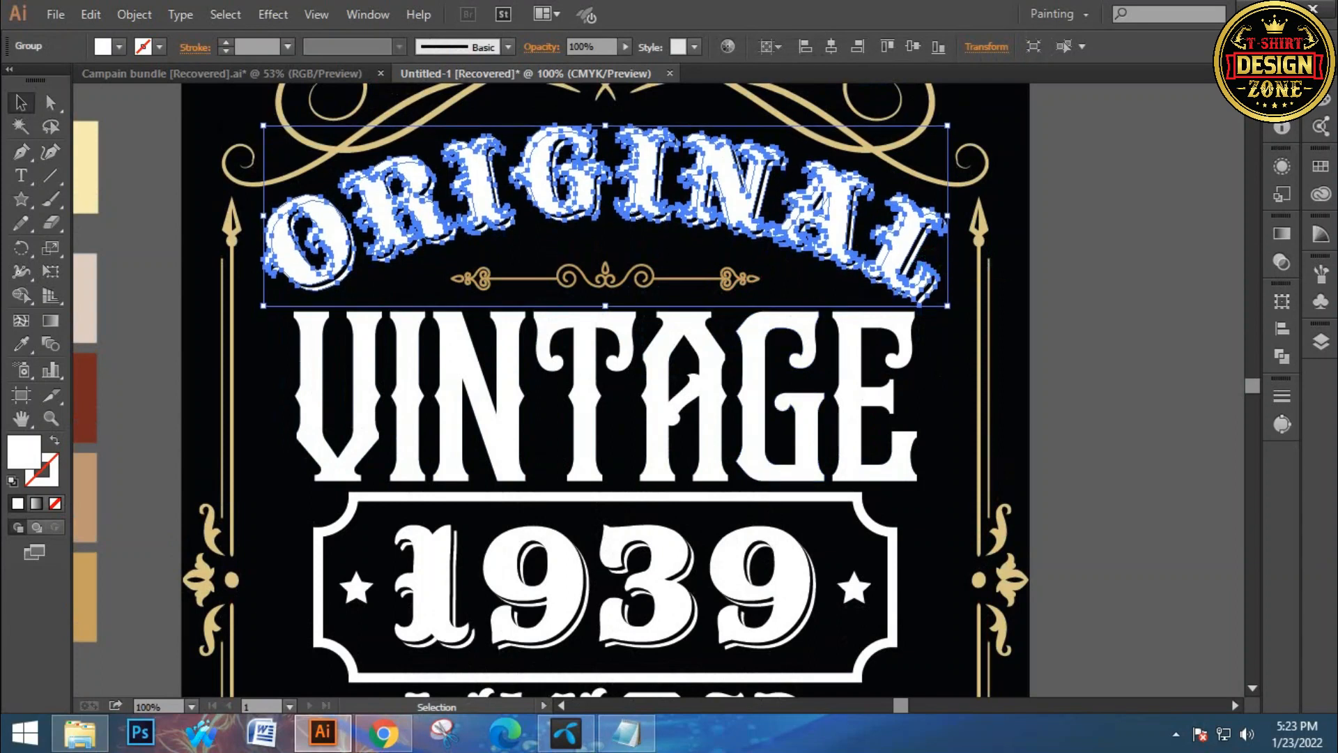
key(Up)
key(Up)
key(ctrl+shift+a)
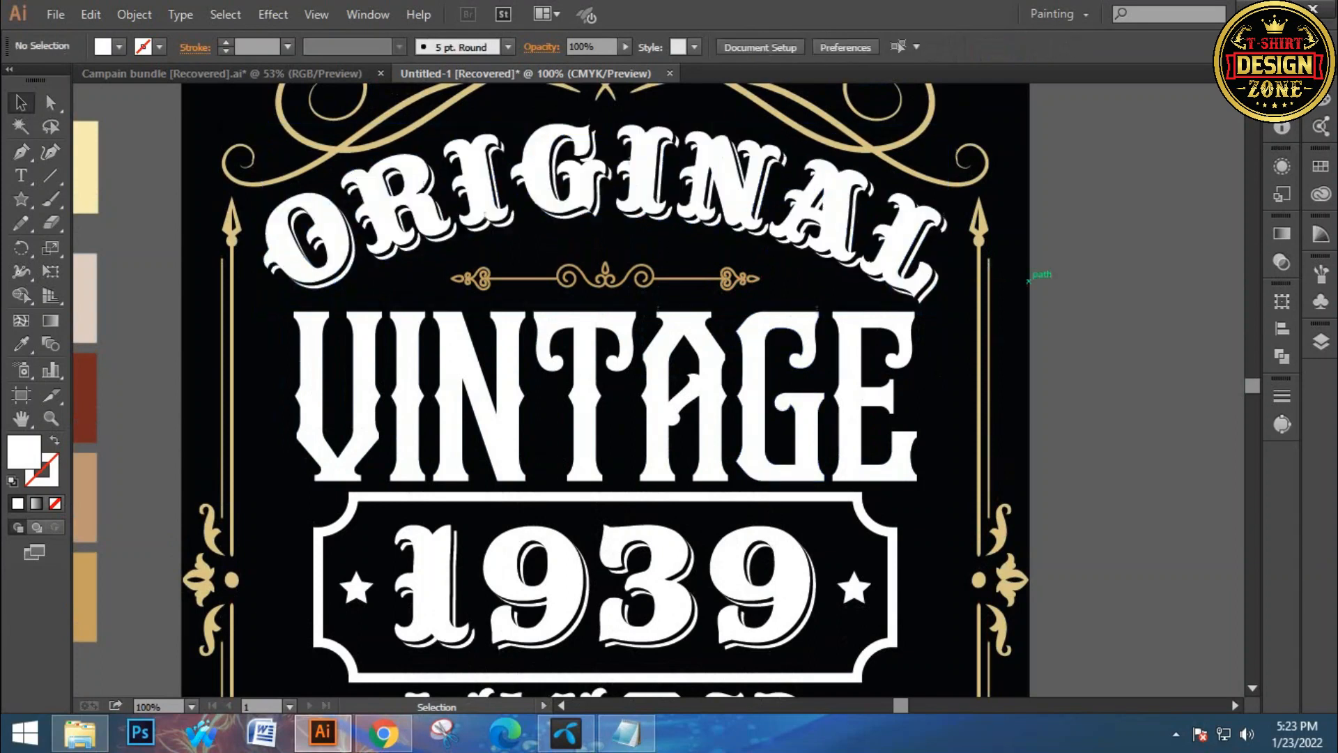
Reposition the EDITION text slightly and center it horizontally on the artboard
key(ctrl+0)
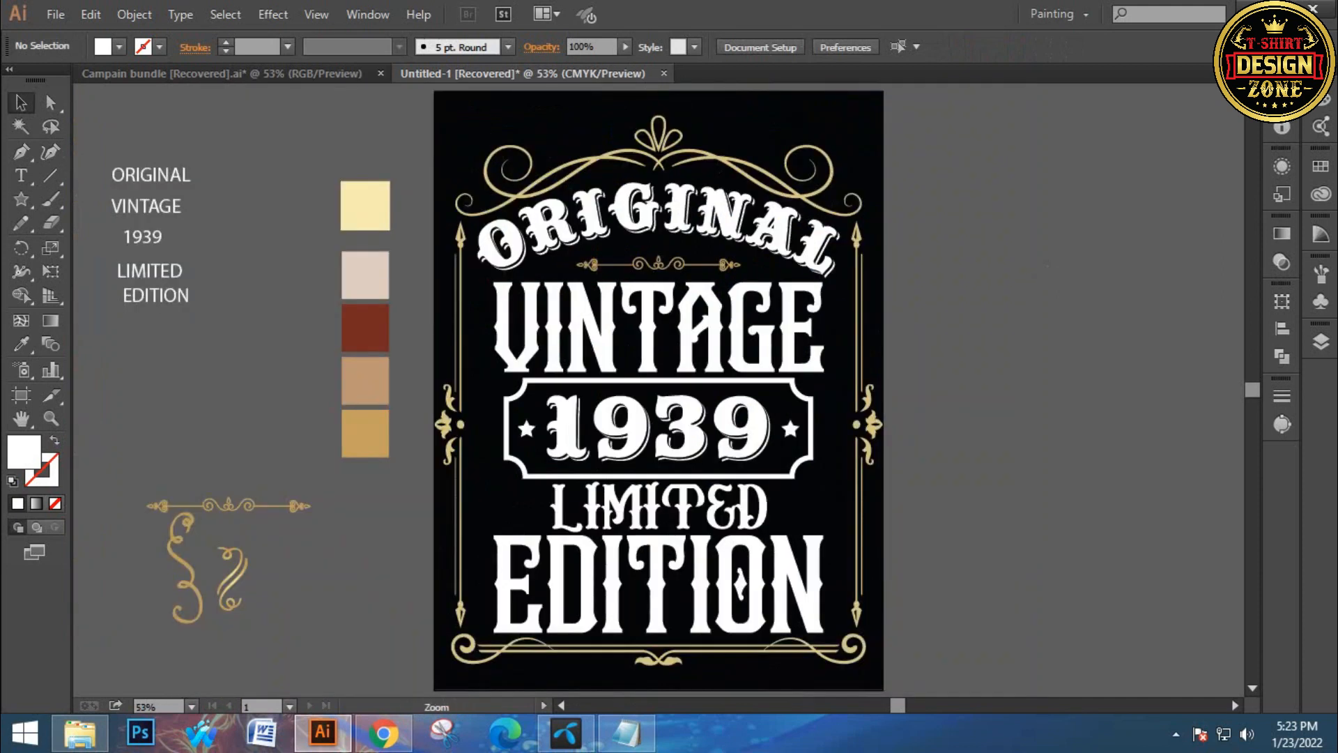
ctrl+click(631, 445)
ctrl+click(630, 445)
drag(631, 450, 633, 439)
drag(428, 469, 463, 475)
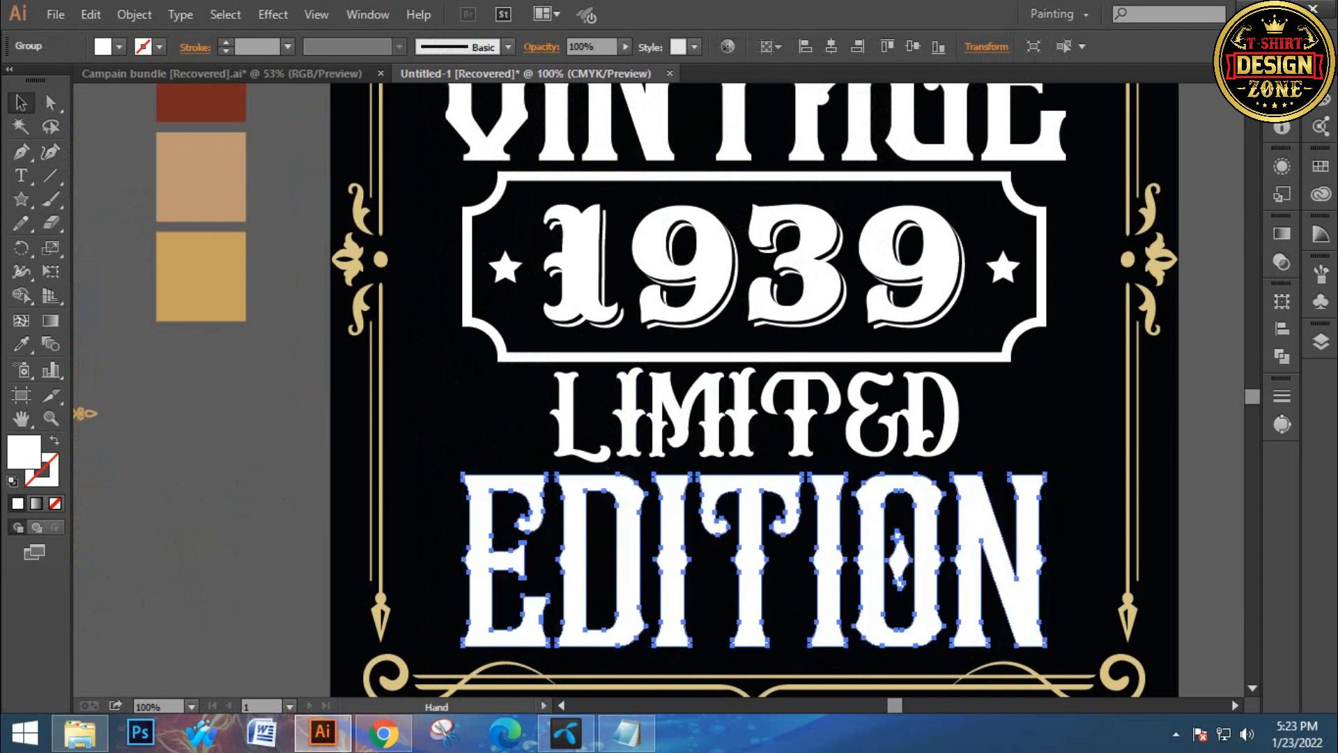
drag(648, 474, 627, 402)
click(733, 402)
drag(733, 402, 733, 413)
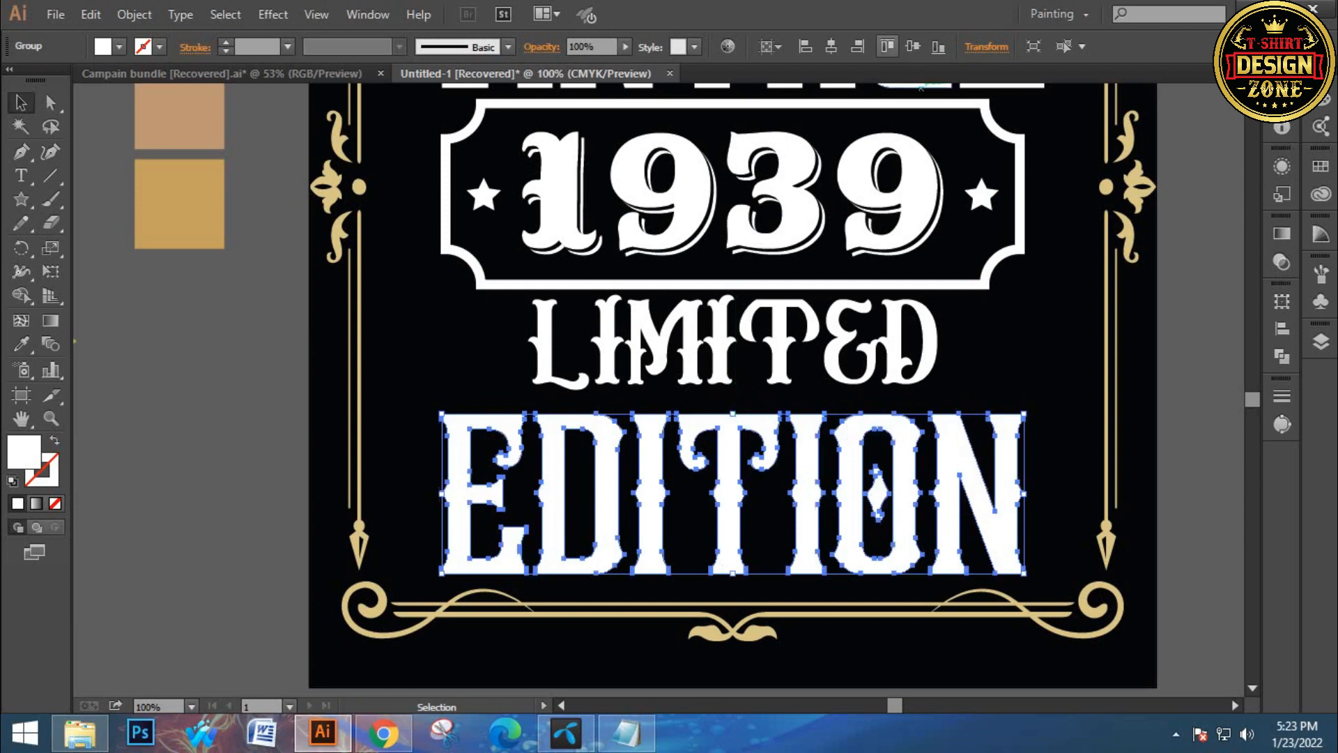
click(805, 47)
click(832, 46)
Nudge the LIMITED text down slightly
click(986, 352)
click(935, 340)
drag(940, 391, 959, 396)
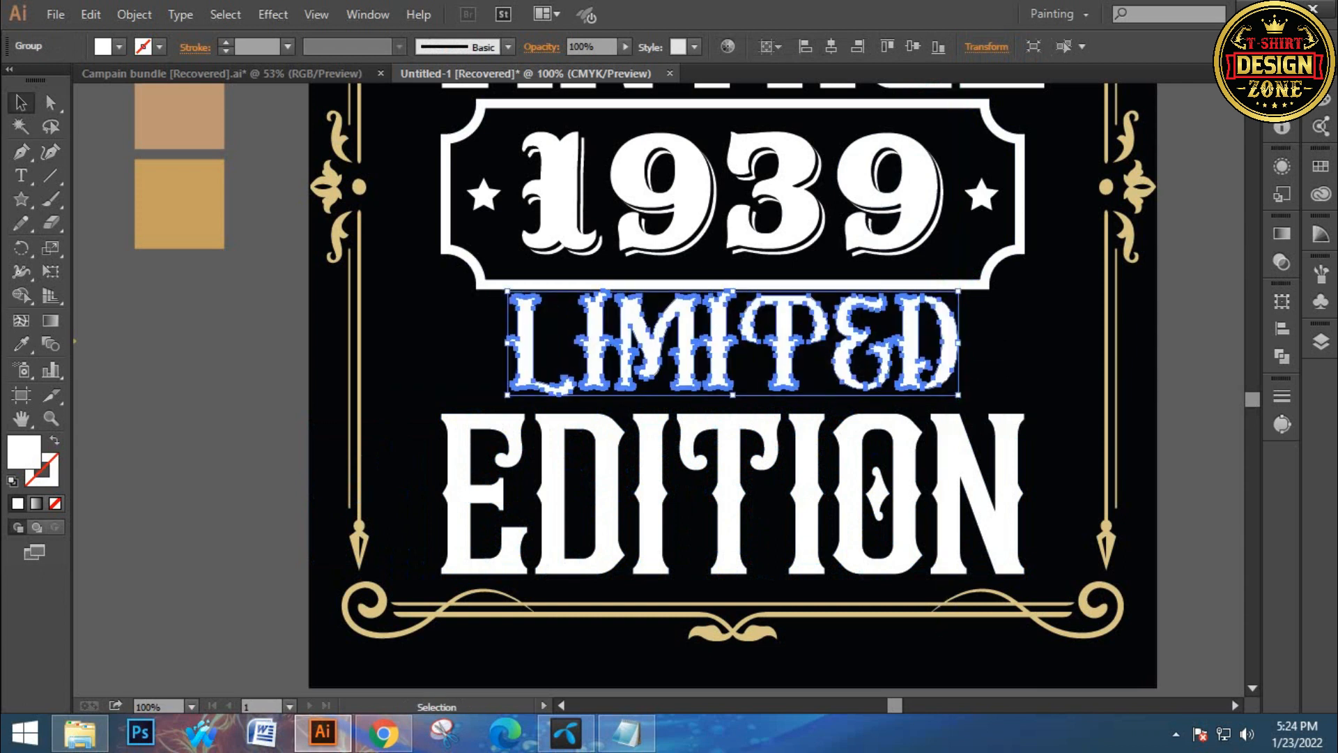
key(Down)
key(Down)
key(Down)
key(Down)
key(ctrl+shift+a)
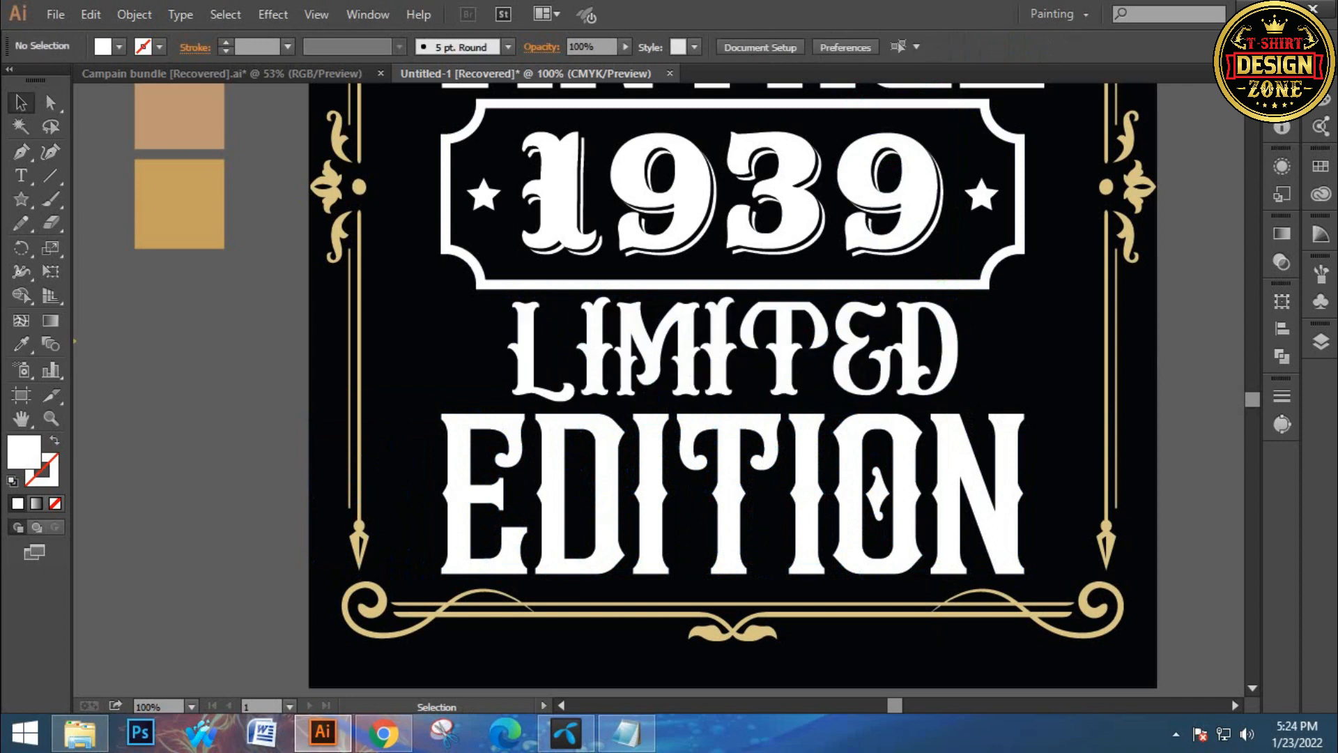
Place the S-shaped gold swirl ornament beside the left side of the 1939 badge and nudge it up
key(ctrl+0)
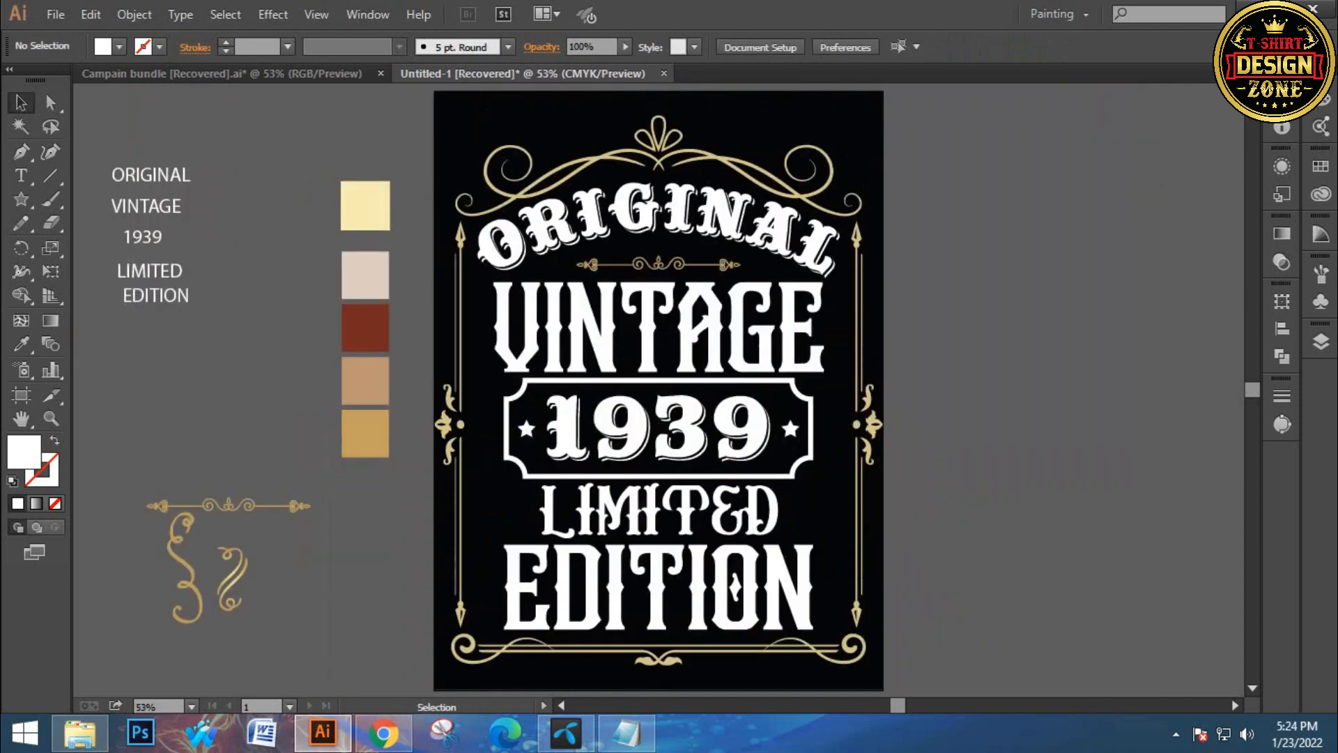
drag(651, 395, 658, 365)
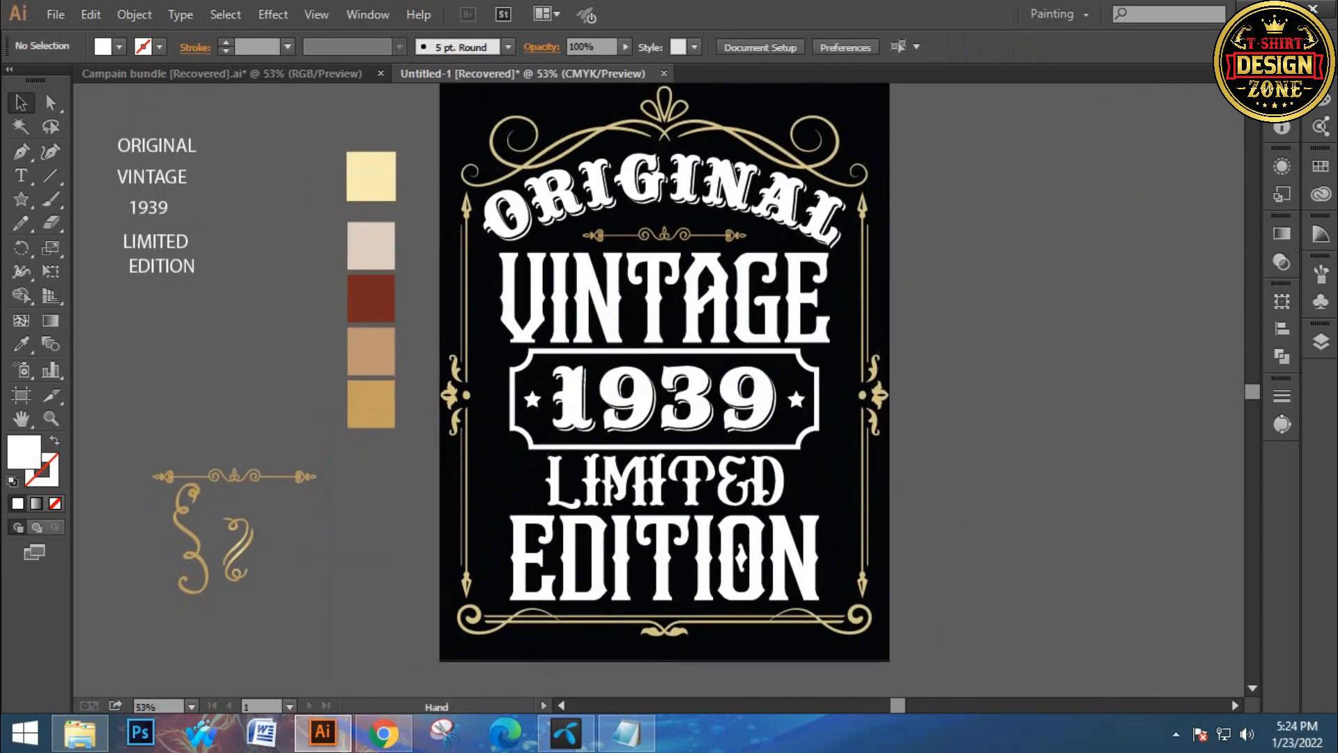
click(679, 374)
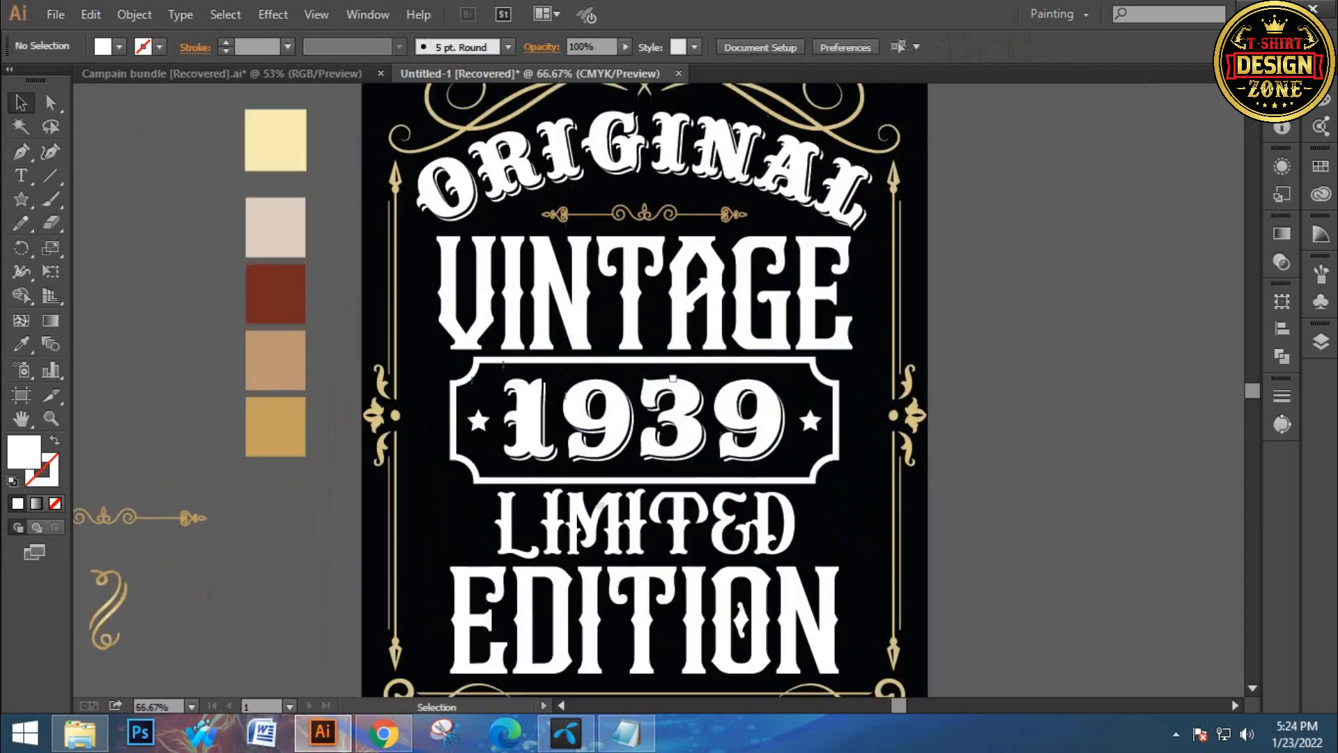
drag(663, 442, 791, 340)
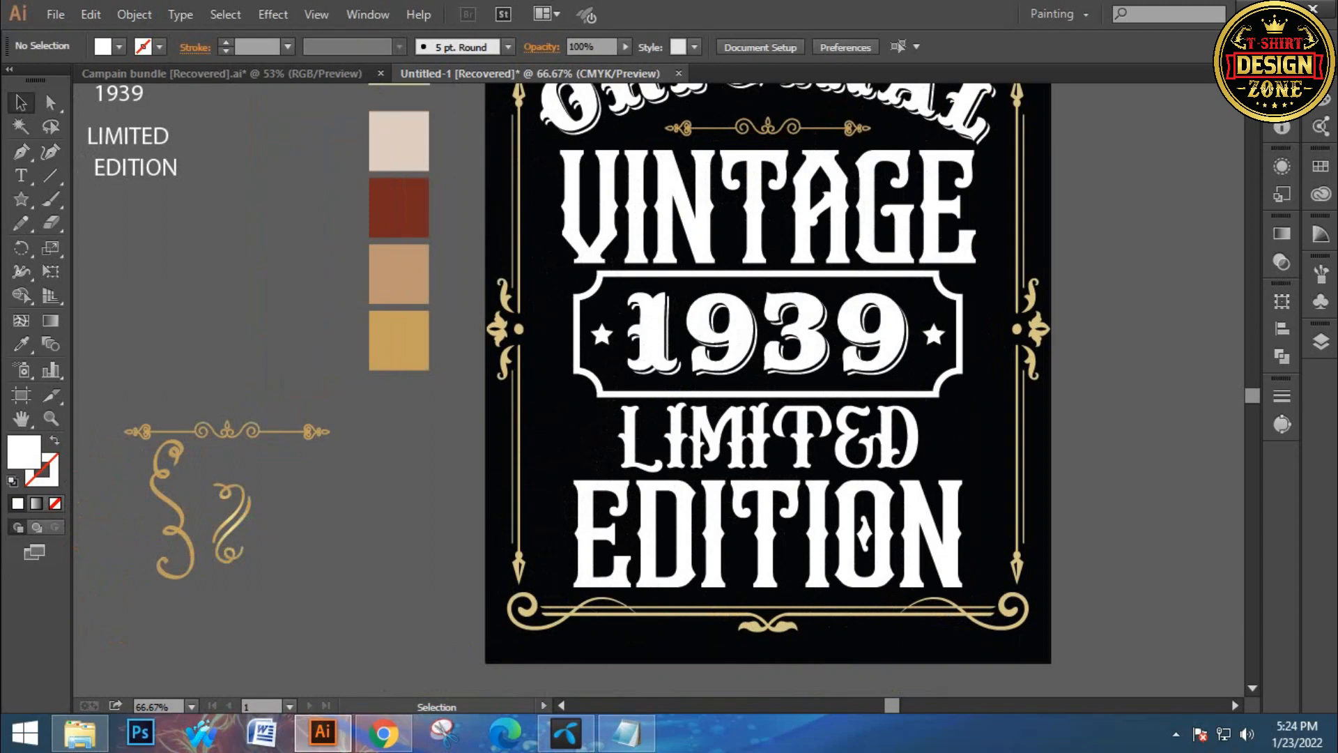
drag(171, 506, 558, 391)
click(455, 412)
drag(454, 412, 419, 435)
click(525, 414)
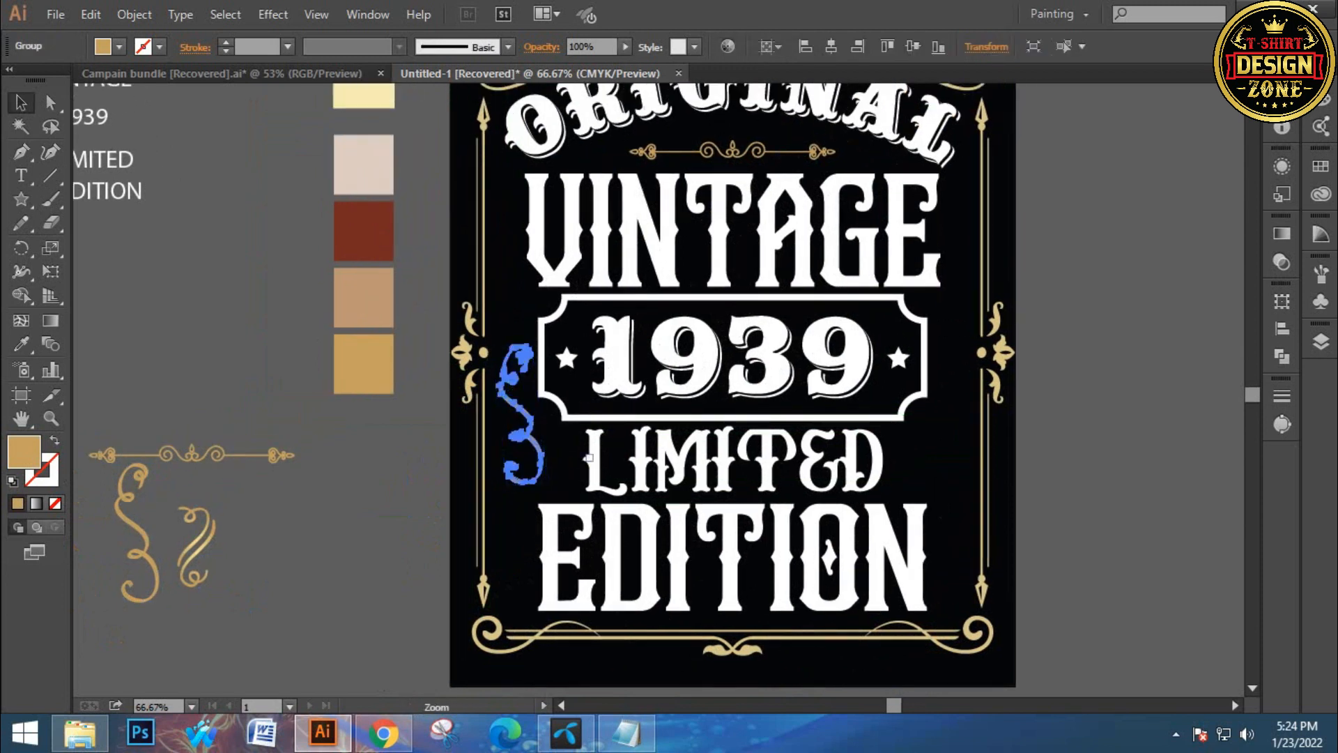
ctrl+click(592, 456)
key(Up)
key(Up)
key(Up)
key(Up)
key(Up)
key(Up)
key(Up)
key(Up)
key(Up)
key(Up)
key(Up)
key(Up)
key(Up)
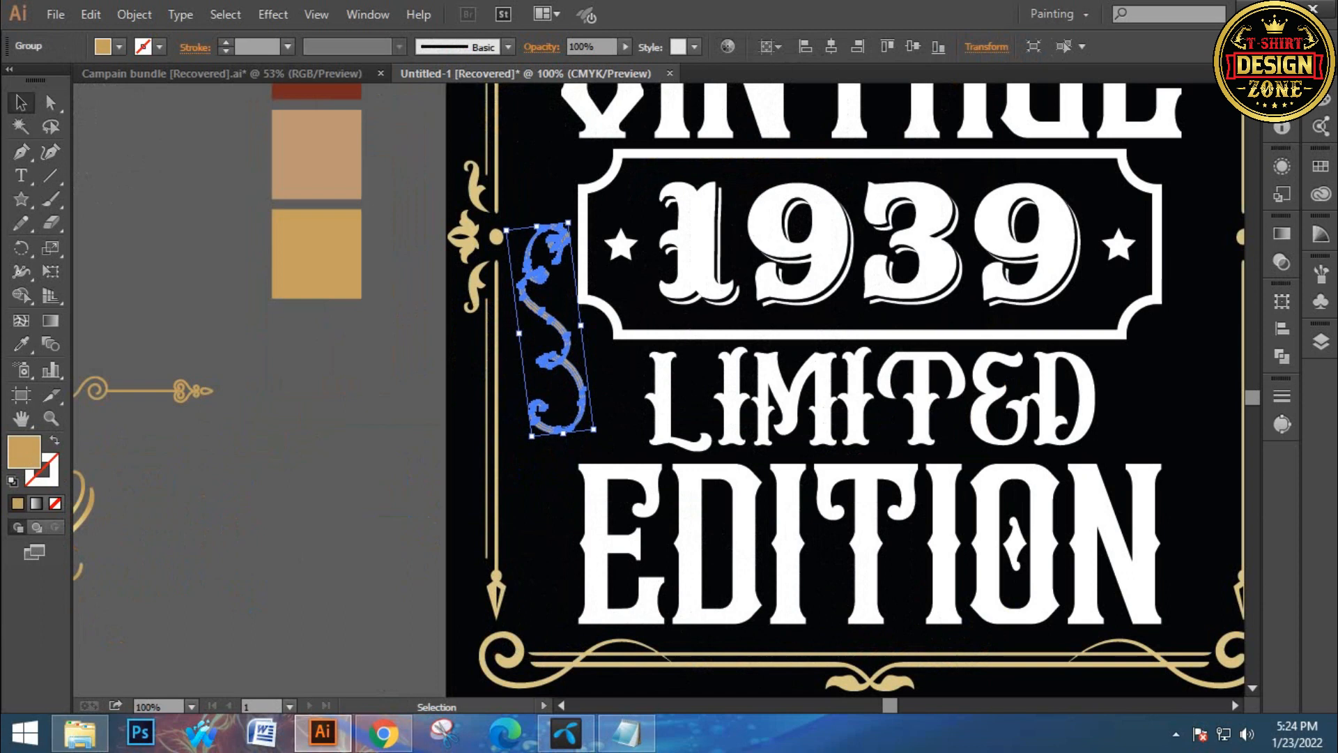
Place the curled gold flourish below the swirl, left of the LIMITED text
click(411, 418)
drag(412, 418, 484, 399)
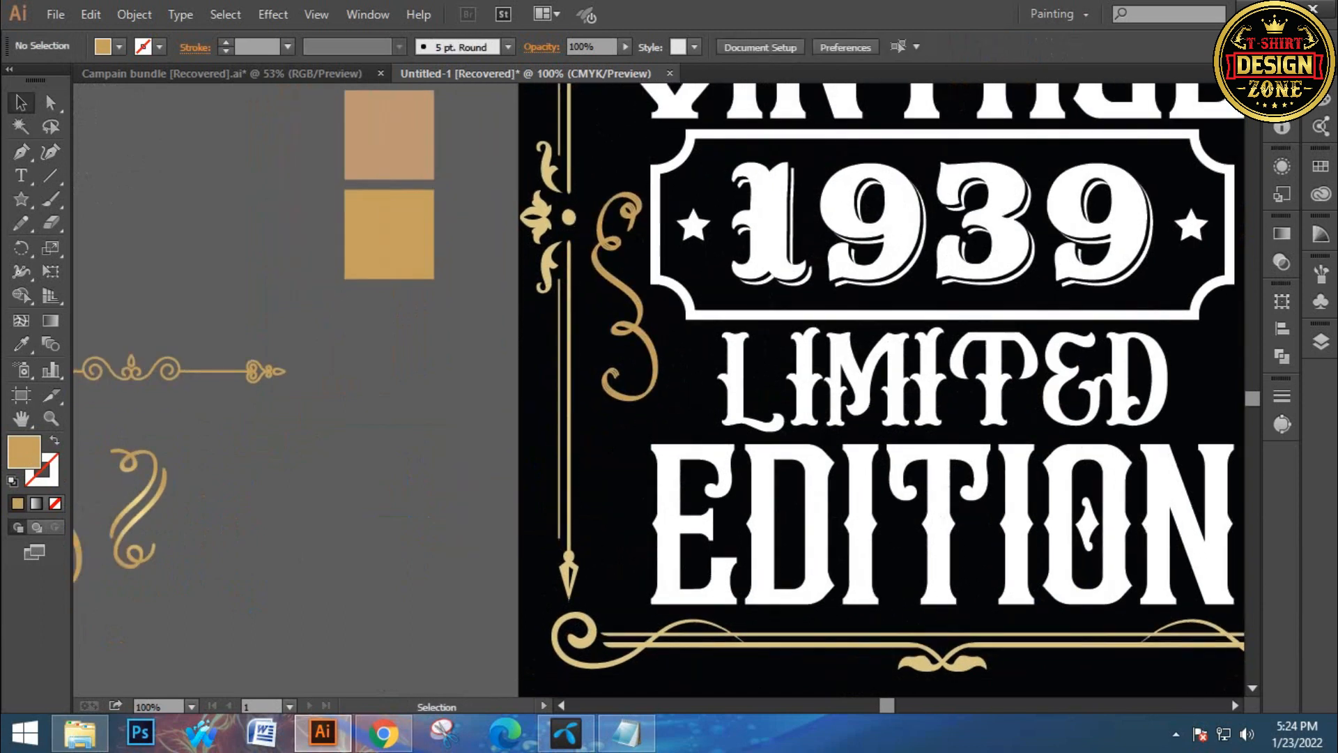
drag(157, 476, 657, 430)
click(390, 488)
click(606, 474)
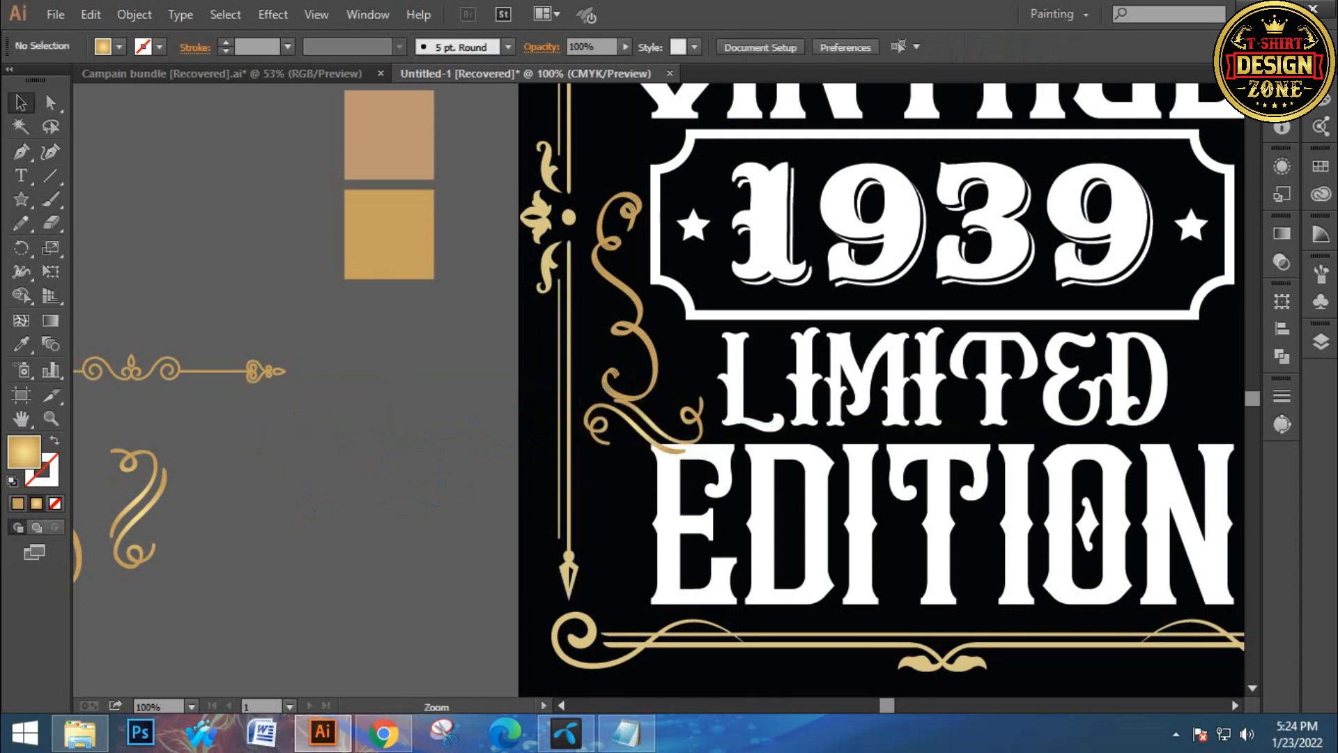
Nudge the swirl ornament up slightly
key(ctrl+equal)
drag(723, 185, 566, 428)
click(599, 317)
key(Up)
key(Up)
key(Up)
key(Up)
key(Up)
key(Up)
key(Up)
key(Up)
key(Up)
key(Up)
key(Up)
key(Up)
key(Up)
key(Up)
key(Up)
key(Up)
key(Up)
key(Up)
key(Up)
key(Up)
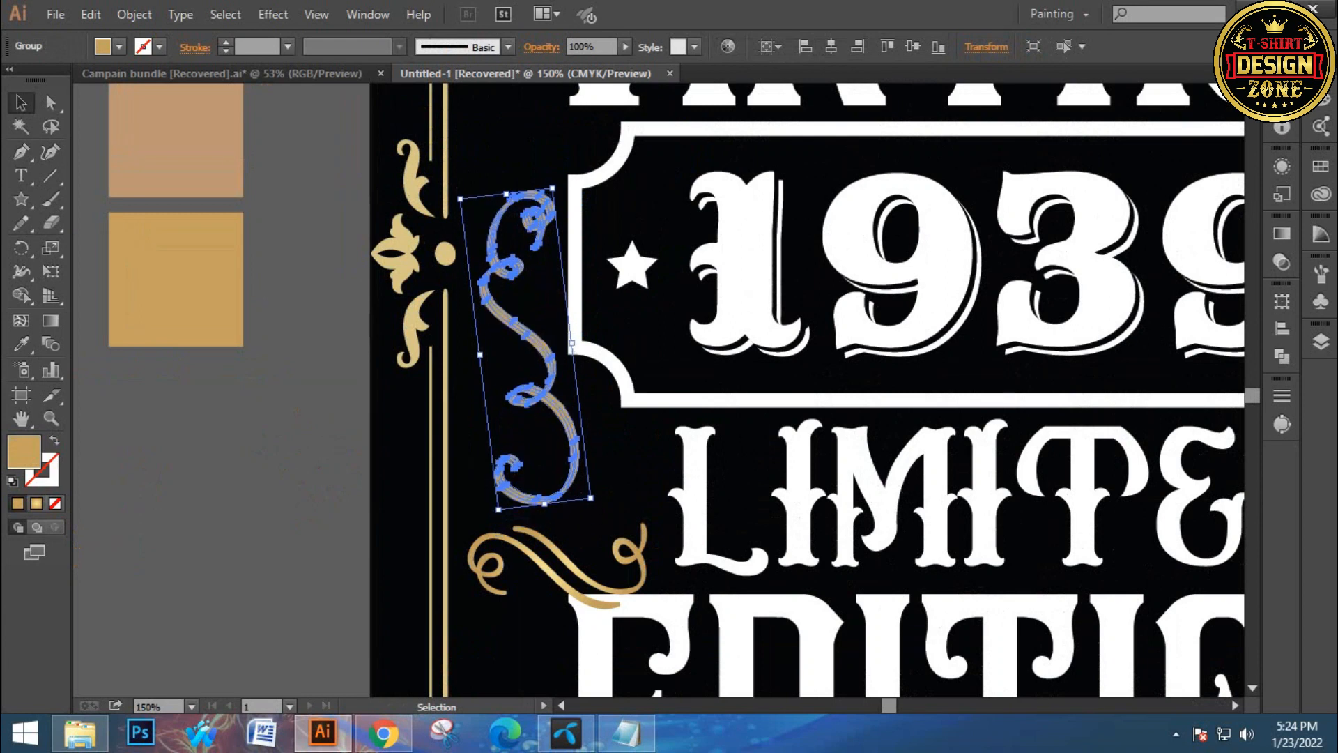
key(ctrl+shift+a)
Nudge the curled flourish up to meet the swirl's lower end
click(544, 543)
key(Up)
key(Up)
key(Up)
key(Up)
key(Up)
key(Up)
key(Up)
key(Up)
key(Up)
key(Up)
key(Up)
key(Up)
key(Up)
key(Up)
key(Up)
key(Up)
key(Up)
key(Up)
key(Up)
key(Up)
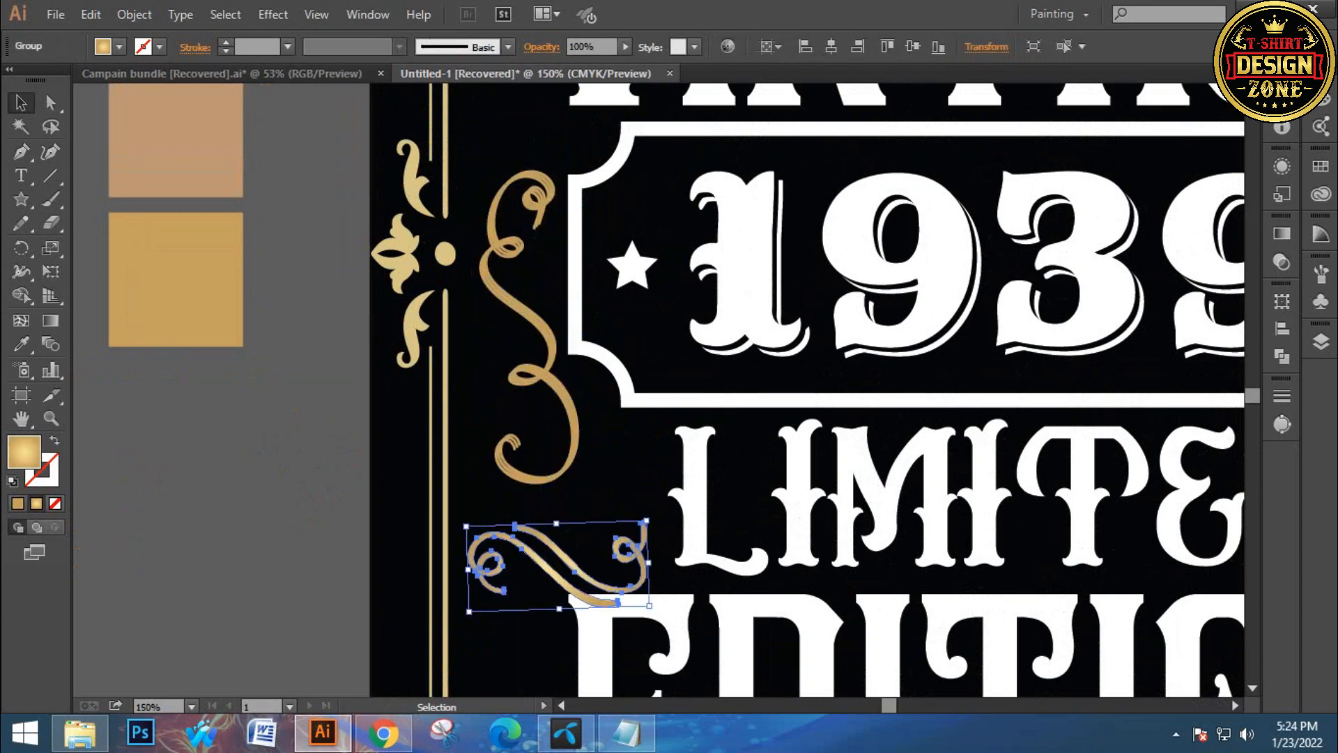
key(Up)
key(Up)
key(Up)
key(Up)
key(Up)
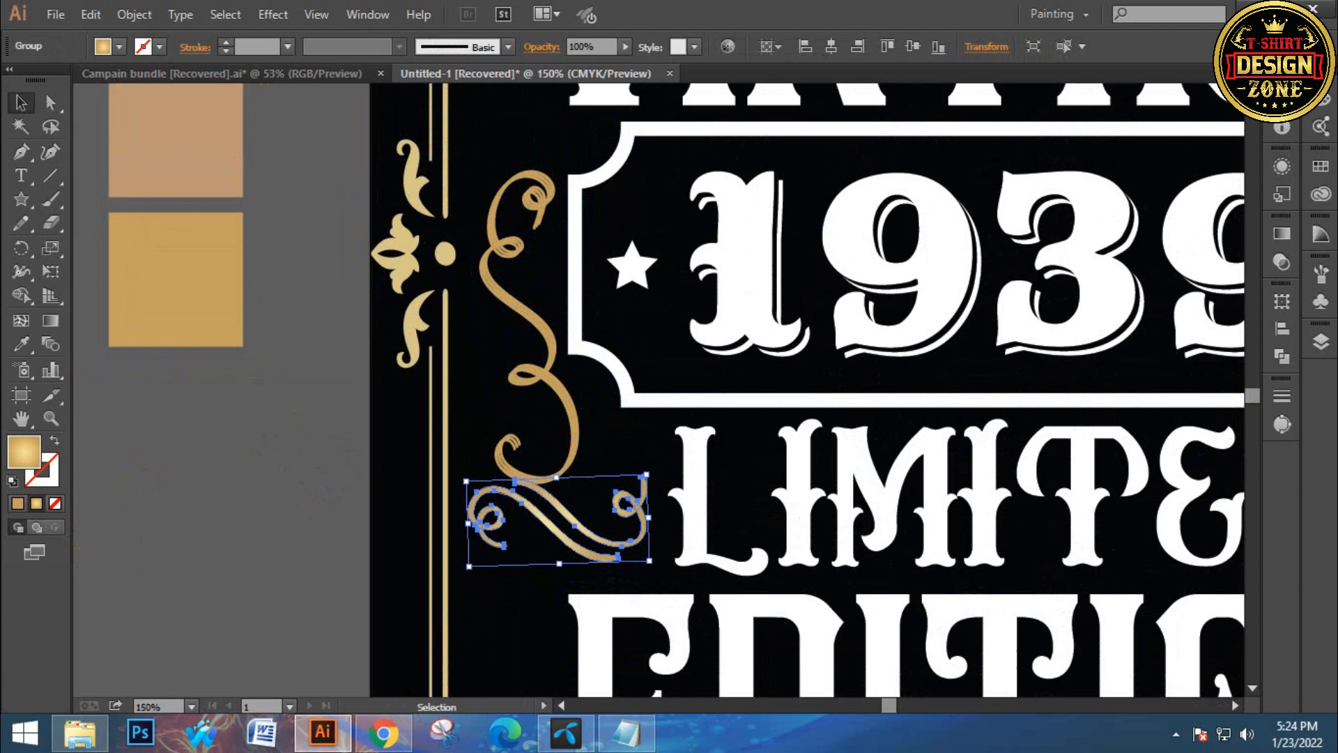
key(ctrl+shift+a)
Select the swirl and flourish together and nudge them left slightly
key(ctrl+0)
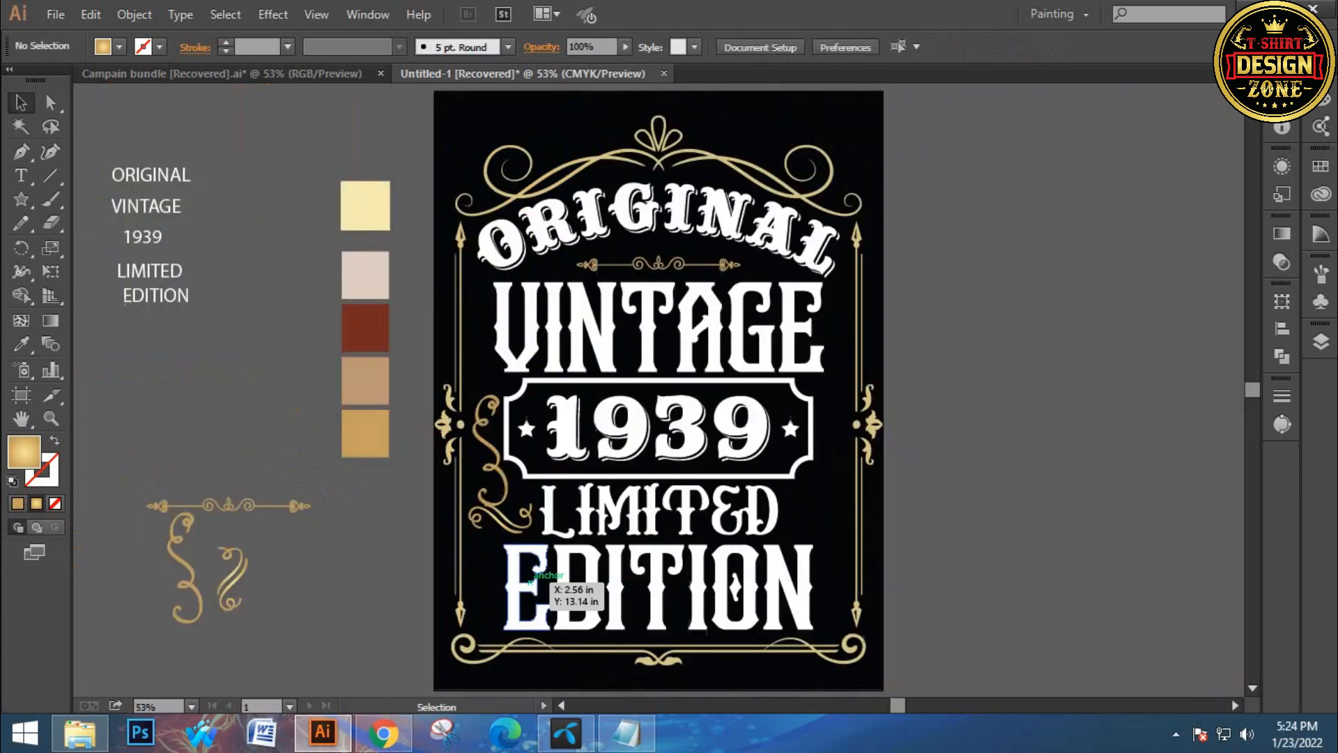
key(ctrl+plus)
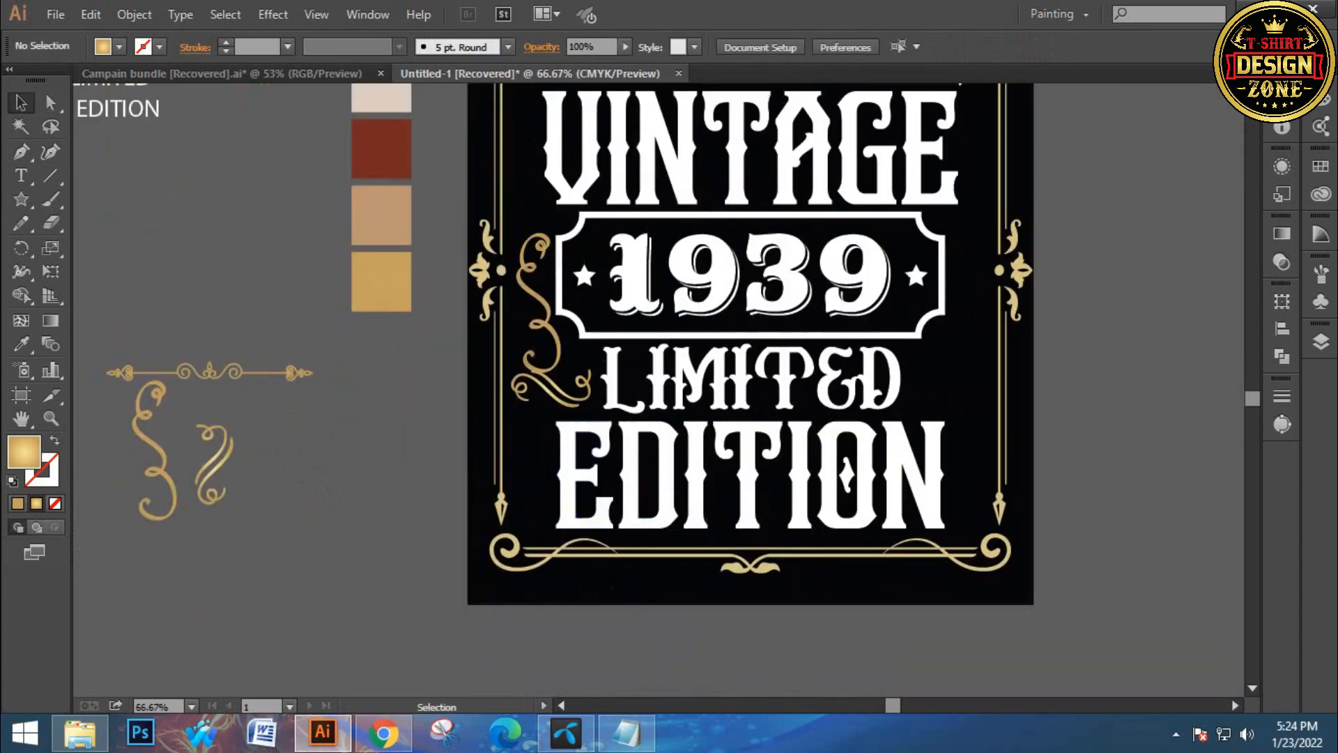
click(527, 393)
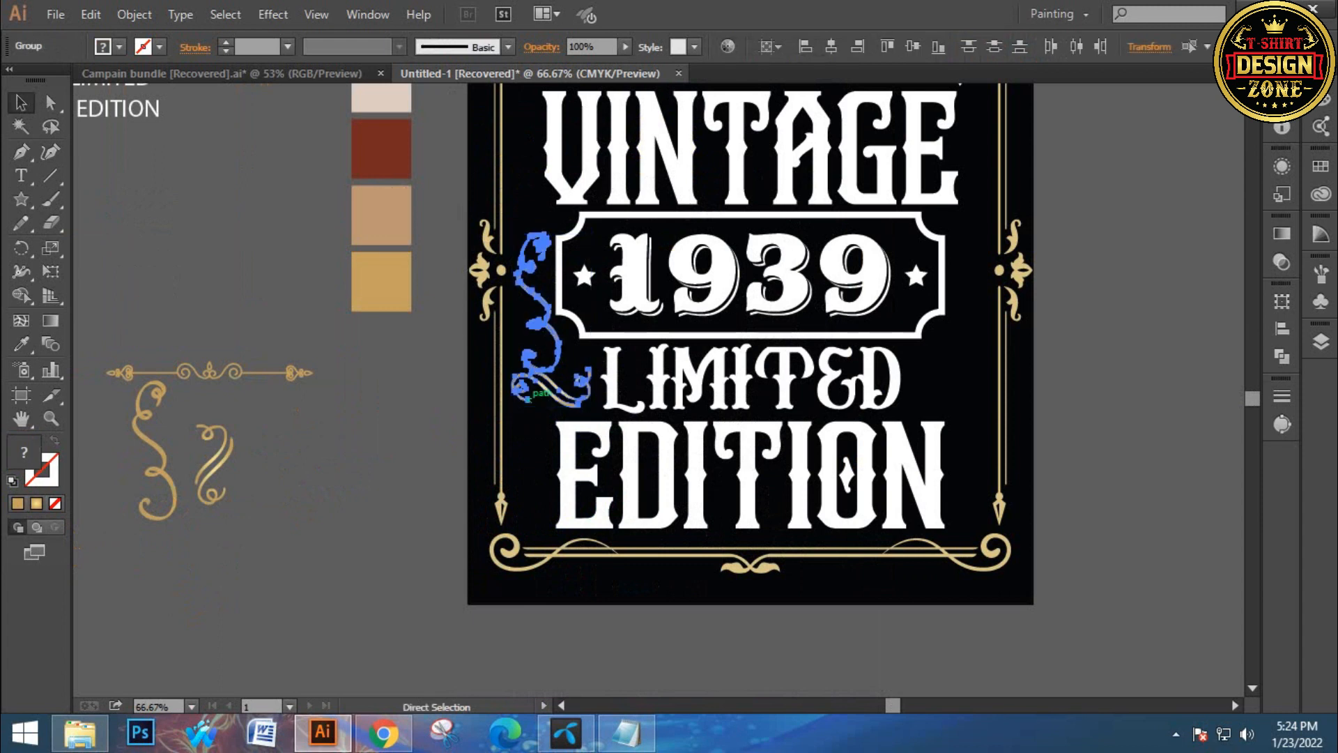
key(v)
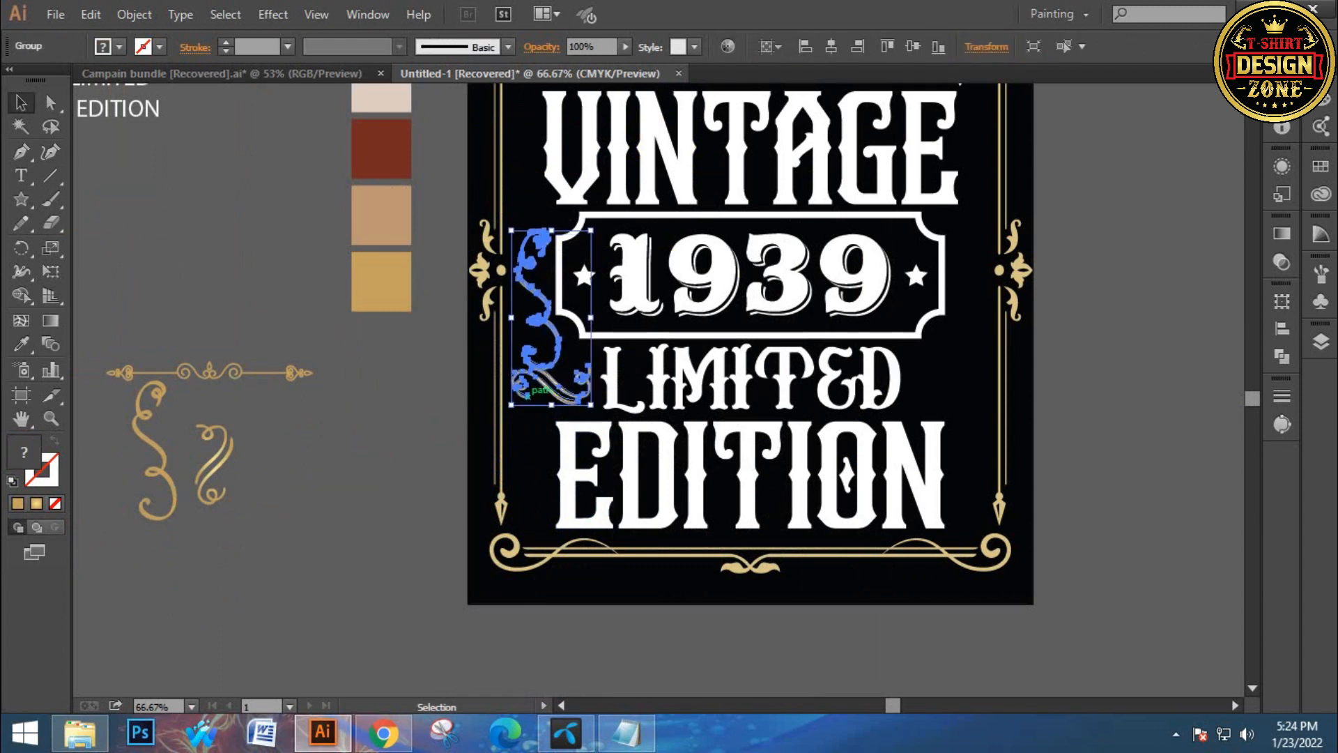
key(Left)
key(Left)
key(Left)
key(Left)
key(Left)
key(Left)
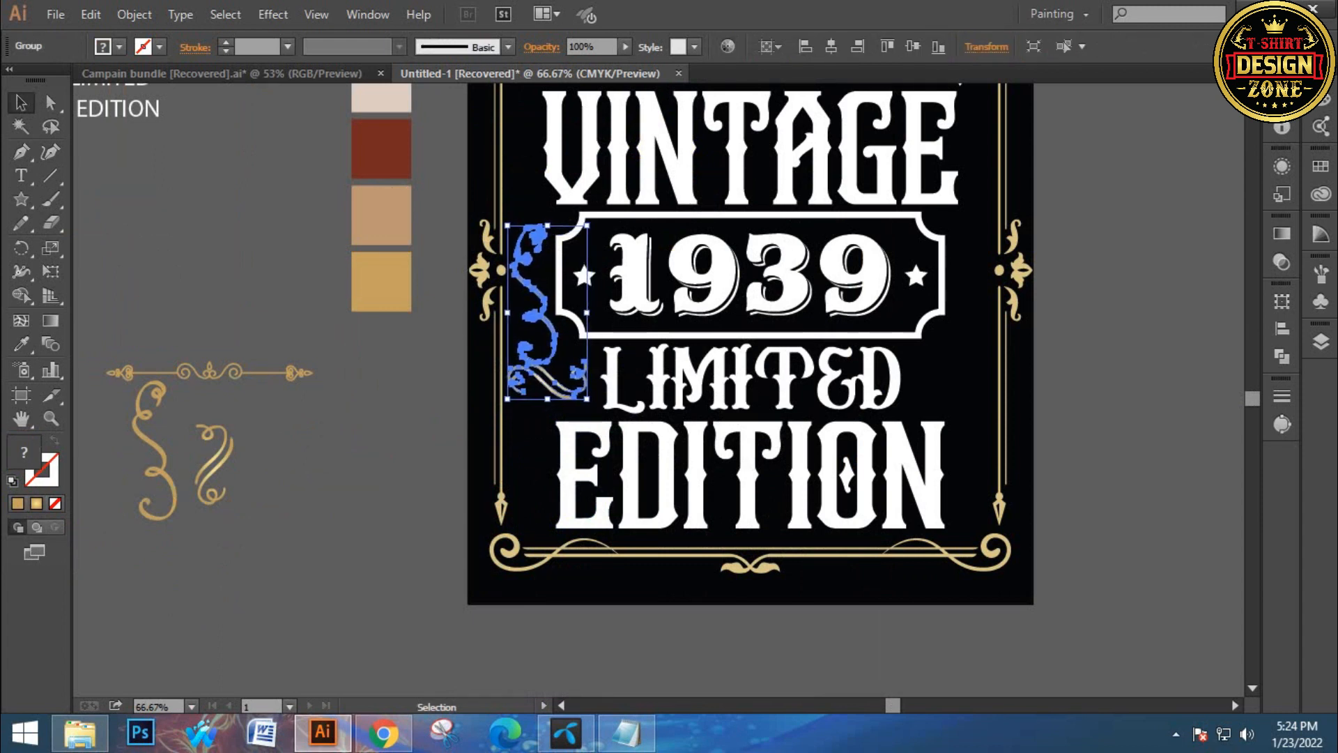
Reflect a vertical copy of the left ornament and move it to the right side of the 1939 badge
click(545, 446)
drag(580, 422, 556, 431)
right_click(498, 326)
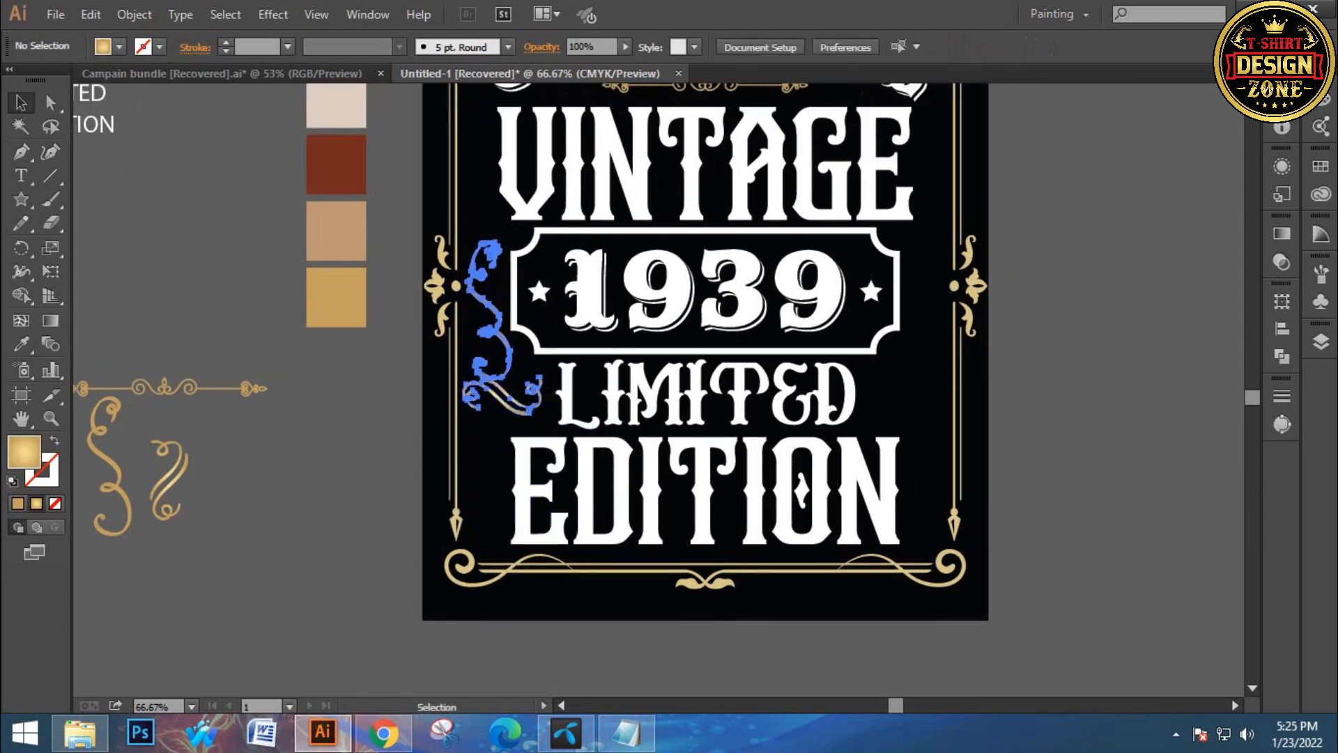
mouse_move(628, 467)
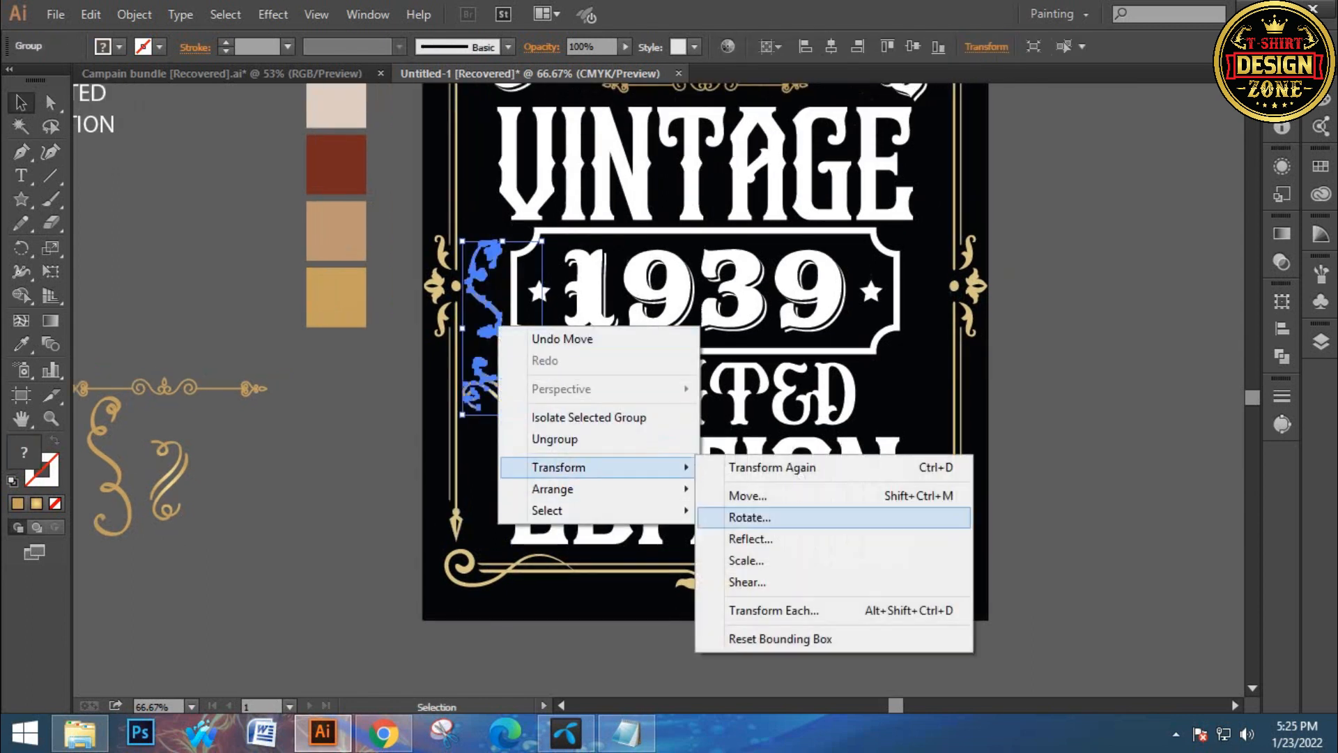
click(746, 537)
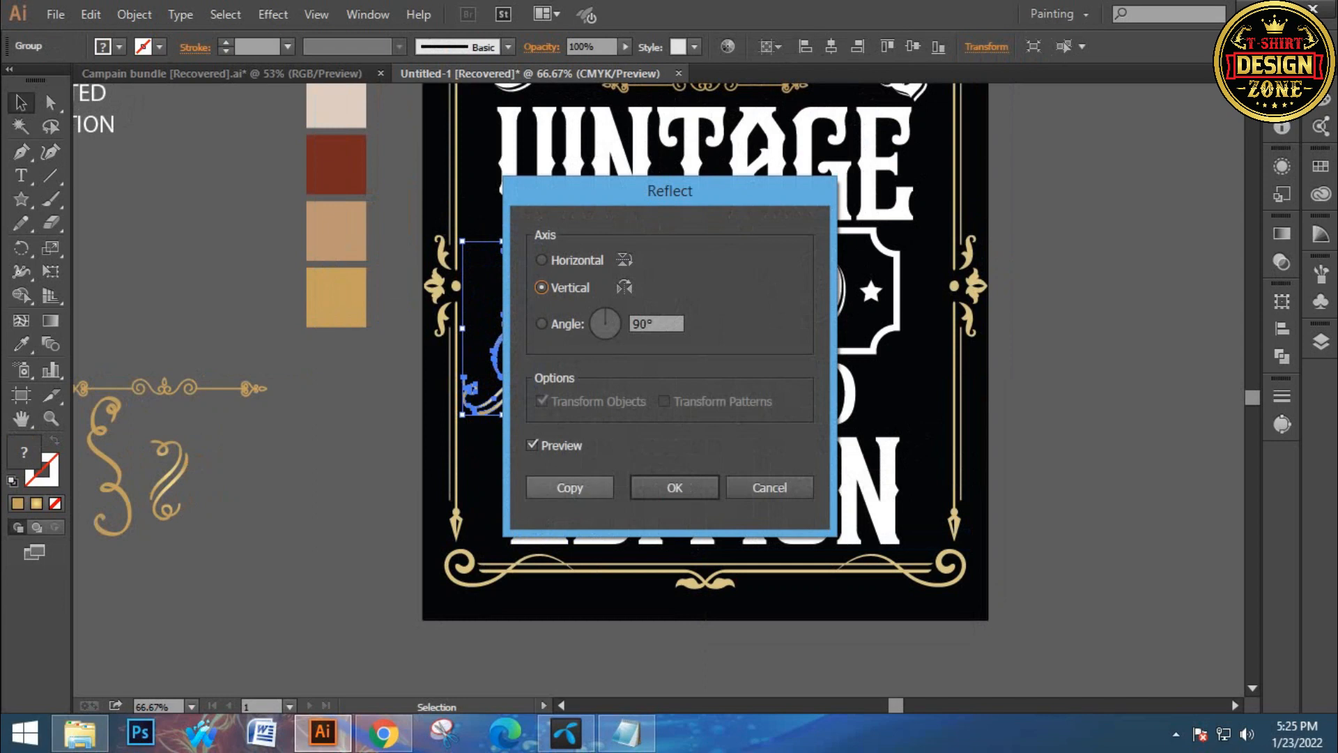
click(570, 487)
drag(509, 323, 907, 322)
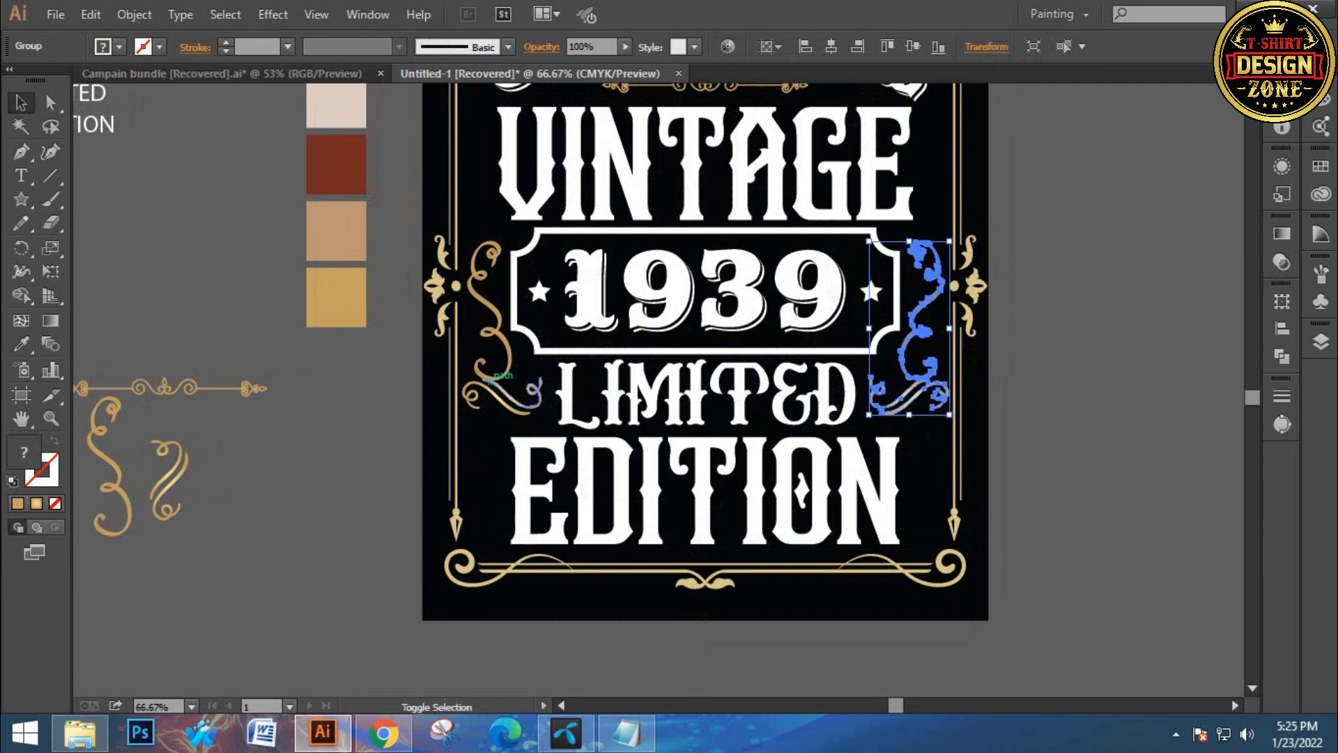
shift+click(493, 380)
key(v)
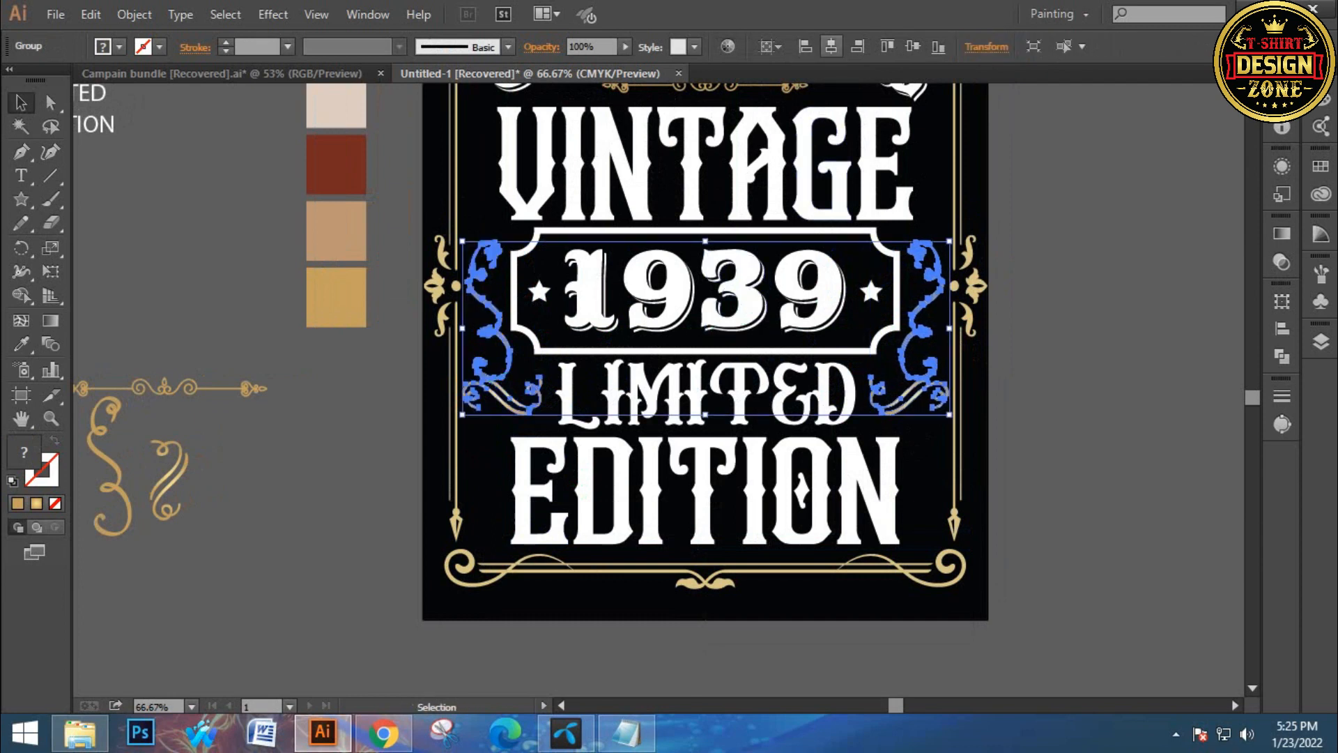
key(ctrl+shift+a)
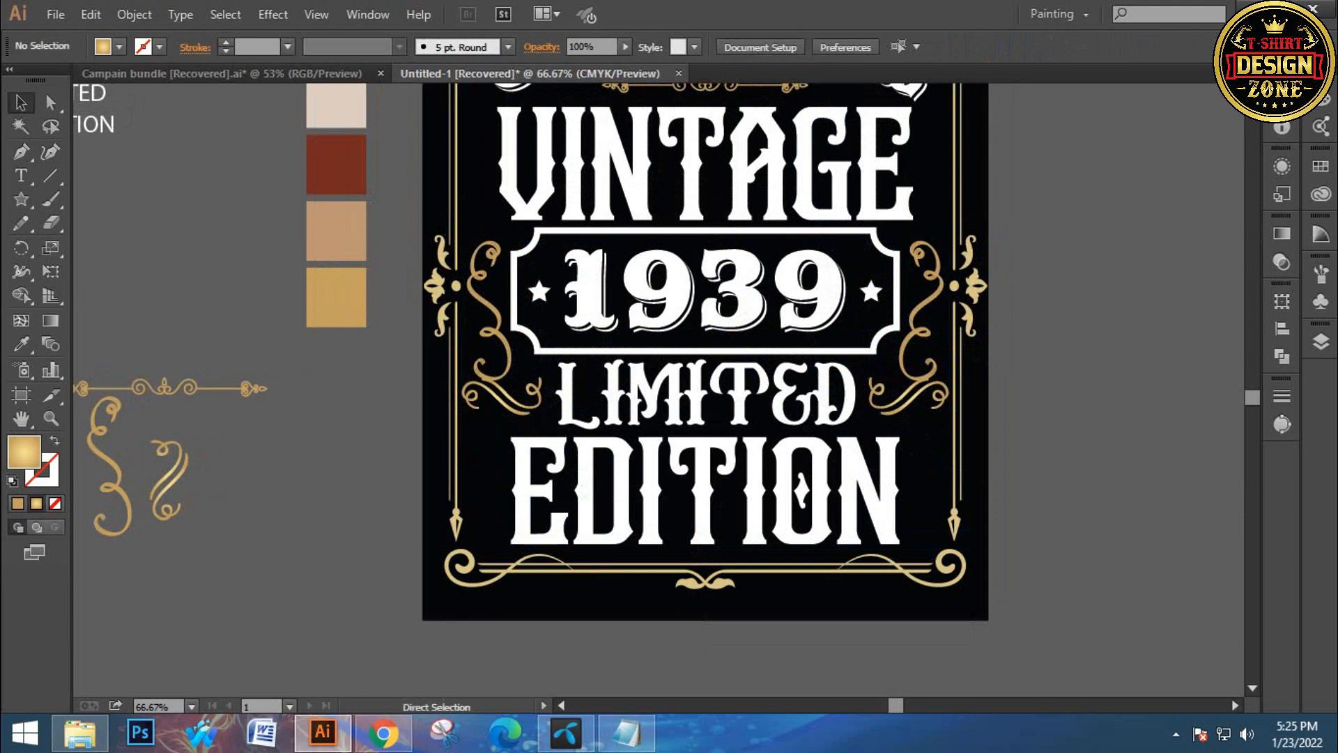
Review the whole label, then zoom in on the ORIGINAL title and its gold divider
key(ctrl+0)
key(ctrl+minus)
key(ctrl+minus)
key(ctrl+minus)
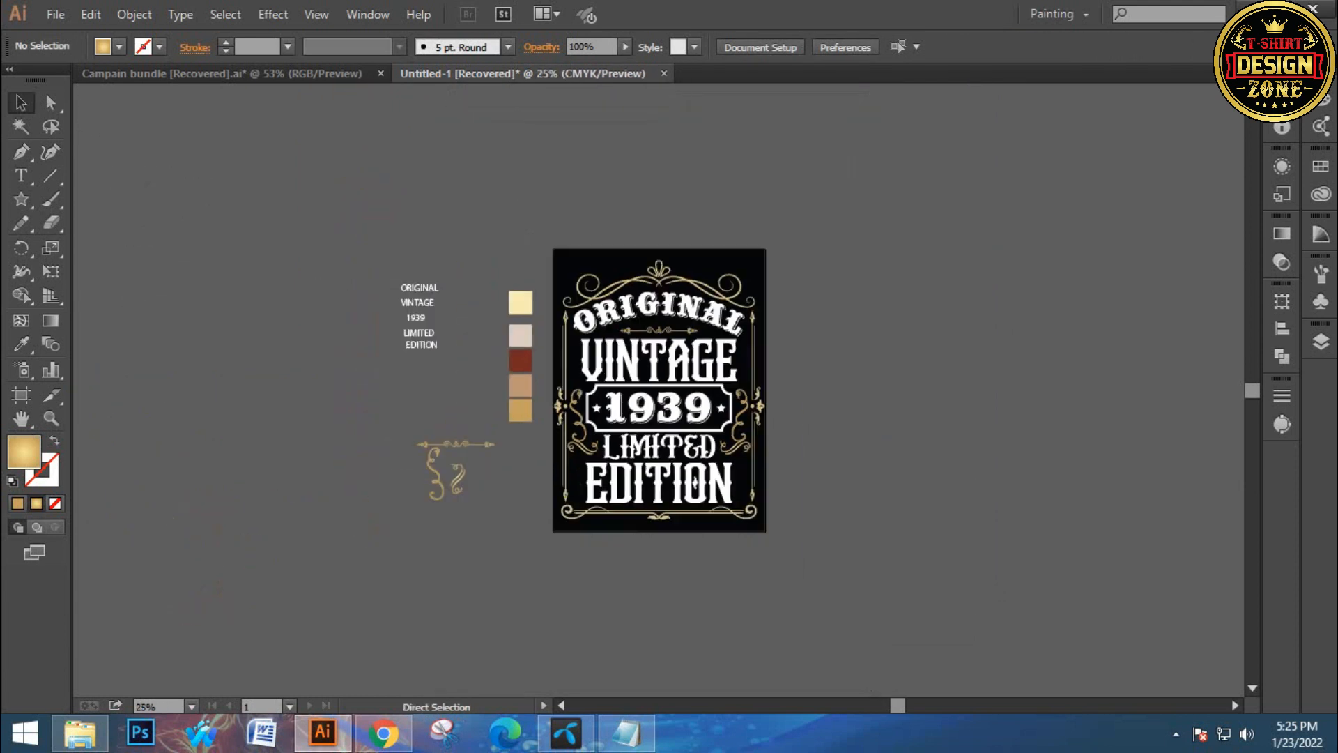
key(ctrl+0)
ctrl+click(670, 314)
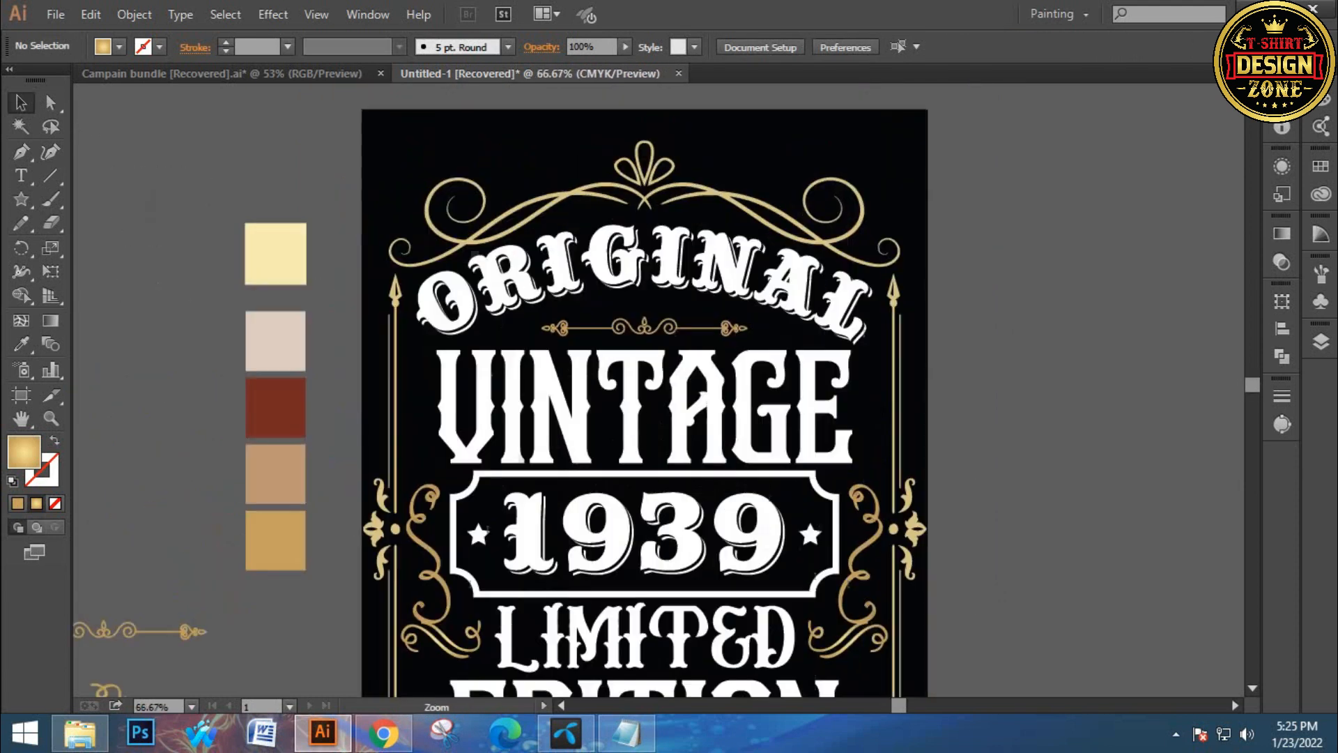
ctrl+click(637, 334)
ctrl+click(637, 335)
drag(675, 432, 611, 379)
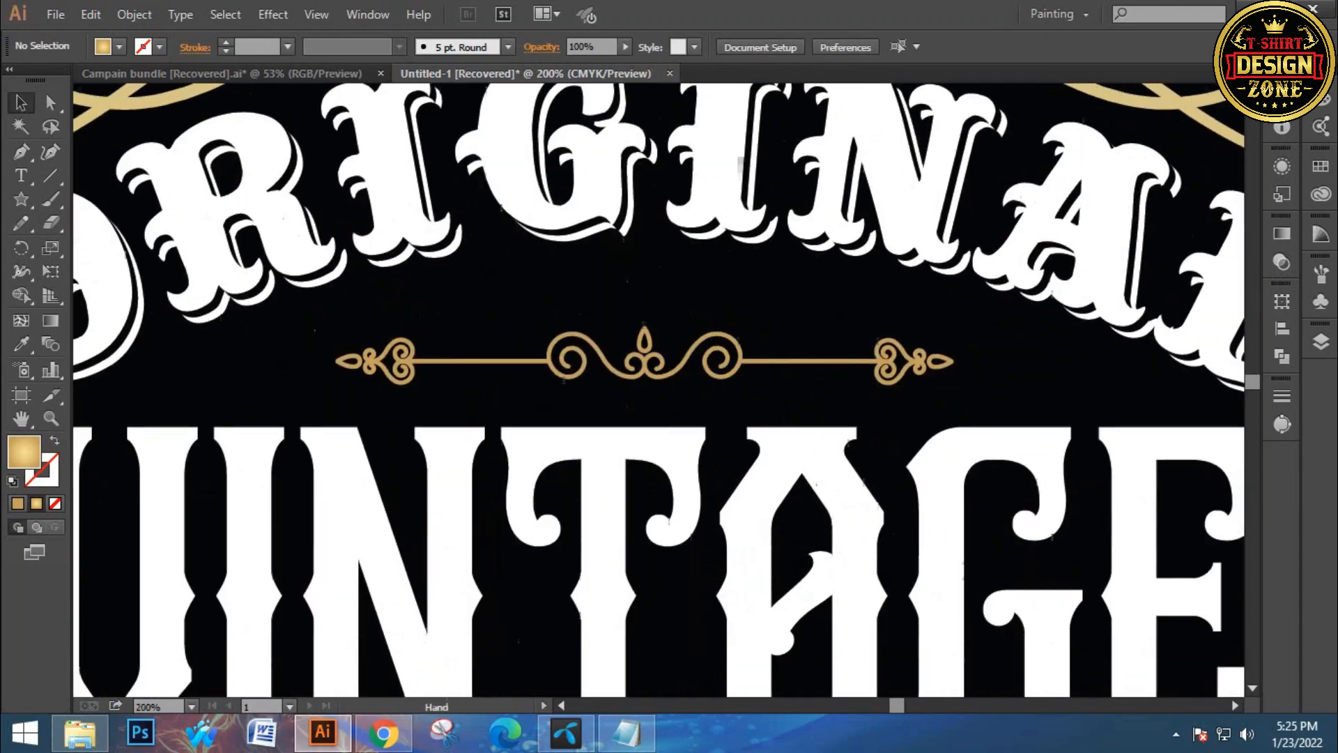
Widen the gold divider beneath ORIGINAL symmetrically, centre it horizontally on the artboard and nudge it up slightly
drag(715, 300, 745, 363)
drag(956, 358, 1038, 358)
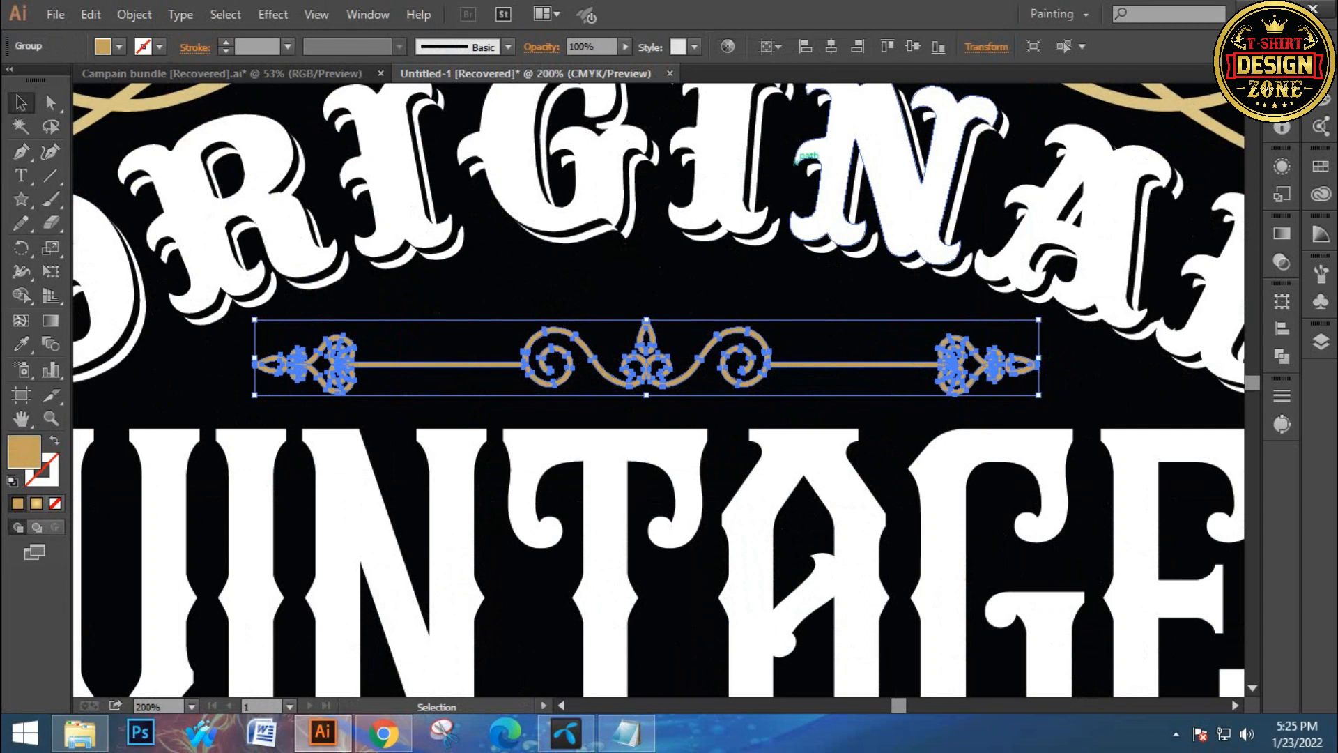
click(832, 46)
key(Up)
key(Up)
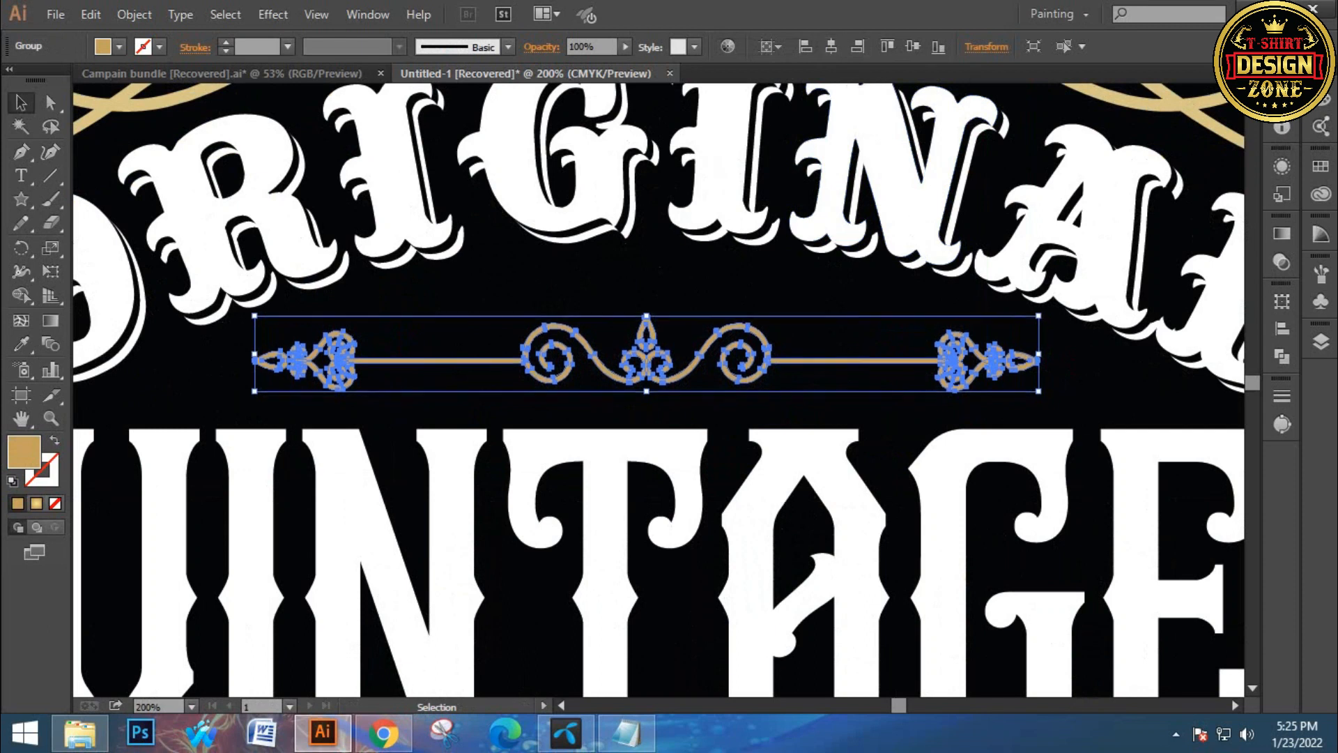
key(Down)
Draw a small gold star above the divider's centre with the Star tool and centre it horizontally on the artboard
click(541, 296)
key(ctrl+space)
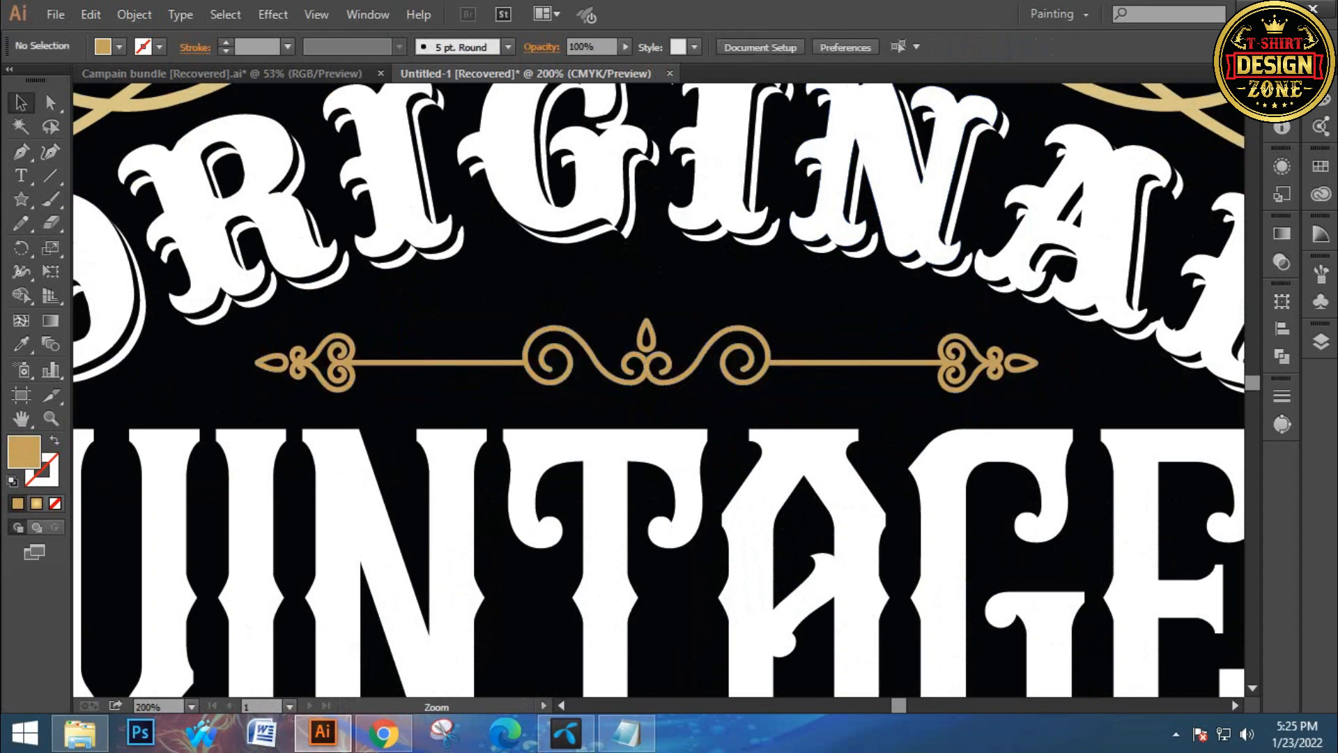
drag(721, 326, 708, 293)
key(ctrl+space)
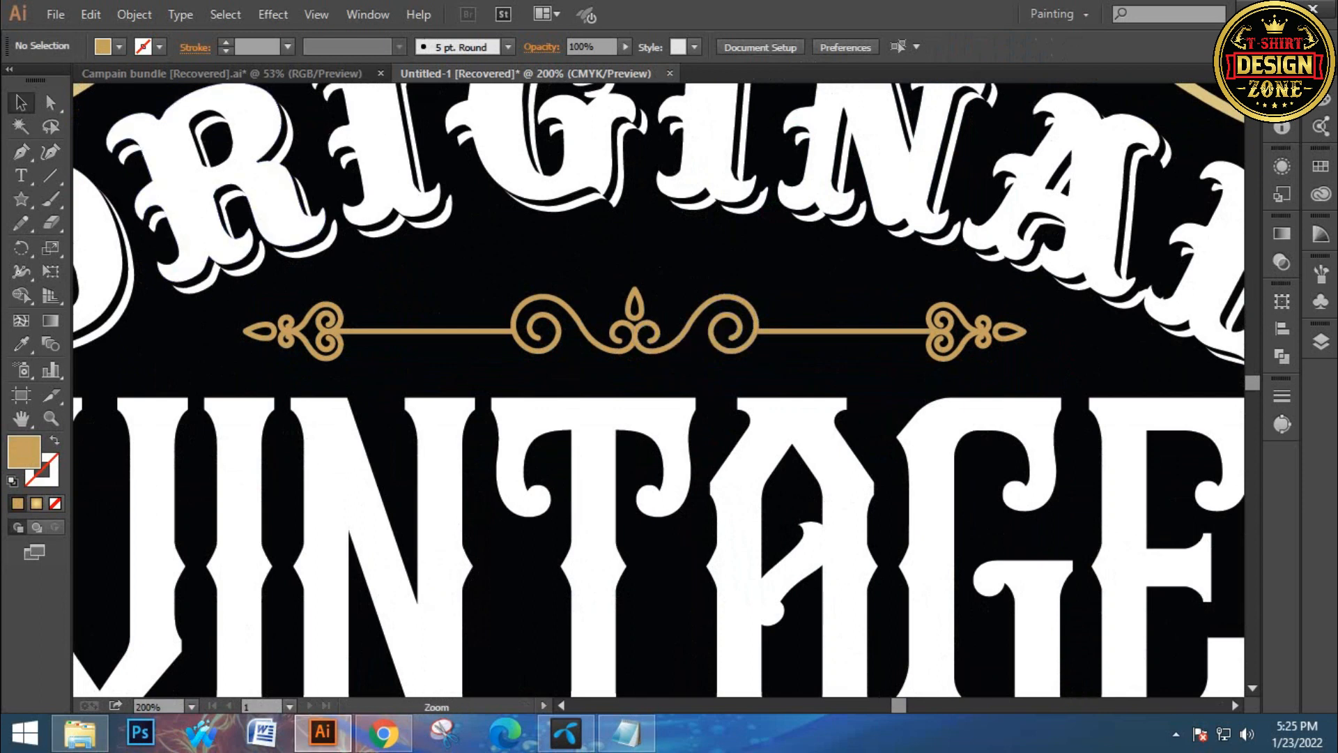
ctrl+click(708, 293)
drag(700, 399, 699, 371)
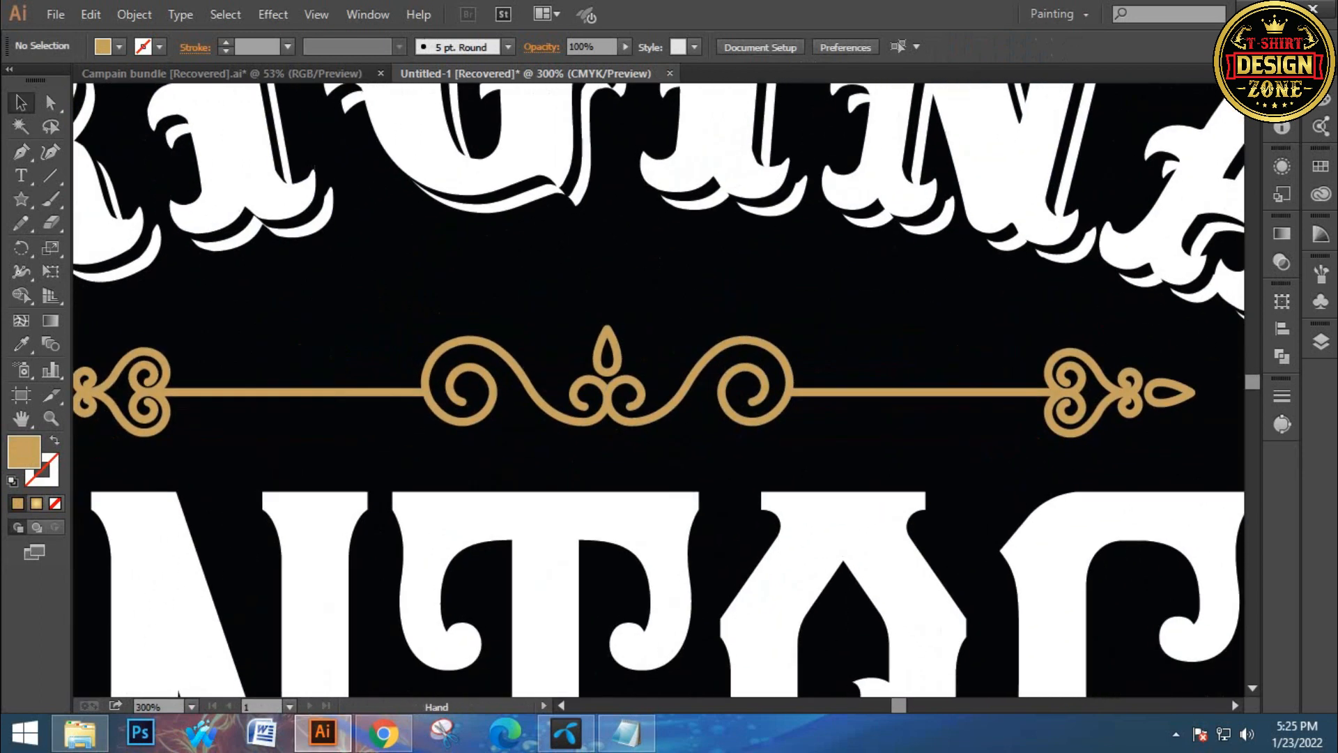
drag(21, 199, 91, 290)
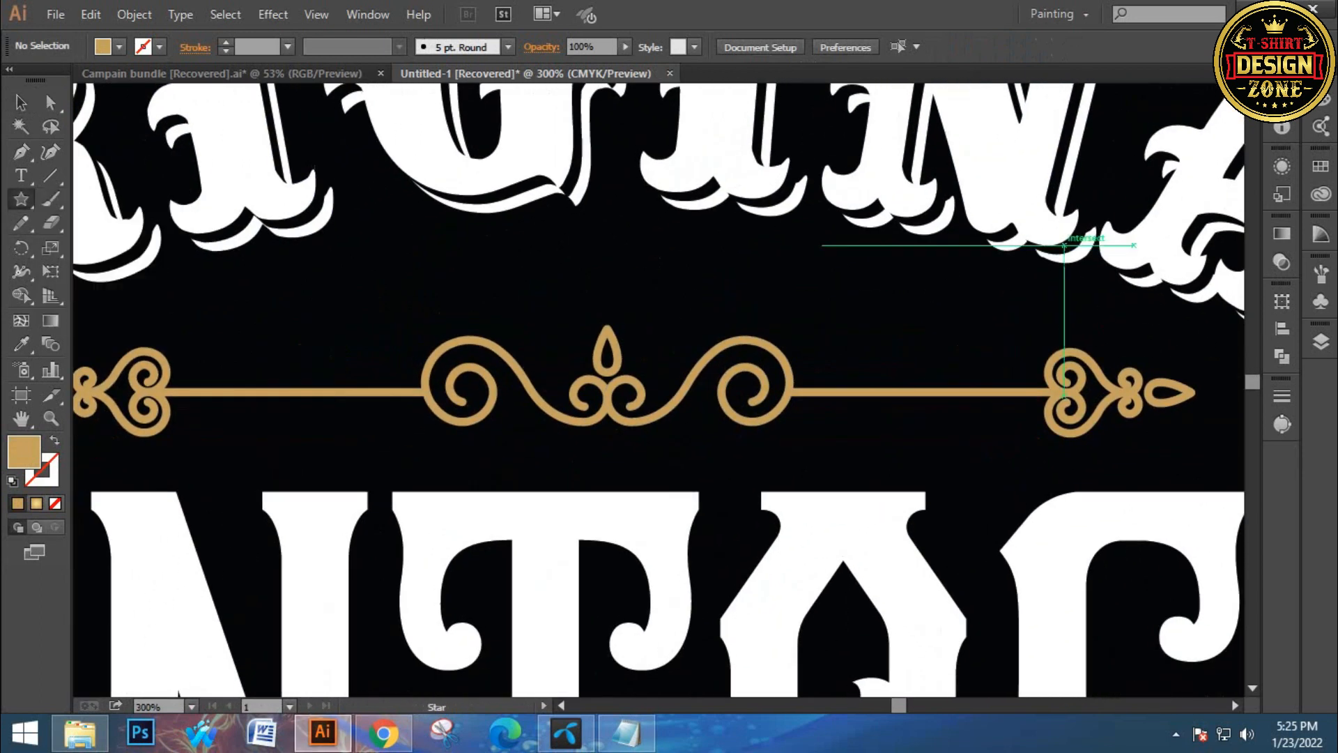
drag(601, 254, 623, 286)
click(831, 47)
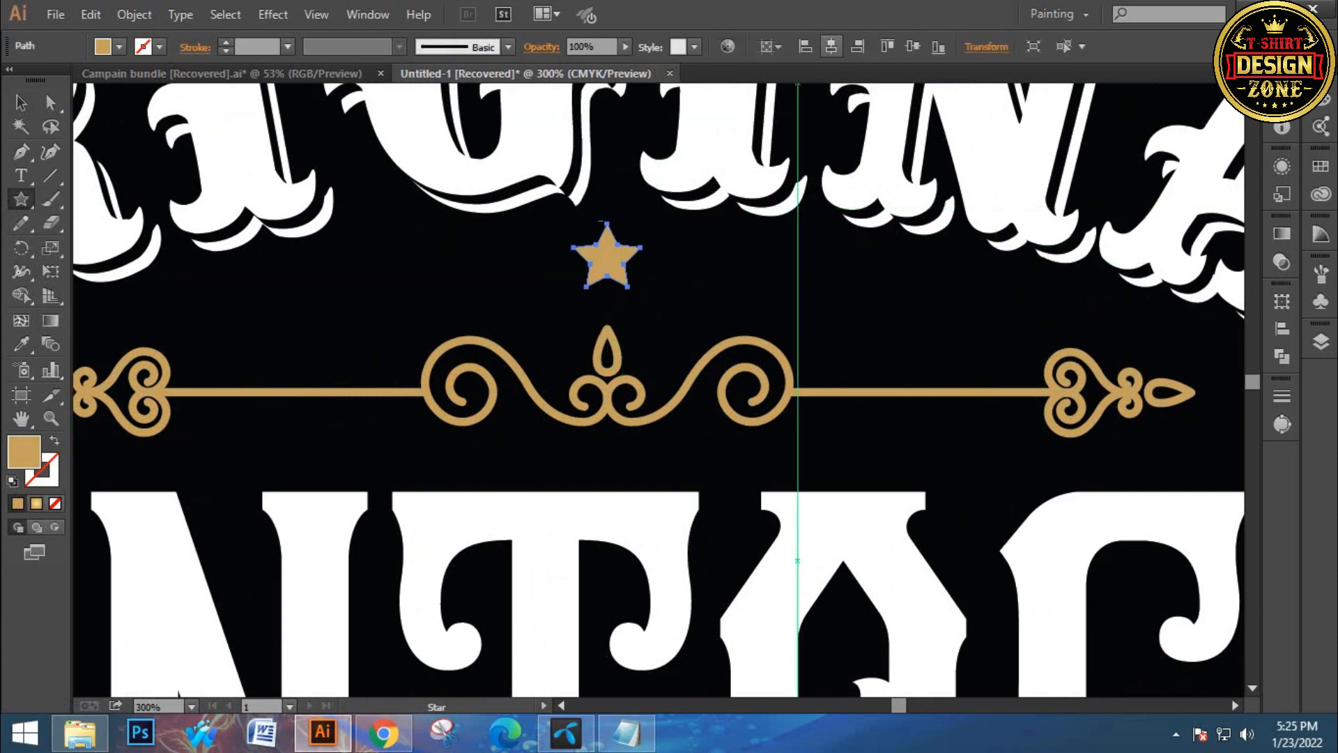
Duplicate the star to its right, scale the copy smaller and nudge it into line beside the first star
click(21, 104)
drag(639, 255, 1051, 183)
ctrl+click(741, 314)
ctrl+click(741, 314)
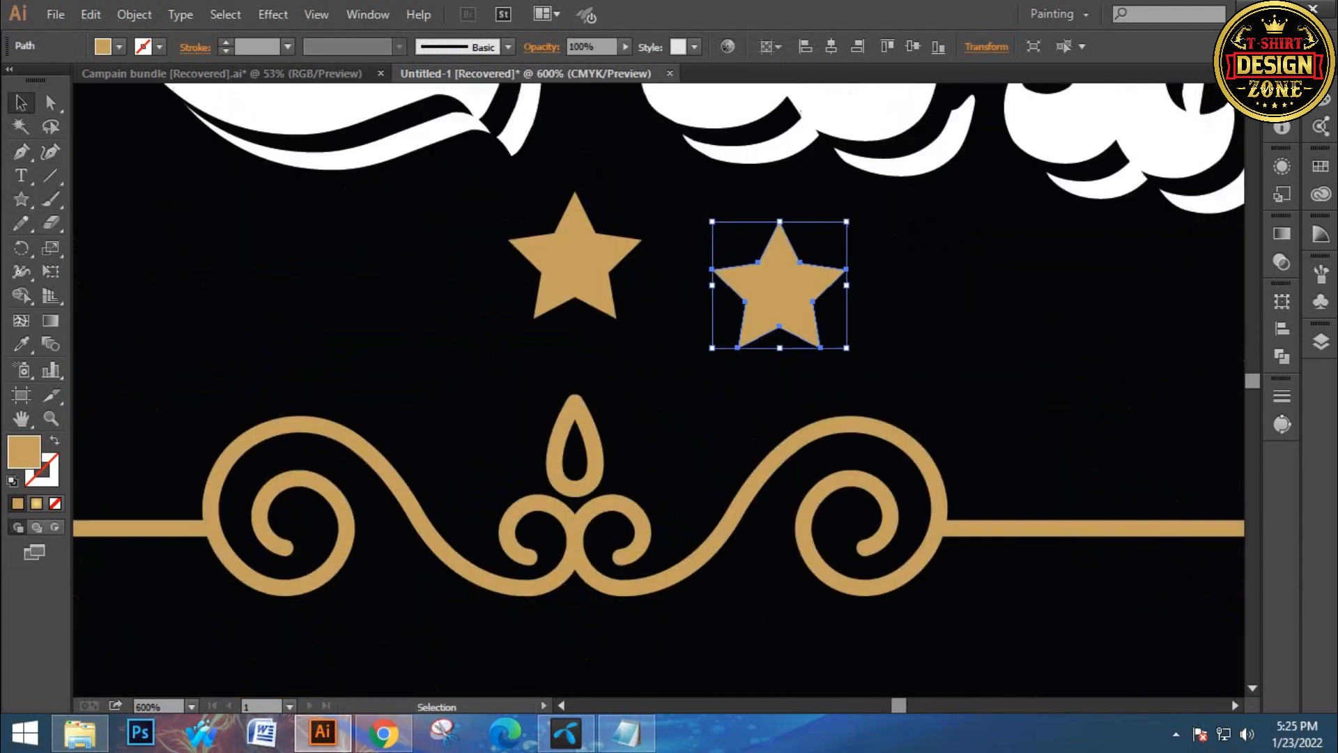
drag(711, 222, 732, 240)
key(Up)
key(Right)
key(Right)
key(Down)
Copy the small star to the left of the centre star and group all three stars together
key(ctrl+shift+a)
drag(790, 293, 357, 293)
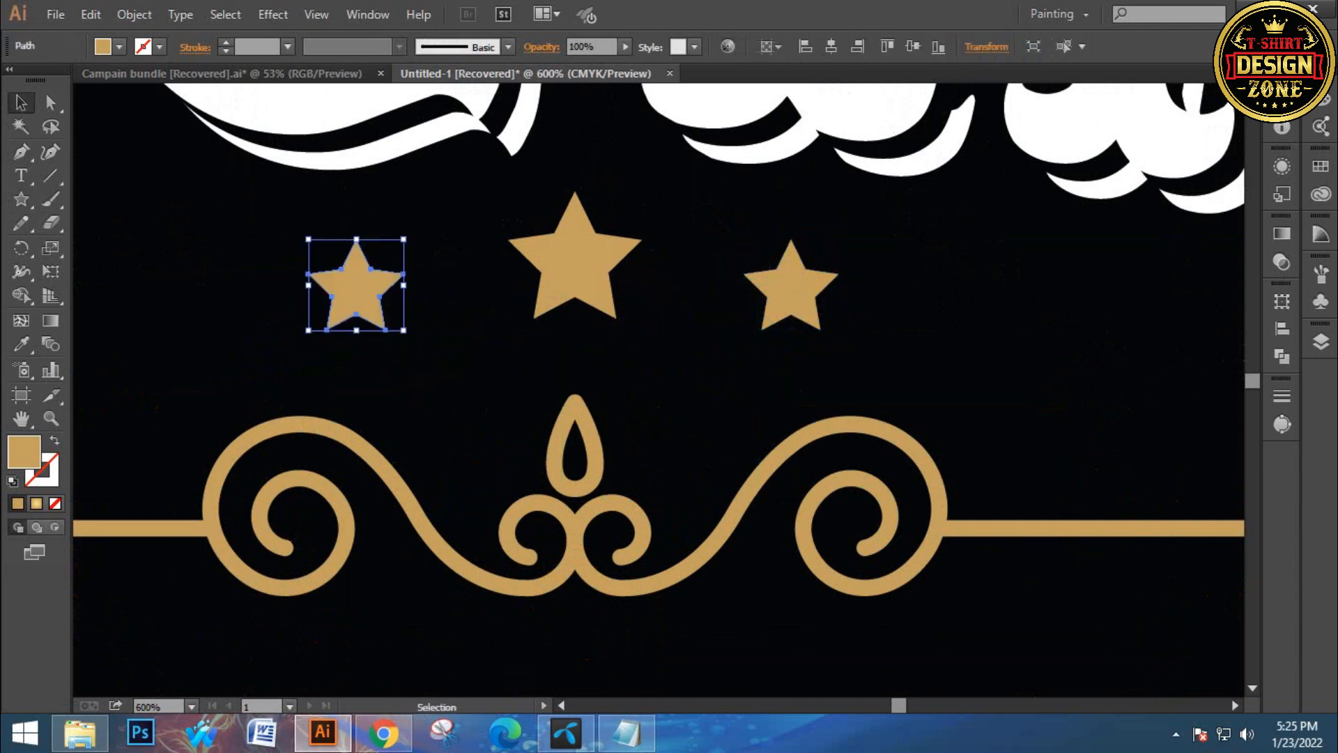
shift+click(791, 292)
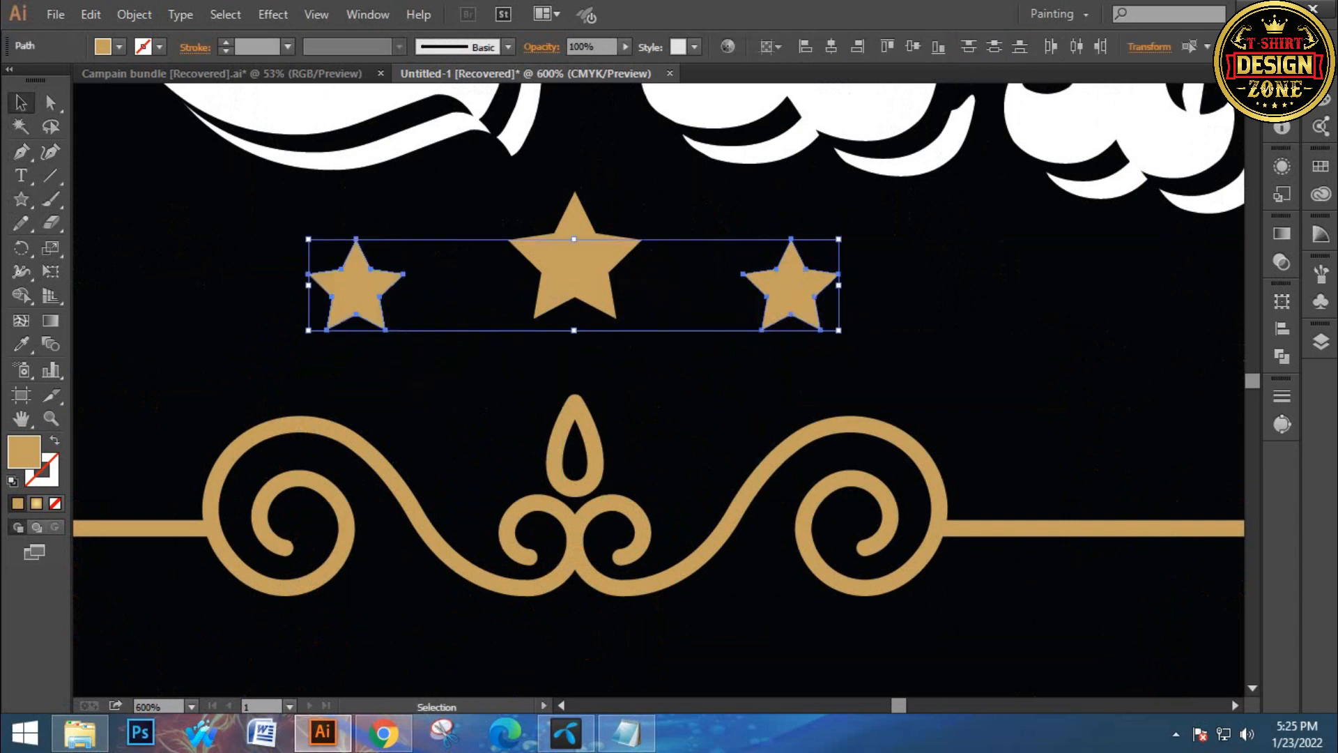
key(ctrl+g)
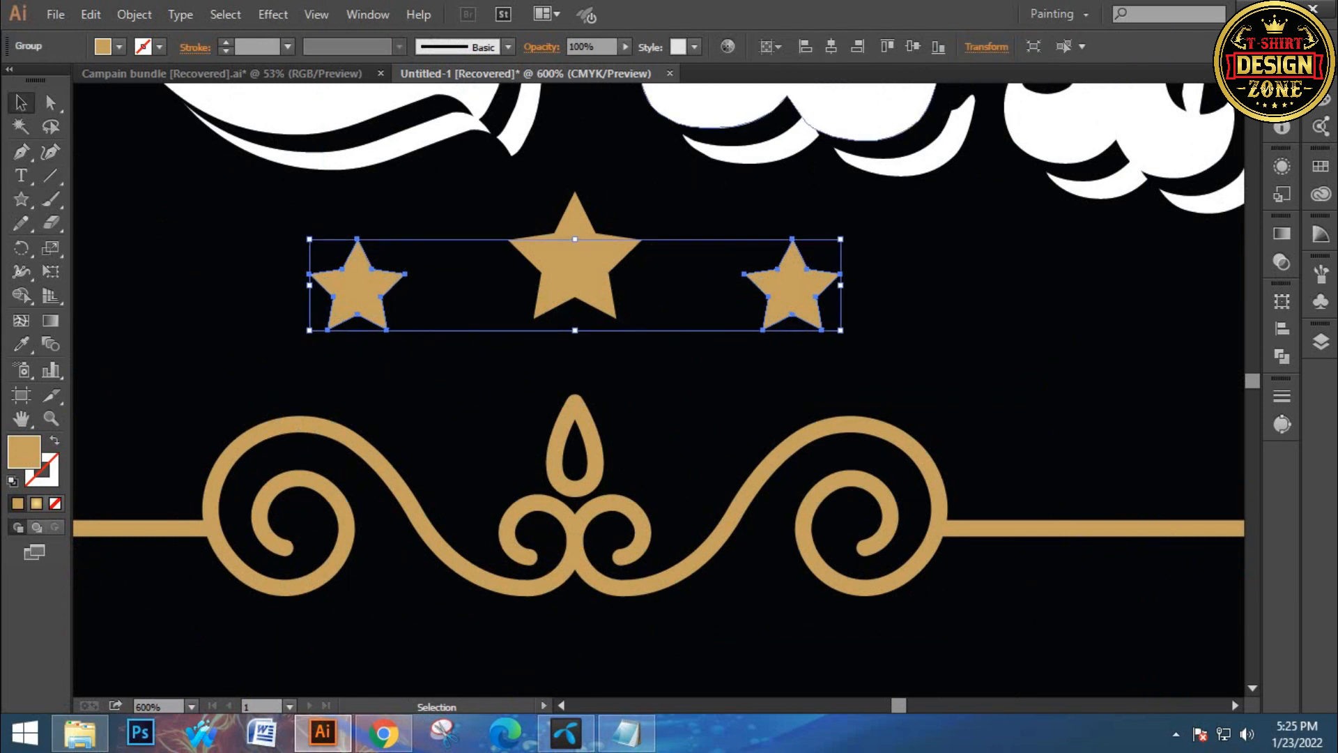
shift+click(551, 279)
key(ctrl+g)
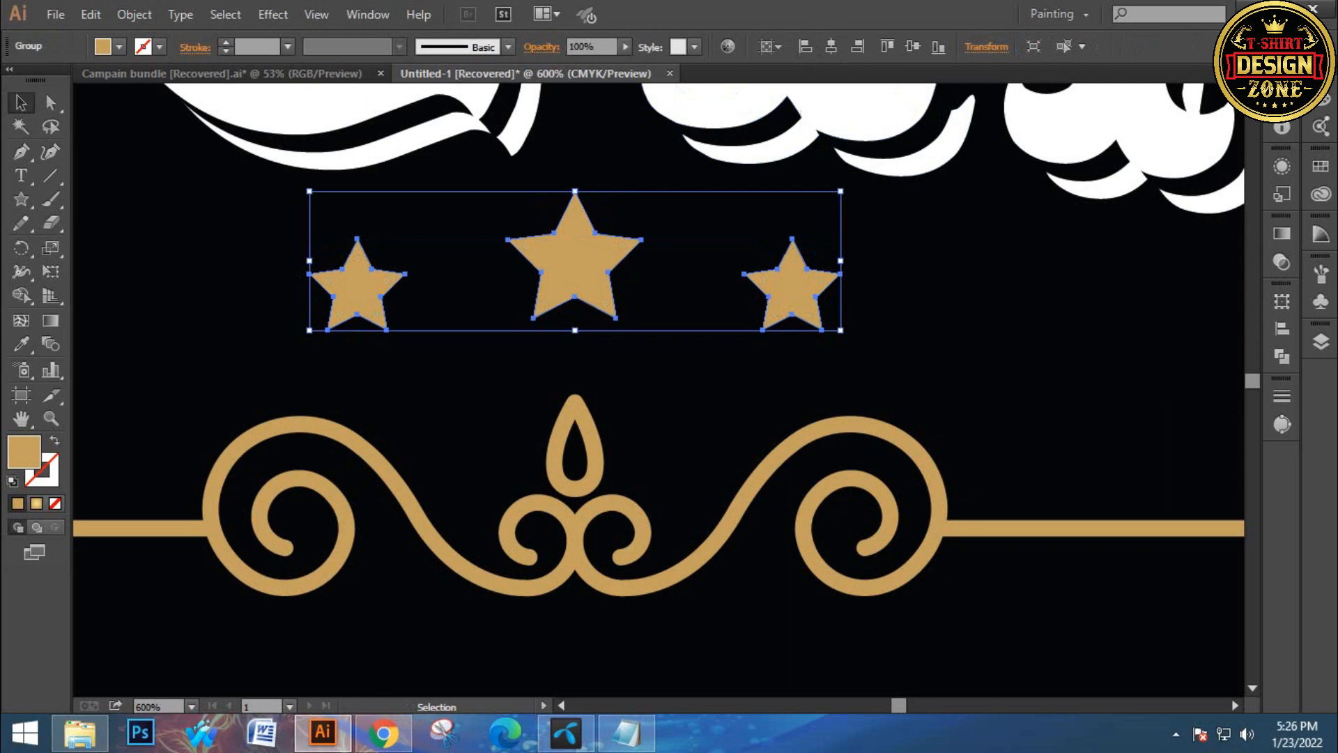
Zoom out to review the whole label on the artboard
key(ctrl+shift+a)
key(ctrl+0)
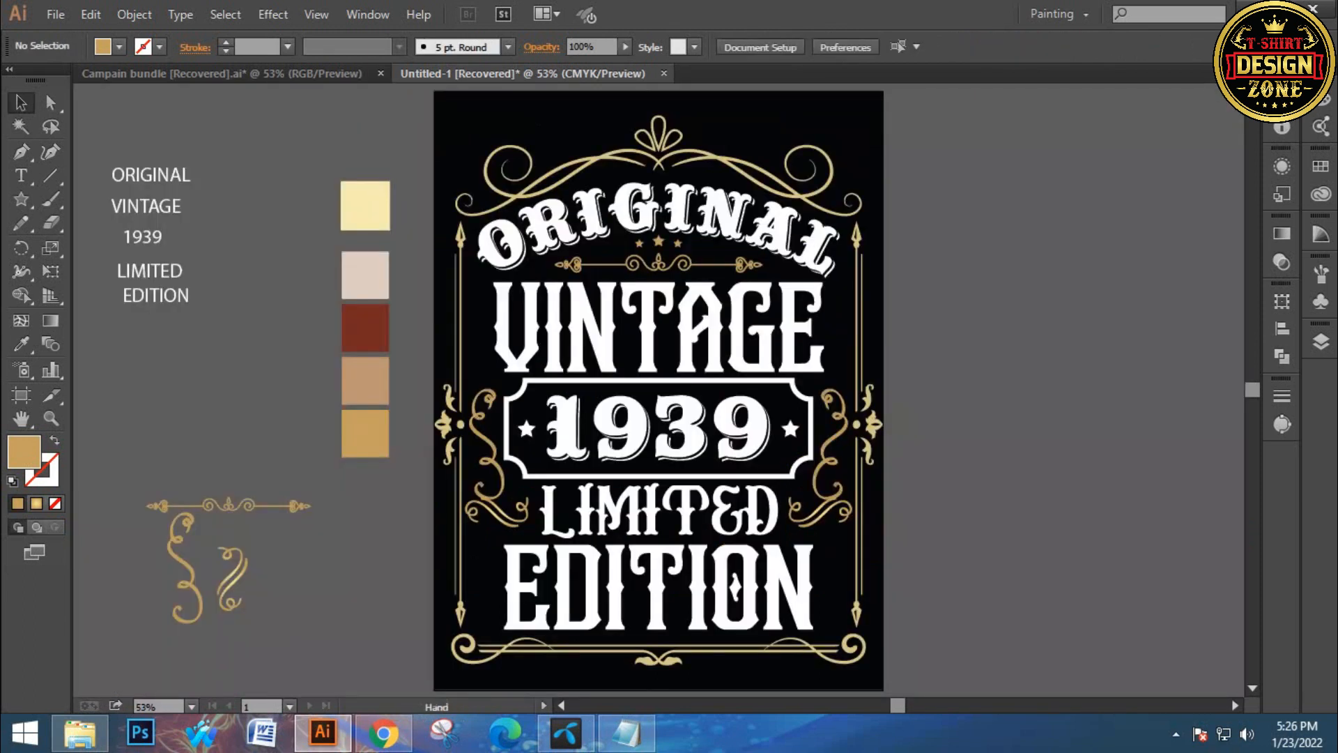
scroll(659, 387, down, 1)
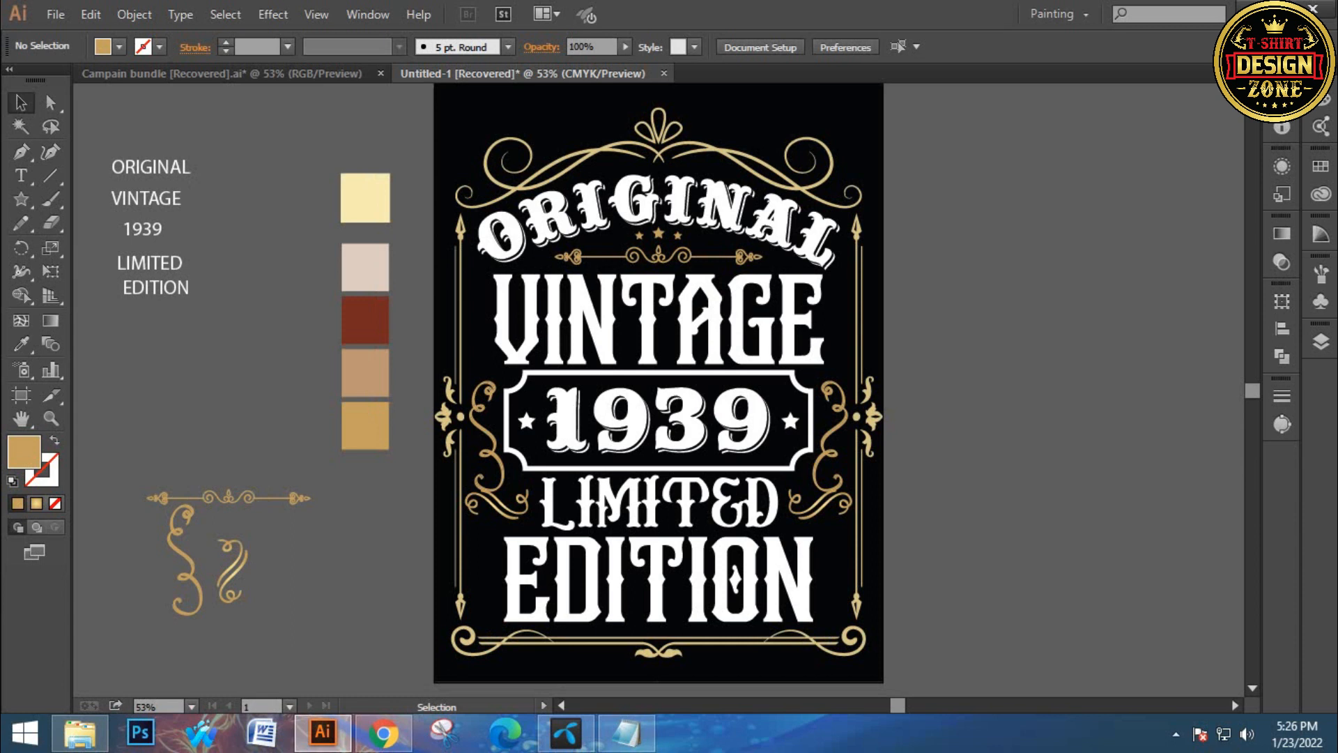
key(ctrl+minus)
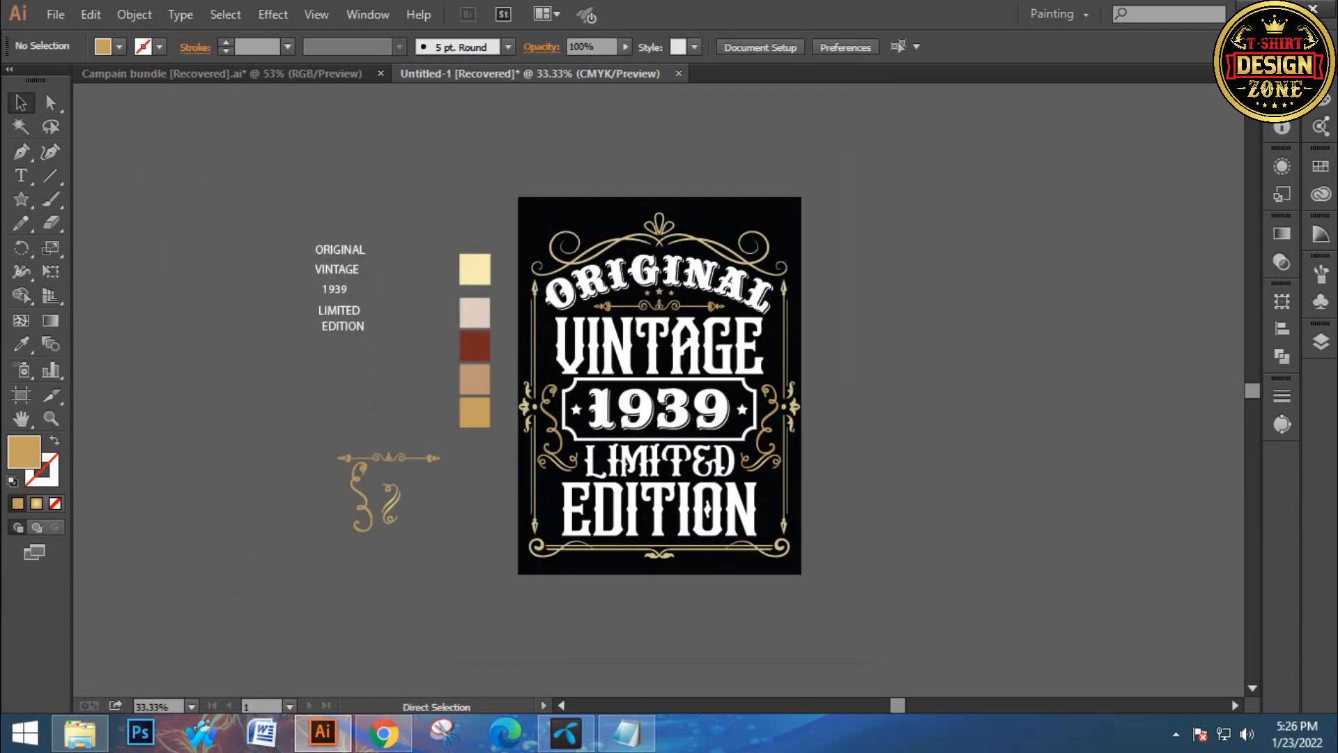
key(ctrl+0)
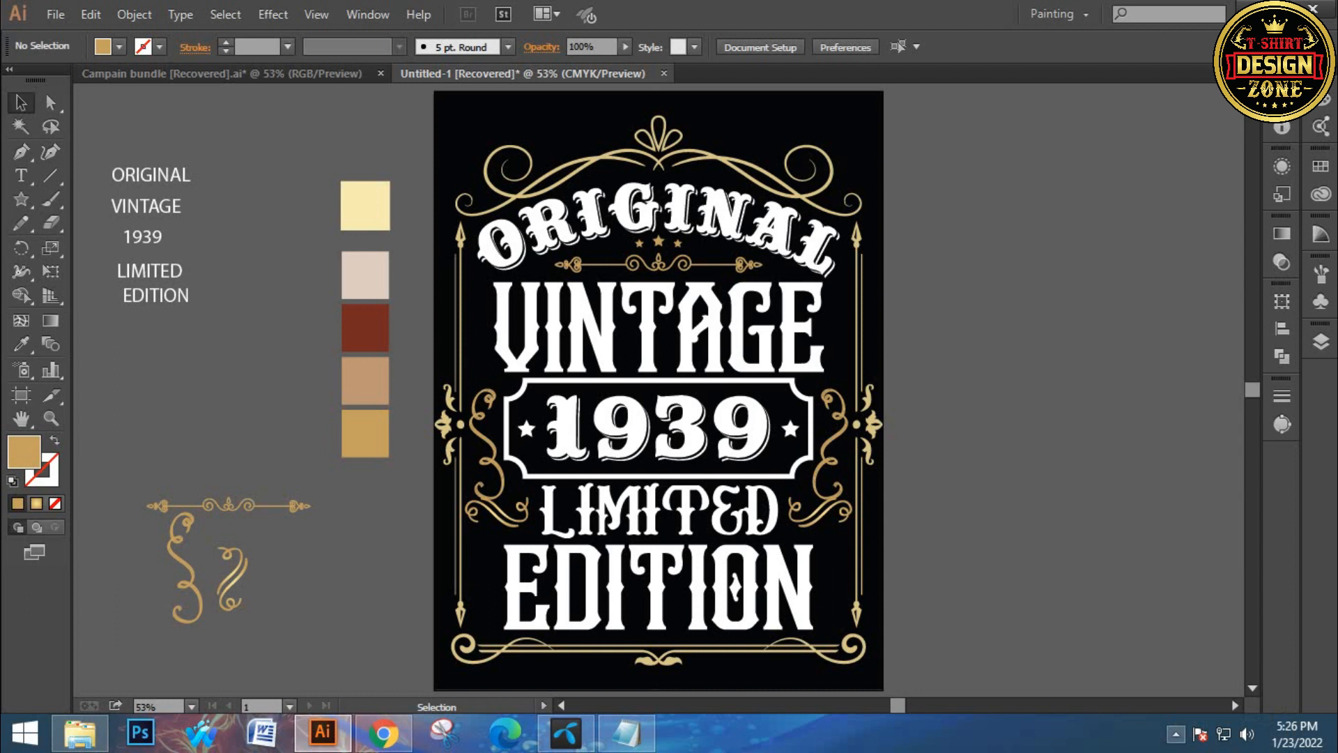
click(1176, 733)
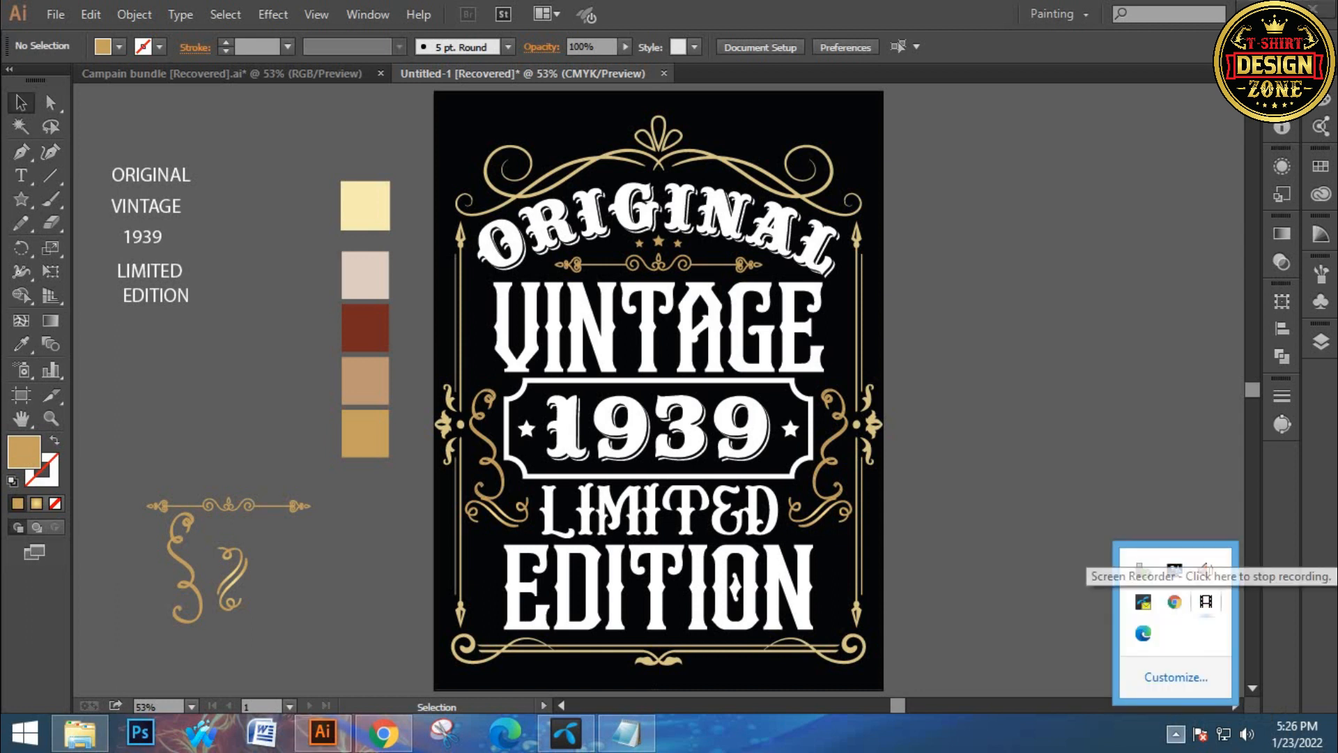